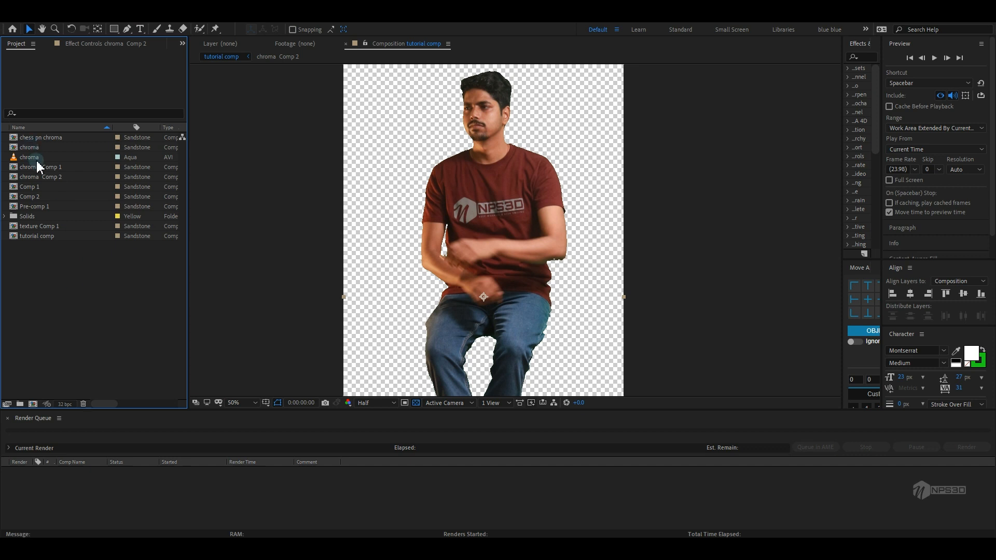
Create a composition from the chroma footage and set its size to 1080 × 1920 px
{"action": "left_click_drag", "start_coordinate": [41, 157], "coordinate": [33, 404]}
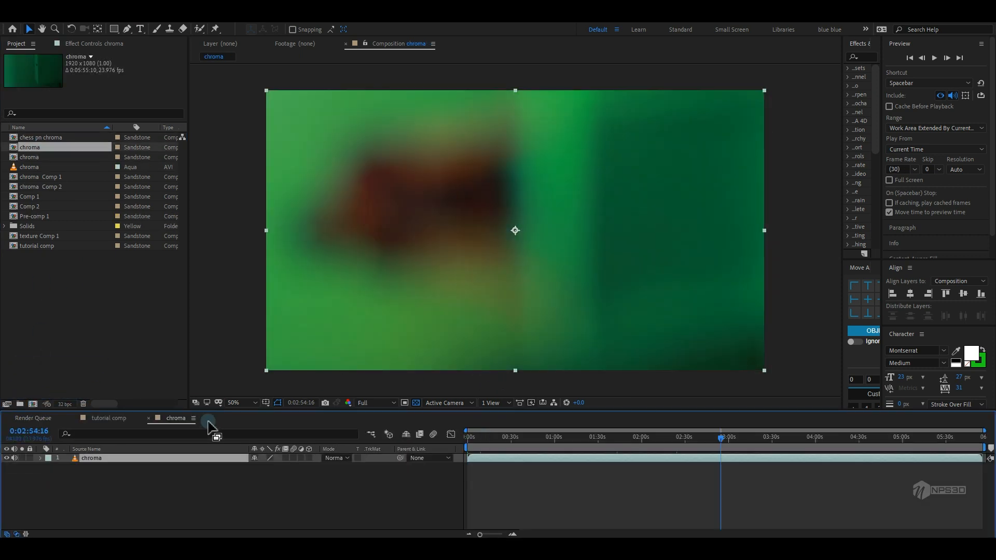
{"action": "left_click", "coordinate": [43, 15]}
{"action": "left_click", "coordinate": [68, 43]}
{"action": "left_click", "coordinate": [134, 172]}
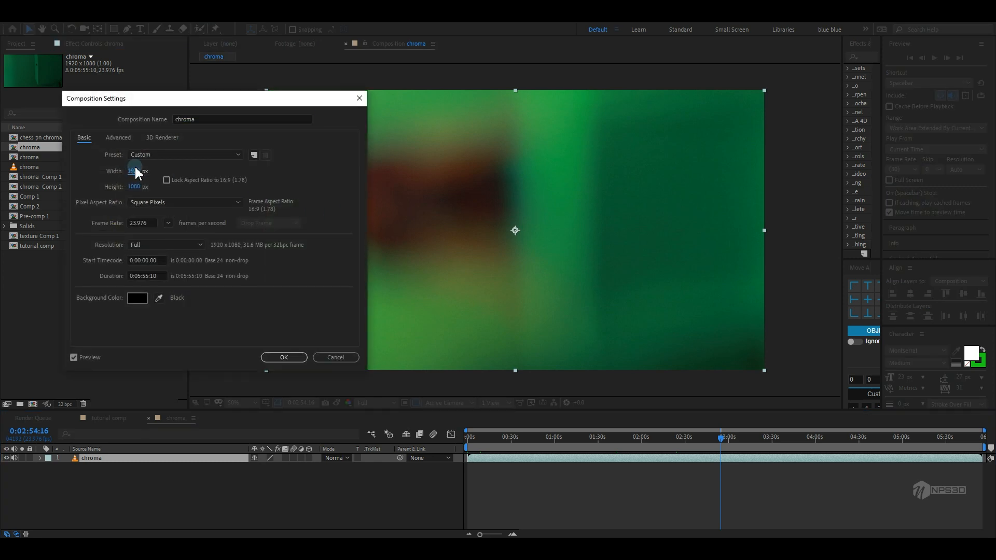
{"action": "type", "text": "1080"}
{"action": "key", "text": "Tab"}
{"action": "type", "text": "1920"}
{"action": "key", "text": "Return"}
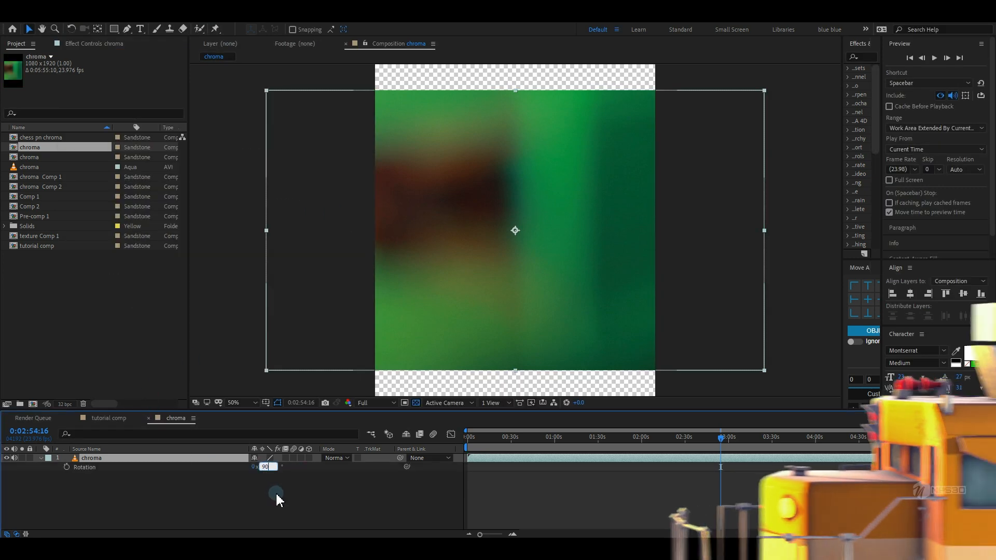
Rotate the chroma layer by 90°
{"action": "type", "text": "90"}
{"action": "key", "text": "Return"}
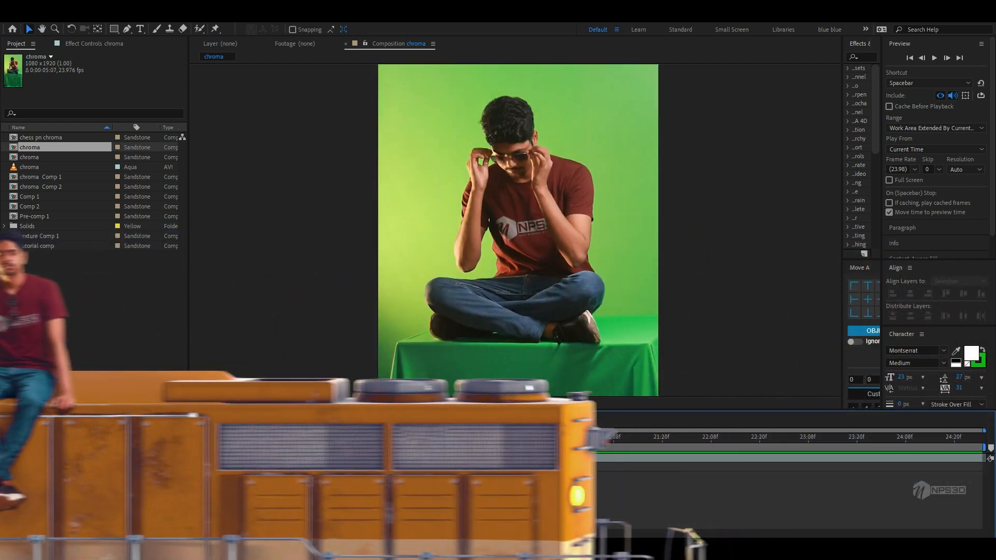
{"action": "left_click_drag", "start_coordinate": [711, 440], "coordinate": [468, 445]}
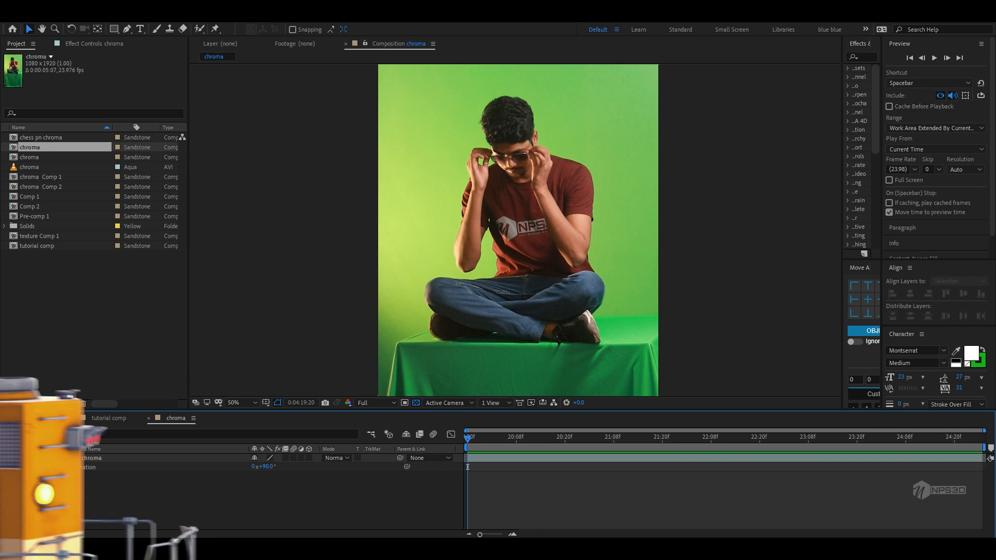
Duplicate the chroma layer and pre-compose the top copy
{"action": "left_click", "coordinate": [104, 460]}
{"action": "key", "text": "ctrl+d"}
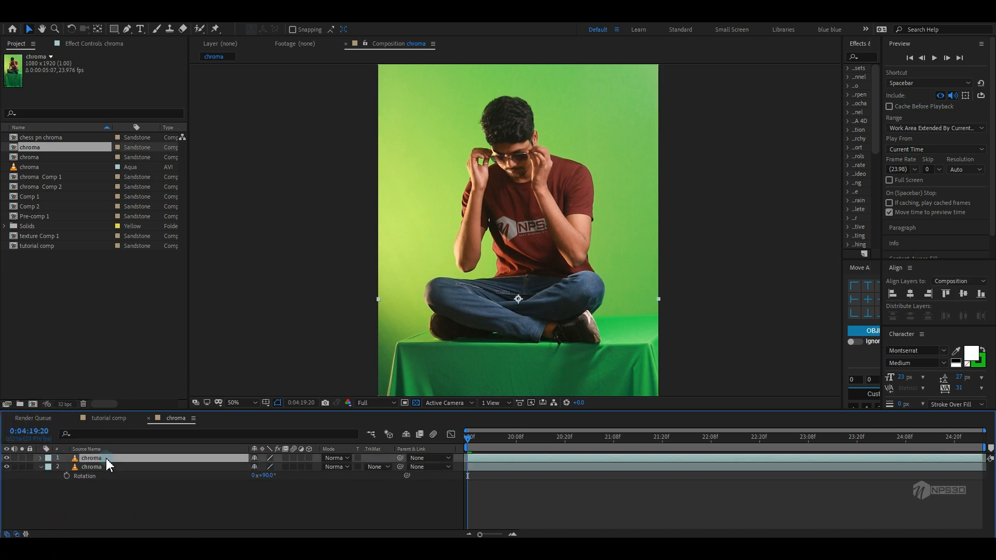
{"action": "right_click", "coordinate": [105, 457]}
{"action": "left_click", "coordinate": [145, 400]}
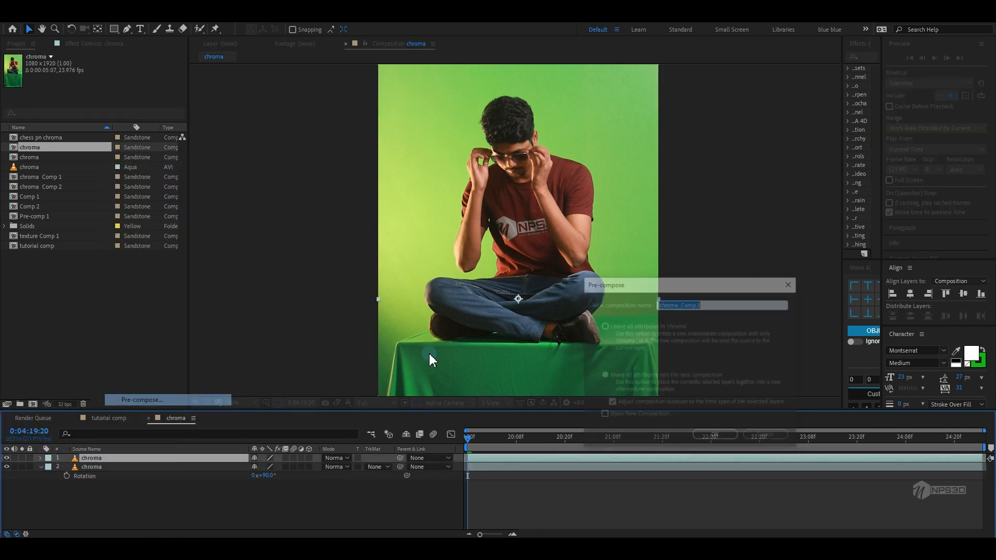
{"action": "left_click", "coordinate": [712, 435]}
Open the new precomp and apply Keylight (1.2) to its chroma layer
{"action": "left_click", "coordinate": [99, 44]}
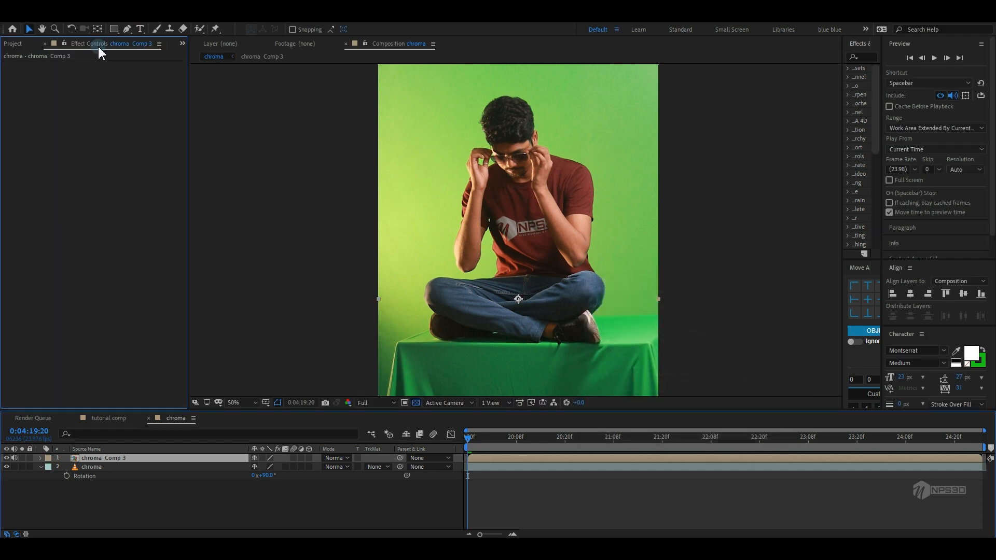
{"action": "double_click", "coordinate": [94, 459]}
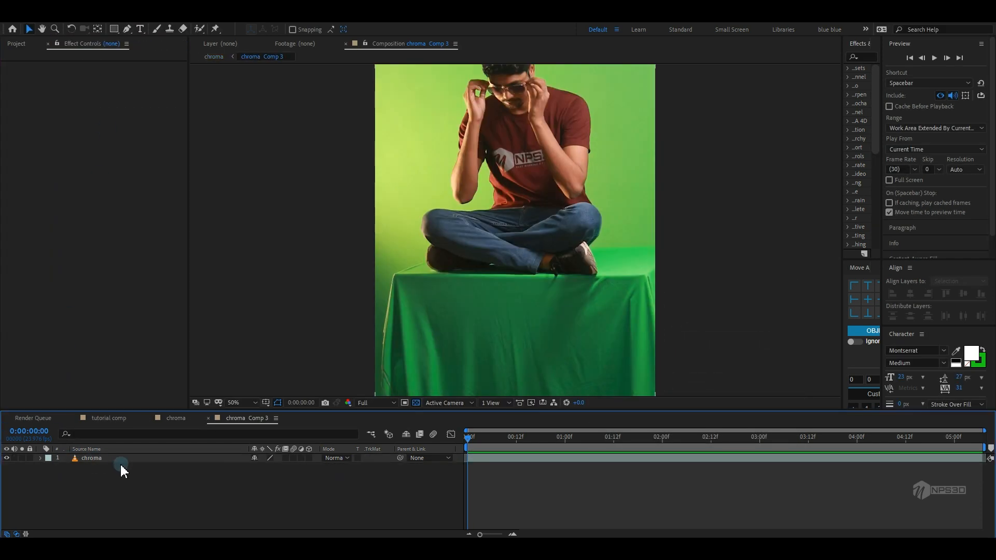
{"action": "left_click", "coordinate": [114, 461]}
{"action": "key", "text": "ctrl+space"}
{"action": "type", "text": "ke"}
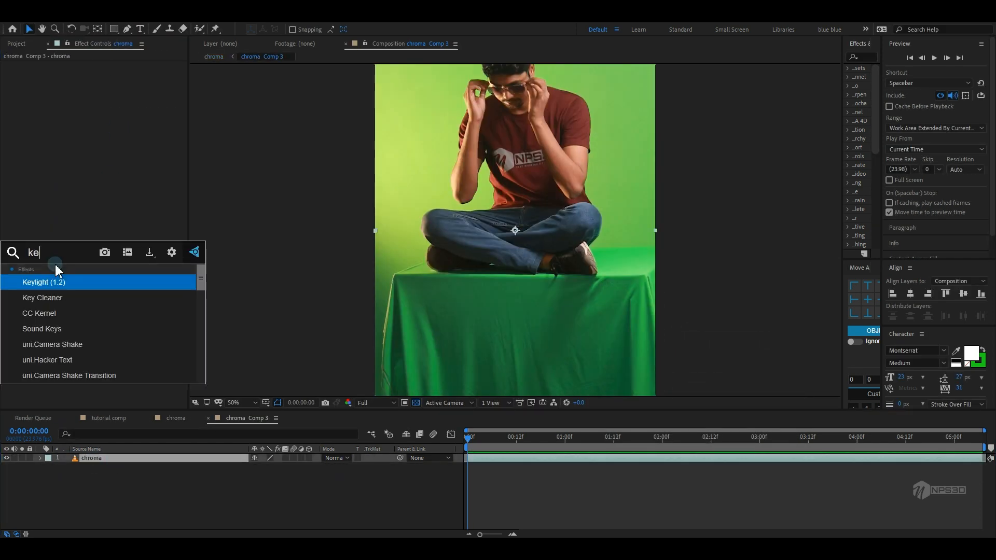
{"action": "type", "text": "yli"}
{"action": "left_click", "coordinate": [56, 286]}
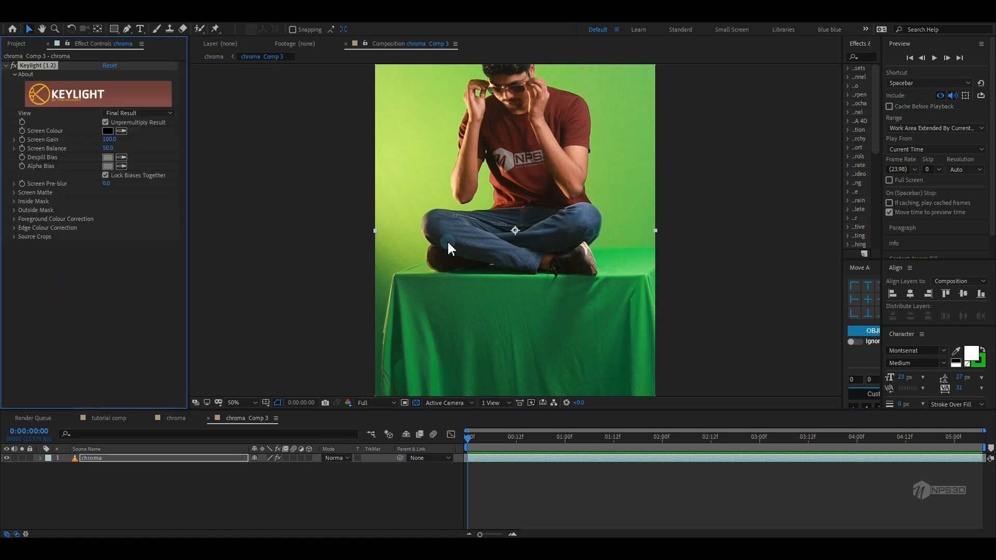
Try sampling the green cloth as Keylight's screen colour, then reset the effect
{"action": "key", "text": "space"}
{"action": "left_click_drag", "start_coordinate": [482, 238], "coordinate": [480, 290]}
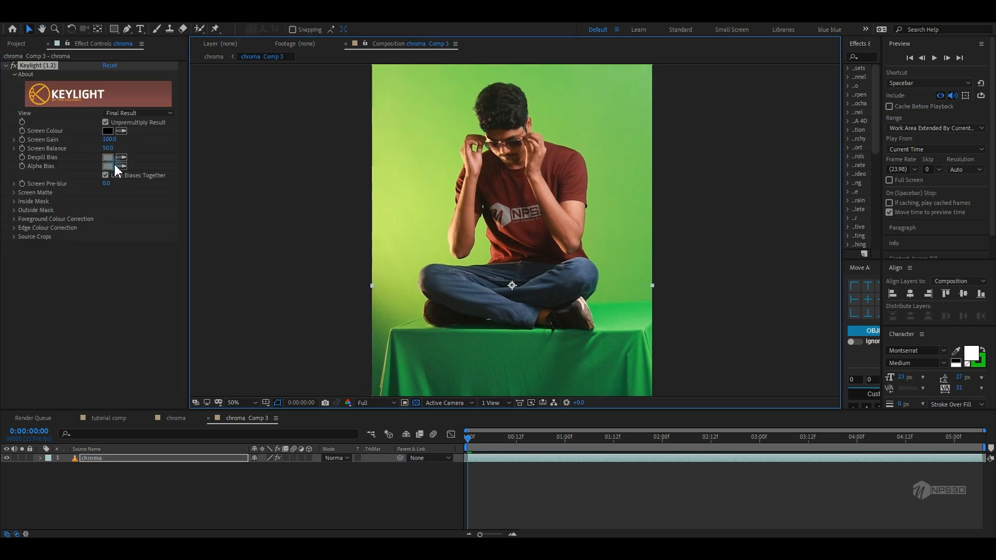
{"action": "left_click_drag", "start_coordinate": [461, 235], "coordinate": [461, 227]}
{"action": "key", "text": "space"}
{"action": "left_click_drag", "start_coordinate": [478, 268], "coordinate": [509, 247]}
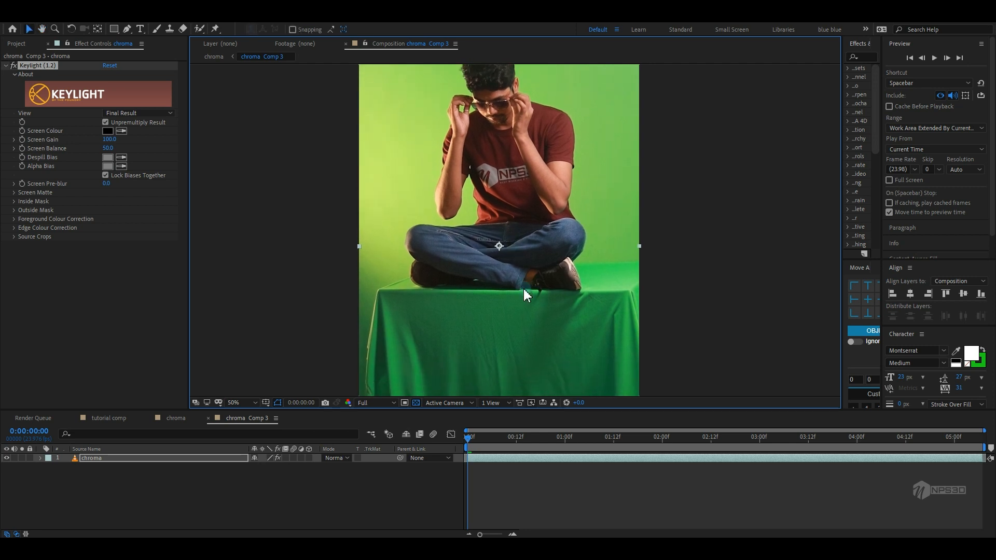
{"action": "left_click_drag", "start_coordinate": [523, 322], "coordinate": [528, 341]}
{"action": "left_click_drag", "start_coordinate": [390, 215], "coordinate": [393, 178]}
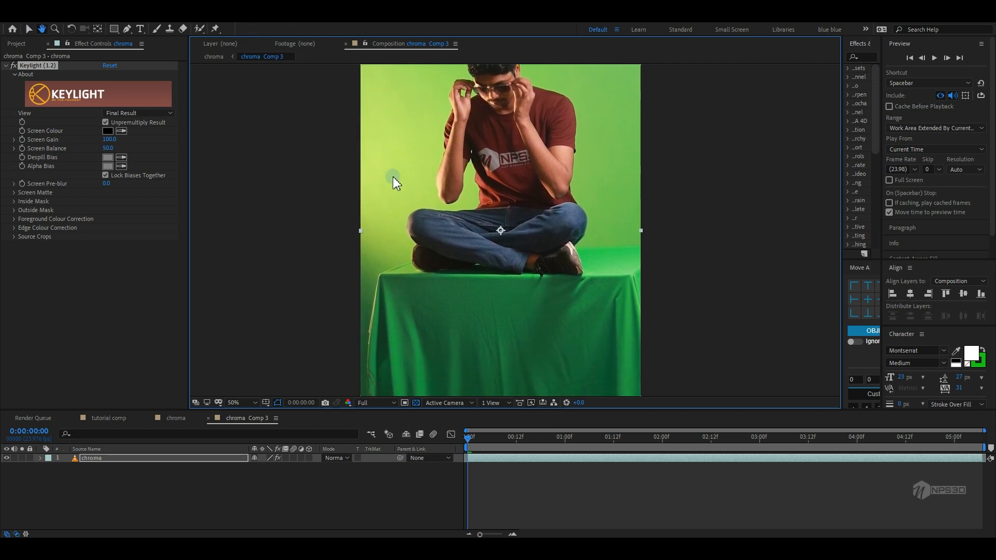
{"action": "left_click_drag", "start_coordinate": [502, 311], "coordinate": [502, 327]}
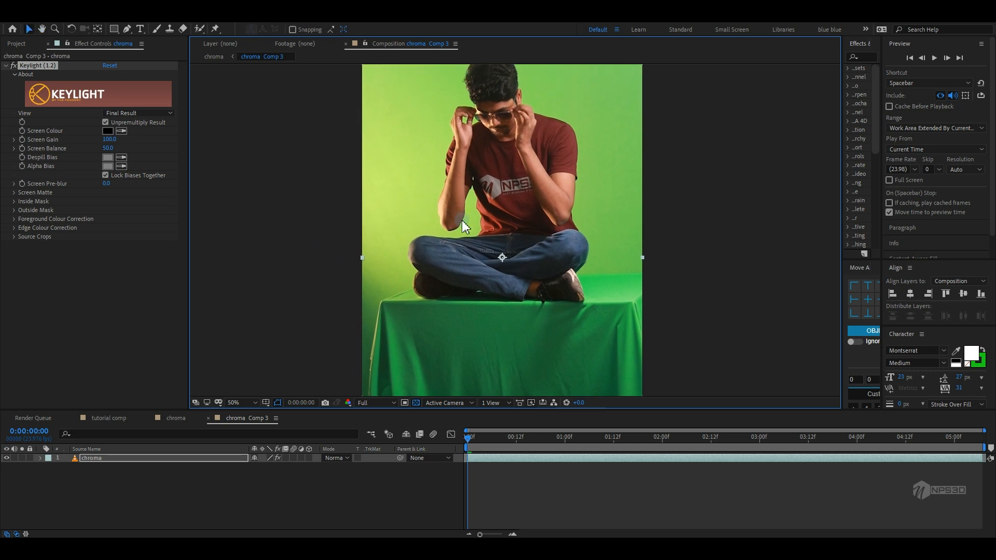
{"action": "left_click", "coordinate": [121, 130]}
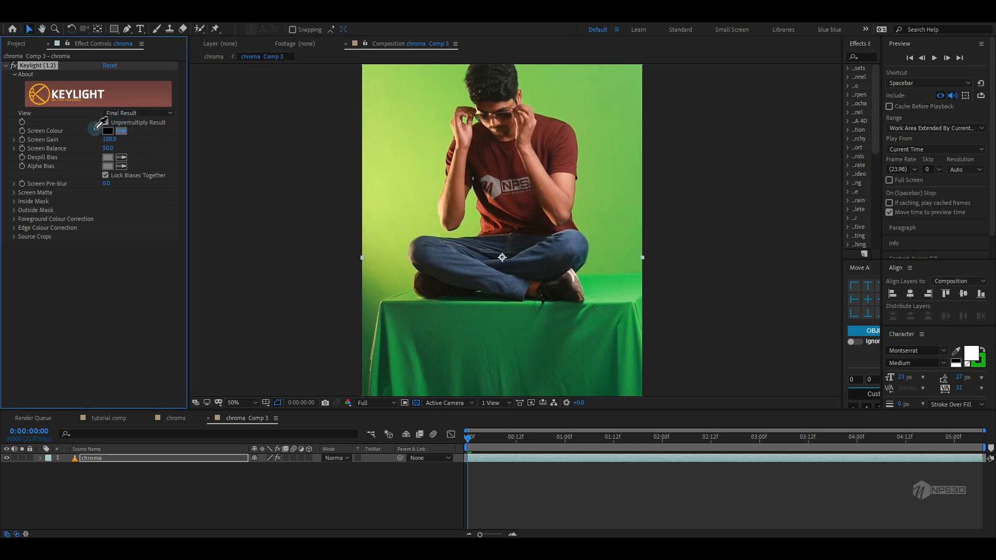
{"action": "left_click", "coordinate": [497, 331]}
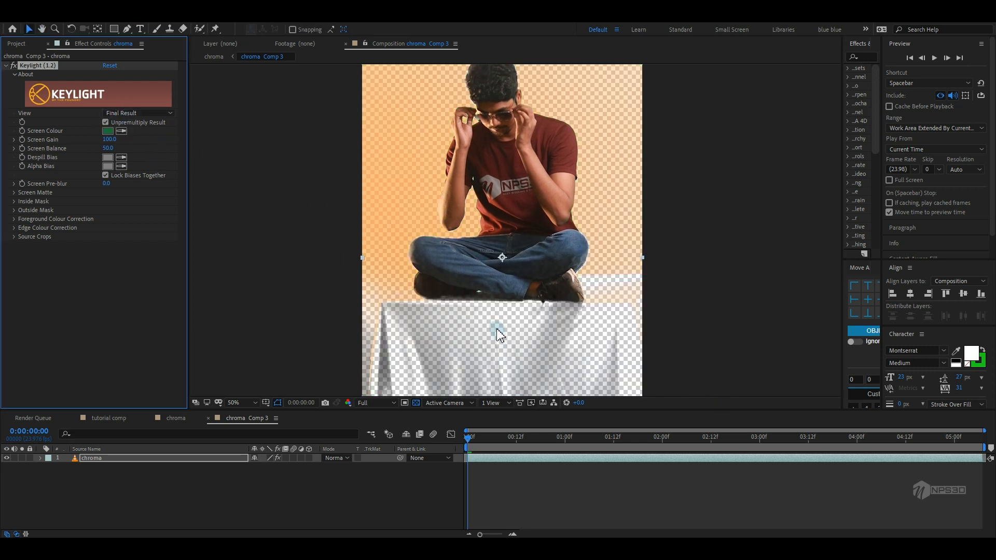
{"action": "left_click_drag", "start_coordinate": [412, 159], "coordinate": [428, 138]}
{"action": "left_click_drag", "start_coordinate": [486, 296], "coordinate": [488, 326]}
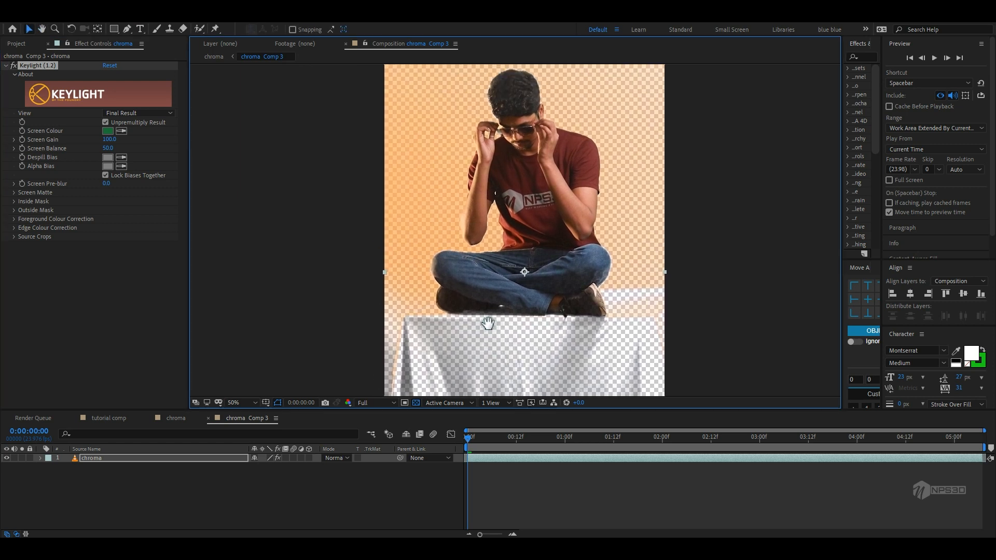
{"action": "left_click_drag", "start_coordinate": [463, 271], "coordinate": [474, 299]}
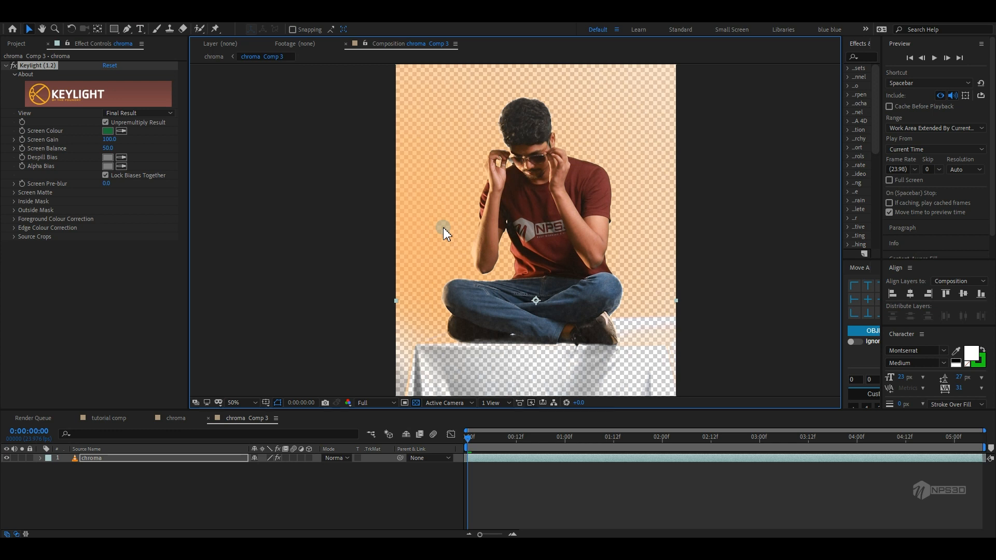
{"action": "left_click", "coordinate": [110, 66]}
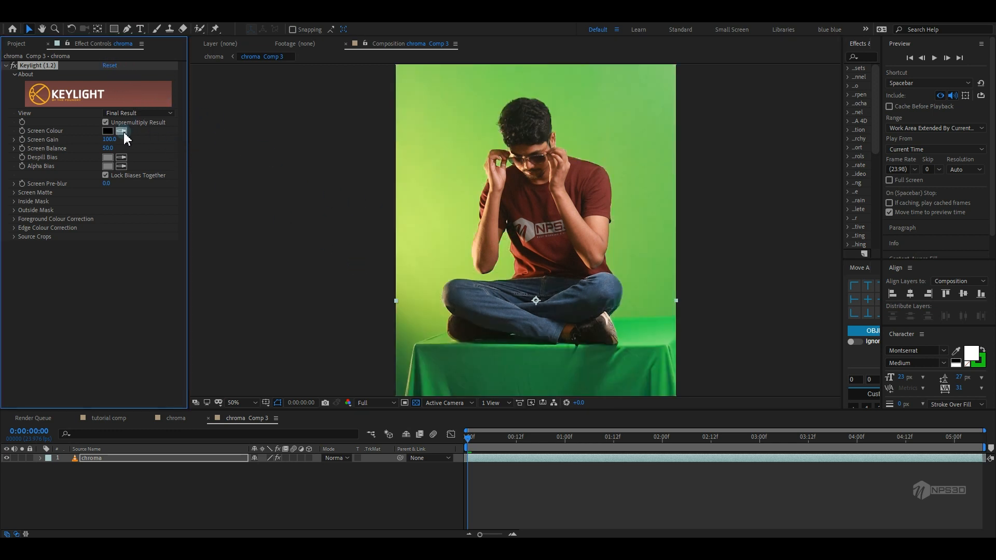
Sample the green wall behind the subject as Keylight's screen colour
{"action": "left_click", "coordinate": [437, 234]}
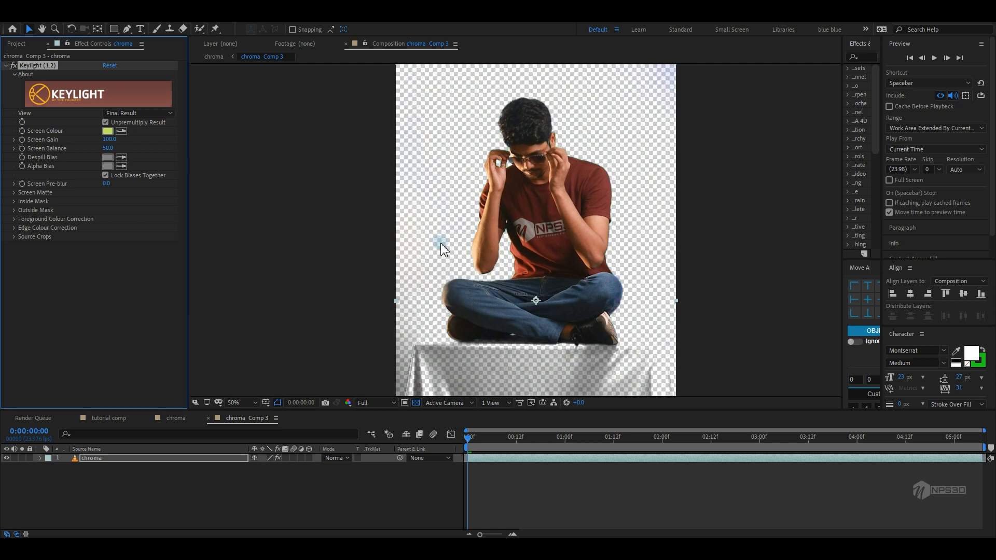
{"action": "left_click_drag", "start_coordinate": [450, 262], "coordinate": [434, 214]}
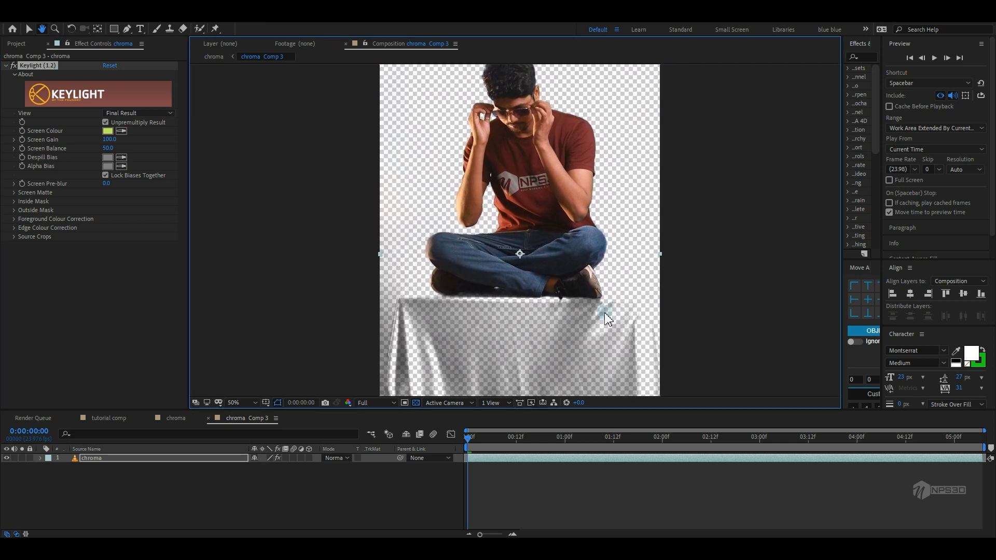
{"action": "left_click_drag", "start_coordinate": [608, 338], "coordinate": [626, 357]}
{"action": "left_click_drag", "start_coordinate": [583, 431], "coordinate": [840, 452]}
{"action": "left_click_drag", "start_coordinate": [620, 294], "coordinate": [621, 322]}
{"action": "left_click_drag", "start_coordinate": [658, 444], "coordinate": [864, 457]}
Switch Keylight's view to Screen Matte
{"action": "left_click", "coordinate": [128, 113]}
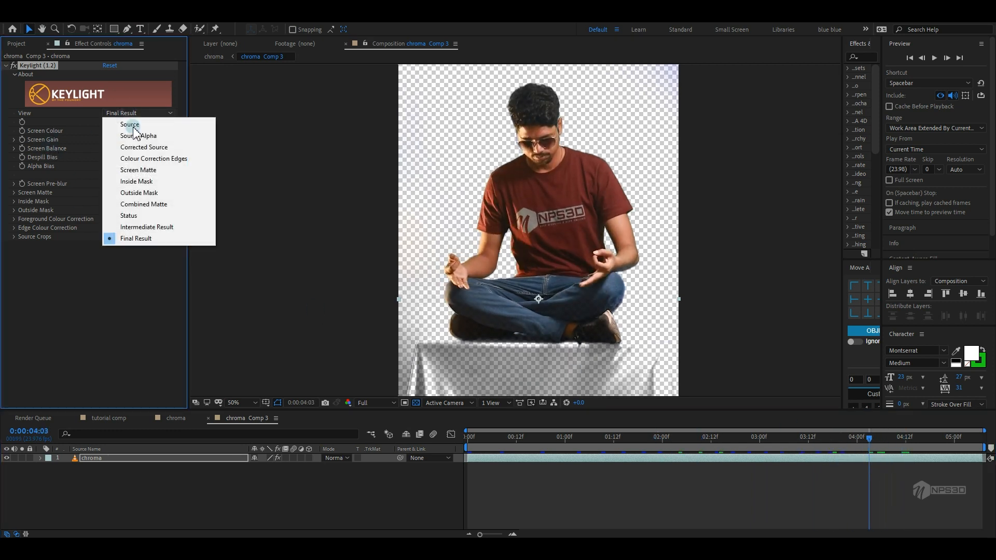
{"action": "left_click", "coordinate": [133, 166]}
{"action": "left_click_drag", "start_coordinate": [481, 294], "coordinate": [465, 247]}
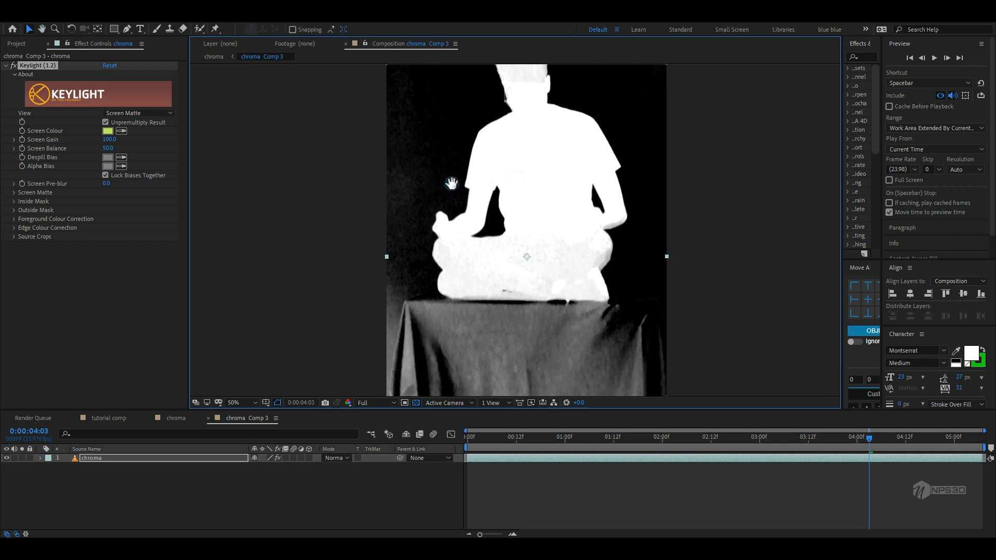
{"action": "left_click_drag", "start_coordinate": [452, 183], "coordinate": [469, 210]}
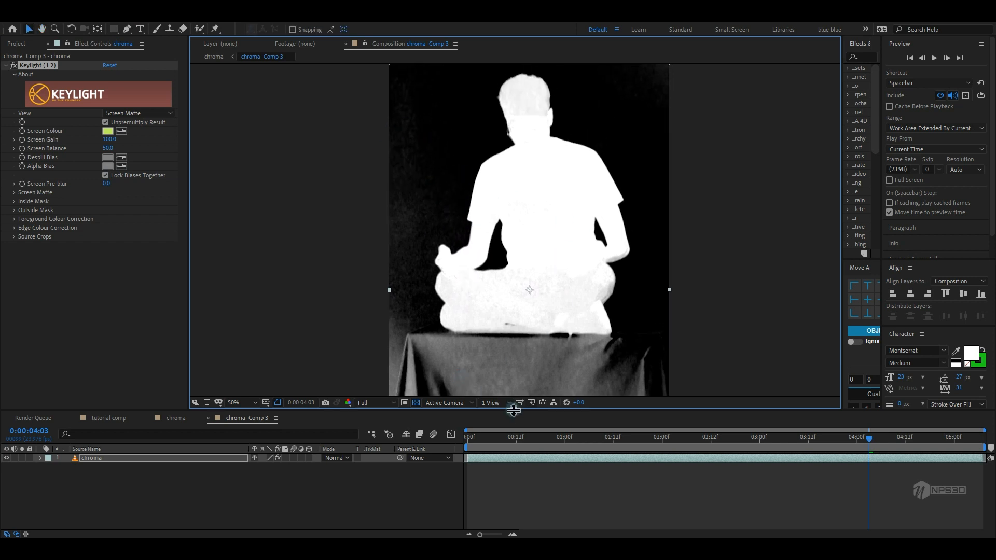
{"action": "mouse_move", "coordinate": [516, 358]}
{"action": "left_mouse_down"}
{"action": "mouse_move", "coordinate": [521, 305]}
{"action": "mouse_move", "coordinate": [509, 340]}
{"action": "left_mouse_up"}
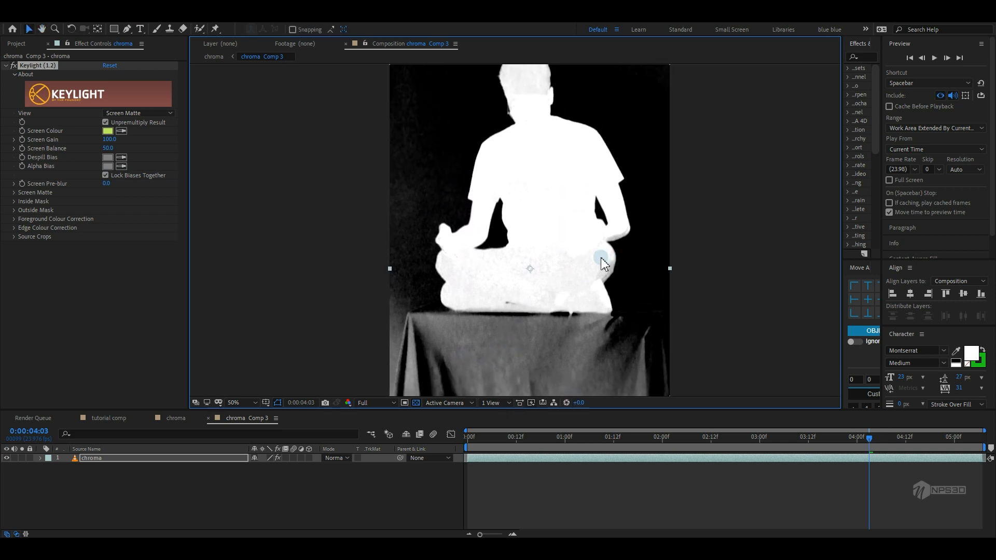
{"action": "left_click_drag", "start_coordinate": [513, 130], "coordinate": [518, 166]}
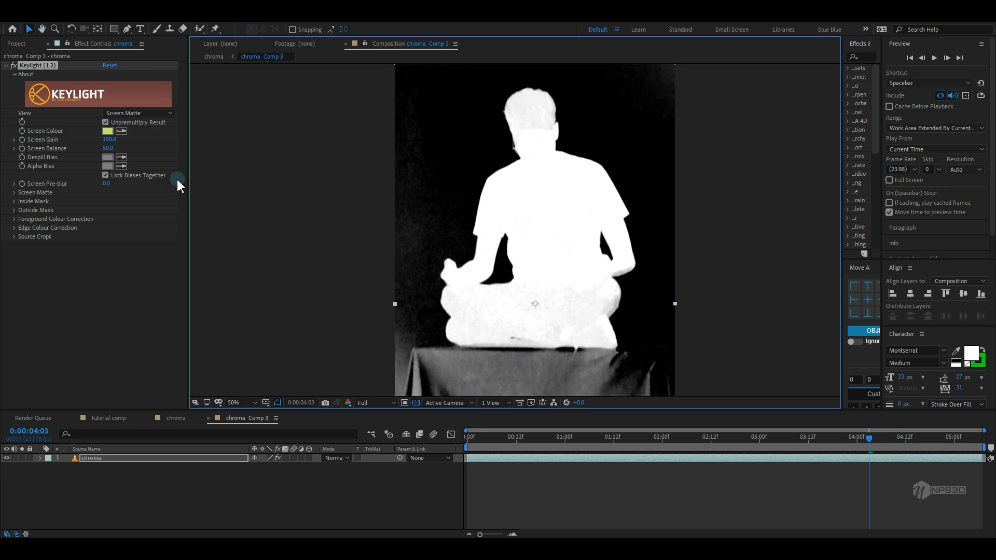
Set the Screen Matte Clip Black to 58 and Clip White to 72
{"action": "left_click", "coordinate": [14, 192]}
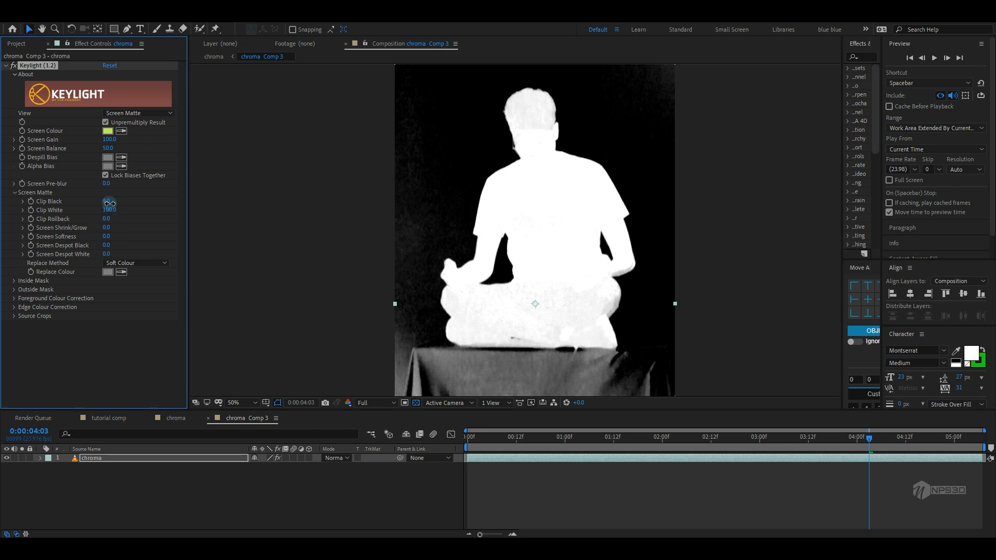
{"action": "left_click_drag", "start_coordinate": [109, 203], "coordinate": [130, 201]}
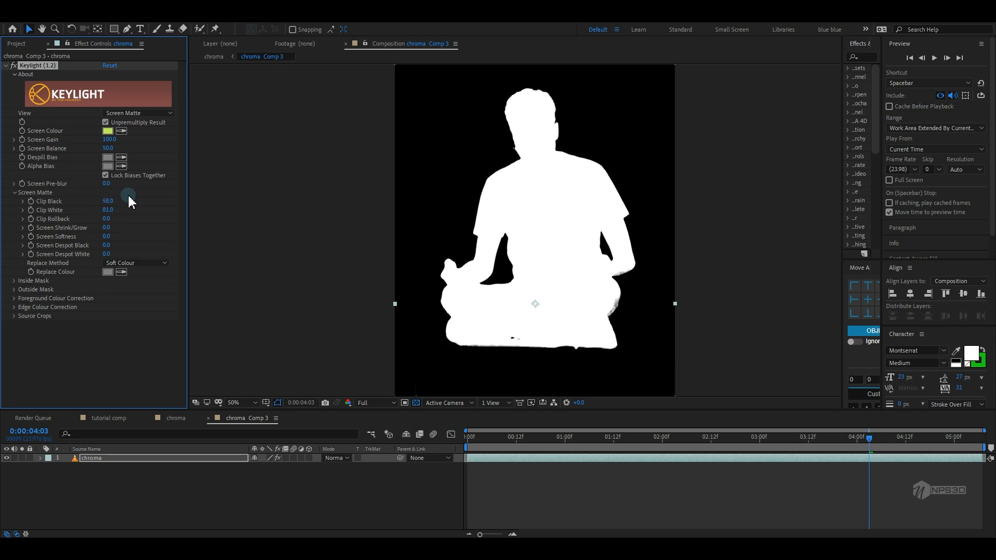
{"action": "left_click_drag", "start_coordinate": [505, 313], "coordinate": [485, 242]}
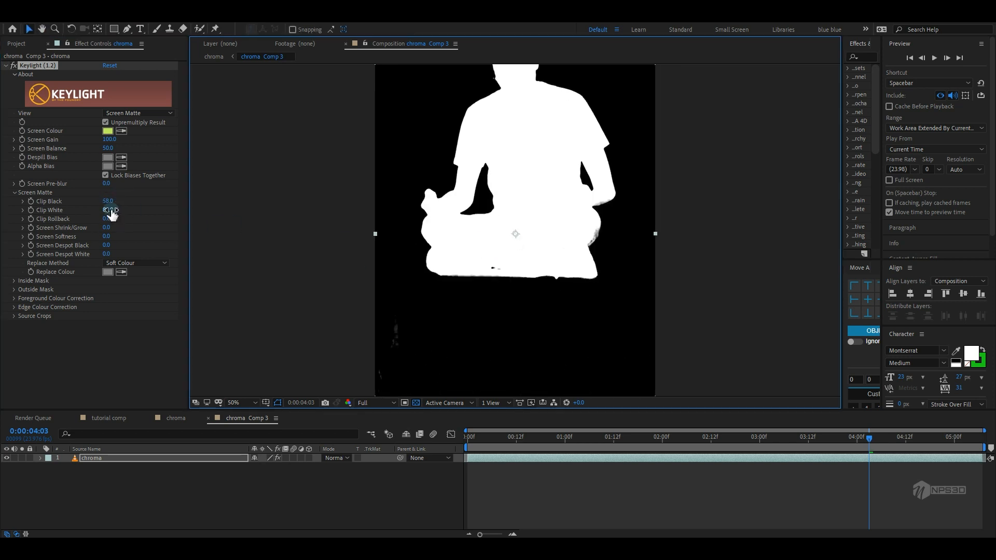
{"action": "left_click_drag", "start_coordinate": [110, 210], "coordinate": [108, 210]}
{"action": "left_click_drag", "start_coordinate": [519, 331], "coordinate": [525, 363]}
{"action": "left_click_drag", "start_coordinate": [496, 438], "coordinate": [788, 449]}
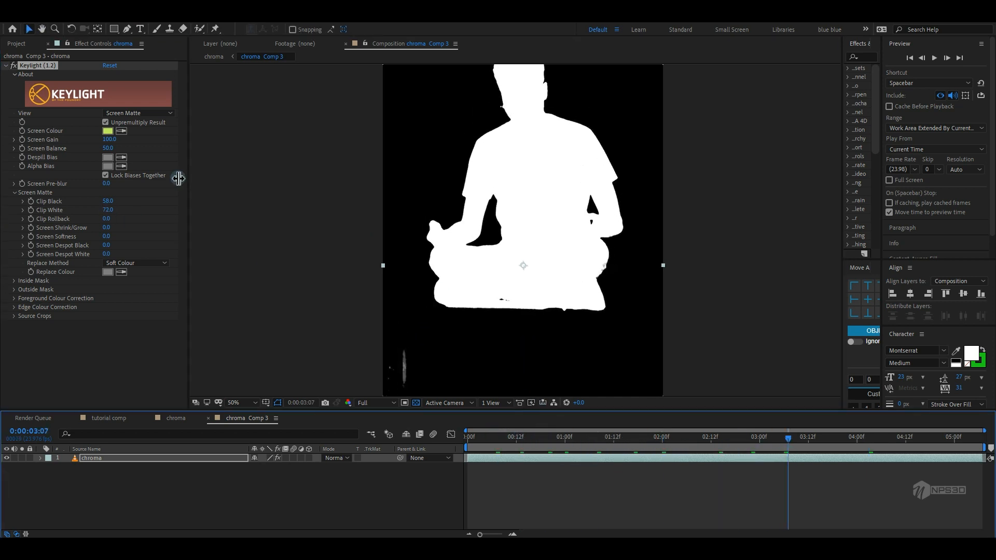
Switch Keylight's view back to Final Result
{"action": "left_click", "coordinate": [132, 113]}
{"action": "left_click", "coordinate": [148, 238]}
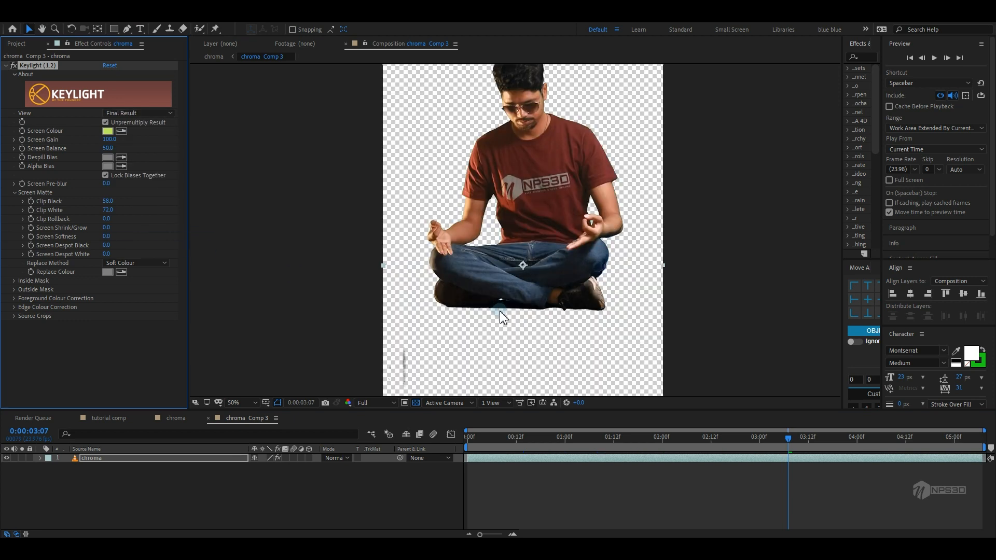
{"action": "left_click_drag", "start_coordinate": [477, 437], "coordinate": [780, 445]}
Set Keylight's Screen Balance to 4
{"action": "left_click", "coordinate": [118, 147]}
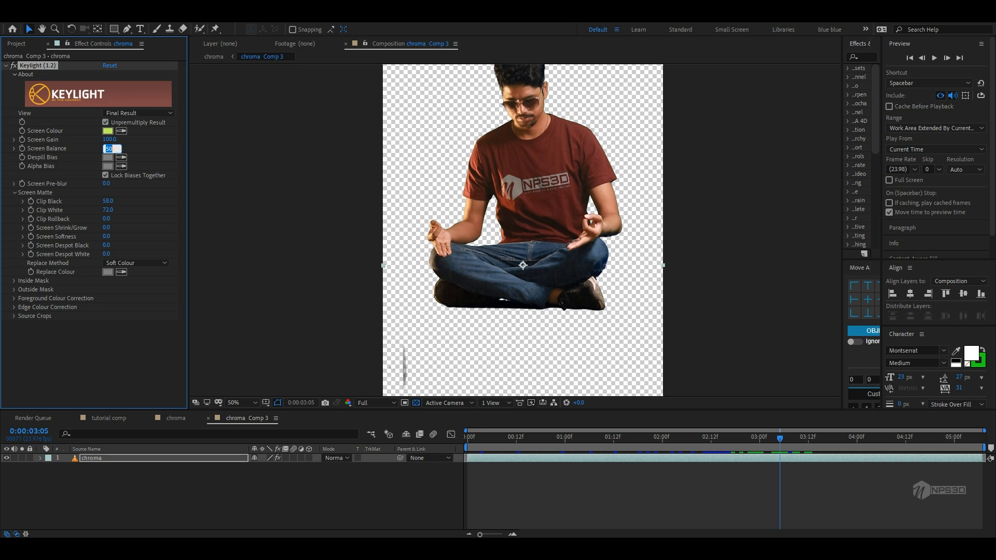
{"action": "type", "text": "4"}
{"action": "left_click", "coordinate": [141, 148]}
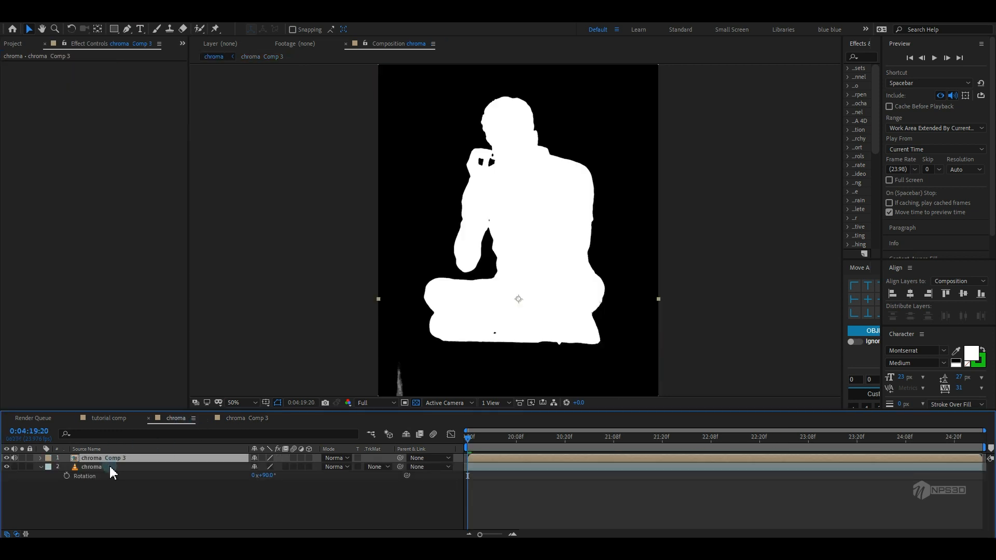
{"action": "left_click", "coordinate": [25, 472]}
{"action": "left_click", "coordinate": [14, 460]}
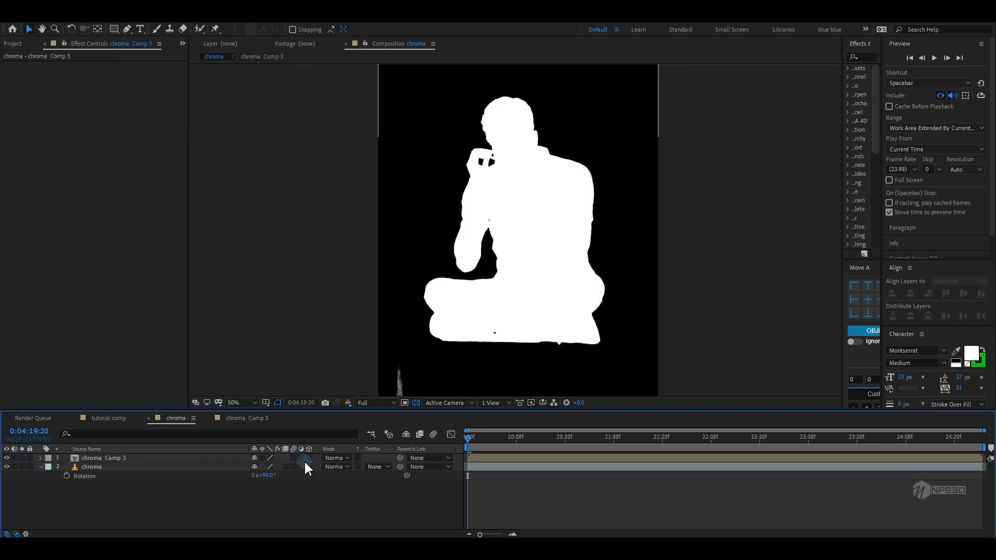
Set the chroma layer's track matte to Luma Matte using chroma Comp 3 and collapse its properties
{"action": "left_click", "coordinate": [379, 467]}
{"action": "left_click", "coordinate": [396, 516]}
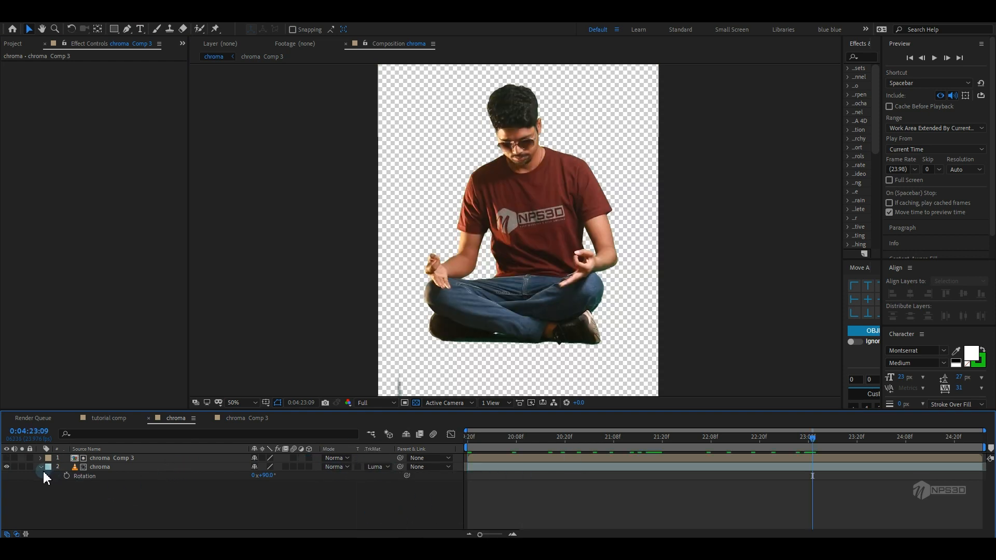
{"action": "left_click", "coordinate": [42, 468]}
Pre-compose both layers into a new composition, moving all attributes into it
{"action": "left_click_drag", "start_coordinate": [126, 487], "coordinate": [129, 460]}
{"action": "right_click", "coordinate": [126, 462]}
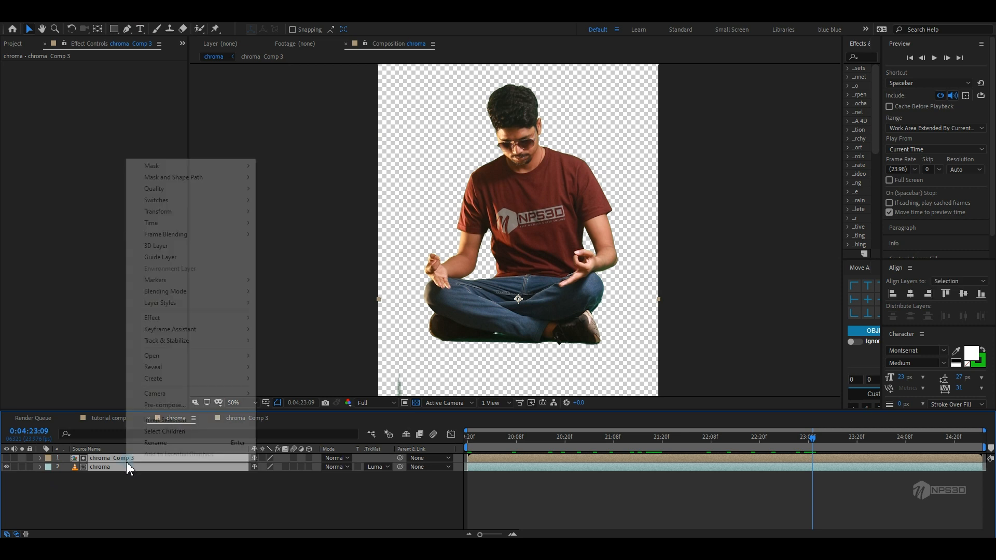
{"action": "left_click", "coordinate": [164, 405]}
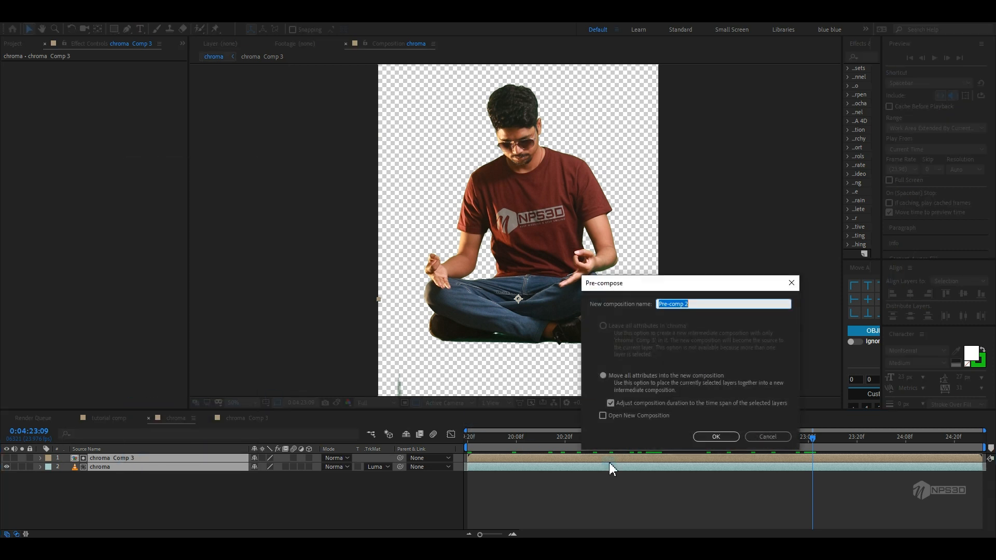
{"action": "left_click", "coordinate": [716, 437]}
Apply the Advanced Spill Suppressor effect to the pre-comp layer
{"action": "key", "text": "ctrl+space"}
{"action": "type", "text": "a"}
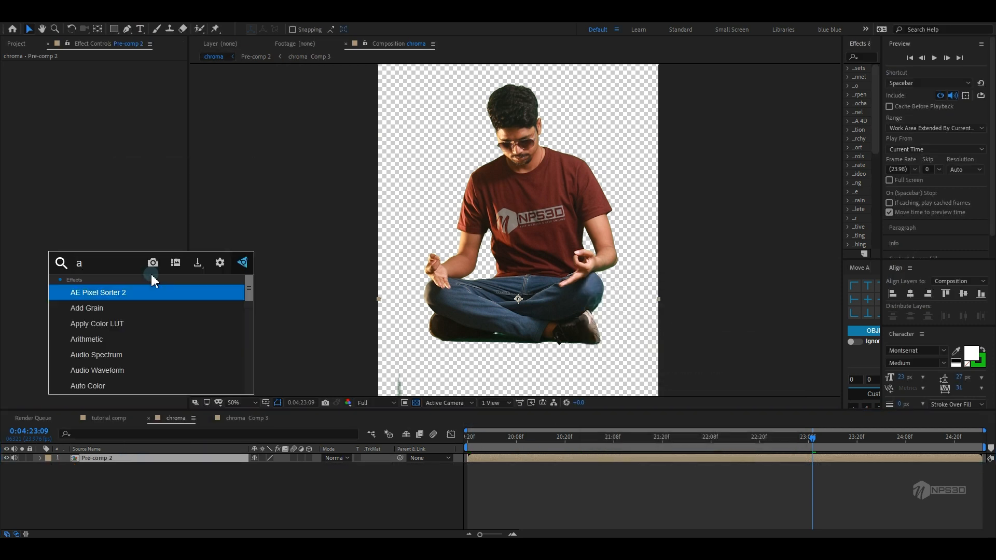
{"action": "type", "text": "dvance"}
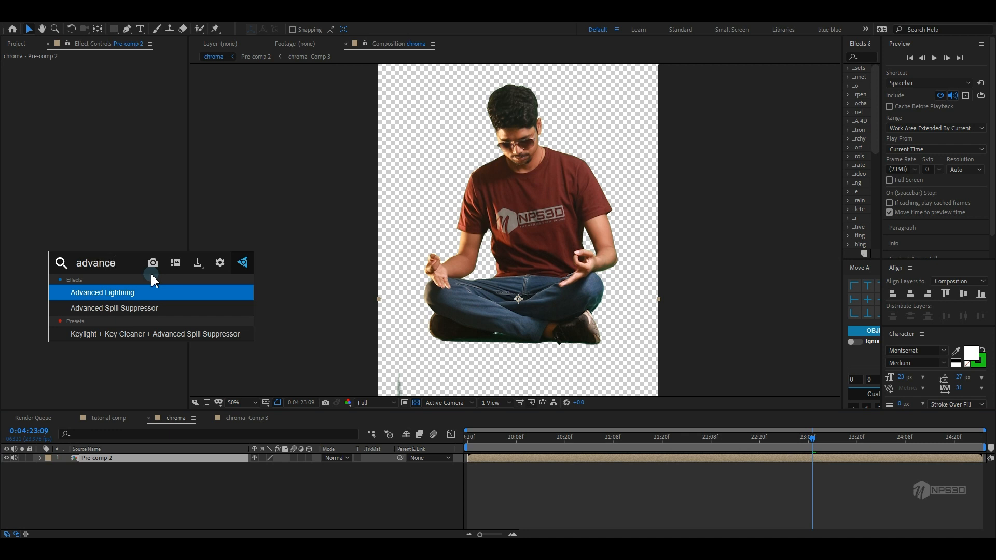
{"action": "left_click", "coordinate": [104, 308]}
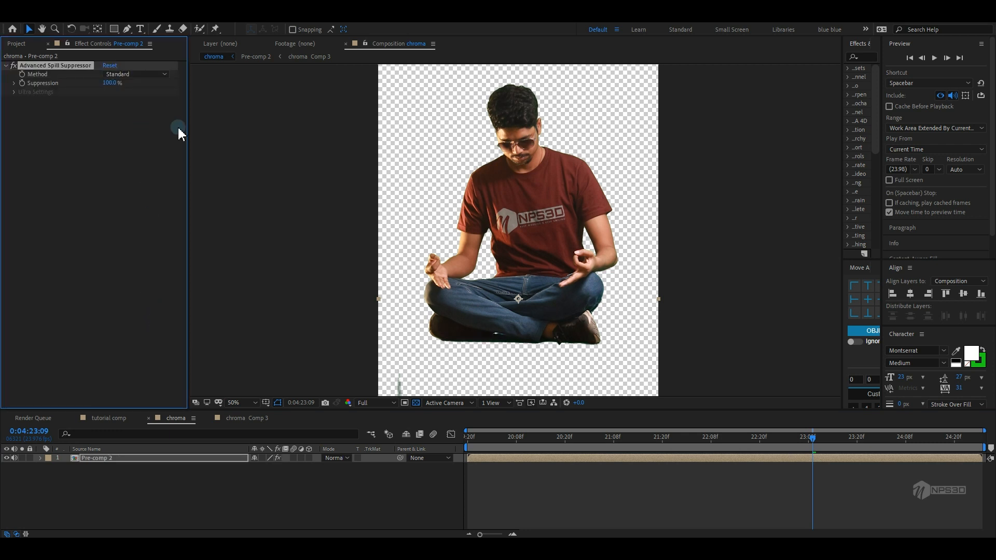
Set Advanced Spill Suppressor's Method to Ultra and expand its Ultra Settings while inspecting the edges up close
{"action": "scroll", "coordinate": [576, 174], "scroll_direction": "up", "scroll_amount": 2}
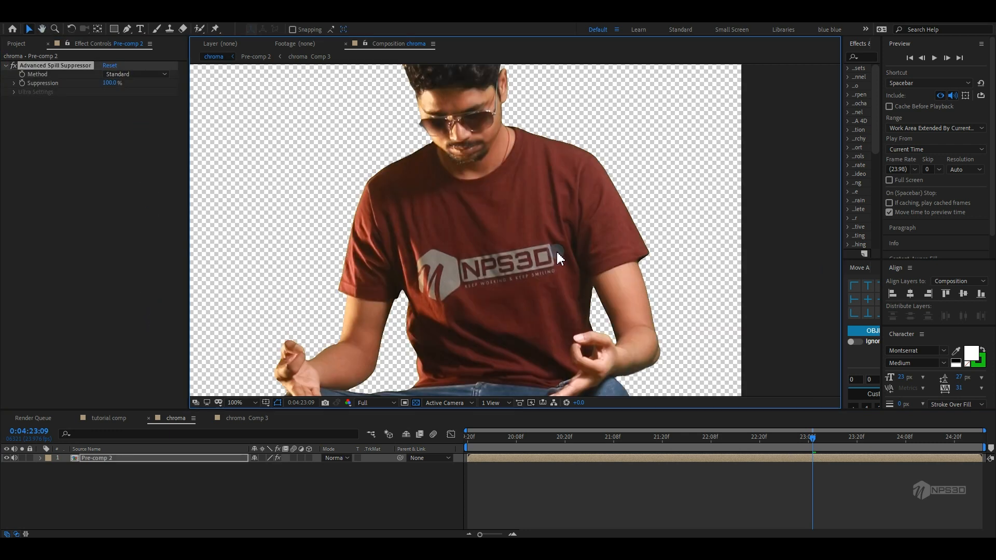
{"action": "left_click", "coordinate": [12, 72]}
{"action": "left_click_drag", "start_coordinate": [498, 282], "coordinate": [427, 175]}
{"action": "scroll", "coordinate": [634, 295], "scroll_direction": "up", "scroll_amount": 1}
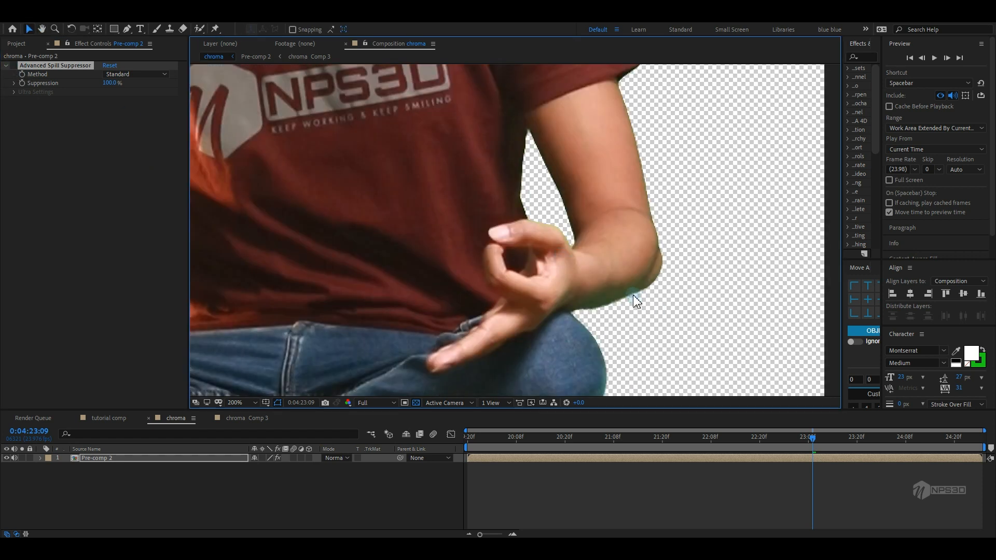
{"action": "left_click", "coordinate": [13, 77]}
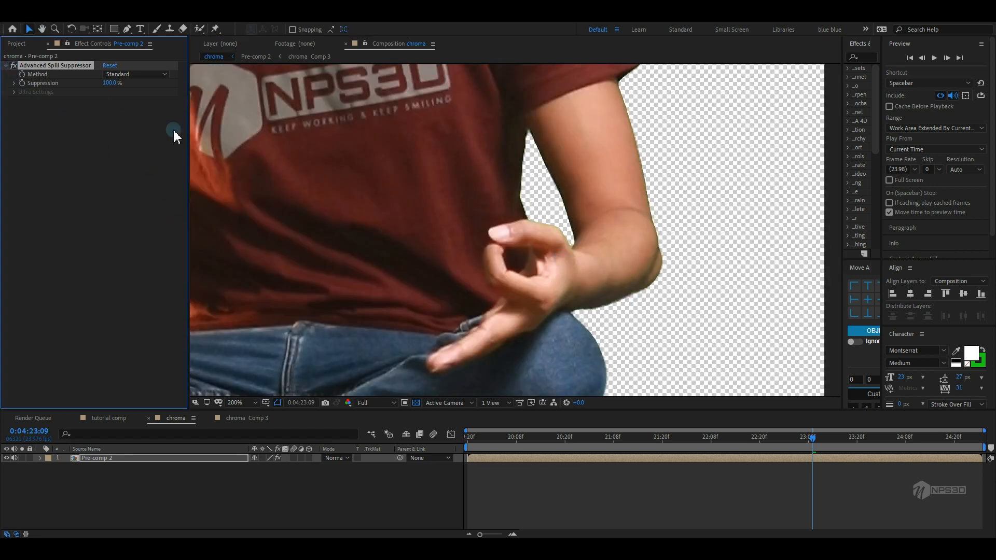
{"action": "left_click", "coordinate": [132, 98]}
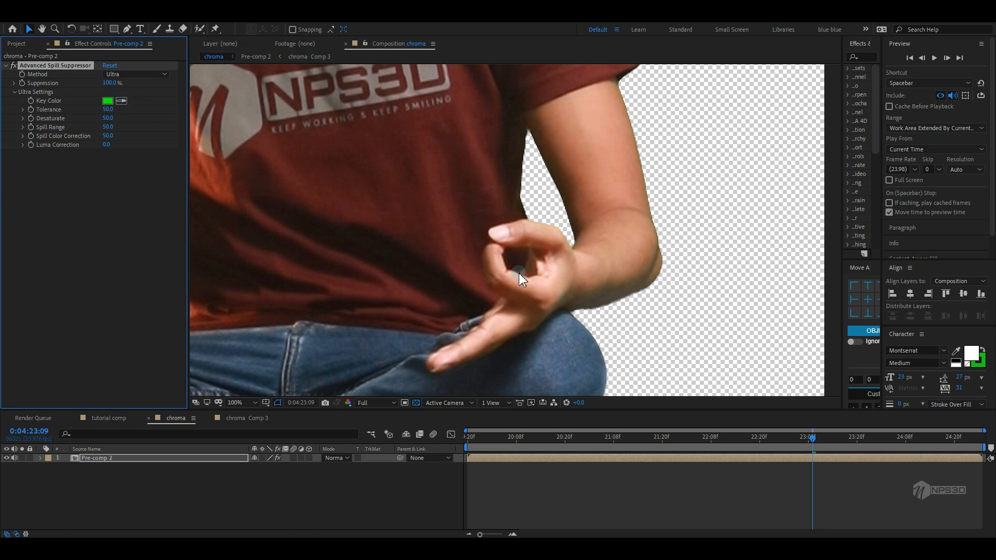
{"action": "scroll", "coordinate": [519, 273], "scroll_direction": "down", "scroll_amount": 3}
{"action": "left_click", "coordinate": [78, 298]}
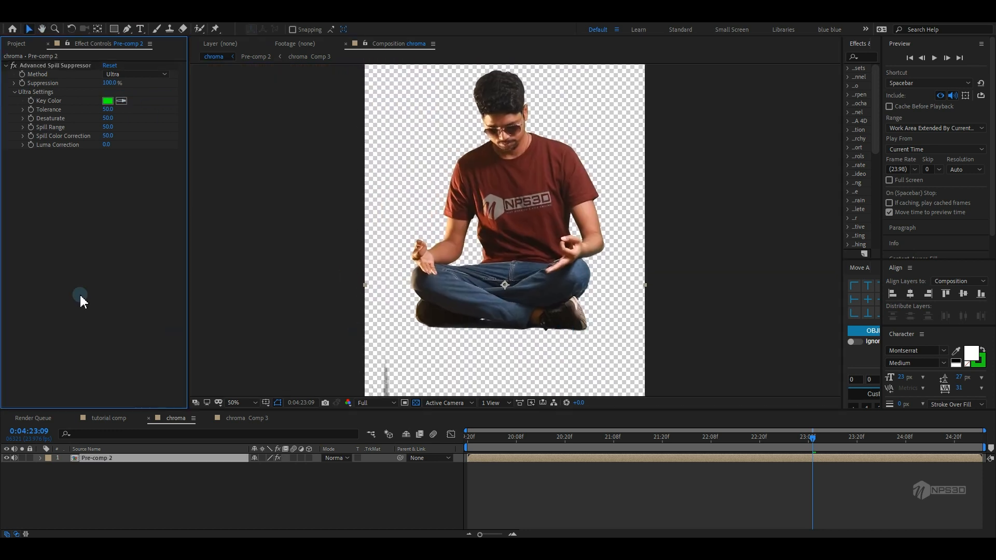
Apply the Matte Choker effect to the pre-comp layer
{"action": "key", "text": "ctrl+space"}
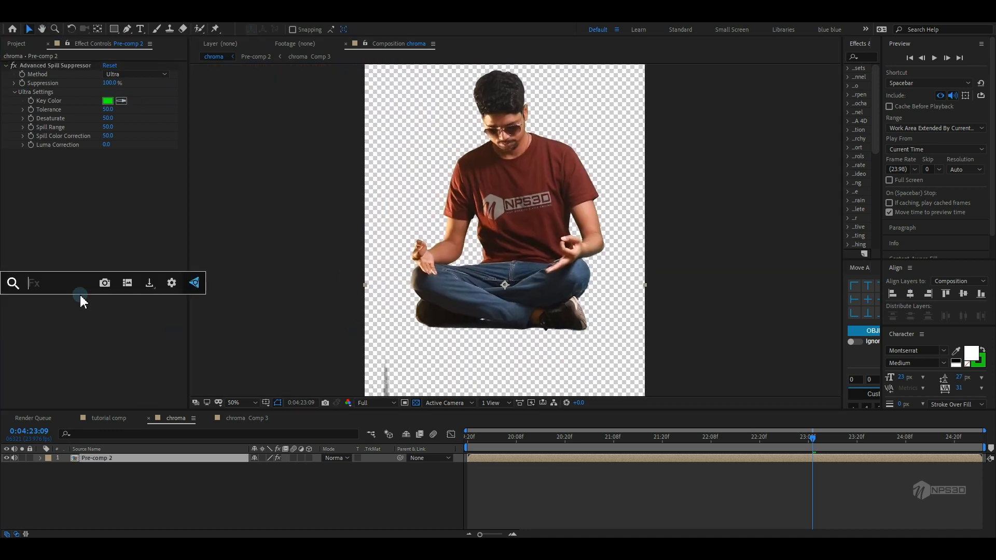
{"action": "type", "text": "matt"}
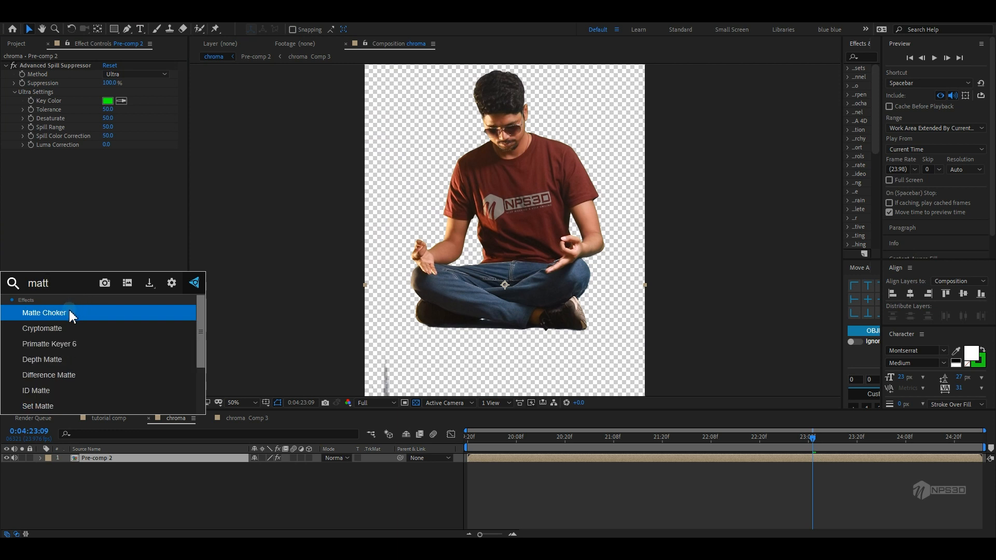
{"action": "left_click", "coordinate": [78, 311]}
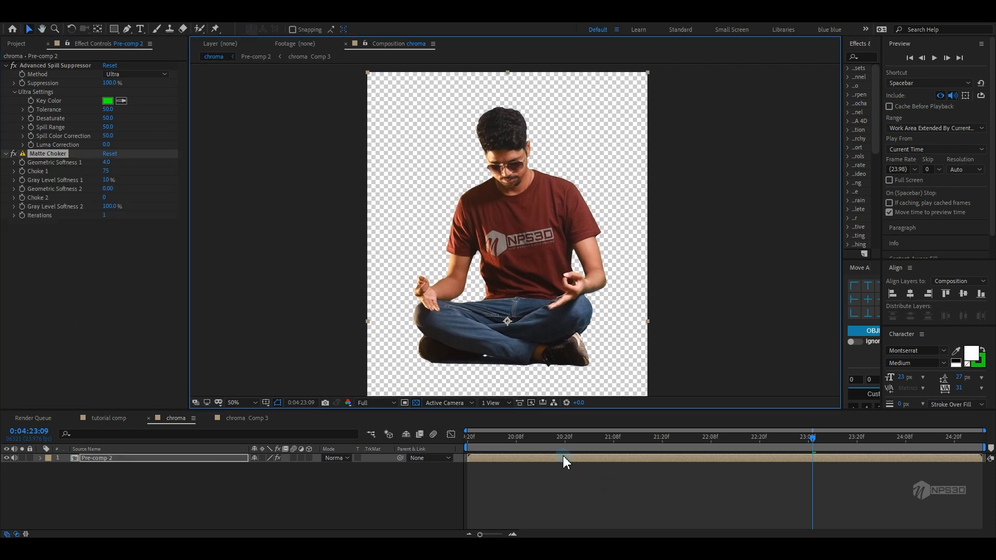
Play back the composition to review the key, checking the tutorial comp and returning to chroma
{"action": "left_click", "coordinate": [675, 451]}
{"action": "key", "text": "space"}
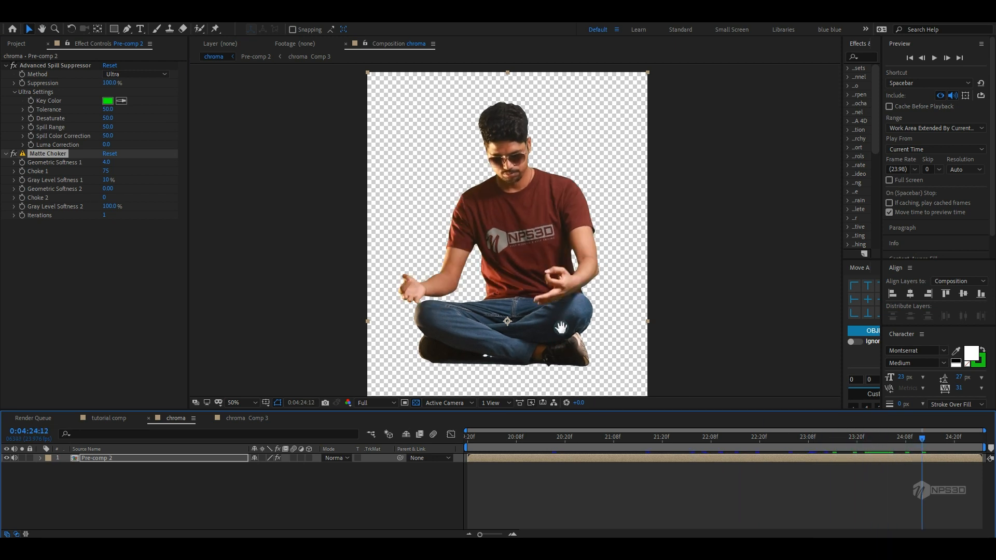
{"action": "left_click", "coordinate": [107, 420]}
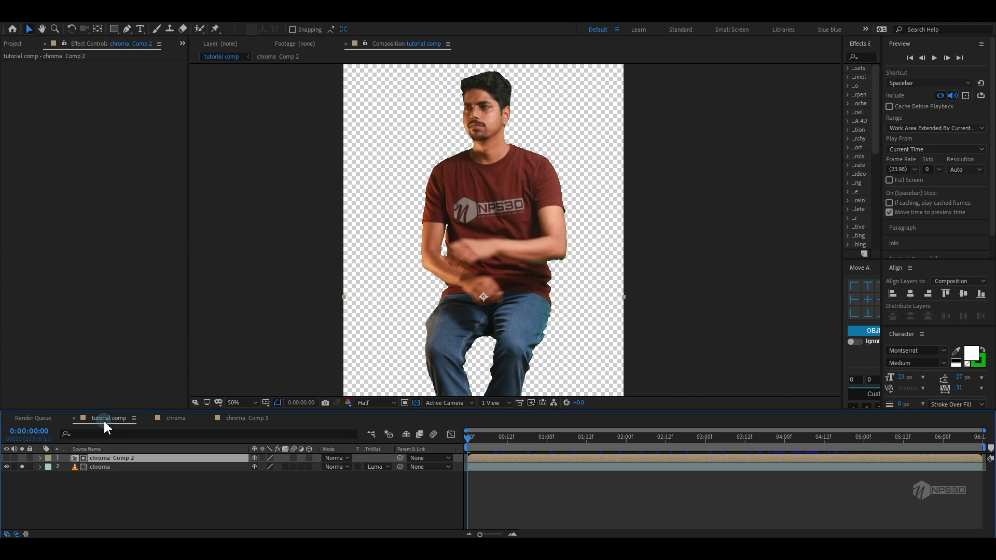
{"action": "left_click", "coordinate": [167, 421]}
Pre-compose the keyed pre-comp layer into a new composition named final chroma footage
{"action": "right_click", "coordinate": [113, 475]}
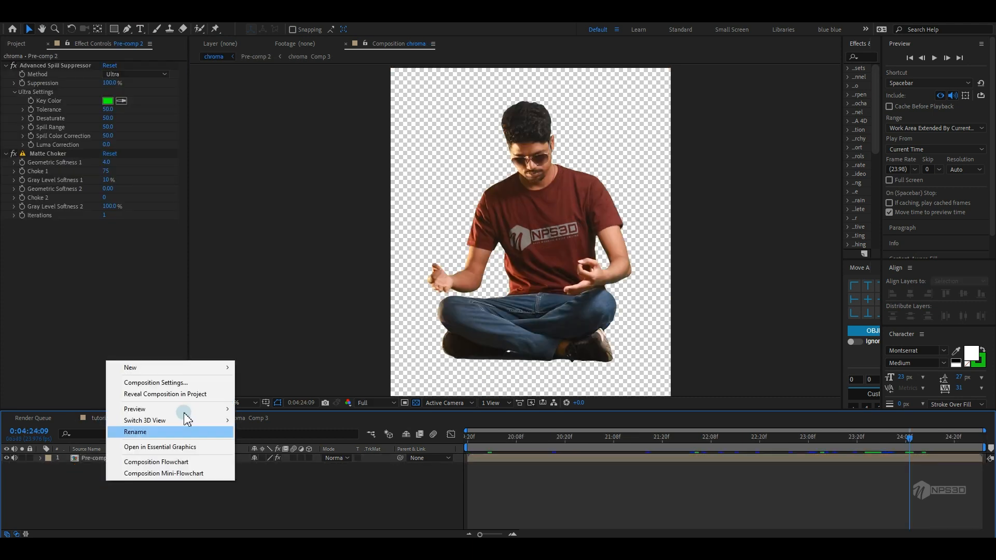
{"action": "mouse_move", "coordinate": [156, 374]}
{"action": "left_click", "coordinate": [100, 459]}
{"action": "right_click", "coordinate": [100, 459]}
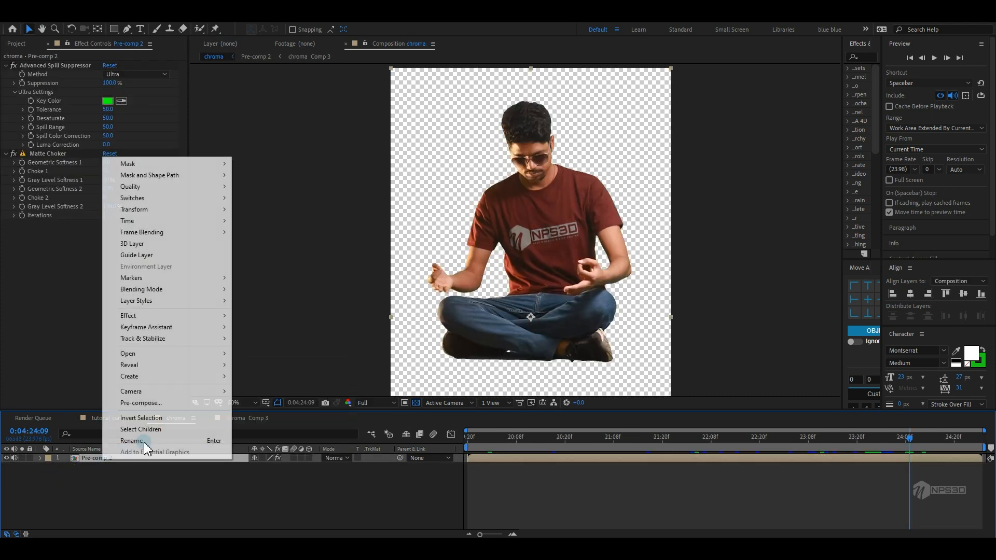
{"action": "left_click", "coordinate": [154, 403]}
{"action": "key", "text": "BackSpace"}
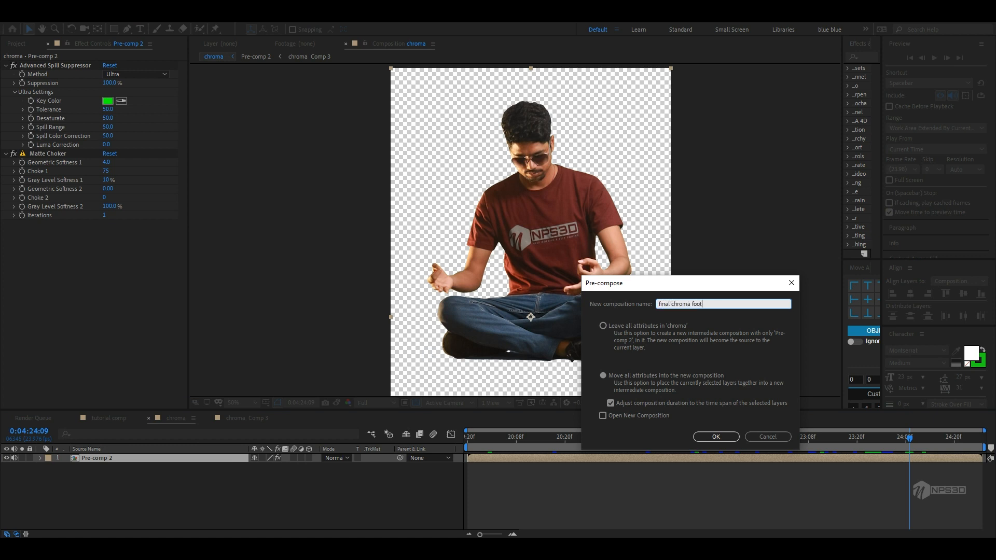
Create a new 1080 × 1920 white solid named e3d
{"action": "right_click", "coordinate": [155, 477]}
{"action": "mouse_move", "coordinate": [188, 363]}
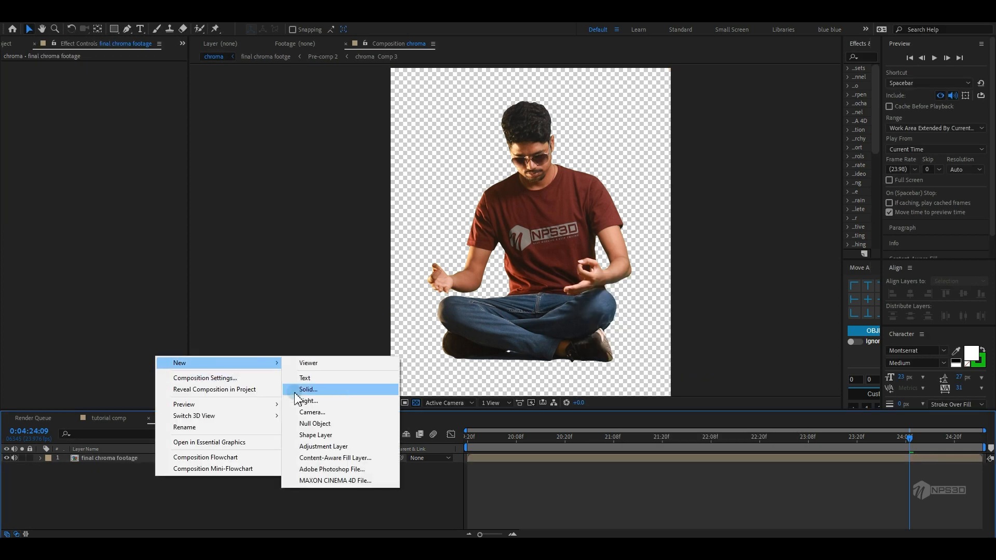
{"action": "left_click", "coordinate": [295, 392]}
{"action": "type", "text": "e3d"}
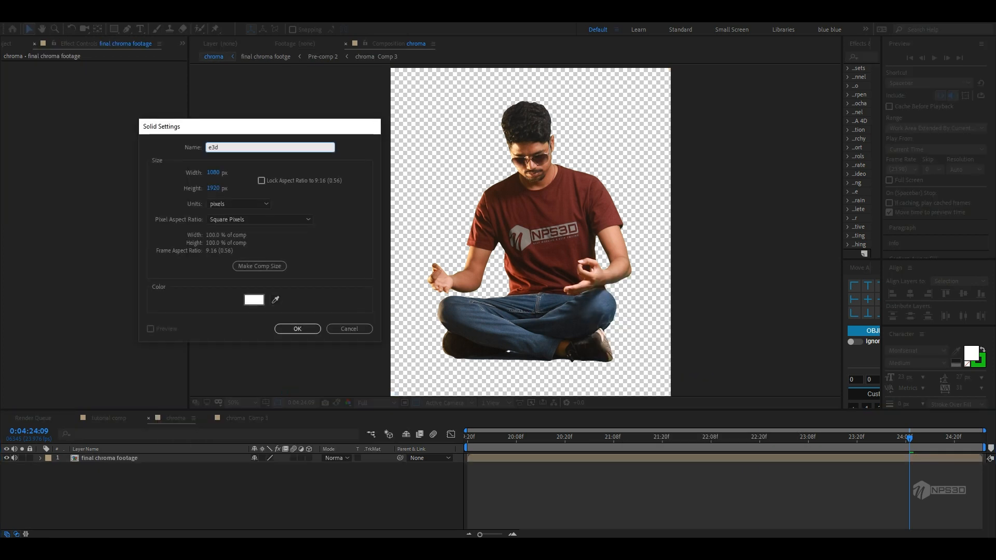
{"action": "key", "text": "Return"}
Apply the Element effect to the e3d solid
{"action": "key", "text": "ctrl+space"}
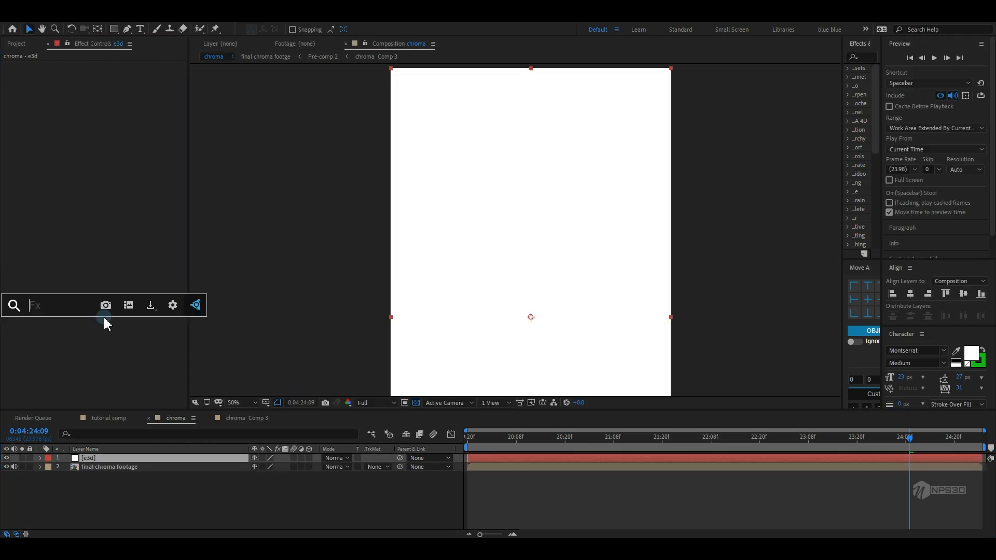
{"action": "type", "text": "elen"}
{"action": "key", "text": "BackSpace"}
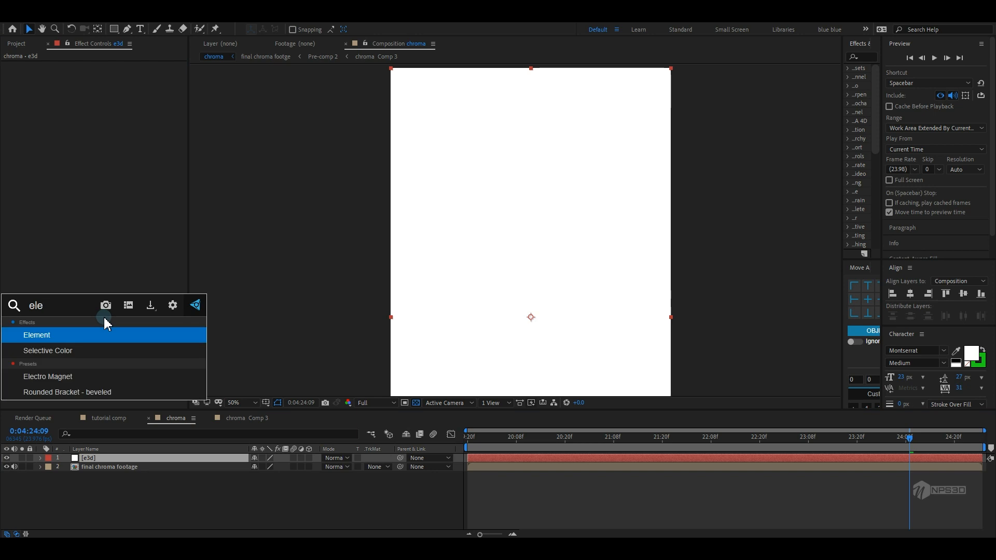
{"action": "key", "text": "Return"}
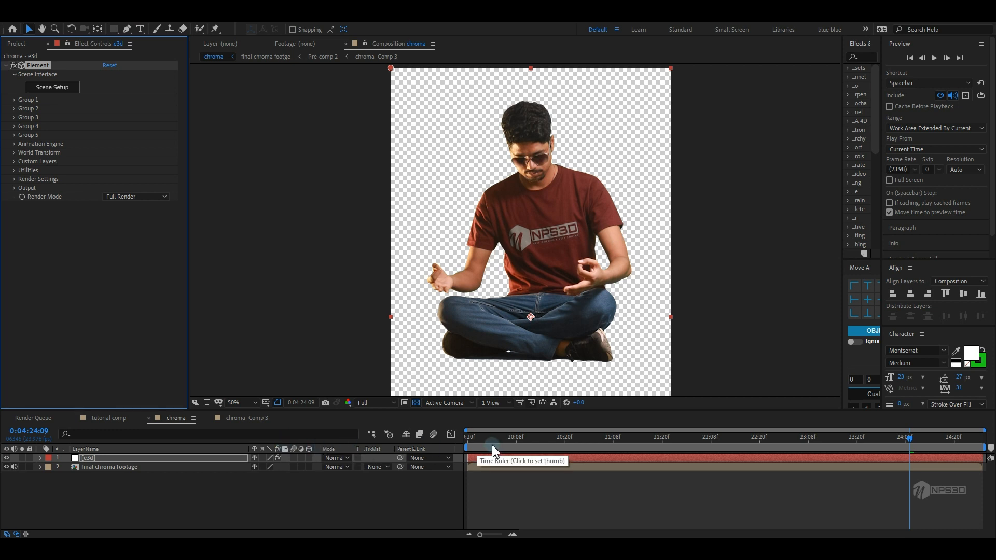
Open Element's Scene Setup for the e3d solid
{"action": "left_click", "coordinate": [7, 467]}
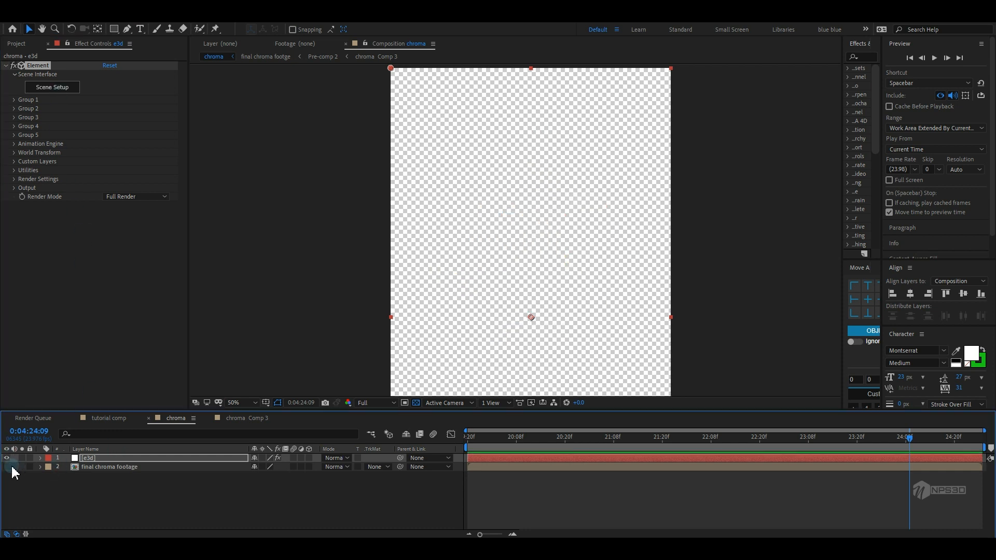
{"action": "left_click", "coordinate": [7, 467]}
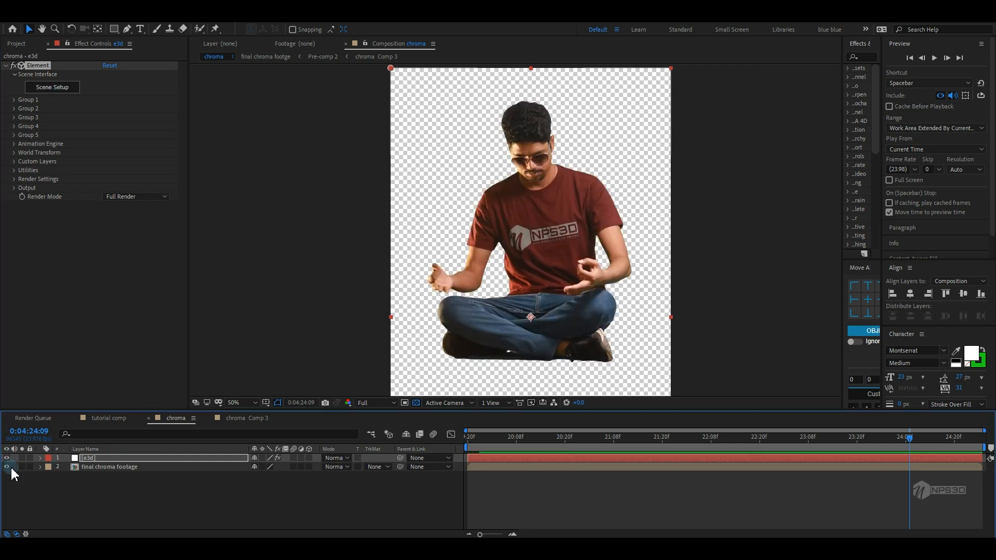
{"action": "left_click", "coordinate": [61, 92]}
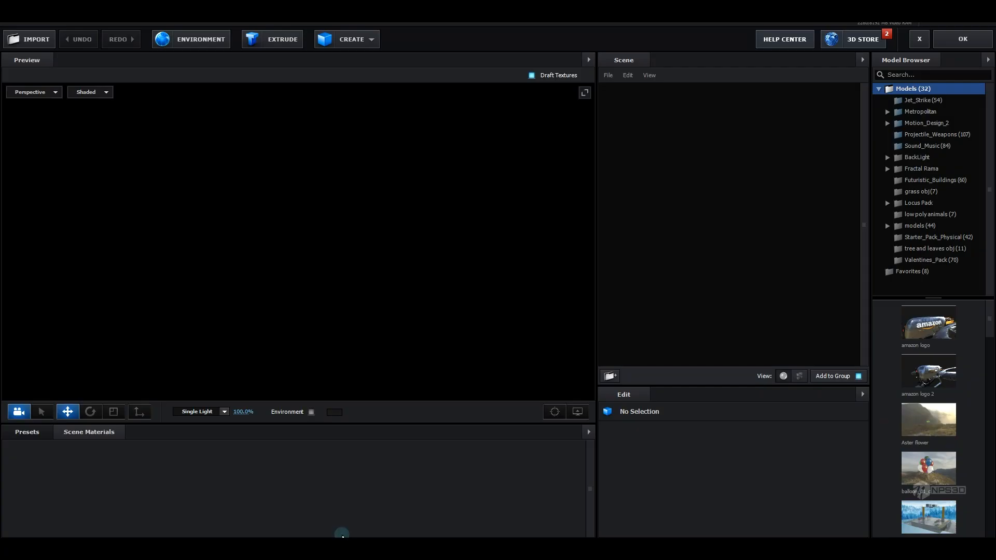
Import the piller.obj 3D object into the Element scene with default import preferences
{"action": "left_click", "coordinate": [29, 38]}
{"action": "mouse_move", "coordinate": [31, 34]}
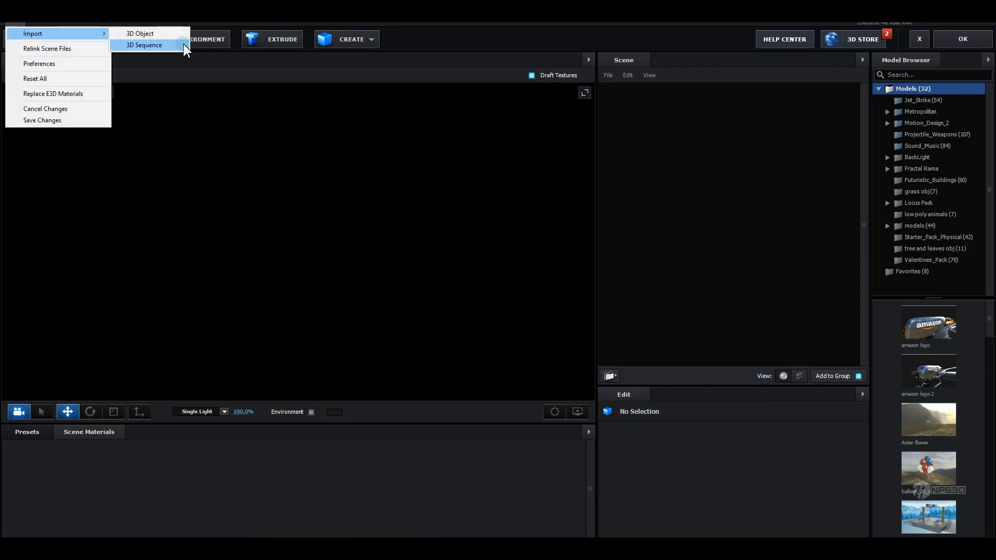
{"action": "left_click", "coordinate": [177, 37]}
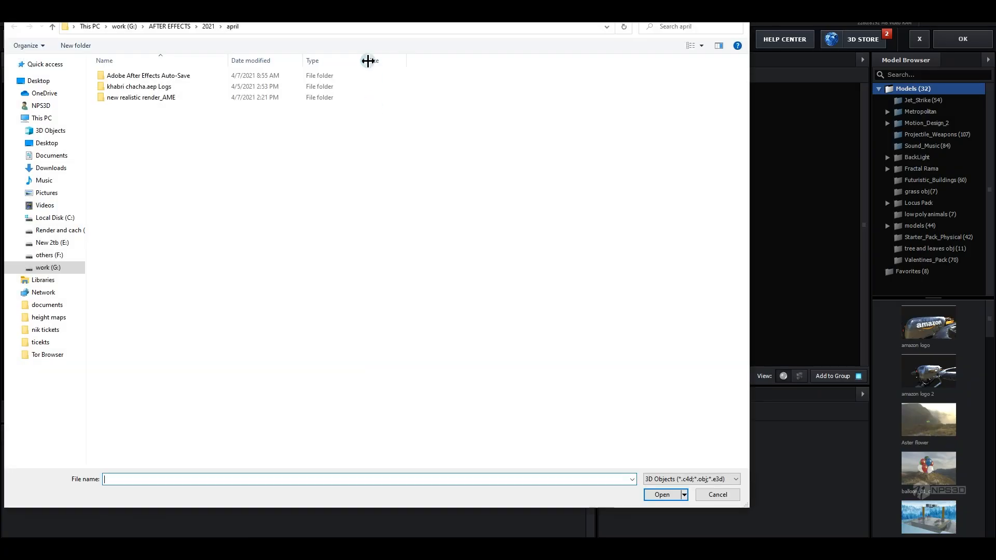
{"action": "left_click", "coordinate": [122, 85]}
{"action": "left_click", "coordinate": [662, 495]}
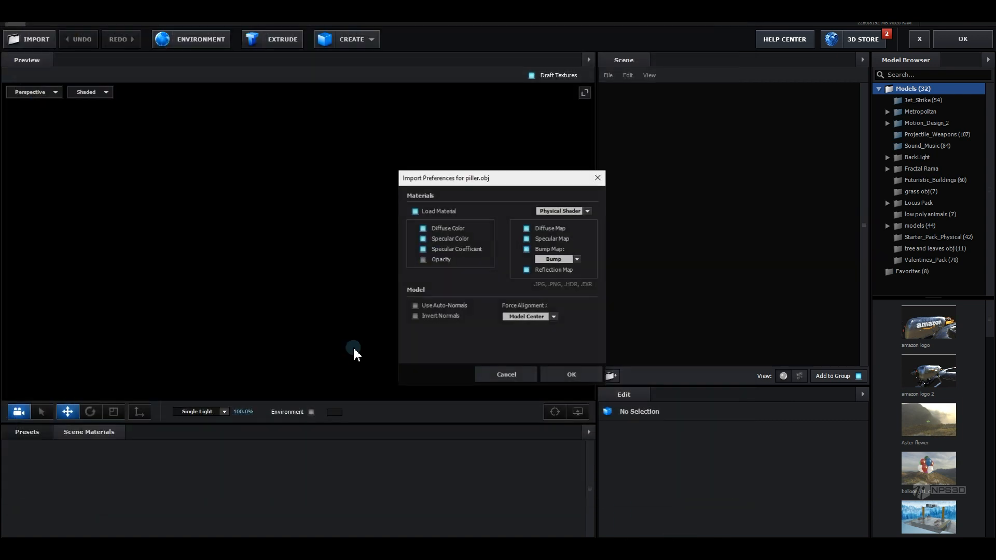
{"action": "left_click", "coordinate": [573, 376]}
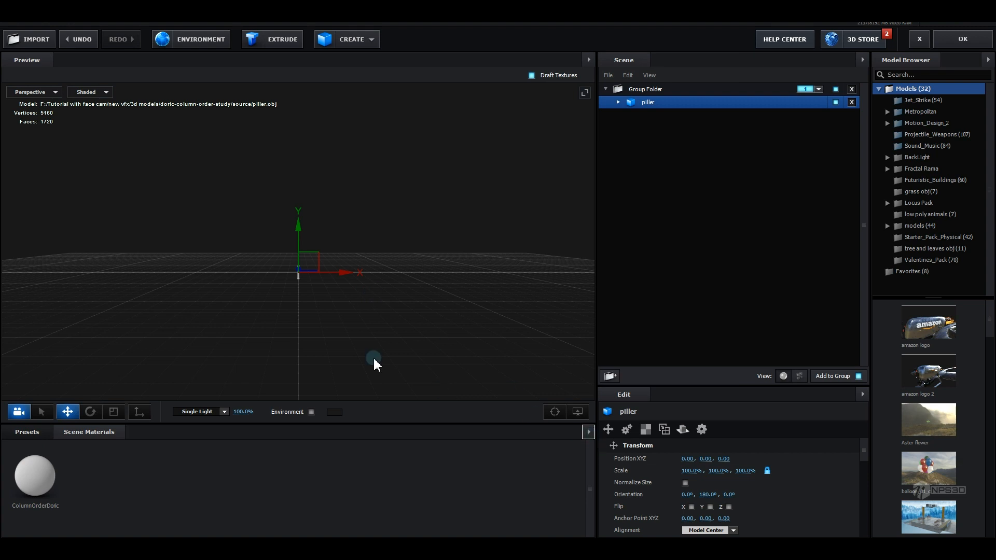
Enable Normalize Size on the piller model and select its ColumnOrderDoric material
{"action": "left_click", "coordinate": [685, 483]}
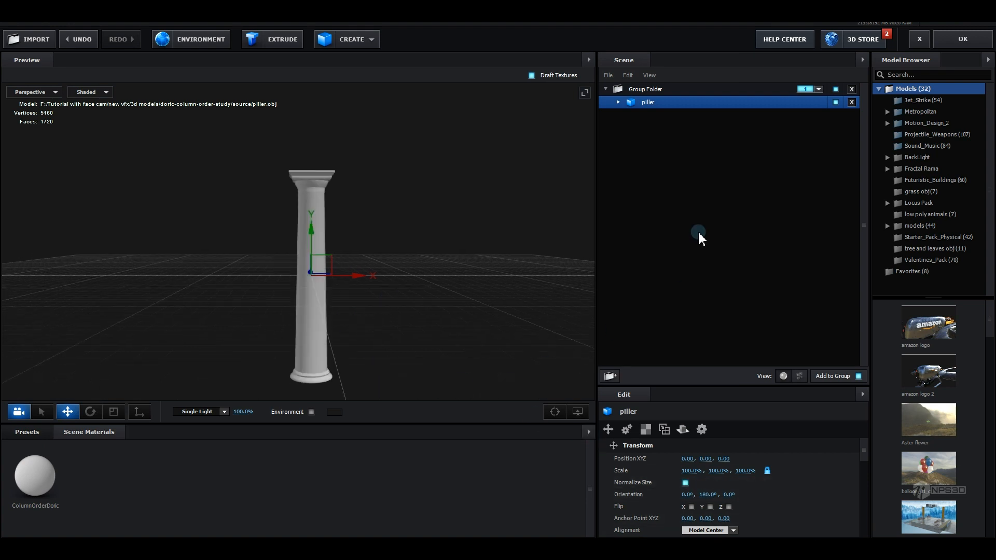
{"action": "left_click", "coordinate": [643, 115]}
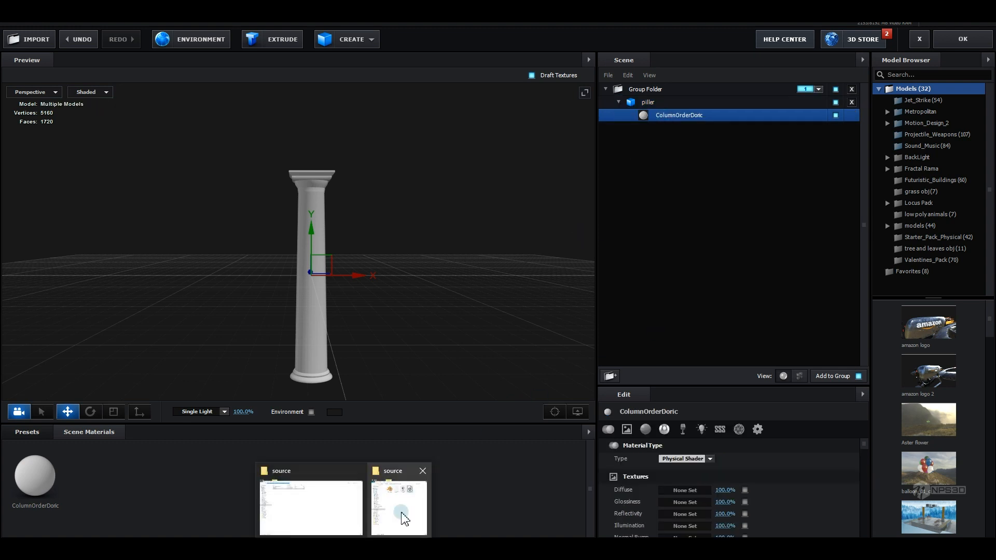
Switch to File Explorer and browse to the doric-column-order-study folder to find the model's textures
{"action": "left_click", "coordinate": [367, 508]}
{"action": "left_click", "coordinate": [371, 490]}
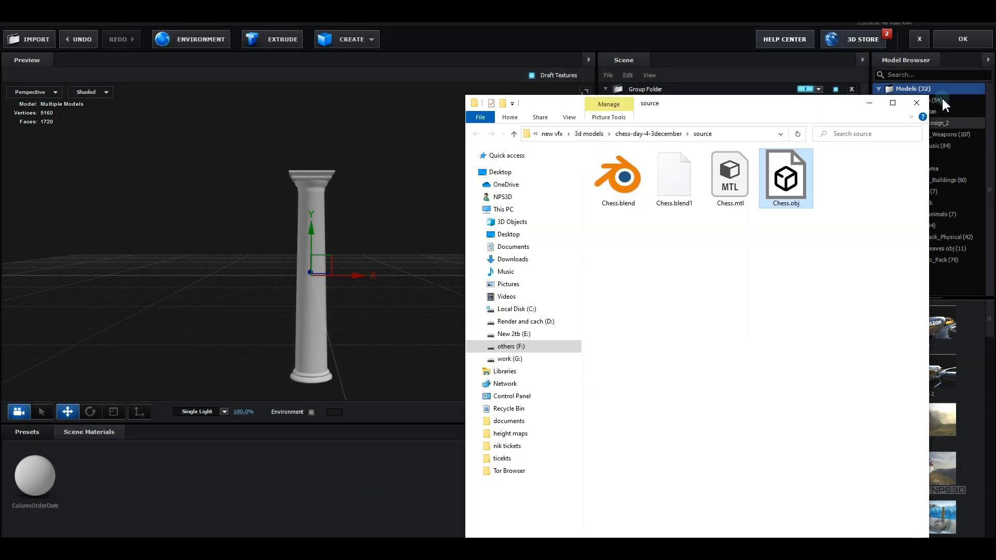
{"action": "left_click", "coordinate": [870, 102]}
{"action": "left_click", "coordinate": [313, 511]}
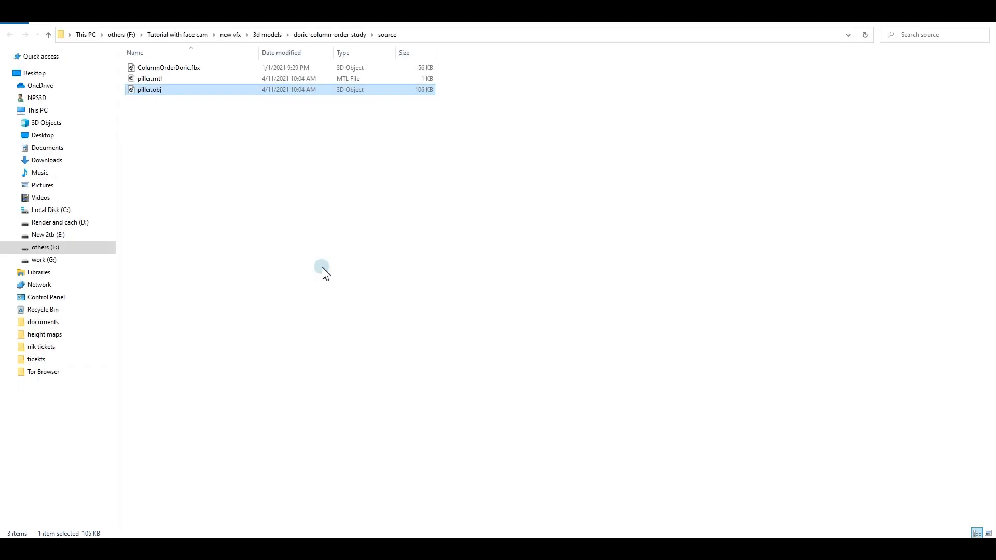
{"action": "left_click", "coordinate": [316, 35]}
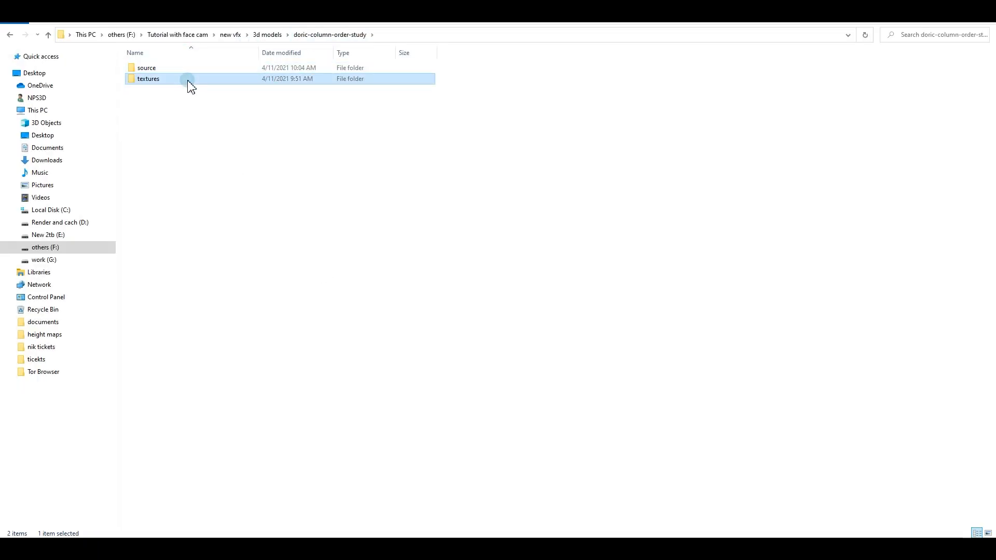
Open the textures folder and assign the Diff texture to Diffuse and the Norm texture to Normal Bump on the ColumnOrderDoric material
{"action": "double_click", "coordinate": [192, 80]}
{"action": "left_click_drag", "start_coordinate": [367, 11], "coordinate": [241, 343]}
{"action": "left_click_drag", "start_coordinate": [216, 432], "coordinate": [687, 489]}
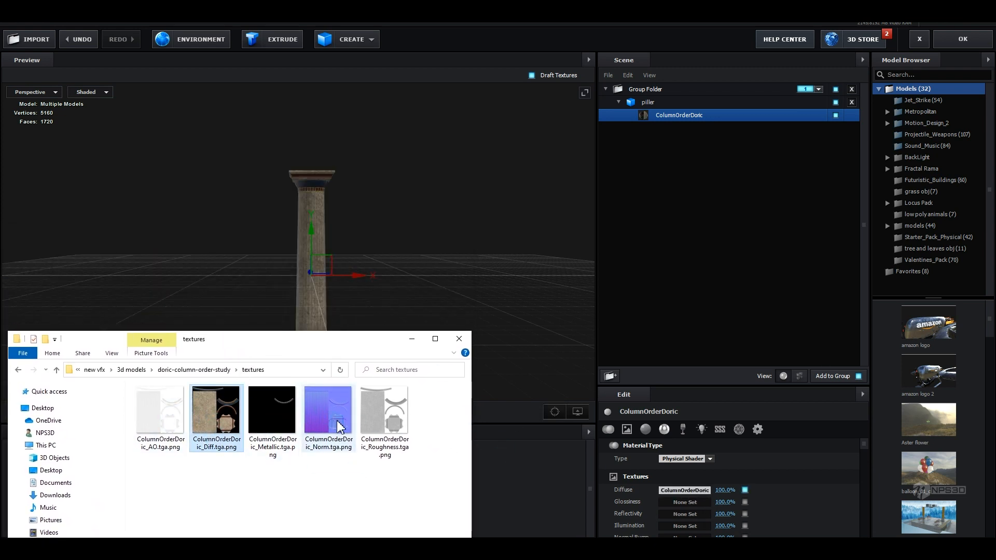
{"action": "scroll", "coordinate": [716, 498], "scroll_direction": "down", "scroll_amount": 2}
{"action": "left_click_drag", "start_coordinate": [347, 402], "coordinate": [690, 513]}
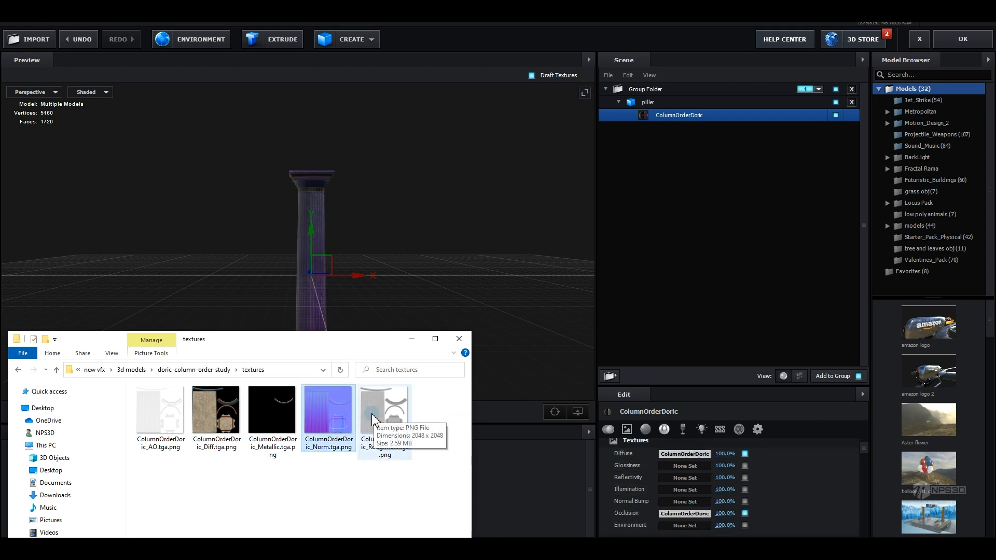
{"action": "left_click_drag", "start_coordinate": [161, 410], "coordinate": [677, 509]}
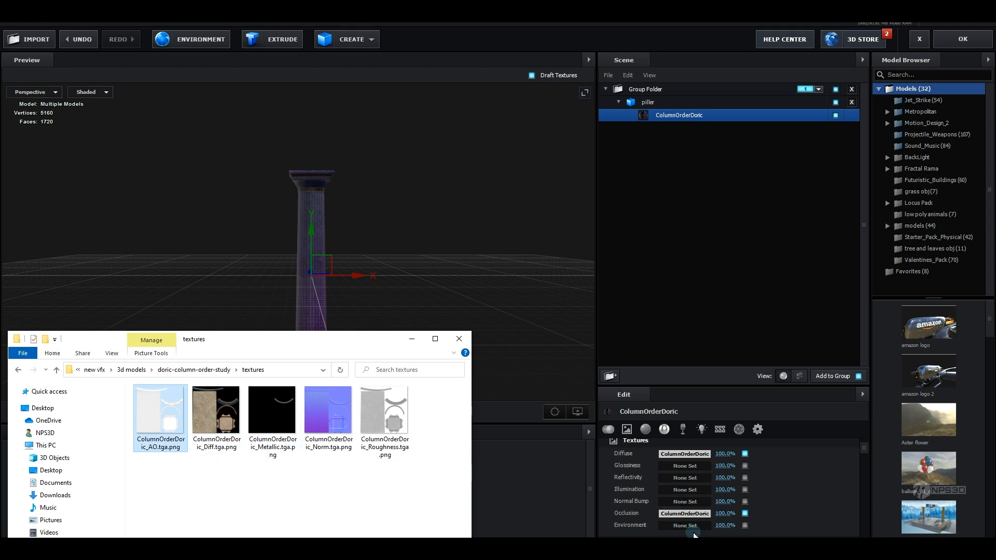
{"action": "left_click_drag", "start_coordinate": [696, 516], "coordinate": [697, 503]}
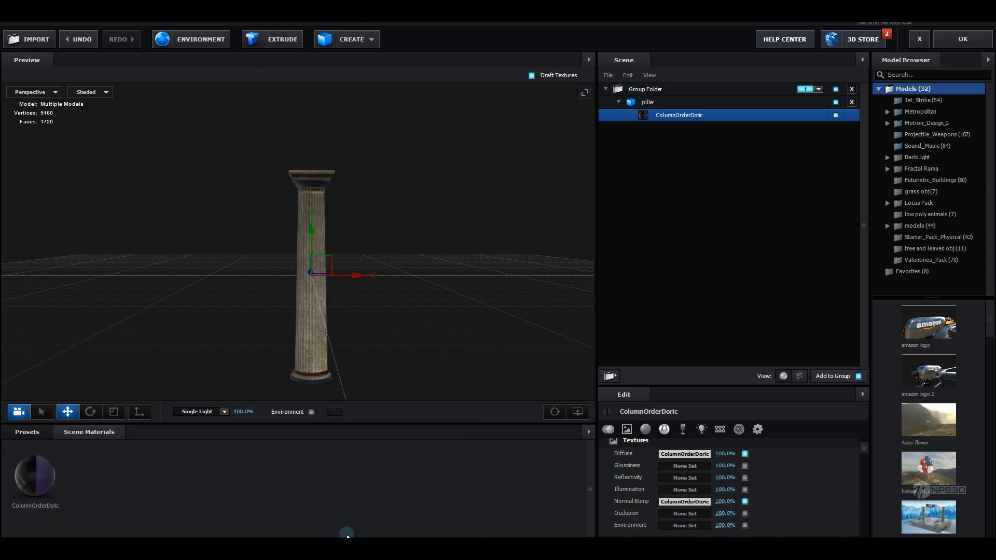
Assign the AO texture to Occlusion, the Metallic texture to Reflectivity and the Roughness texture to Glossiness
{"action": "mouse_move", "coordinate": [331, 537]}
{"action": "left_click", "coordinate": [310, 509]}
{"action": "left_click_drag", "start_coordinate": [161, 426], "coordinate": [680, 518]}
{"action": "left_click_drag", "start_coordinate": [272, 415], "coordinate": [678, 477]}
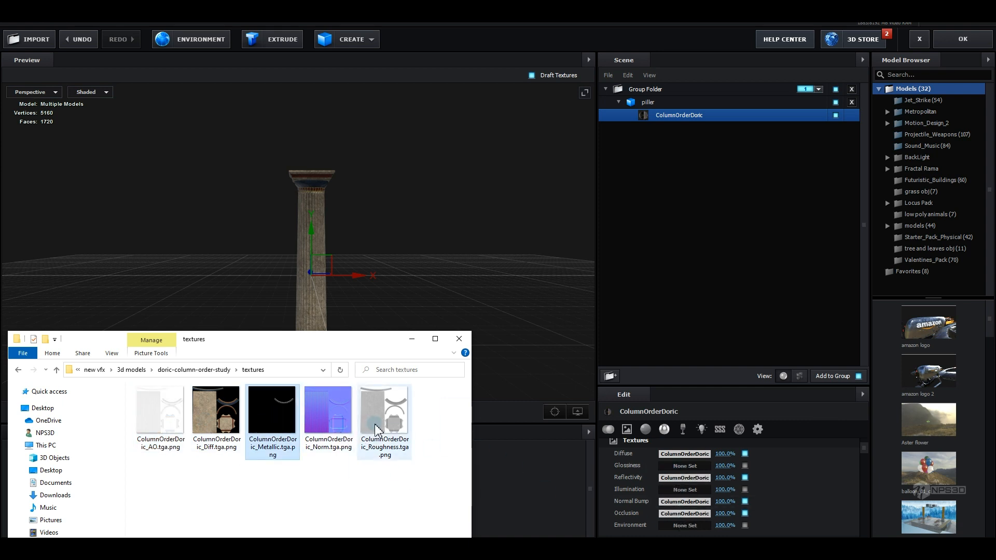
{"action": "left_click_drag", "start_coordinate": [385, 415], "coordinate": [683, 490]}
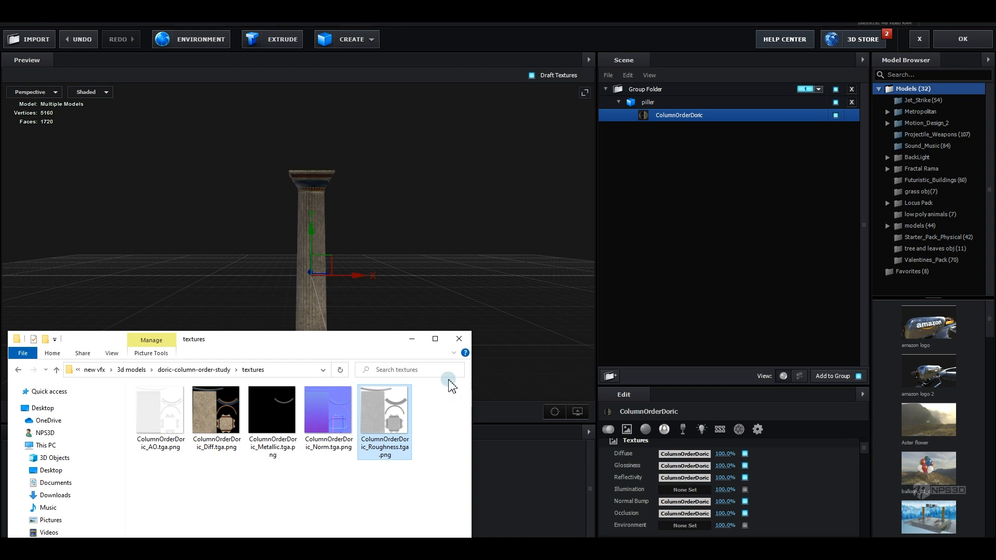
Close the textures window and turn off Draft Textures to preview the full-quality pillar
{"action": "left_click", "coordinate": [414, 339]}
{"action": "left_click_drag", "start_coordinate": [394, 318], "coordinate": [434, 317]}
{"action": "scroll", "coordinate": [376, 302], "scroll_direction": "up", "scroll_amount": 3}
{"action": "left_click", "coordinate": [579, 413]}
{"action": "left_click", "coordinate": [525, 378]}
{"action": "scroll", "coordinate": [446, 311], "scroll_direction": "up", "scroll_amount": 2}
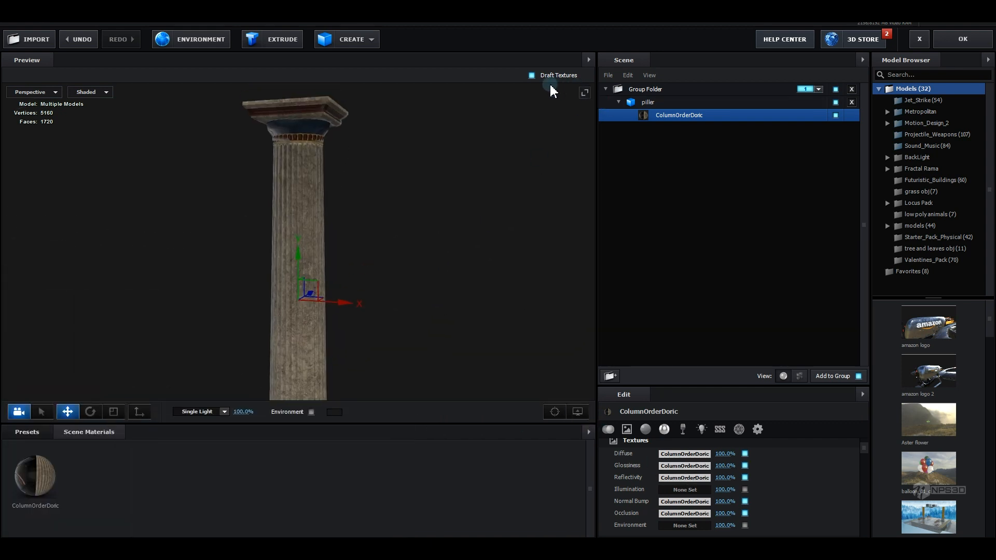
{"action": "left_click_drag", "start_coordinate": [507, 134], "coordinate": [486, 249]}
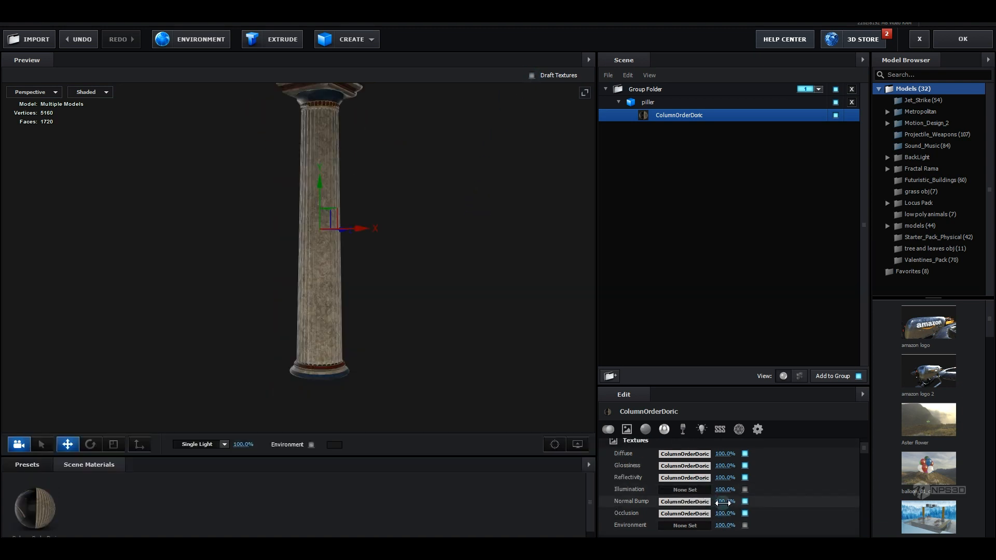
Set the Normal Bump intensity to 88% and lower the Basic Settings glossiness value
{"action": "left_click_drag", "start_coordinate": [723, 503], "coordinate": [720, 509]}
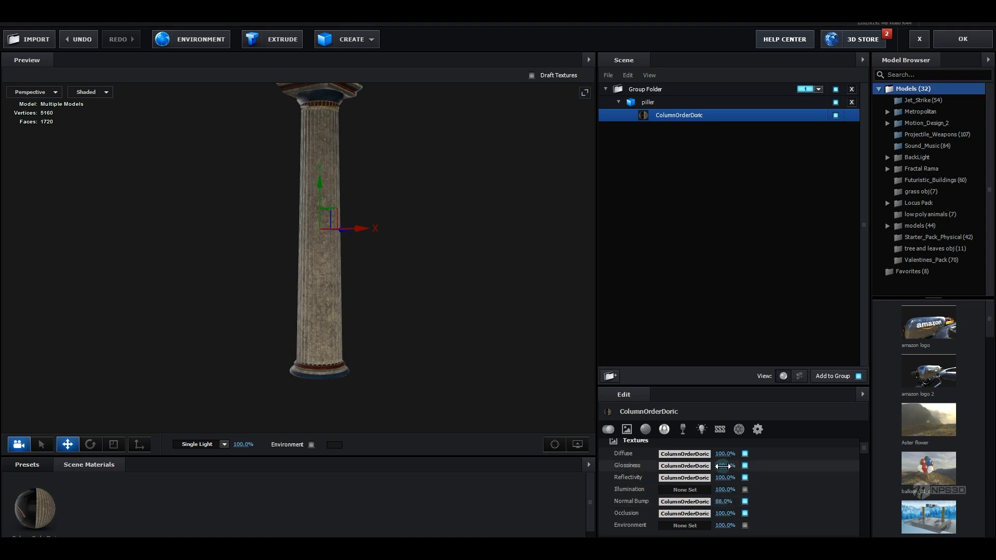
{"action": "scroll", "coordinate": [724, 467], "scroll_direction": "down", "scroll_amount": 3}
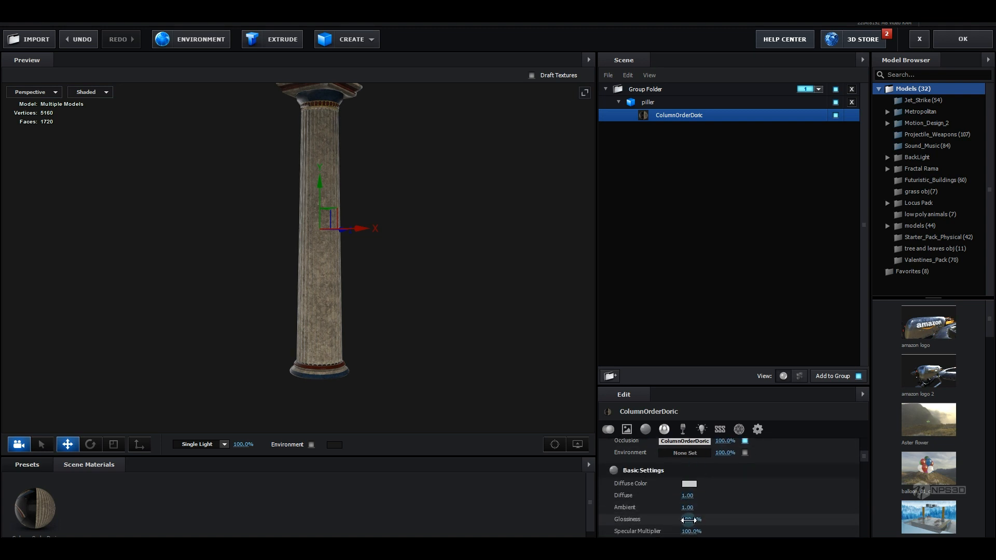
{"action": "left_click_drag", "start_coordinate": [688, 521], "coordinate": [648, 522]}
{"action": "scroll", "coordinate": [469, 361], "scroll_direction": "down", "scroll_amount": 3}
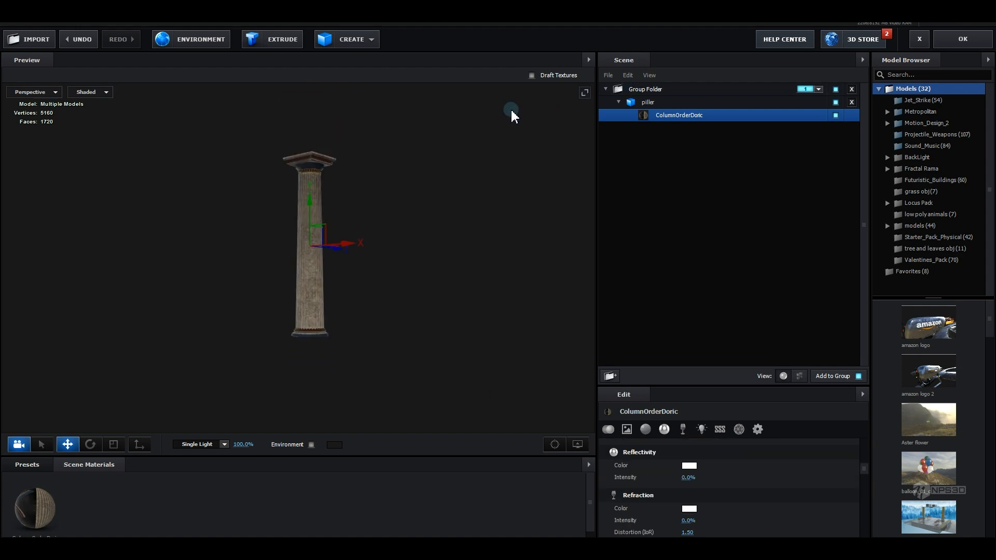
Close Scene Setup with OK and hide the final chroma footage layer
{"action": "left_click", "coordinate": [960, 39]}
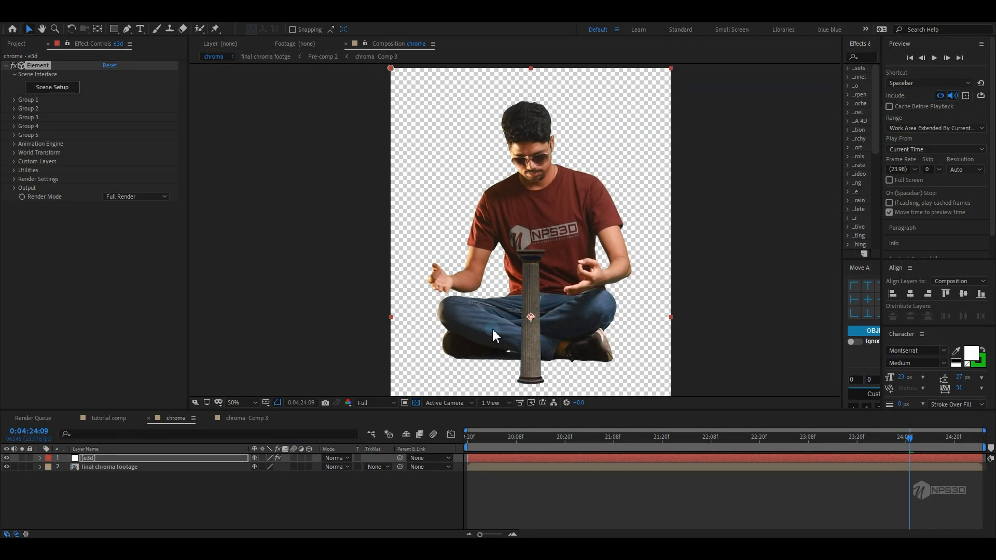
{"action": "left_click", "coordinate": [6, 467]}
{"action": "left_click", "coordinate": [93, 467]}
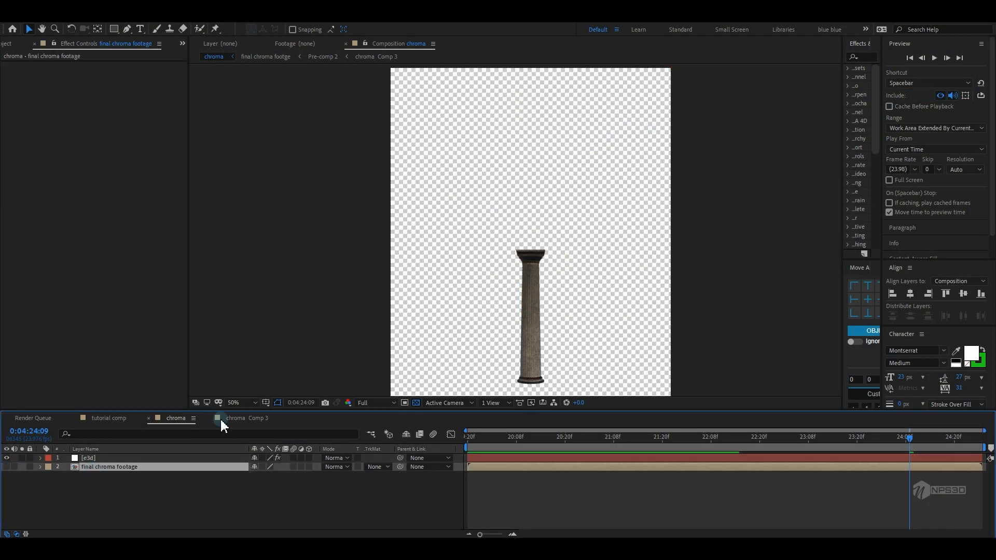
Change the composition settings to a width of 1920 px and height of 1080 px
{"action": "left_click", "coordinate": [54, 17]}
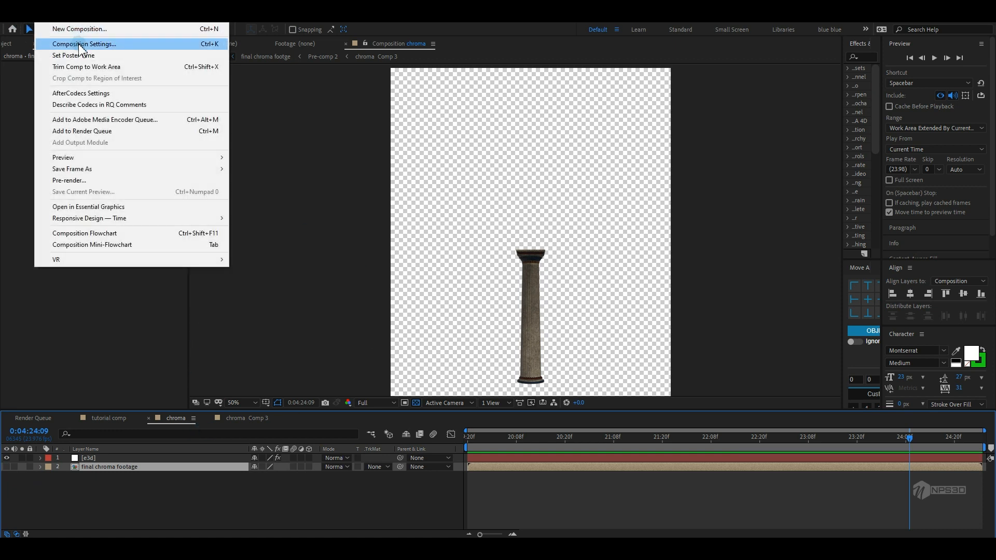
{"action": "left_click", "coordinate": [104, 42]}
{"action": "left_click", "coordinate": [133, 172]}
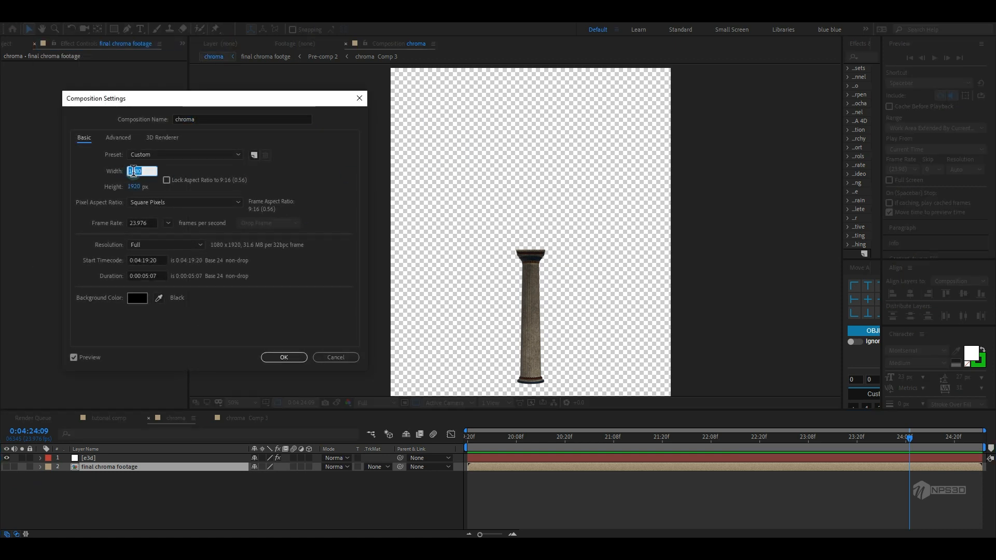
{"action": "type", "text": "1920"}
{"action": "key", "text": "Tab"}
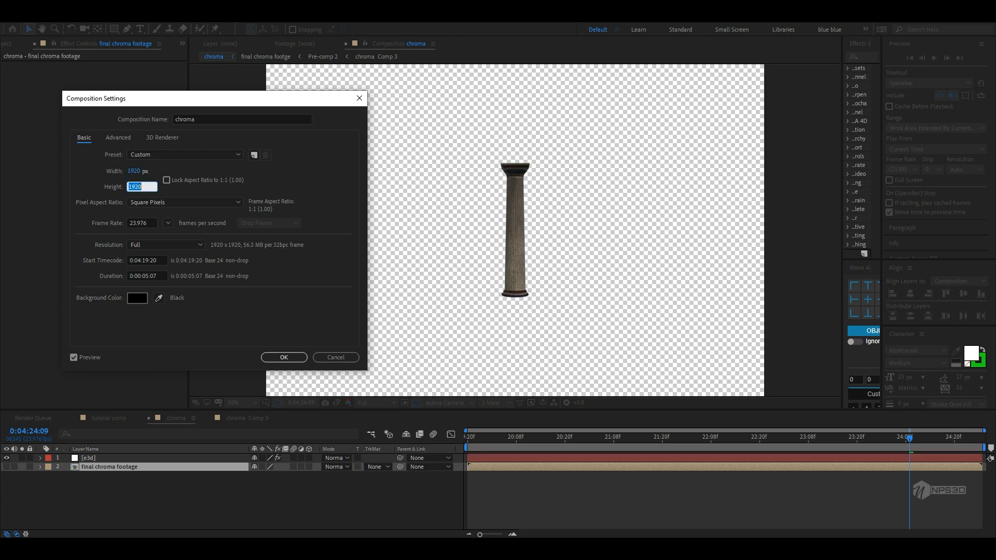
{"action": "type", "text": "1080"}
{"action": "key", "text": "Return"}
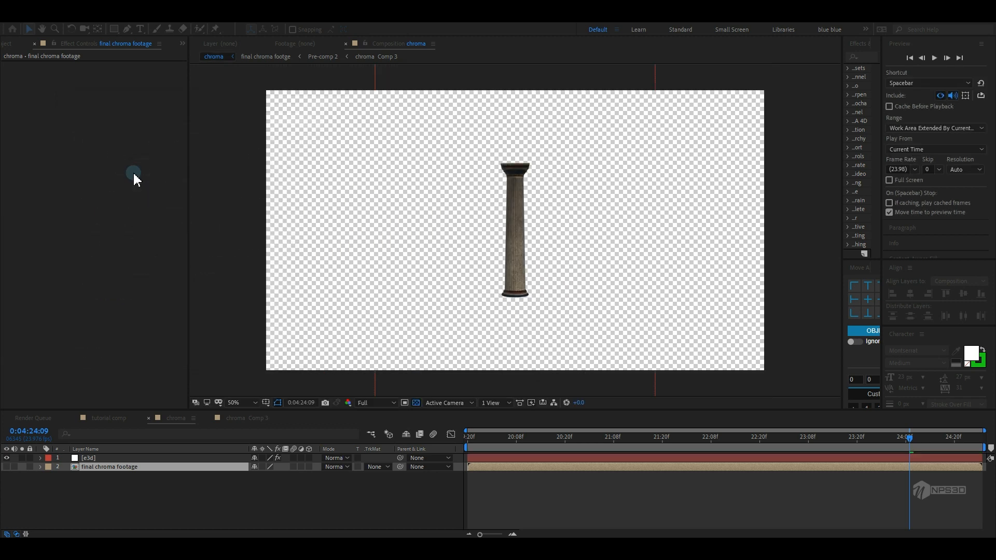
Select the e3d layer, expand Group 1, and toggle off the transparency grid
{"action": "left_click", "coordinate": [88, 458]}
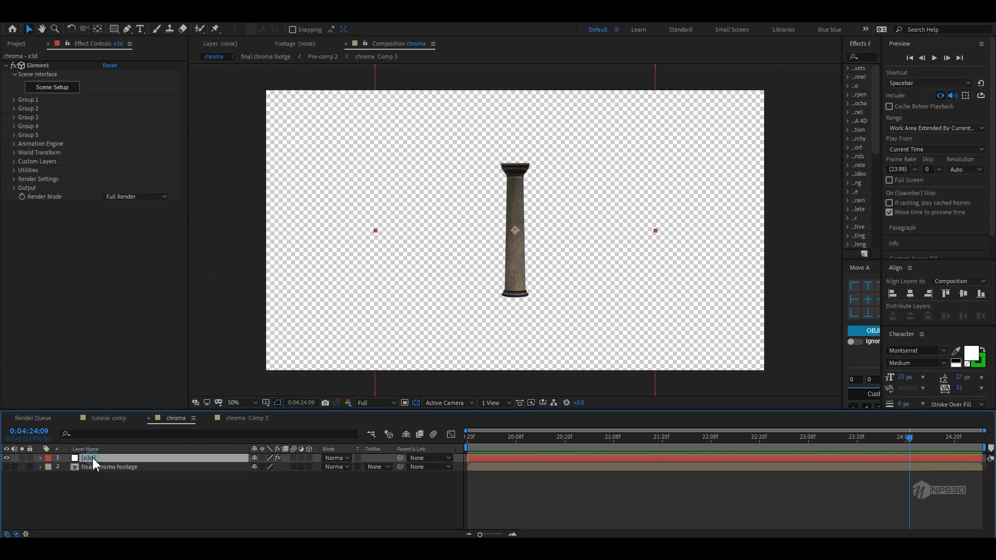
{"action": "left_click", "coordinate": [14, 99]}
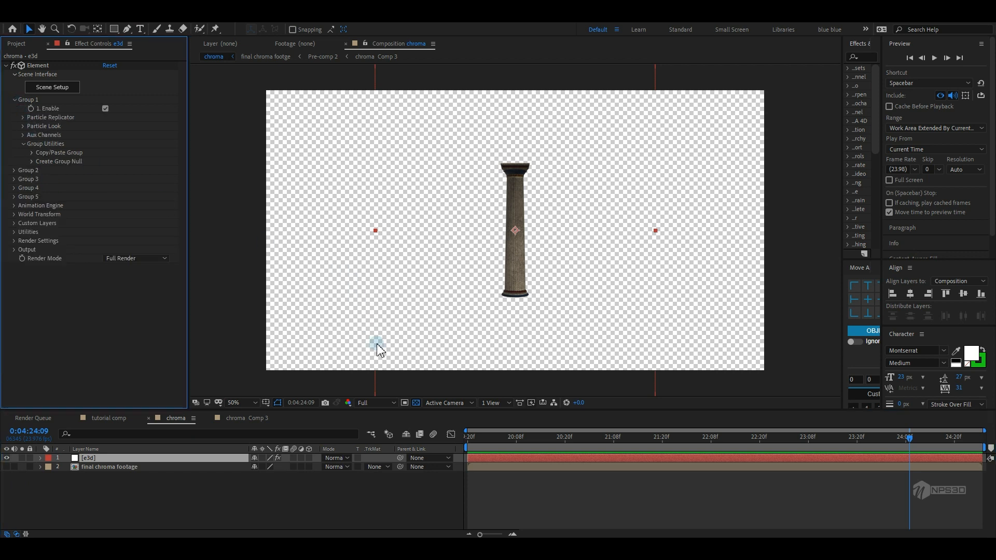
{"action": "left_click", "coordinate": [415, 404]}
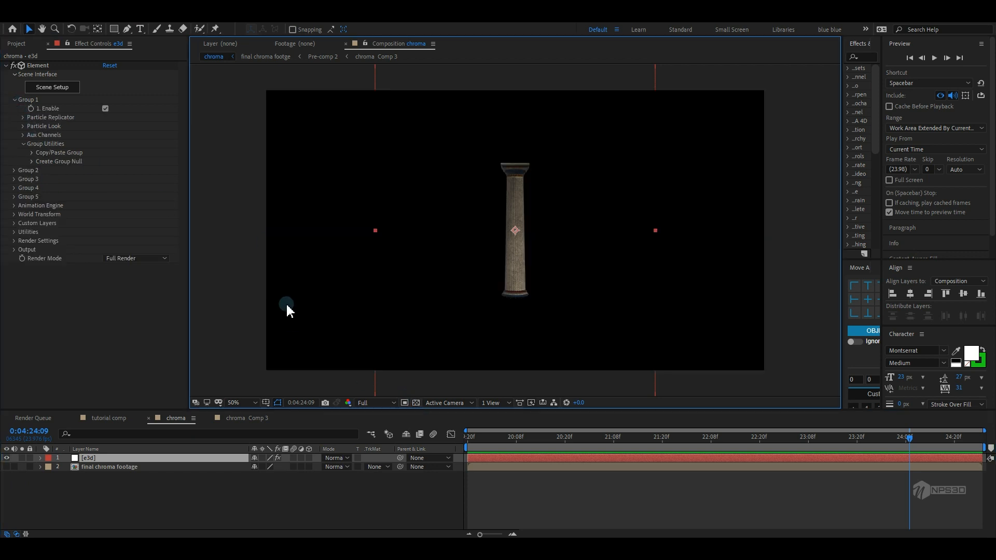
Set Group 1's Particle Replicator shape to Ring with a particle count of 11
{"action": "left_click", "coordinate": [23, 117]}
{"action": "left_click", "coordinate": [125, 135]}
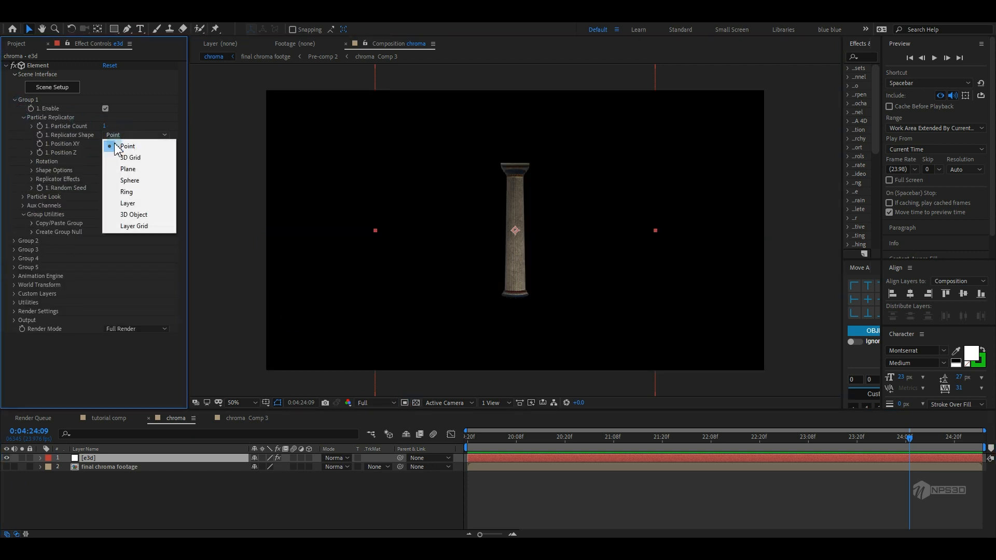
{"action": "left_click", "coordinate": [148, 191]}
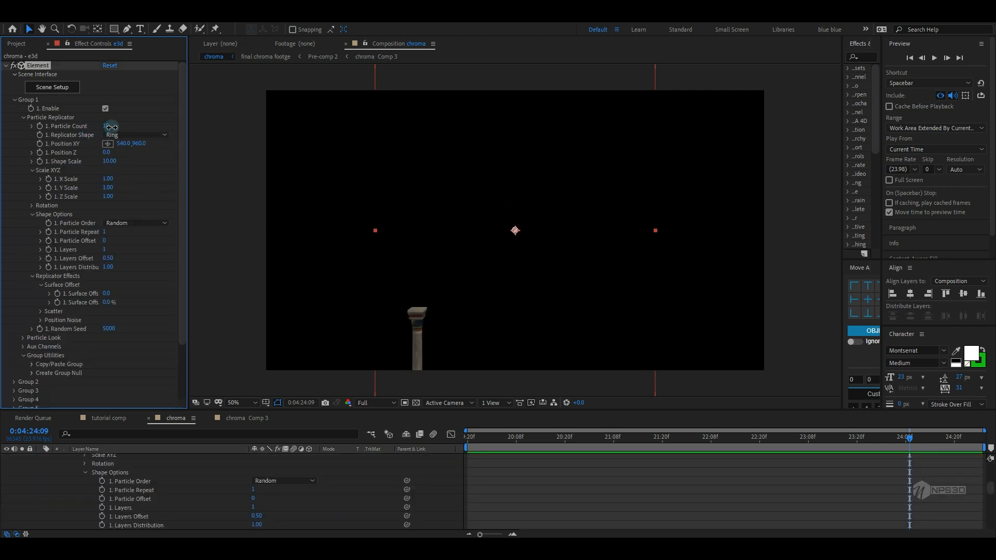
{"action": "left_click_drag", "start_coordinate": [112, 127], "coordinate": [110, 128]}
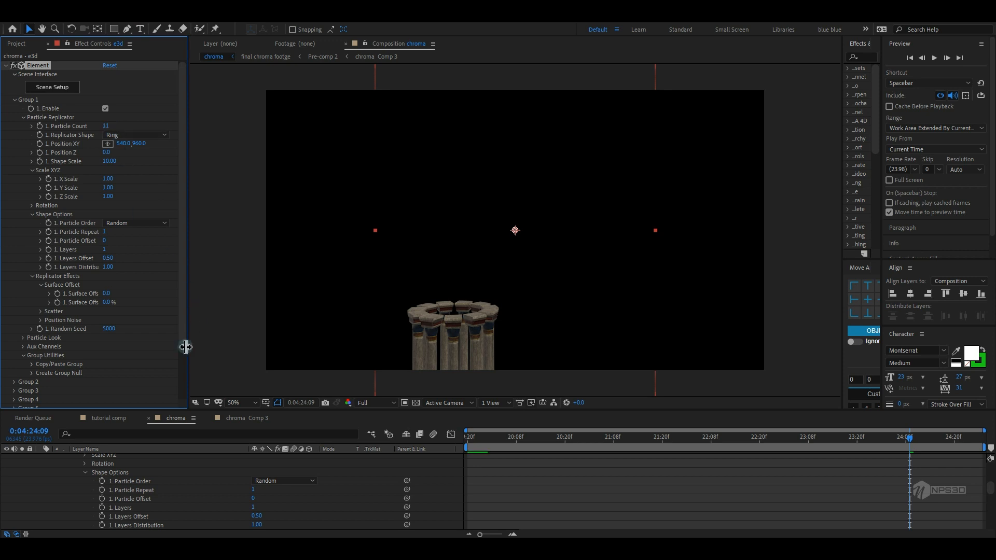
Resize the e3d solid to the composition size through Solid Settings
{"action": "scroll", "coordinate": [102, 463], "scroll_direction": "up", "scroll_amount": 5}
{"action": "left_click", "coordinate": [41, 458]}
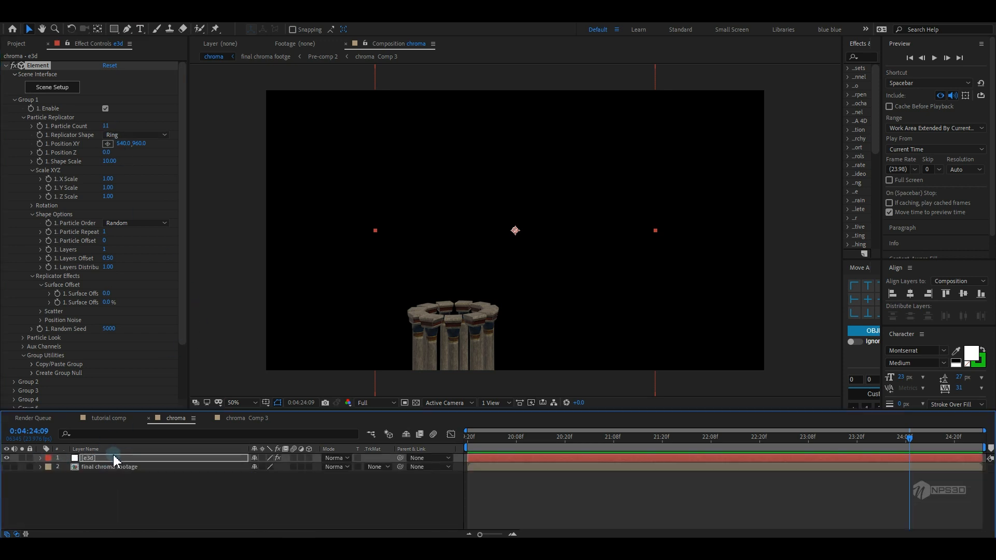
{"action": "left_click", "coordinate": [82, 17]}
{"action": "left_click", "coordinate": [99, 44]}
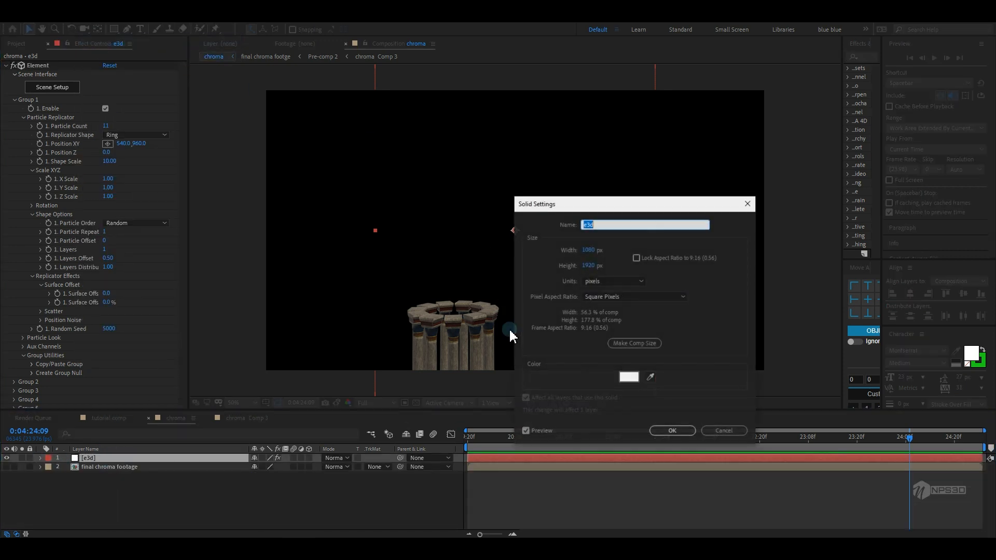
{"action": "left_click", "coordinate": [643, 343]}
{"action": "left_click", "coordinate": [659, 432]}
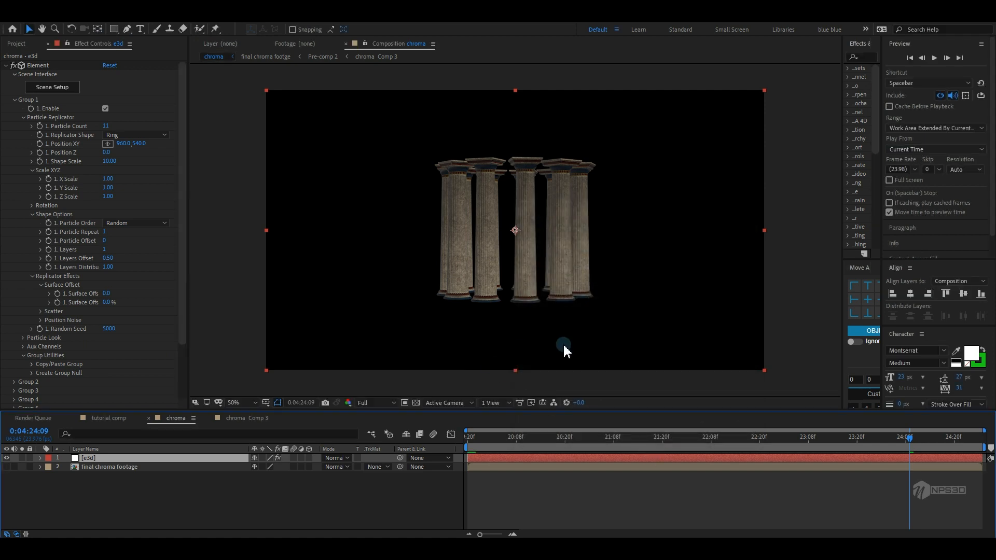
Add a new two-node camera with the 50mm preset to the composition
{"action": "right_click", "coordinate": [116, 498]}
{"action": "mouse_move", "coordinate": [169, 433]}
{"action": "left_click", "coordinate": [267, 426]}
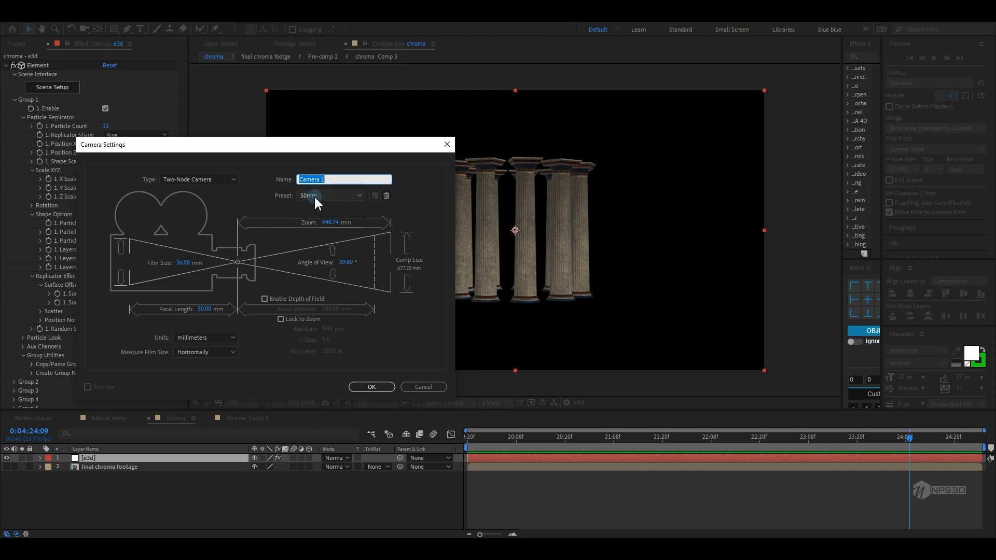
{"action": "left_click", "coordinate": [375, 388]}
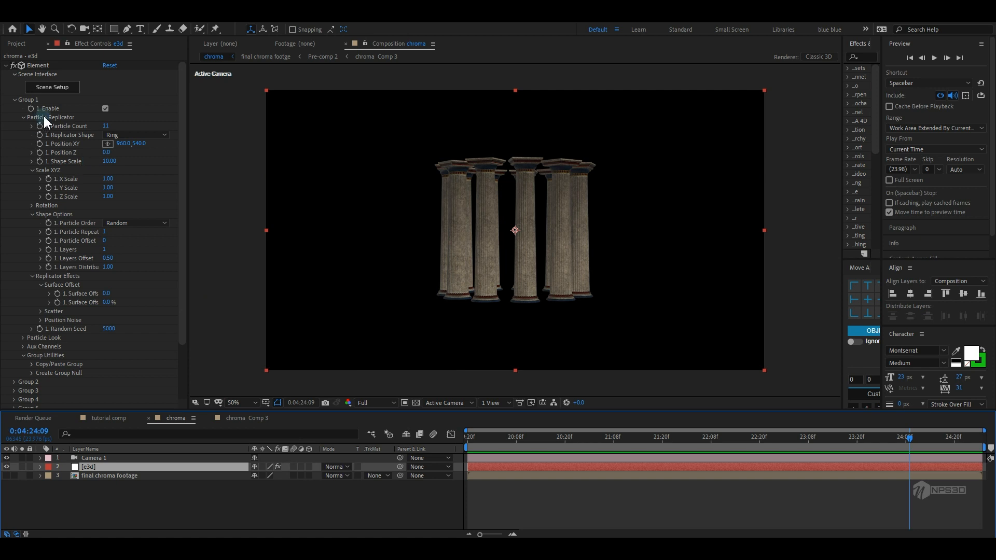
Set the replicator Shape Scale to 52.30 and the Y Rotation to 23°
{"action": "left_click_drag", "start_coordinate": [108, 161], "coordinate": [330, 174]}
{"action": "left_click", "coordinate": [32, 206]}
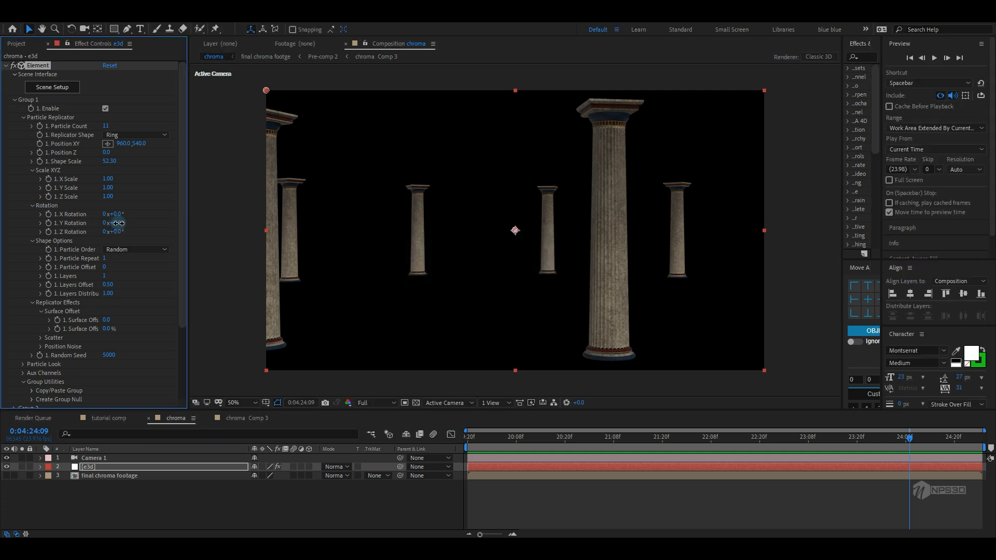
{"action": "left_click_drag", "start_coordinate": [118, 223], "coordinate": [129, 229]}
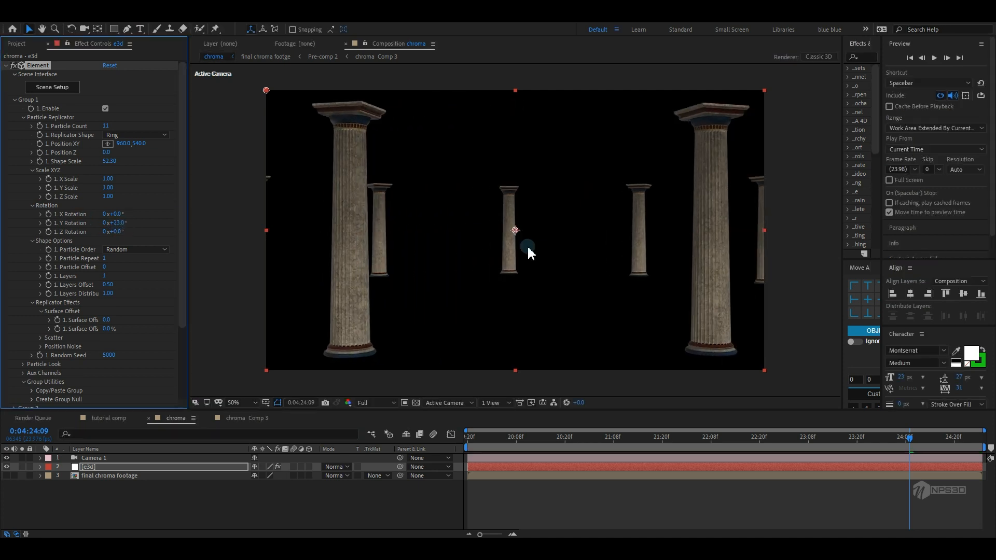
Open Element's Scene Setup and add a new group folder to the scene
{"action": "left_click", "coordinate": [53, 87]}
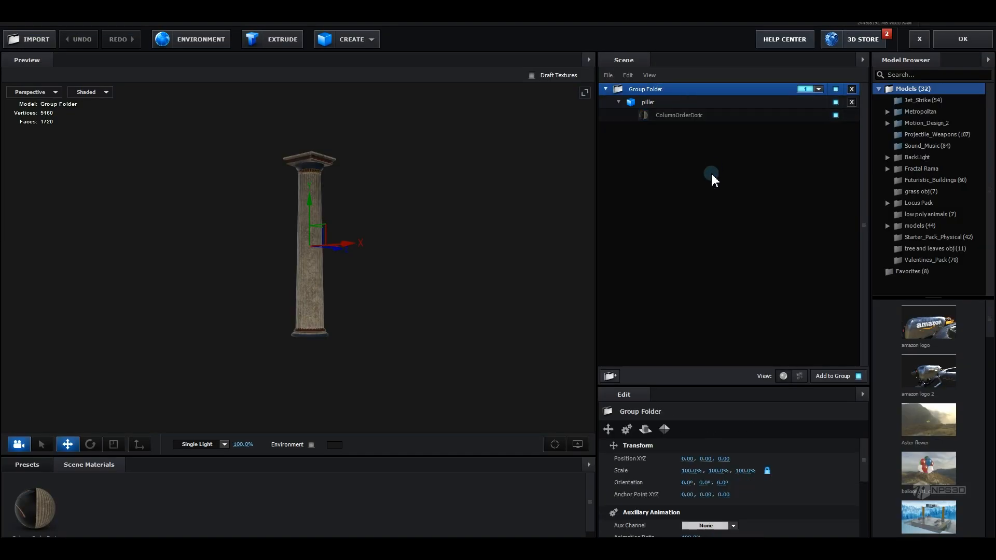
{"action": "right_click", "coordinate": [652, 175]}
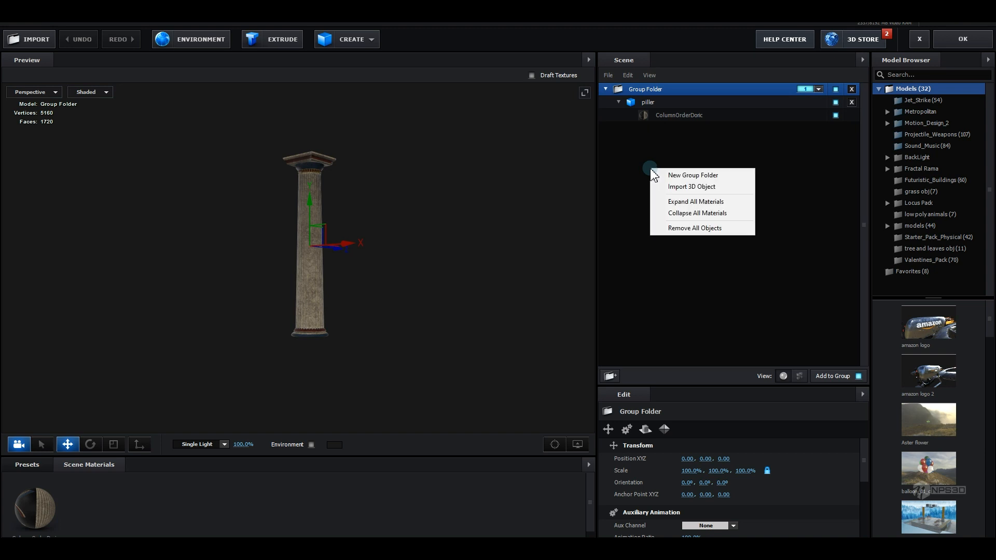
{"action": "left_click", "coordinate": [652, 116]}
{"action": "left_click", "coordinate": [608, 376]}
{"action": "left_click_drag", "start_coordinate": [648, 102], "coordinate": [654, 148]}
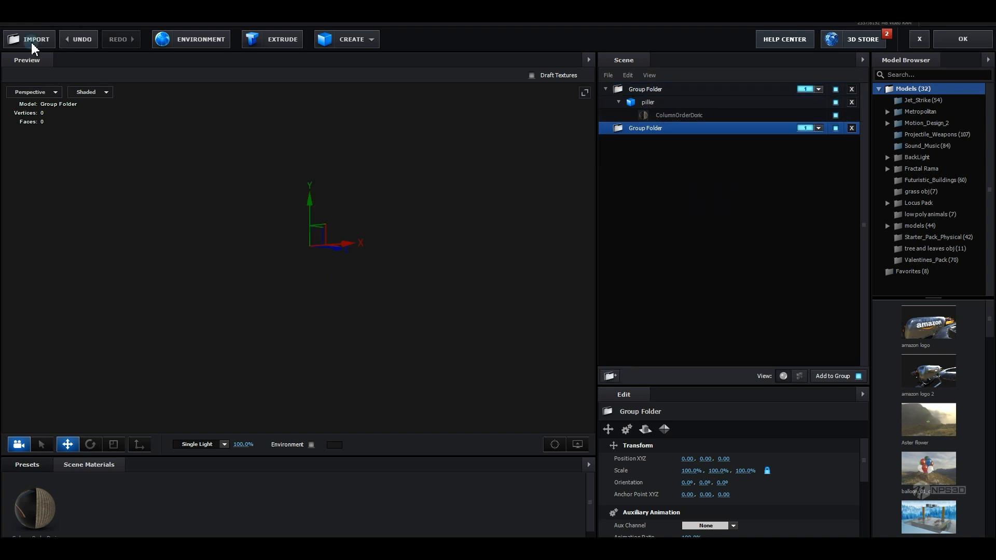
Import the Chess.obj 3D object into the new group folder and enable Normalize Size
{"action": "left_click", "coordinate": [17, 24]}
{"action": "mouse_move", "coordinate": [26, 26]}
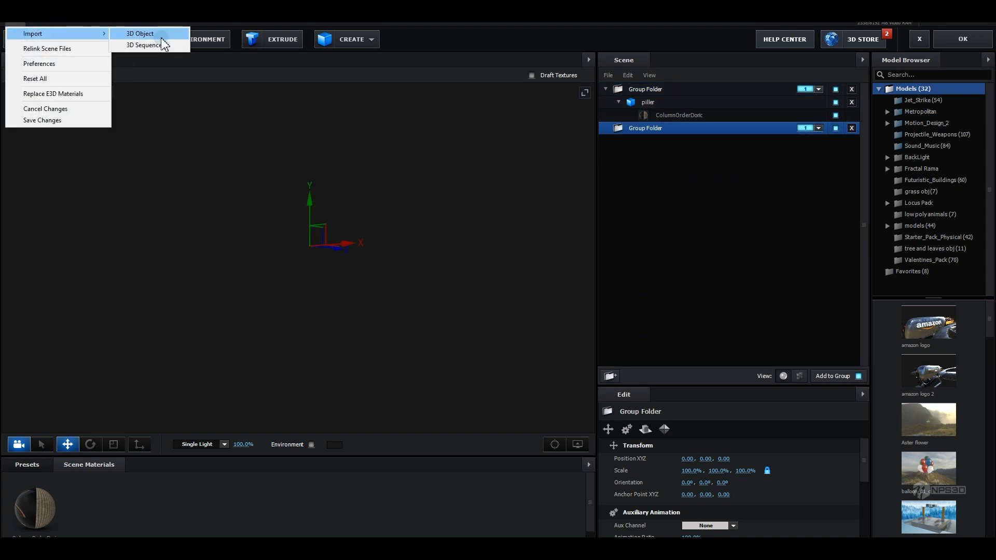
{"action": "left_click", "coordinate": [148, 32]}
{"action": "left_click", "coordinate": [665, 494]}
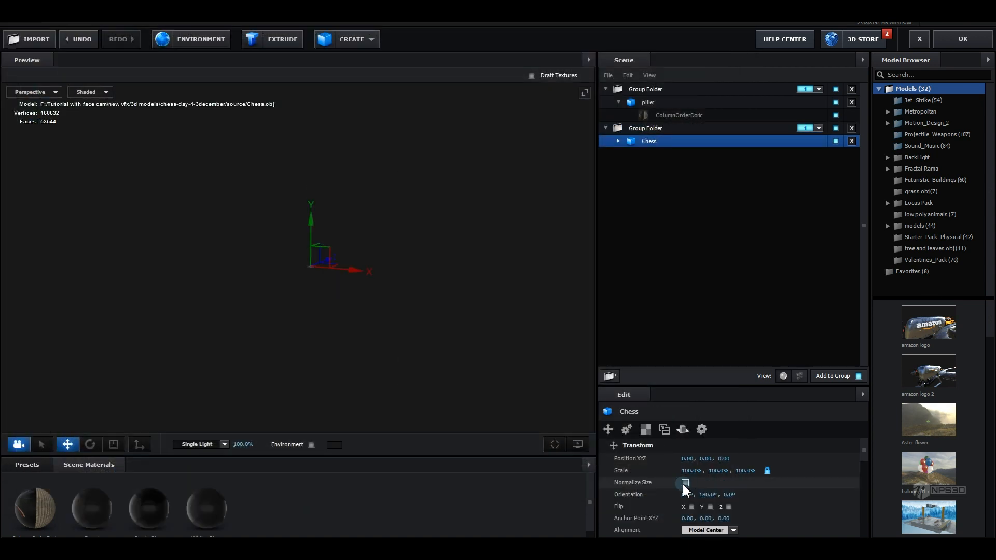
Enable Optimize Mesh on the Chess model
{"action": "scroll", "coordinate": [683, 487], "scroll_direction": "down", "scroll_amount": 5}
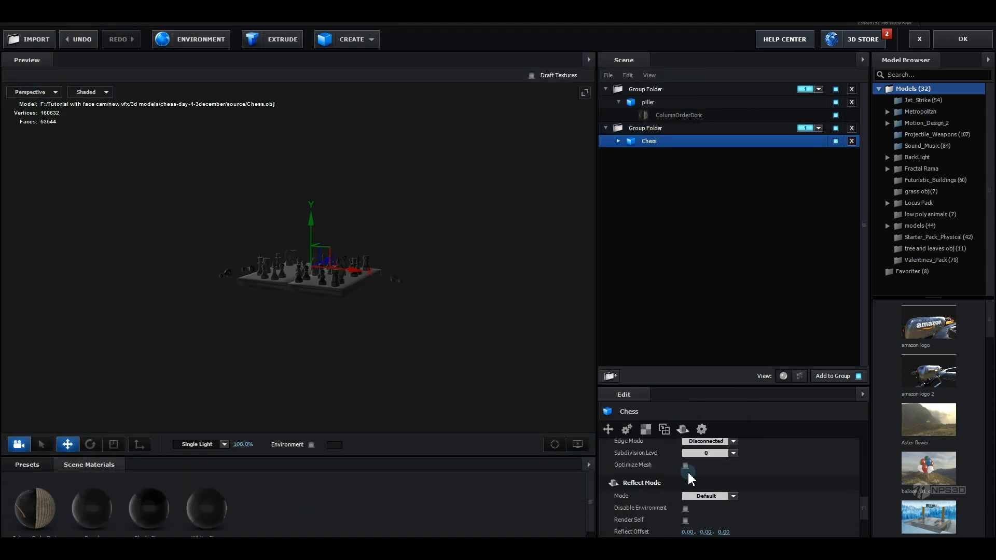
{"action": "left_click", "coordinate": [686, 465]}
Compare the pillar model's mesh settings with the chess model's and orbit the preview around the board
{"action": "left_click", "coordinate": [648, 102]}
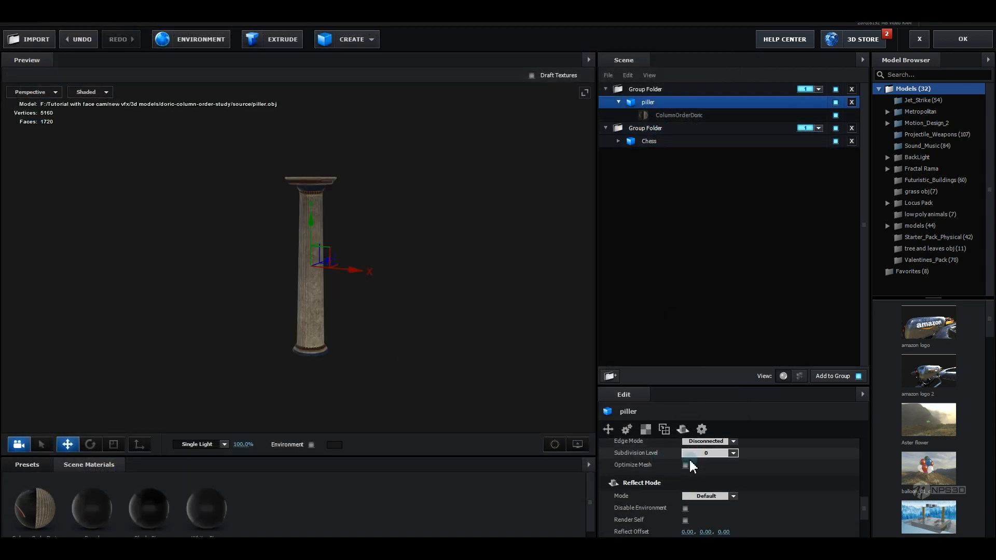
{"action": "scroll", "coordinate": [683, 470], "scroll_direction": "down", "scroll_amount": 2}
{"action": "left_click", "coordinate": [649, 141]}
{"action": "scroll", "coordinate": [459, 329], "scroll_direction": "up", "scroll_amount": 3}
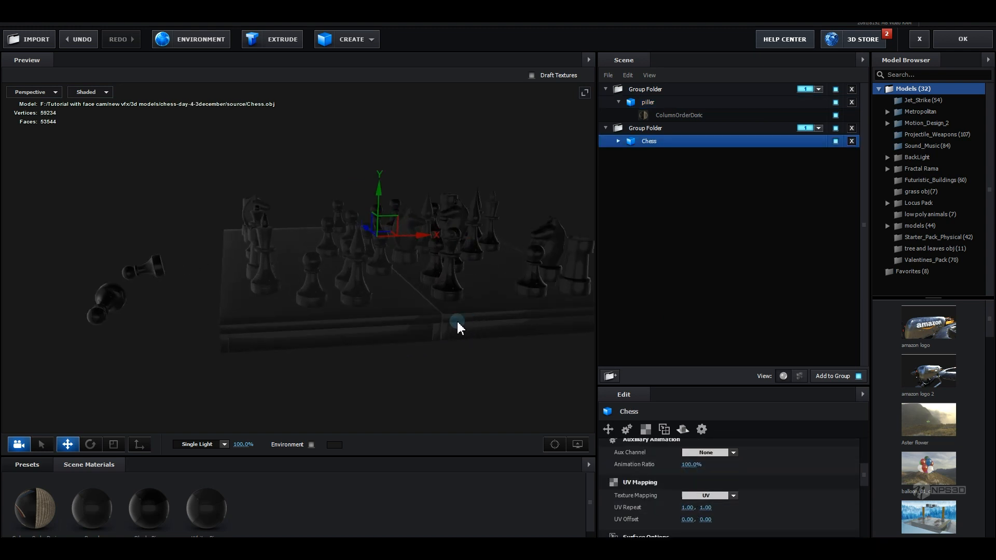
{"action": "left_click_drag", "start_coordinate": [457, 319], "coordinate": [435, 323]}
Expand the chess model's materials and inspect the board and piece textures in the preview
{"action": "left_click", "coordinate": [619, 141]}
{"action": "left_click", "coordinate": [649, 155]}
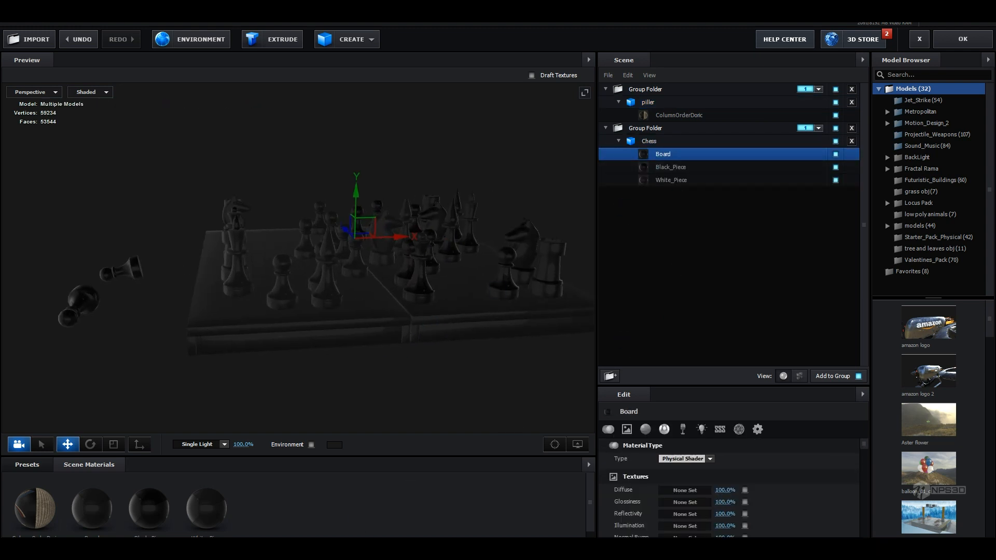
{"action": "left_click", "coordinate": [364, 509]}
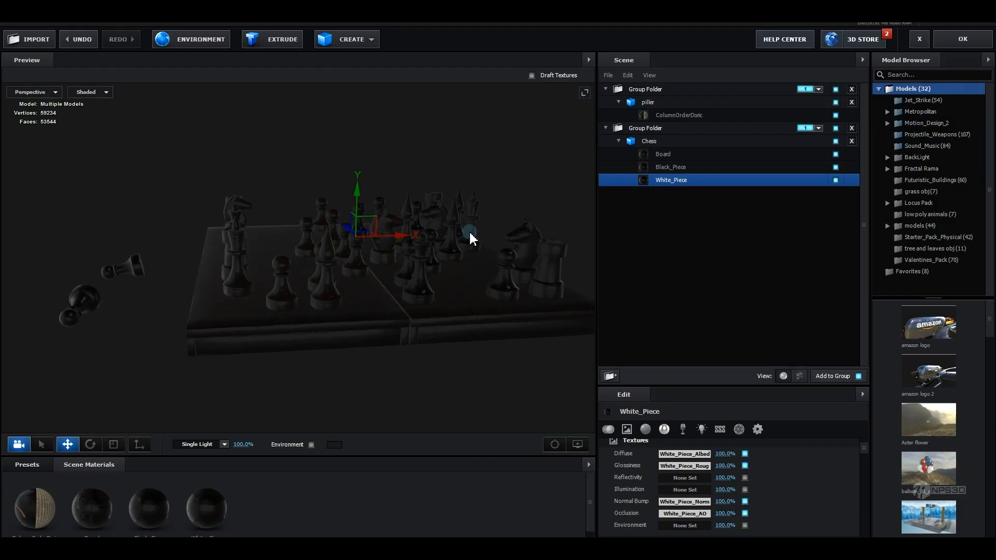
{"action": "left_click_drag", "start_coordinate": [471, 234], "coordinate": [310, 292]}
{"action": "scroll", "coordinate": [311, 292], "scroll_direction": "up", "scroll_amount": 3}
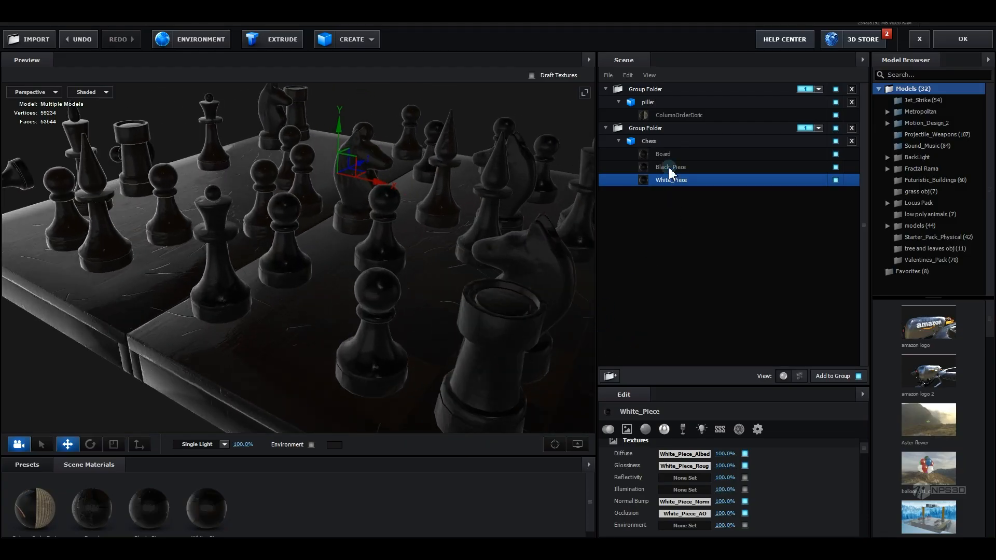
Set the Board material's diffuse color to white
{"action": "left_click", "coordinate": [663, 154]}
{"action": "scroll", "coordinate": [698, 498], "scroll_direction": "down", "scroll_amount": 2}
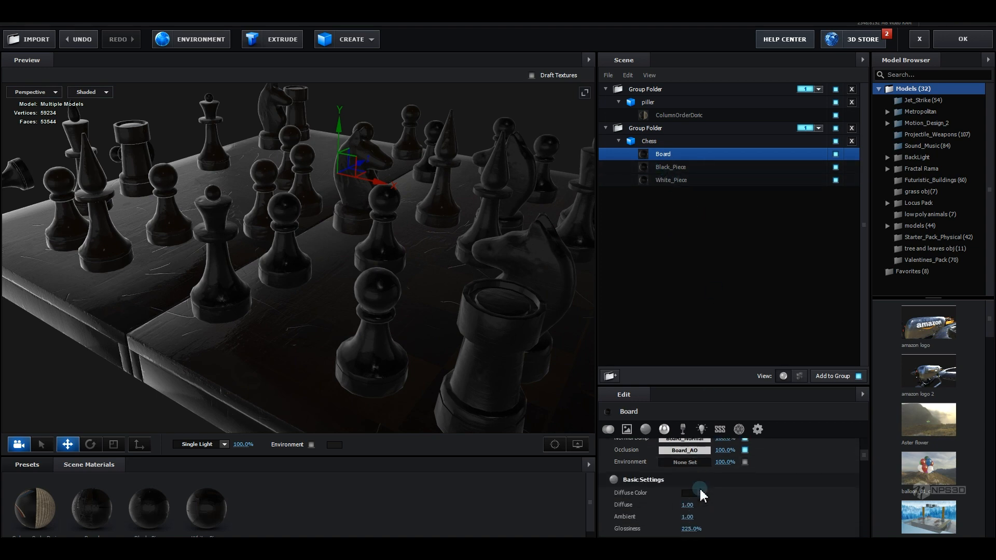
{"action": "left_click", "coordinate": [689, 484]}
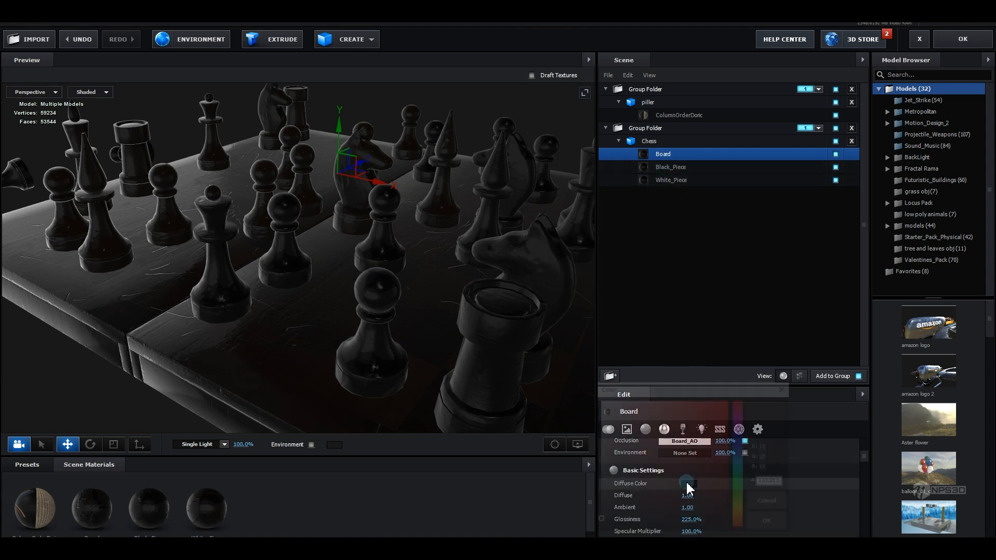
{"action": "left_click_drag", "start_coordinate": [675, 475], "coordinate": [531, 357]}
{"action": "left_click", "coordinate": [773, 523]}
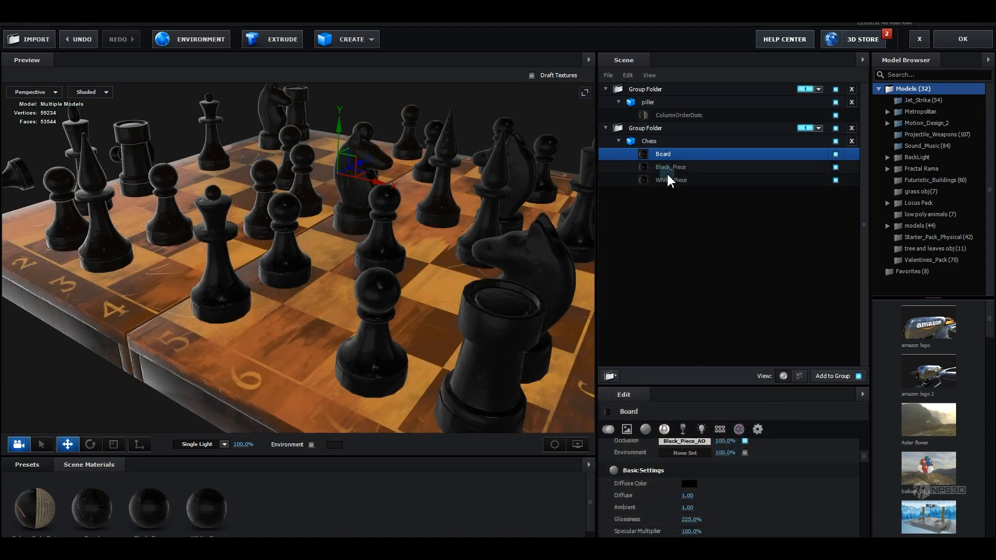
Set the Black_Piece material's diffuse color to white (FFFFFF)
{"action": "left_click", "coordinate": [670, 167]}
{"action": "left_click", "coordinate": [689, 484]}
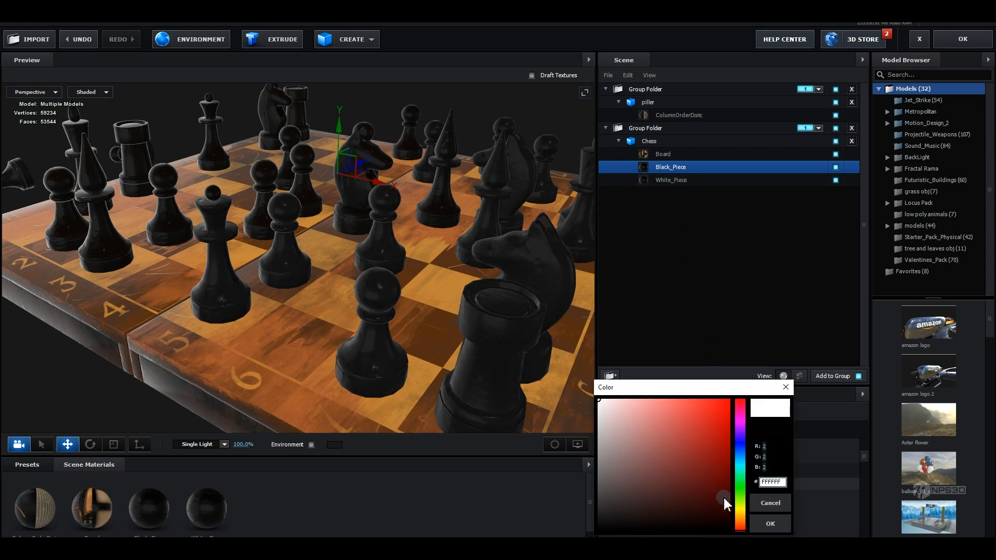
{"action": "left_click", "coordinate": [771, 523]}
Set the White_Piece material's diffuse color to white
{"action": "left_click", "coordinate": [671, 180]}
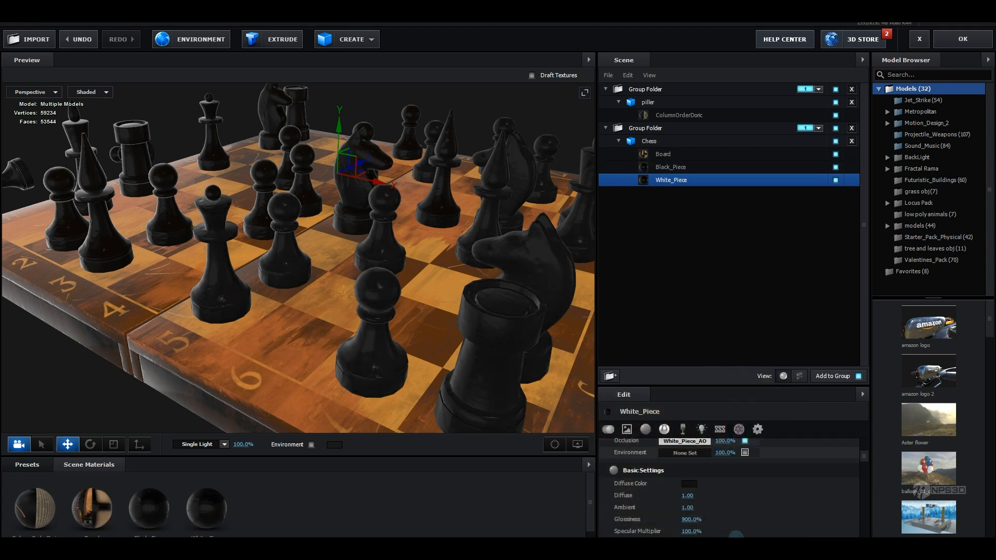
{"action": "left_click", "coordinate": [690, 485]}
{"action": "left_click_drag", "start_coordinate": [681, 483], "coordinate": [586, 384]}
{"action": "left_click", "coordinate": [772, 525]}
{"action": "left_click_drag", "start_coordinate": [306, 326], "coordinate": [429, 312]}
Adjust the Board glossiness texture's input levels, raising the black point and lowering the white point
{"action": "left_click", "coordinate": [669, 156]}
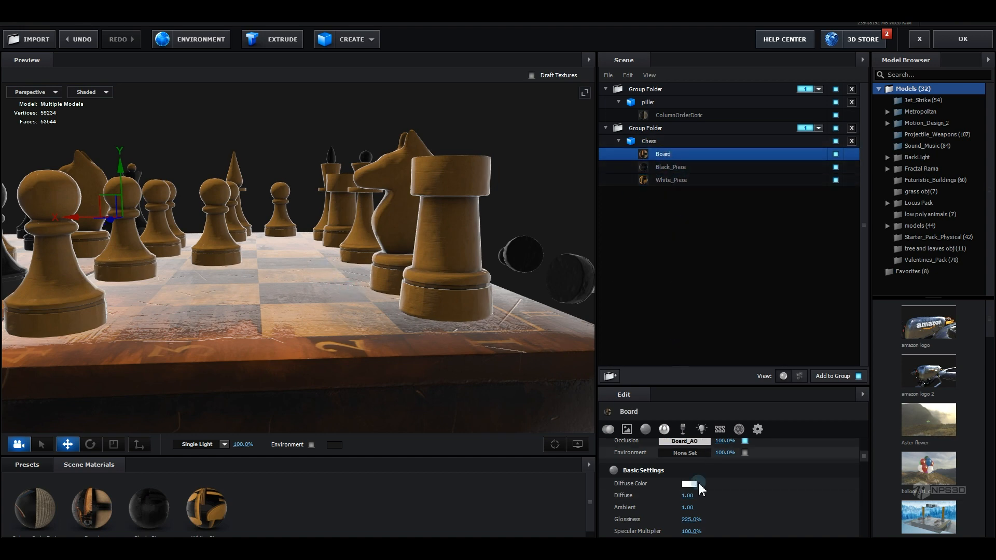
{"action": "scroll", "coordinate": [697, 490], "scroll_direction": "up", "scroll_amount": 3}
{"action": "left_click", "coordinate": [685, 467]}
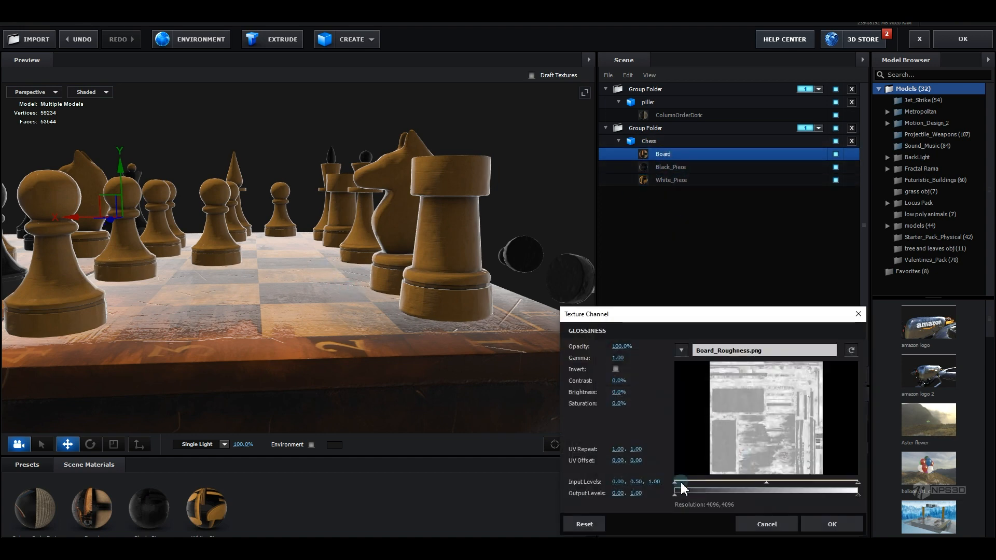
{"action": "left_click_drag", "start_coordinate": [676, 482], "coordinate": [705, 484]}
{"action": "left_click_drag", "start_coordinate": [859, 484], "coordinate": [838, 480]}
{"action": "left_click", "coordinate": [825, 521]}
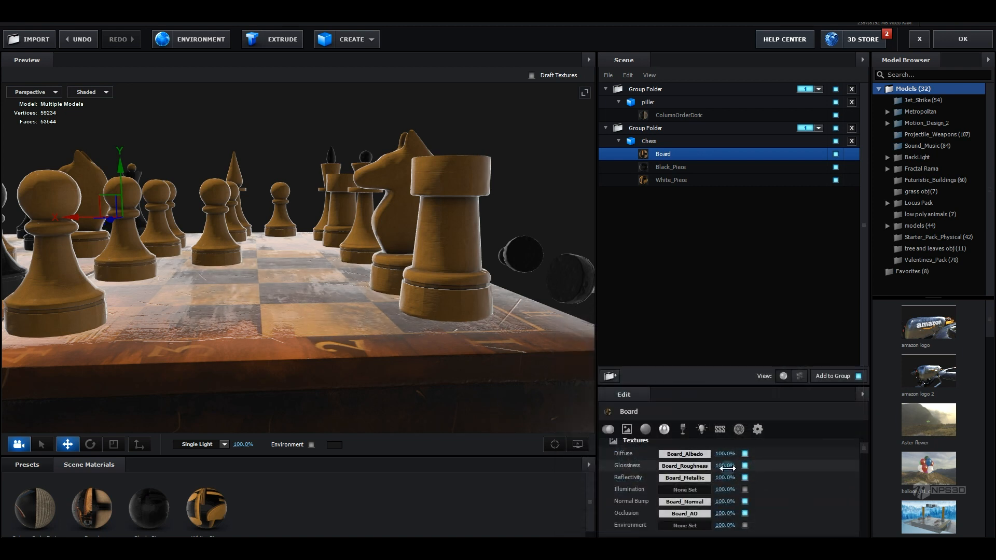
Set the Board material's glossiness to 100%
{"action": "scroll", "coordinate": [727, 470], "scroll_direction": "down", "scroll_amount": 2}
{"action": "scroll", "coordinate": [727, 476], "scroll_direction": "down", "scroll_amount": 2}
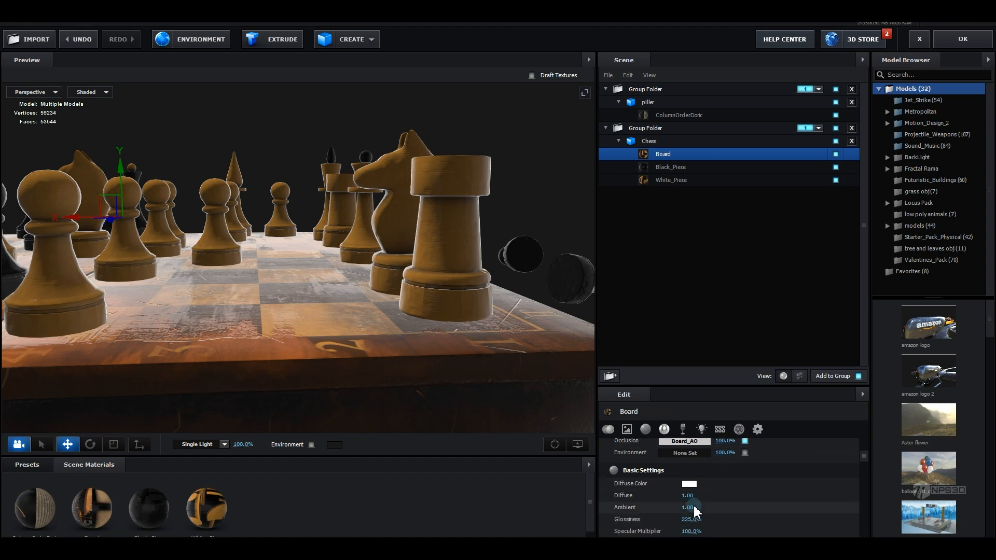
{"action": "mouse_move", "coordinate": [687, 521]}
{"action": "left_mouse_down"}
{"action": "mouse_move", "coordinate": [663, 520]}
{"action": "mouse_move", "coordinate": [692, 521]}
{"action": "left_mouse_up"}
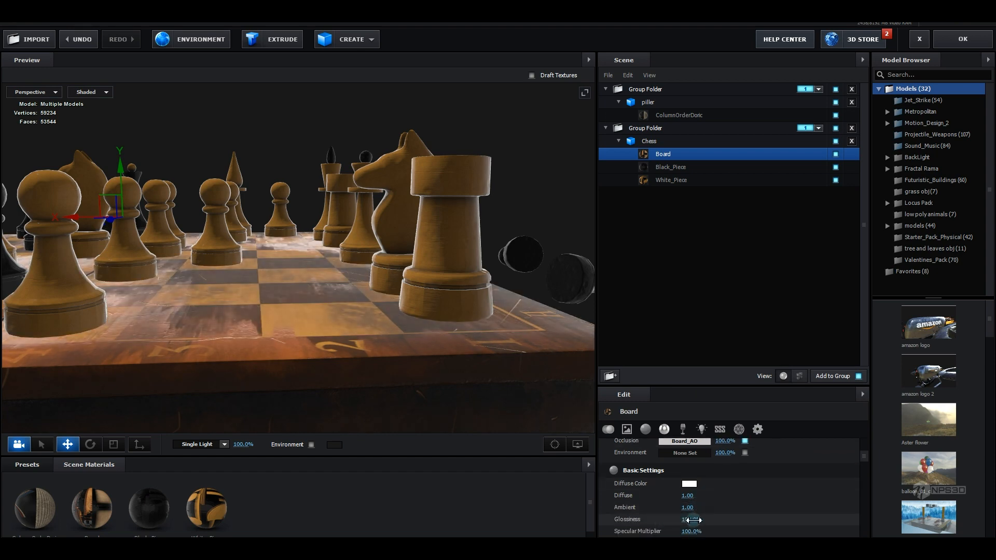
{"action": "left_click_drag", "start_coordinate": [318, 301], "coordinate": [756, 213]}
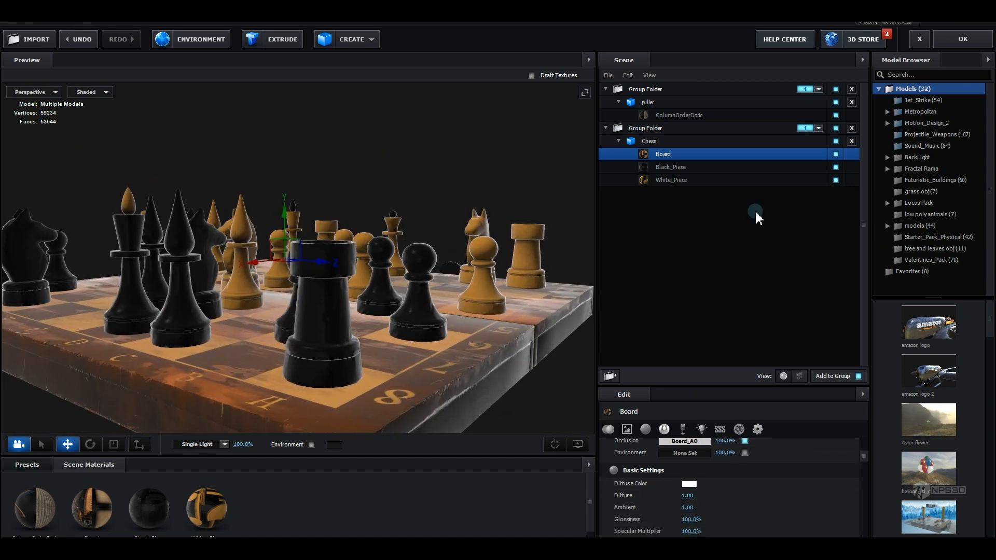
Review the White_Piece diffuse texture channel settings
{"action": "left_click", "coordinate": [669, 180]}
{"action": "left_click_drag", "start_coordinate": [524, 270], "coordinate": [592, 322]}
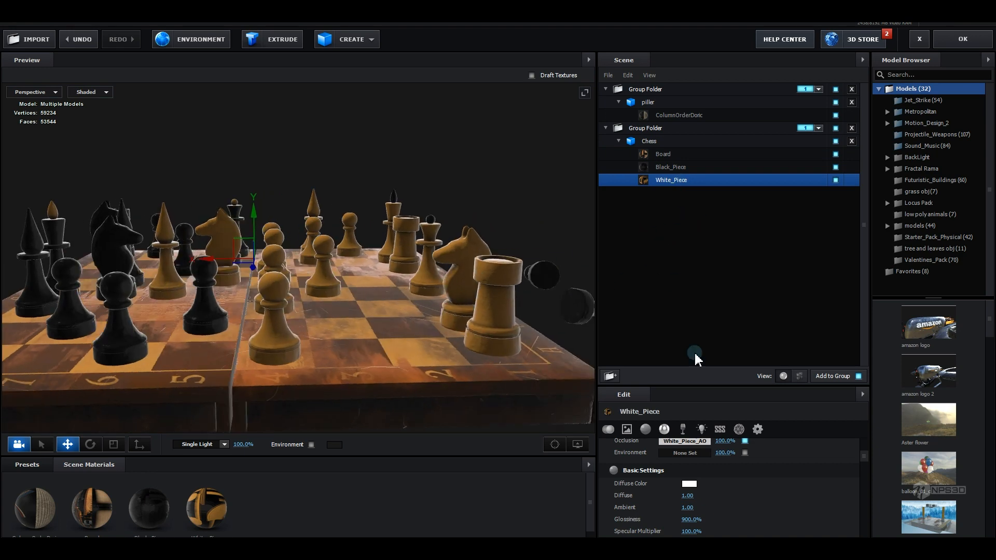
{"action": "scroll", "coordinate": [711, 483], "scroll_direction": "up", "scroll_amount": 3}
{"action": "left_click", "coordinate": [692, 447]}
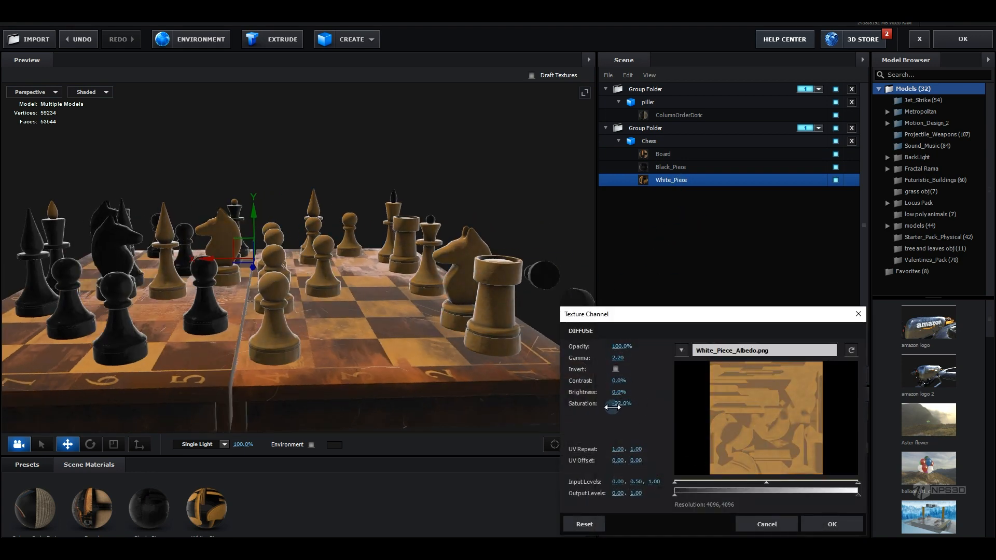
{"action": "left_click", "coordinate": [832, 524]}
Adjust the saturation of the Black_Piece diffuse texture
{"action": "left_click_drag", "start_coordinate": [375, 307], "coordinate": [445, 307]}
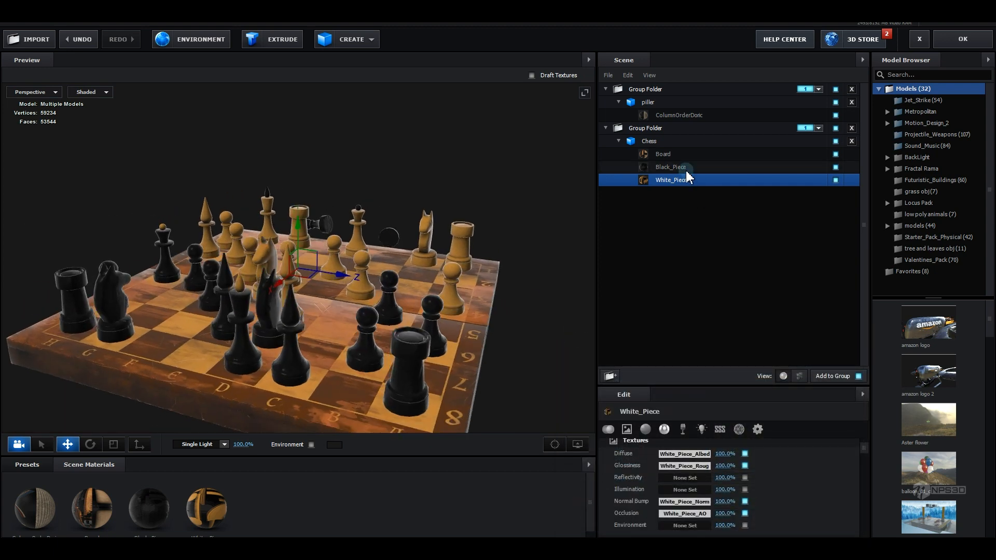
{"action": "left_click", "coordinate": [671, 167]}
{"action": "left_click", "coordinate": [695, 454]}
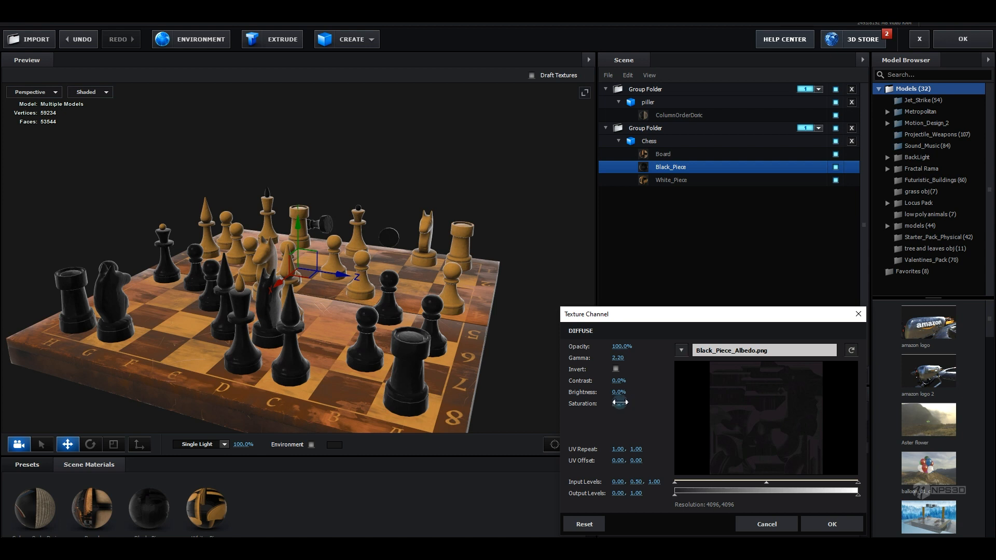
{"action": "left_click_drag", "start_coordinate": [620, 391], "coordinate": [629, 391]}
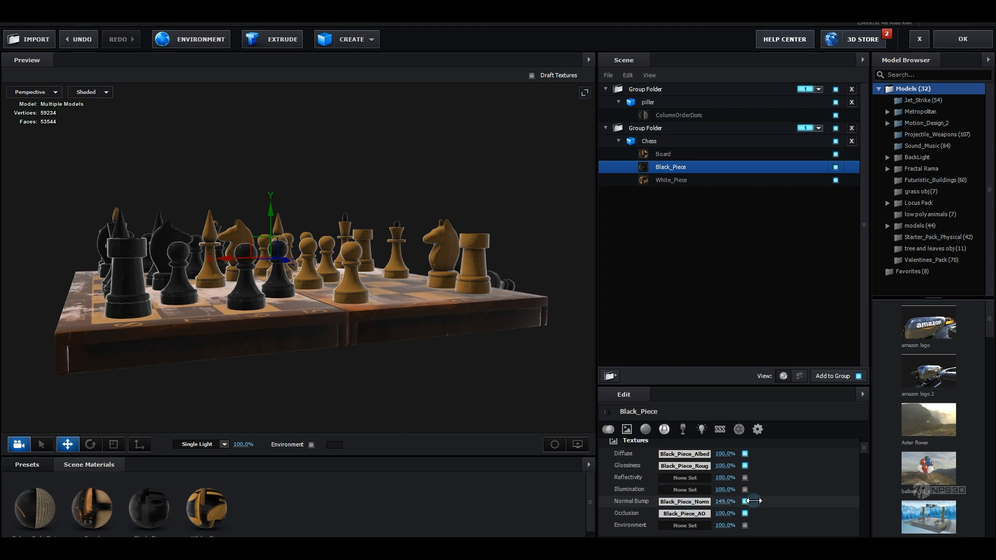
Raise the Black_Piece normal bump intensity to 188%
{"action": "left_click_drag", "start_coordinate": [769, 507], "coordinate": [783, 507]}
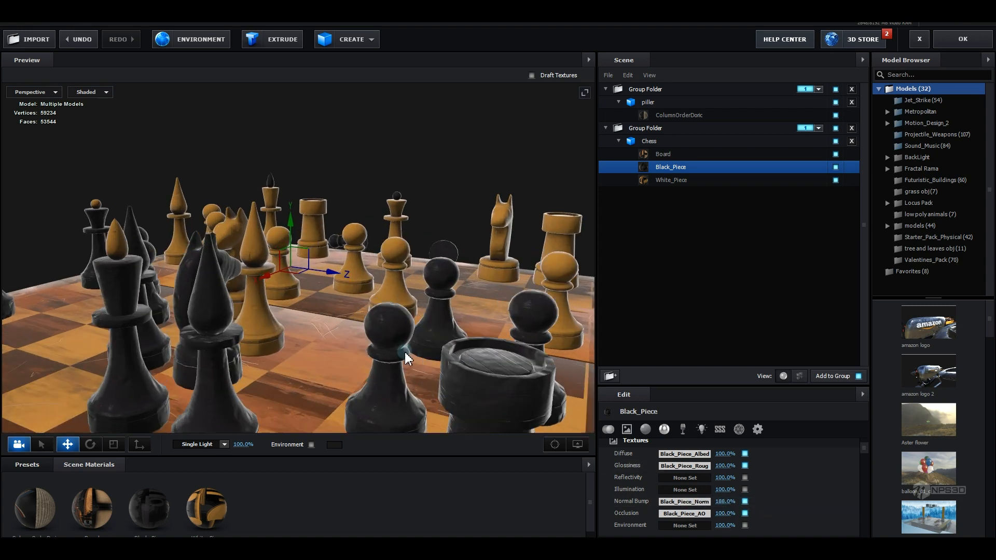
{"action": "mouse_move", "coordinate": [404, 352]}
{"action": "left_mouse_down"}
{"action": "mouse_move", "coordinate": [360, 353]}
{"action": "mouse_move", "coordinate": [408, 346]}
{"action": "mouse_move", "coordinate": [375, 331]}
{"action": "mouse_move", "coordinate": [560, 261]}
{"action": "left_mouse_up"}
Check the chess group folder's render group options
{"action": "left_click", "coordinate": [654, 142]}
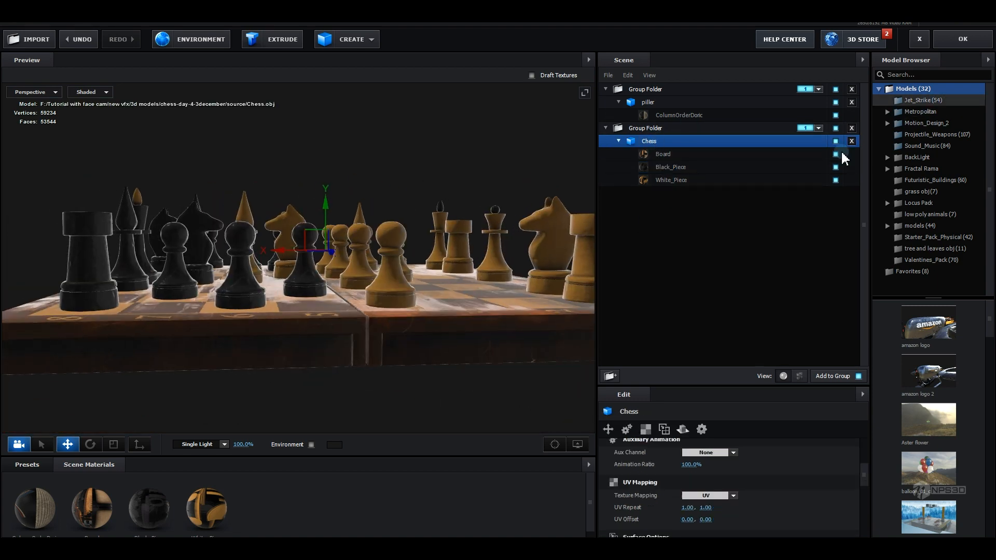
{"action": "left_click", "coordinate": [819, 129]}
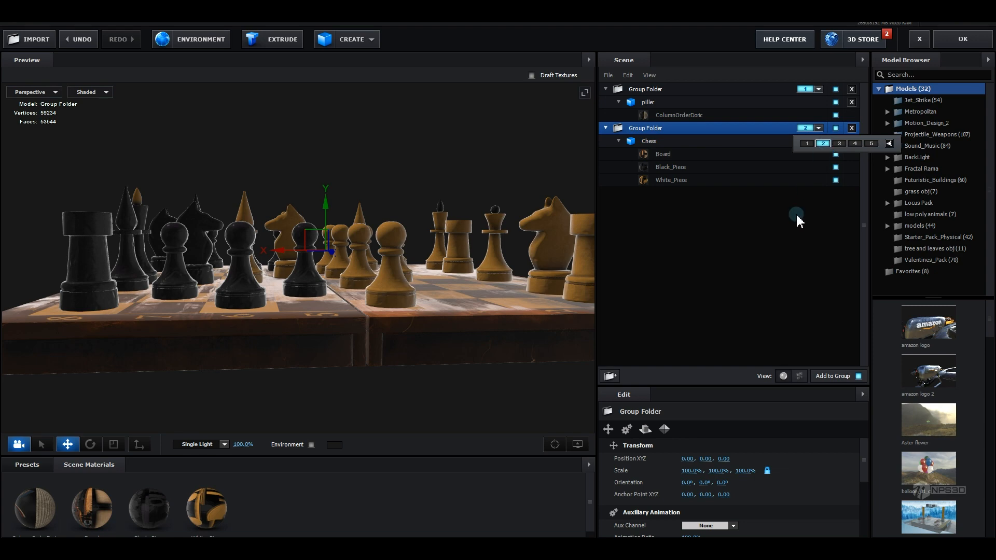
{"action": "left_click", "coordinate": [791, 236]}
{"action": "left_click", "coordinate": [963, 44]}
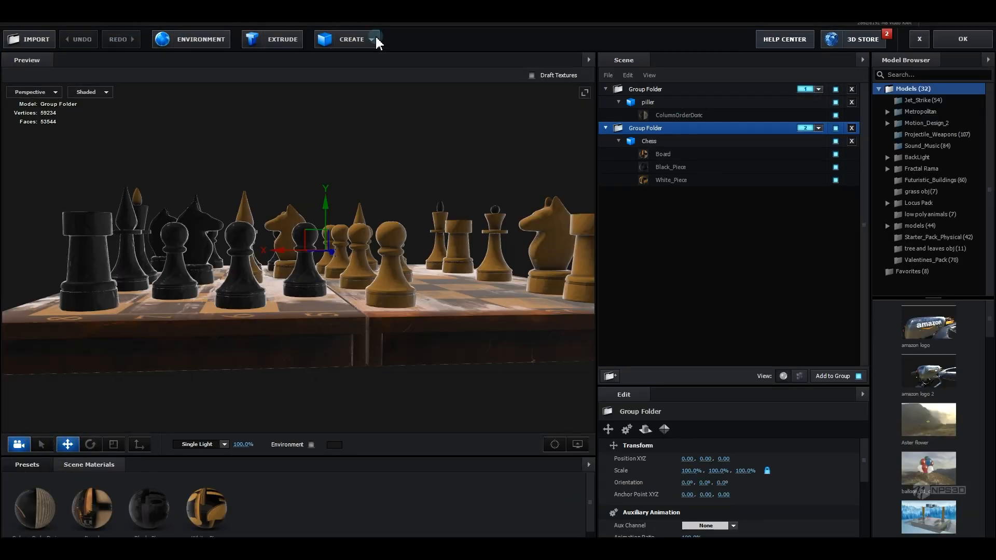
Create a plane model and set its Size XY to 25 by 25
{"action": "left_click", "coordinate": [375, 37]}
{"action": "left_click", "coordinate": [489, 64]}
{"action": "scroll", "coordinate": [455, 287], "scroll_direction": "down", "scroll_amount": 5}
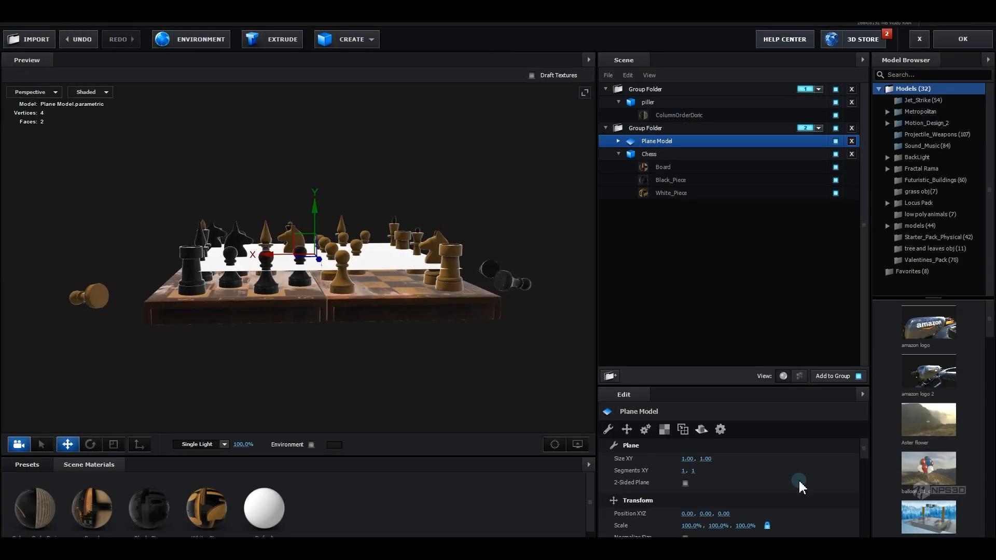
{"action": "left_click", "coordinate": [687, 459]}
{"action": "type", "text": "2"}
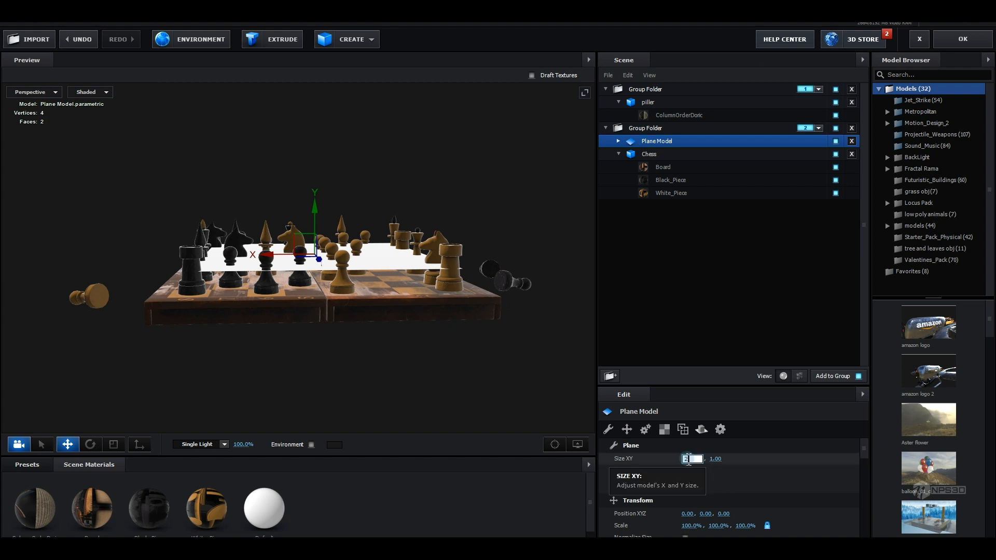
{"action": "type", "text": "5"}
{"action": "key", "text": "Return"}
{"action": "type", "text": "25"}
{"action": "key", "text": "Return"}
Move the plane model out of the chess group folder to the scene's top level
{"action": "left_click_drag", "start_coordinate": [693, 143], "coordinate": [721, 259]}
{"action": "left_click", "coordinate": [839, 209]}
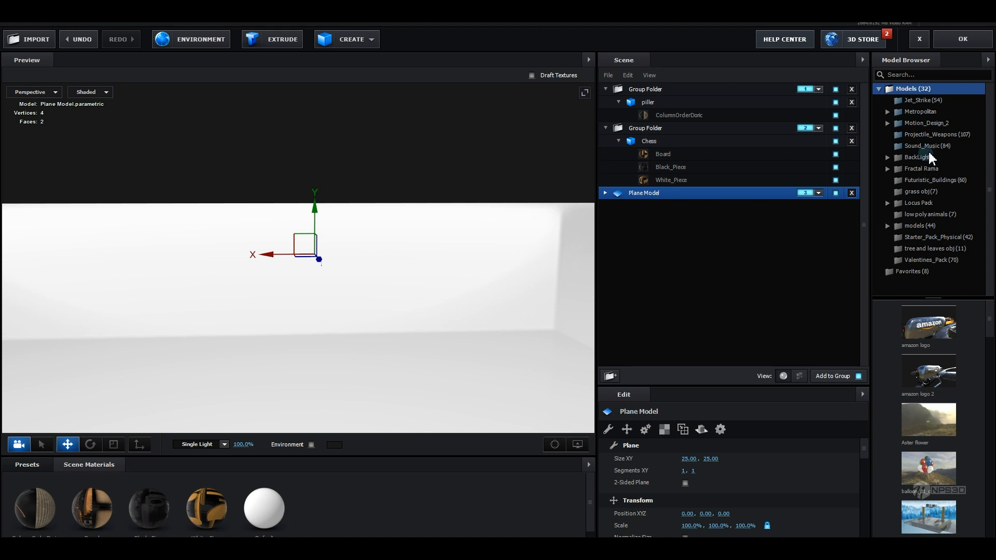
Enable Matte Shadow on the plane's default material and apply the scene setup to the composition
{"action": "left_click", "coordinate": [605, 193]}
{"action": "left_click", "coordinate": [646, 206]}
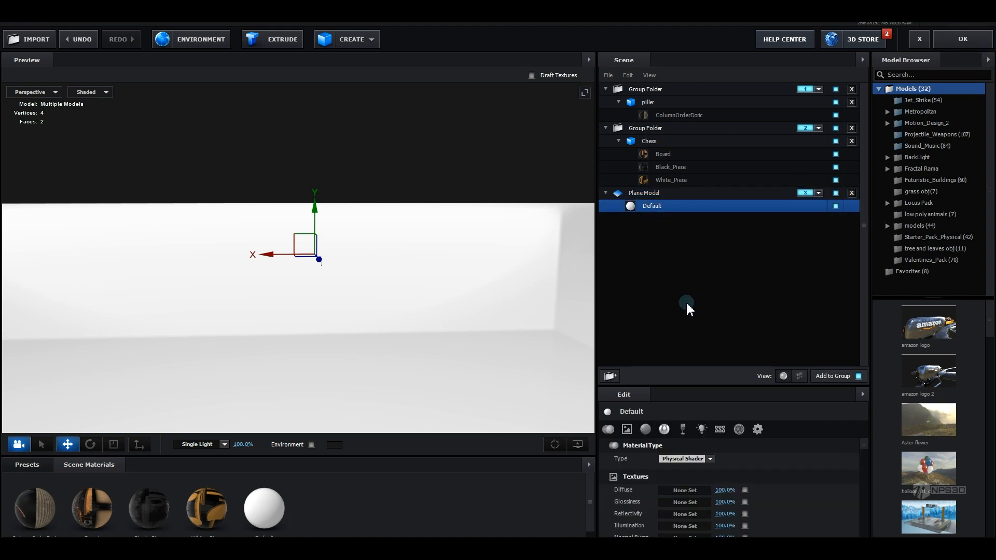
{"action": "scroll", "coordinate": [739, 467], "scroll_direction": "down", "scroll_amount": 3}
{"action": "scroll", "coordinate": [739, 492], "scroll_direction": "down", "scroll_amount": 10}
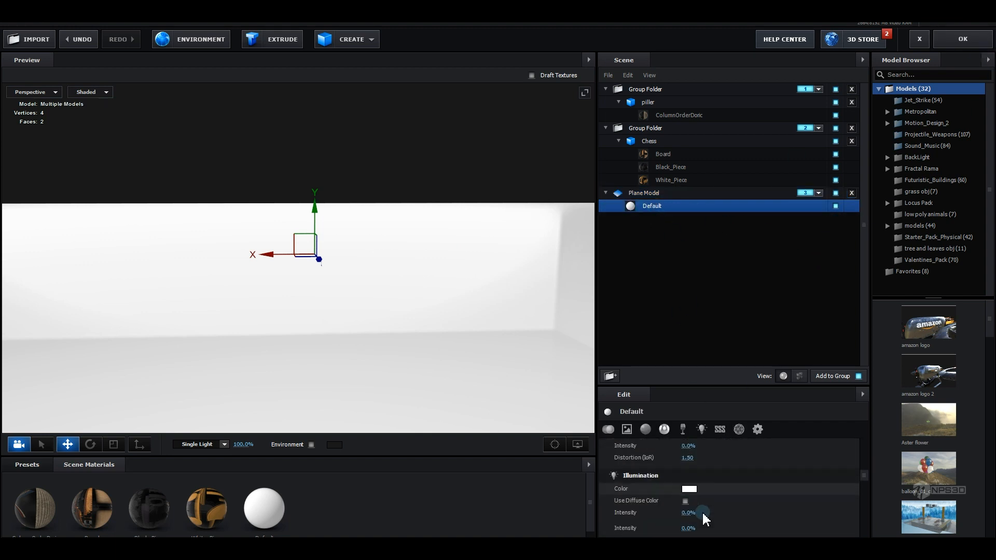
{"action": "left_click", "coordinate": [685, 512]}
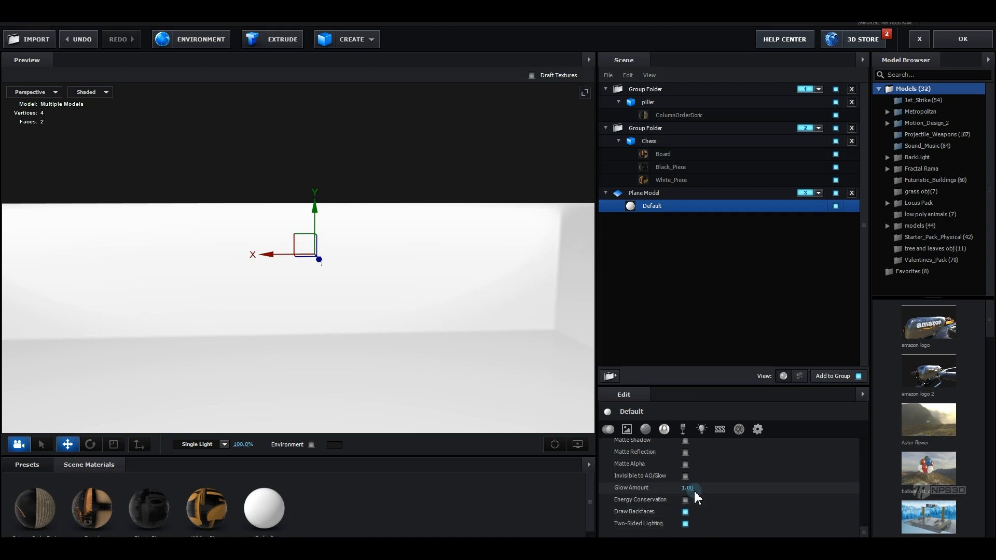
{"action": "scroll", "coordinate": [693, 490], "scroll_direction": "up", "scroll_amount": 3}
{"action": "left_click", "coordinate": [686, 476]}
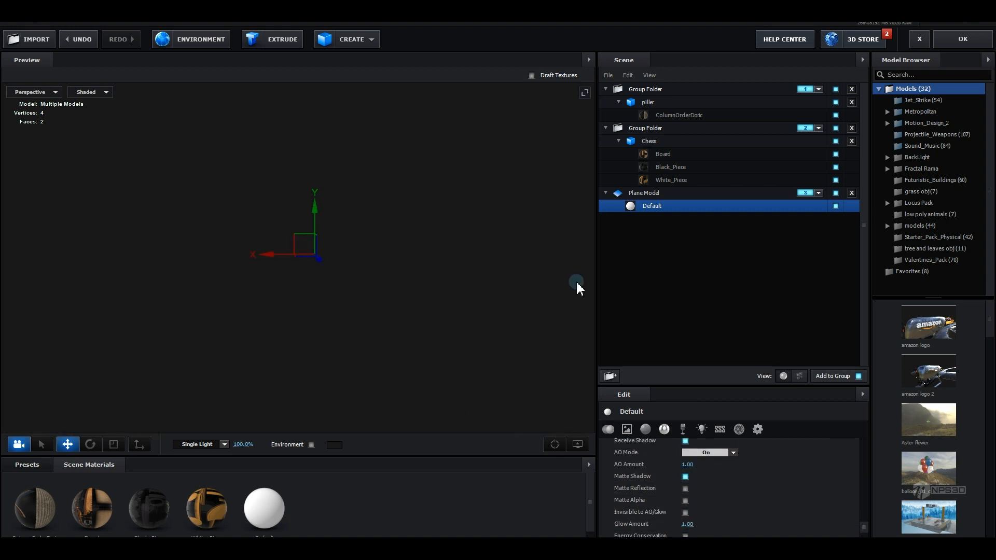
{"action": "left_click", "coordinate": [963, 39]}
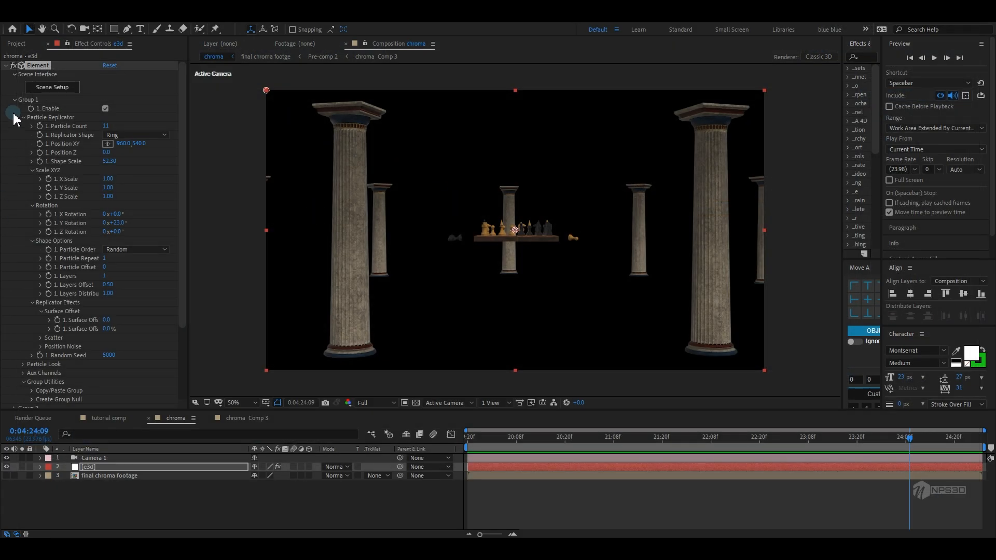
{"action": "left_click", "coordinate": [18, 104]}
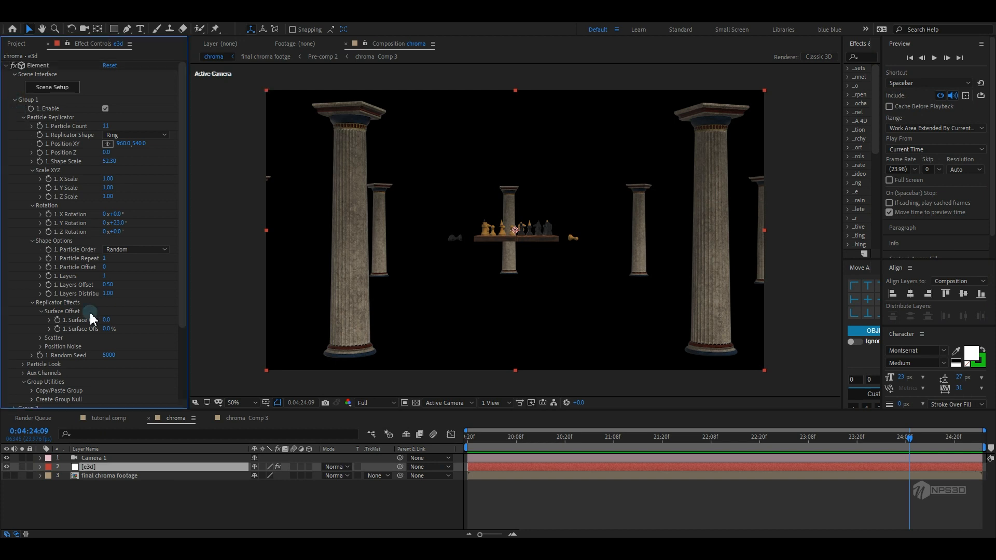
Create a new solid layer named bg
{"action": "right_click", "coordinate": [124, 495]}
{"action": "mouse_move", "coordinate": [228, 374]}
{"action": "left_click", "coordinate": [273, 402]}
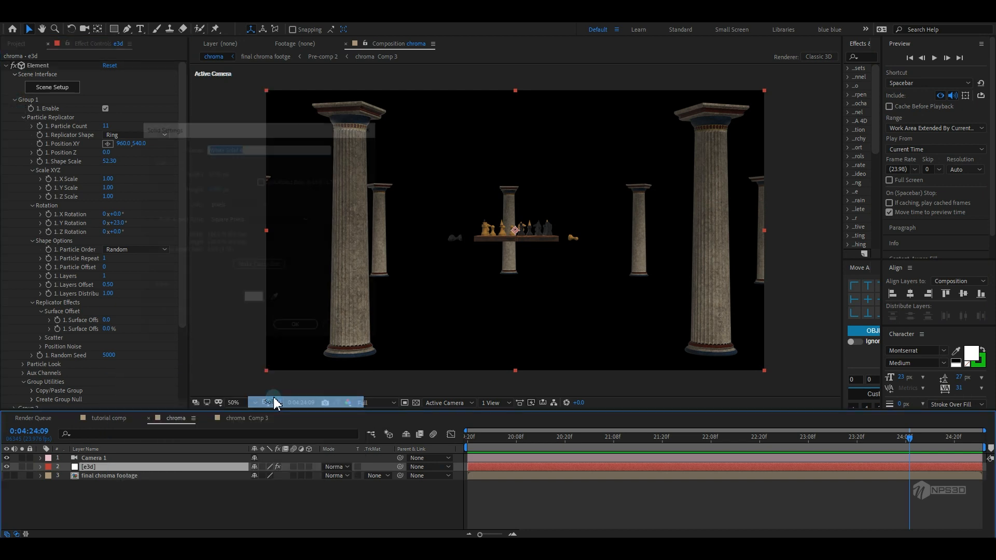
{"action": "type", "text": "bg"}
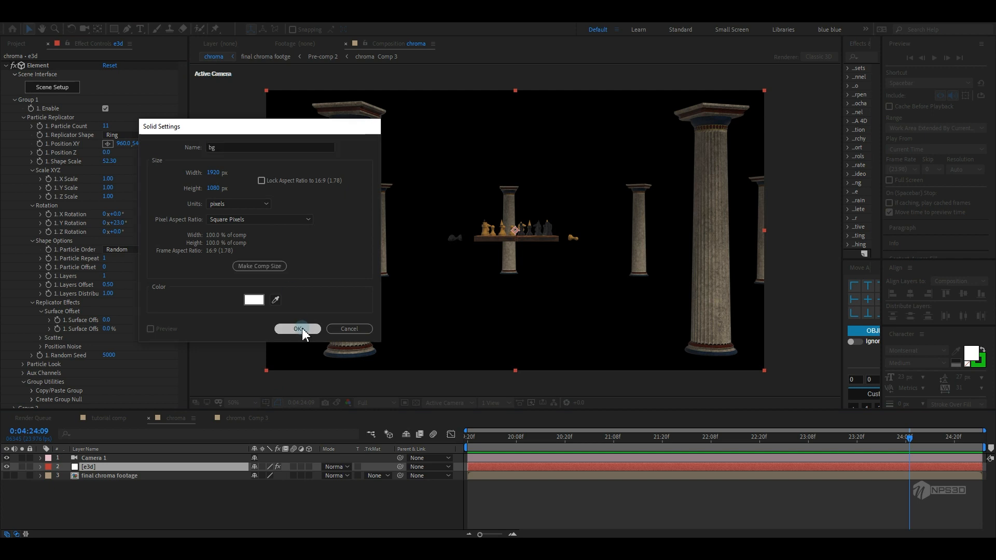
{"action": "left_click", "coordinate": [298, 328]}
Move the bg solid to the bottom of the layer stack
{"action": "left_click_drag", "start_coordinate": [147, 475], "coordinate": [153, 489]}
{"action": "key", "text": "ctrl+space"}
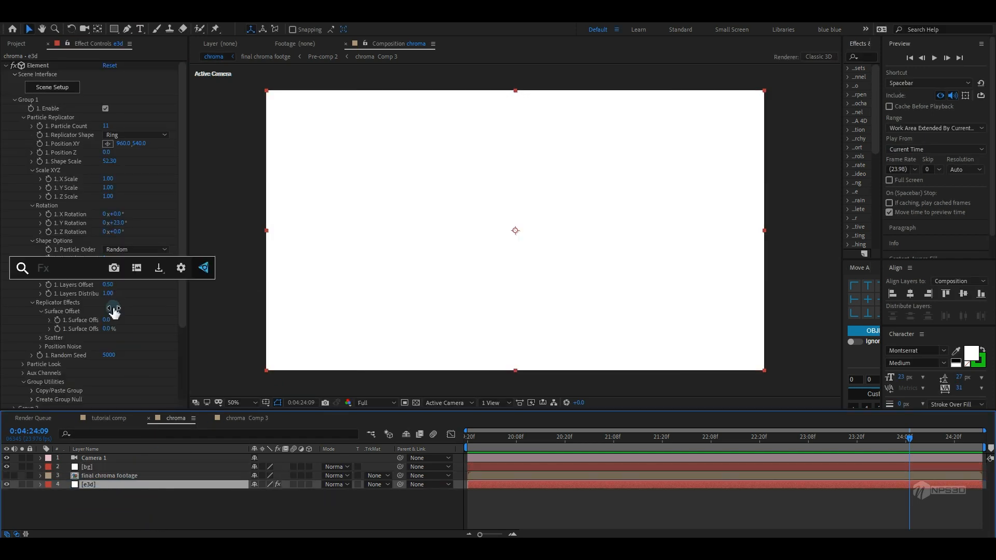
{"action": "left_click", "coordinate": [126, 497]}
{"action": "left_click_drag", "start_coordinate": [106, 468], "coordinate": [105, 505]}
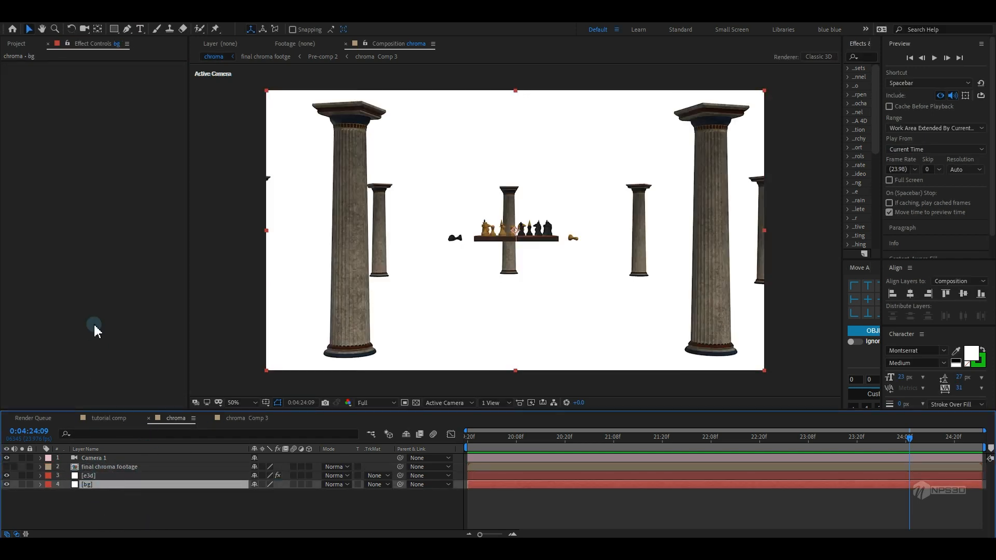
Apply Gradient Ramp to the bg solid and set its ramp shape to Radial Ramp
{"action": "key", "text": "ctrl+space"}
{"action": "type", "text": "grad"}
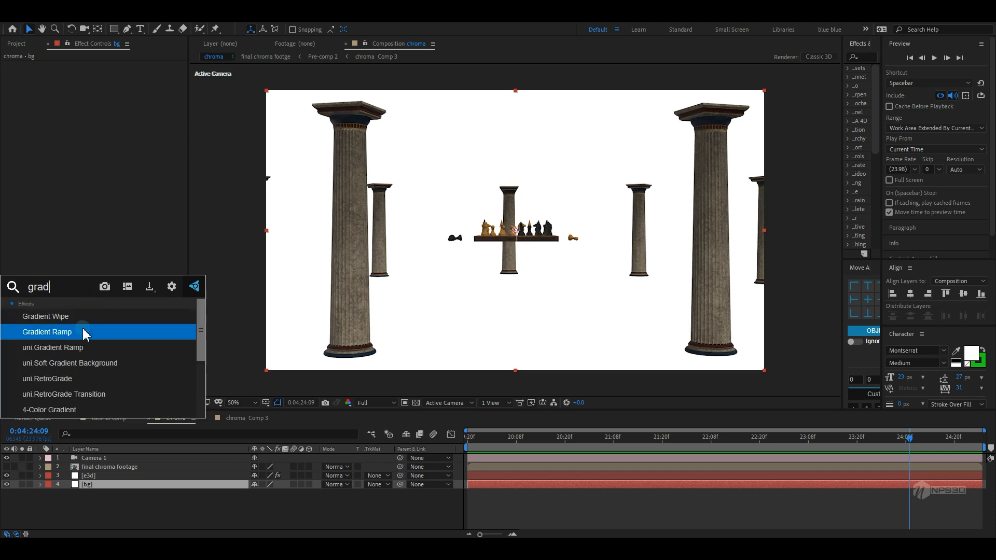
{"action": "left_click", "coordinate": [82, 331]}
{"action": "left_click", "coordinate": [136, 136]}
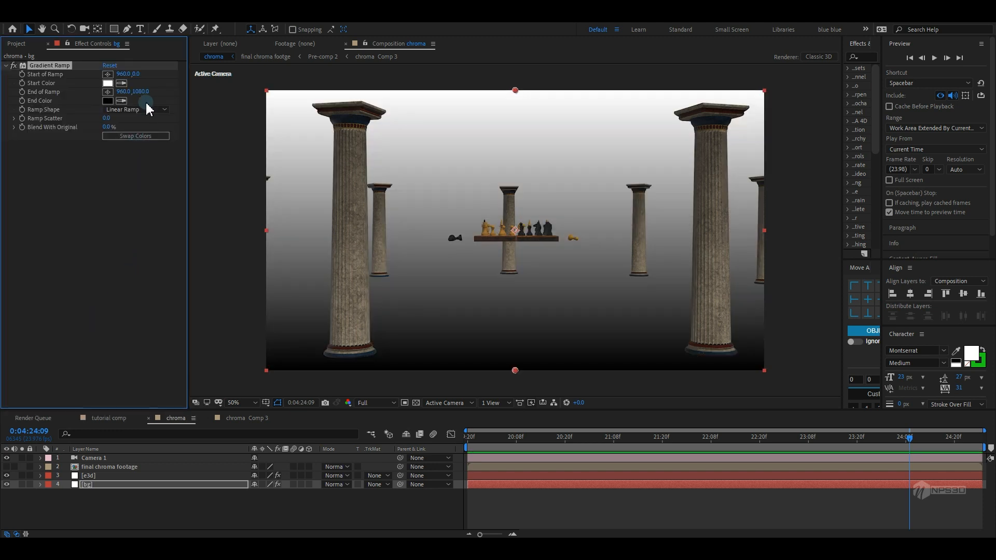
{"action": "left_click", "coordinate": [145, 109]}
{"action": "left_click", "coordinate": [138, 132]}
Reposition the radial ramp's start point to about 2196,484 and end point to about -1008,196
{"action": "scroll", "coordinate": [475, 244], "scroll_direction": "down", "scroll_amount": 2}
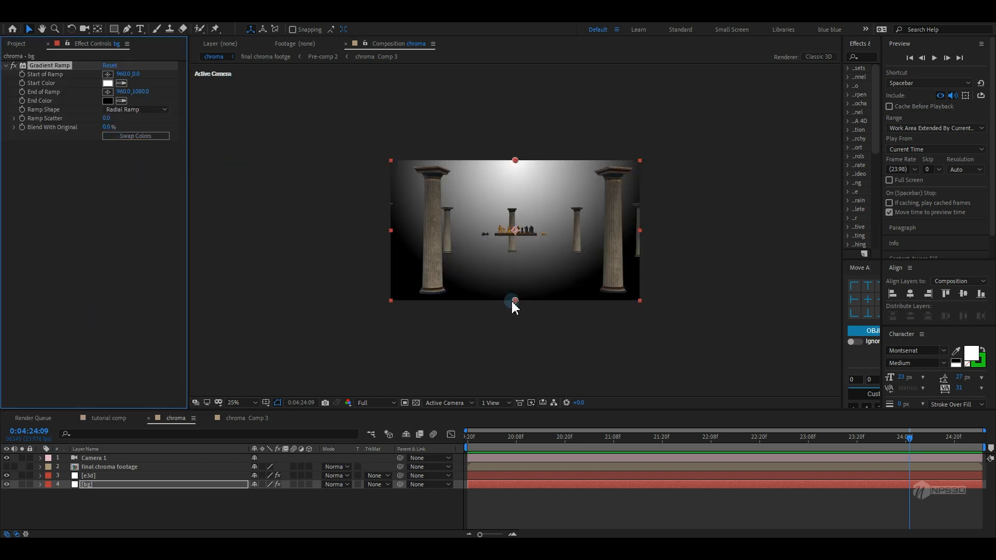
{"action": "left_click_drag", "start_coordinate": [515, 301], "coordinate": [341, 195]}
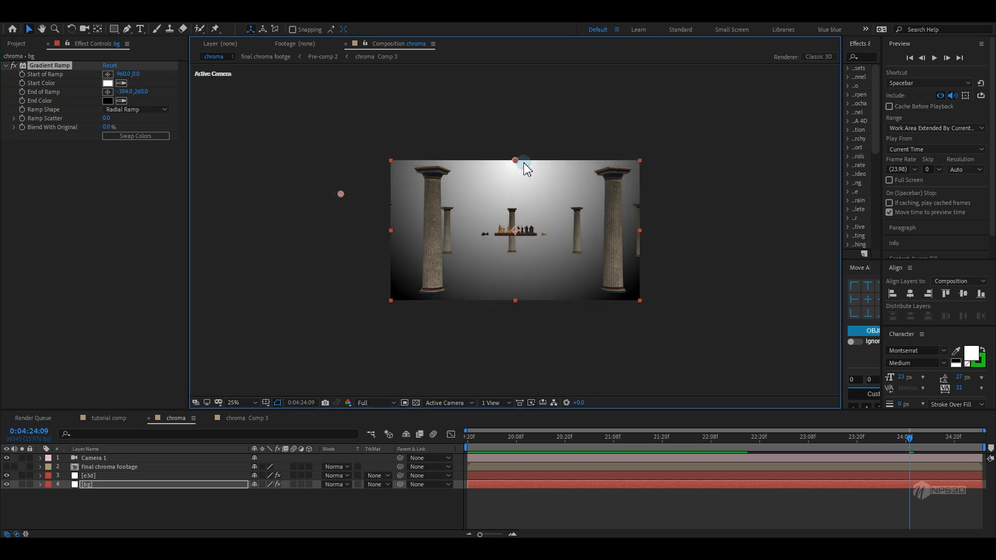
{"action": "left_click_drag", "start_coordinate": [516, 161], "coordinate": [677, 225]}
{"action": "left_click_drag", "start_coordinate": [343, 196], "coordinate": [262, 188]}
{"action": "scroll", "coordinate": [487, 245], "scroll_direction": "up", "scroll_amount": 2}
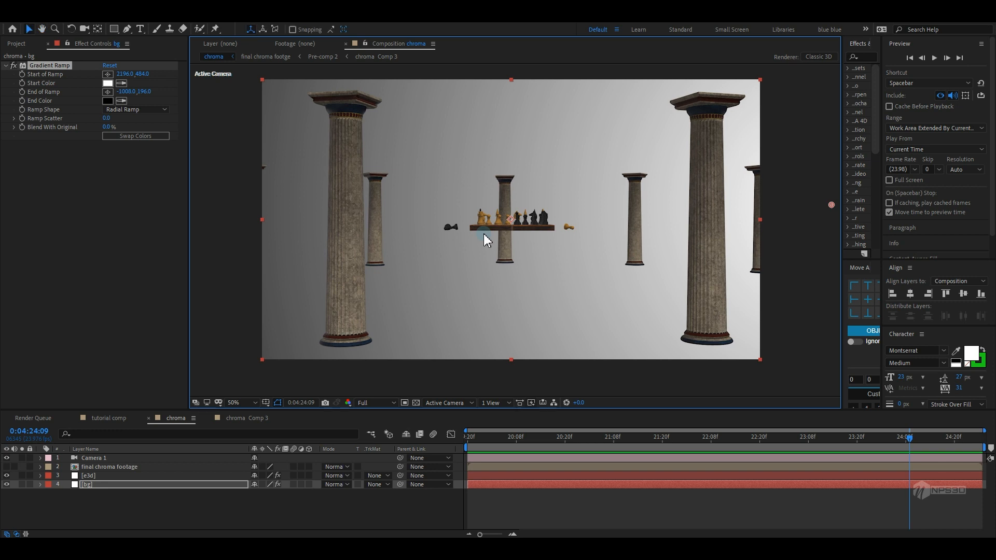
Create a group null for Group 3 in the Element layer's group utilities
{"action": "left_click", "coordinate": [104, 476]}
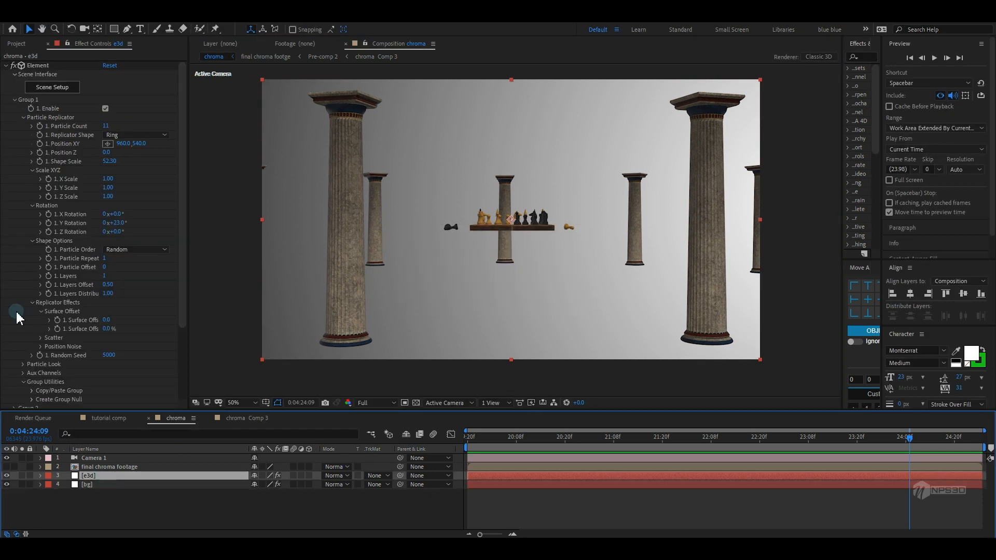
{"action": "left_click", "coordinate": [15, 99]}
{"action": "left_click", "coordinate": [14, 117]}
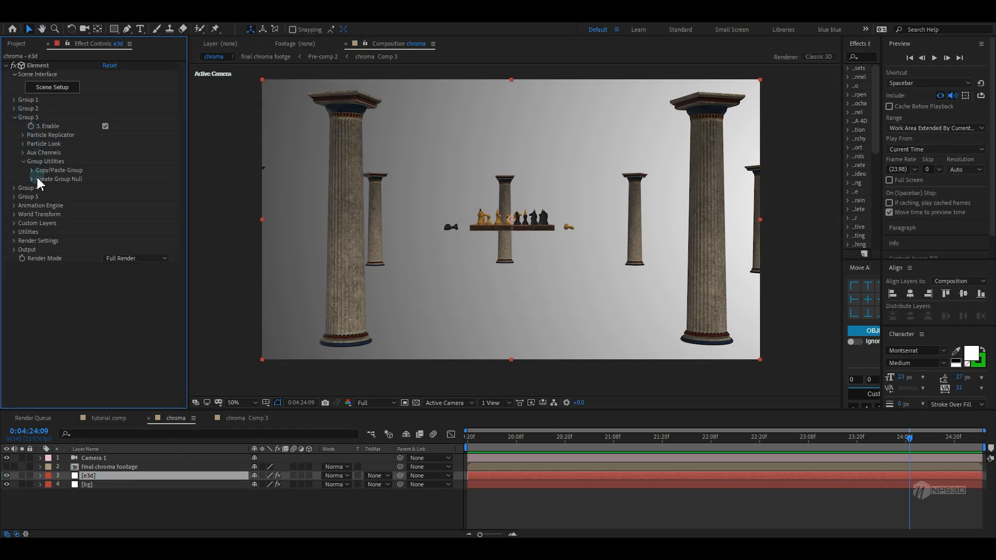
{"action": "left_click", "coordinate": [32, 179]}
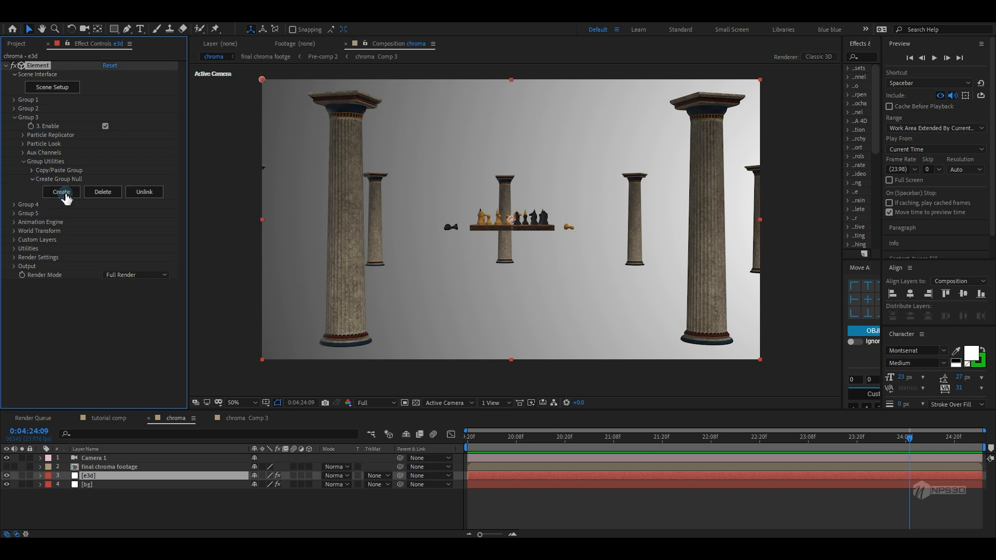
{"action": "left_click", "coordinate": [64, 192]}
Move the Group 3 null downward in the scene
{"action": "left_click", "coordinate": [123, 459]}
{"action": "left_click", "coordinate": [105, 450]}
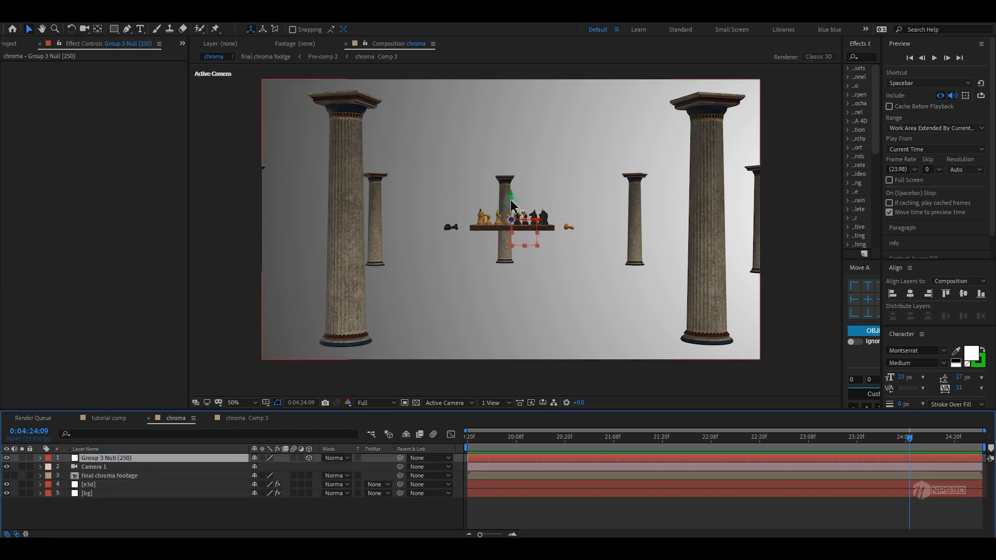
{"action": "left_click_drag", "start_coordinate": [511, 205], "coordinate": [511, 274]}
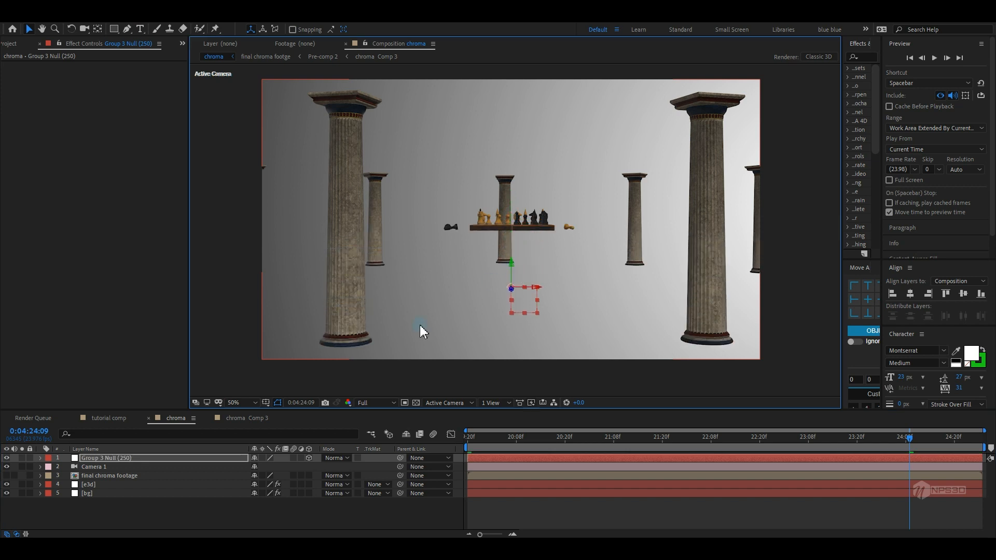
Enable ambient occlusion in the Element render settings and set its mode to Ray-Traced
{"action": "left_click", "coordinate": [88, 485]}
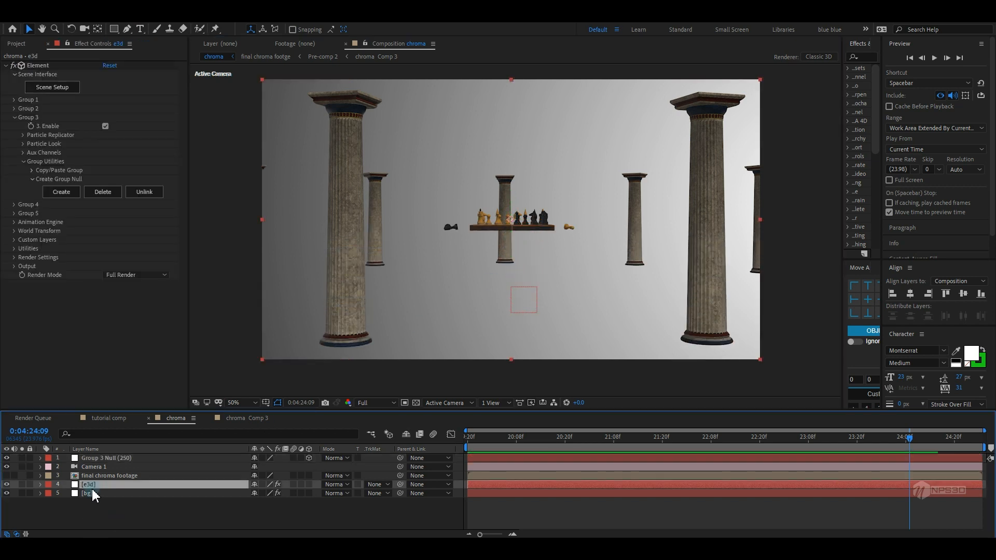
{"action": "left_click", "coordinate": [19, 258]}
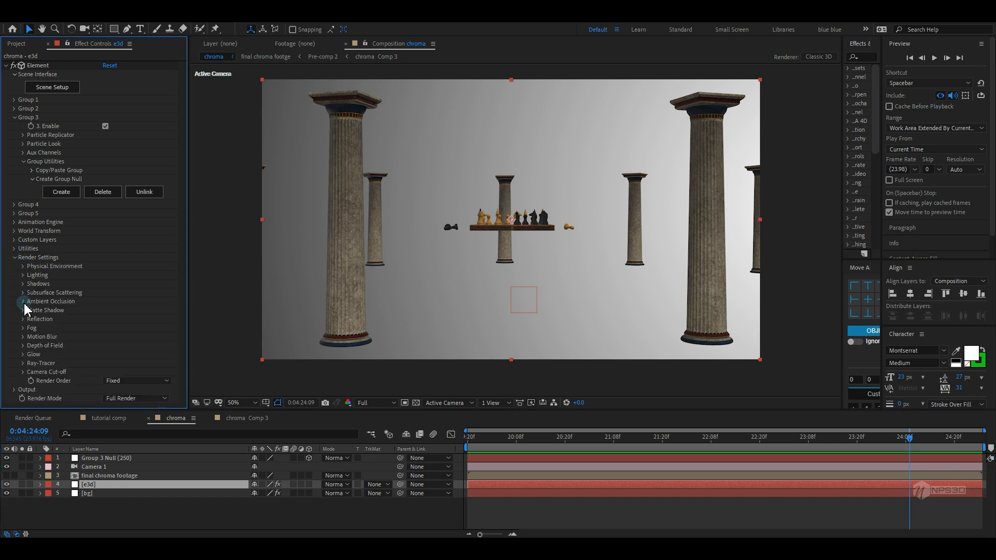
{"action": "left_click", "coordinate": [23, 302]}
{"action": "scroll", "coordinate": [78, 301], "scroll_direction": "down", "scroll_amount": 1}
{"action": "left_click", "coordinate": [106, 280]}
{"action": "left_click", "coordinate": [136, 289]}
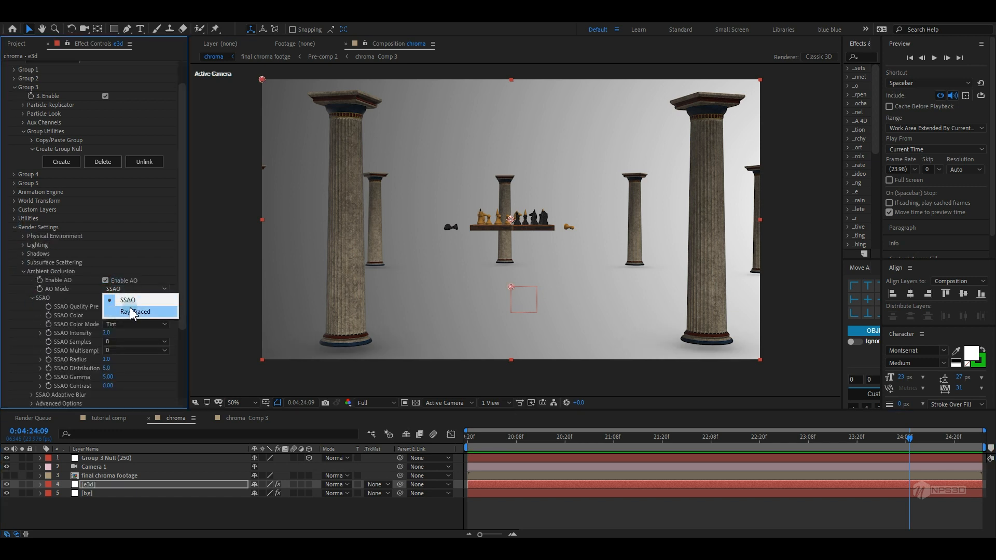
{"action": "left_click", "coordinate": [134, 313]}
{"action": "scroll", "coordinate": [133, 313], "scroll_direction": "down", "scroll_amount": 2}
{"action": "scroll", "coordinate": [78, 493], "scroll_direction": "up", "scroll_amount": 15}
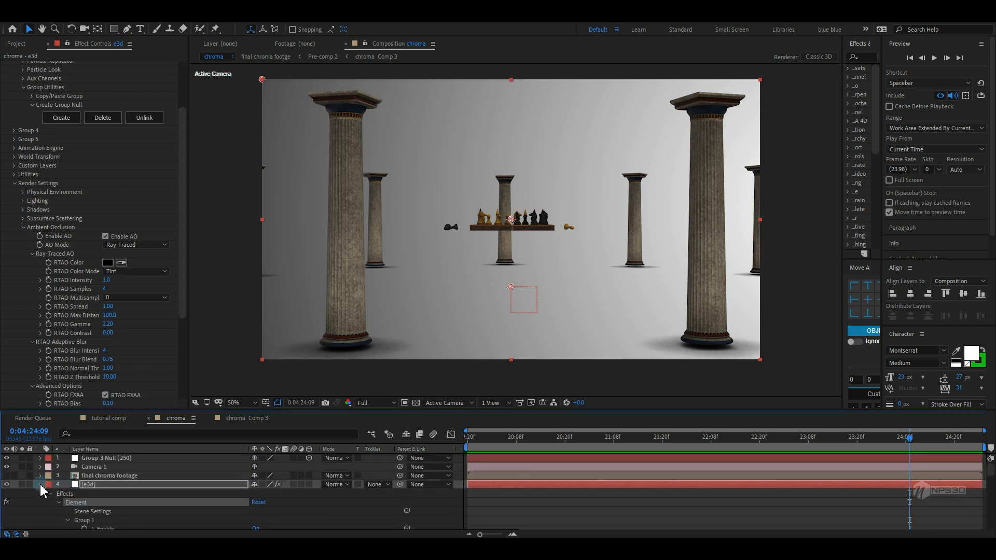
Nudge the Group 3 null slightly
{"action": "left_click", "coordinate": [41, 485]}
{"action": "left_click", "coordinate": [99, 458]}
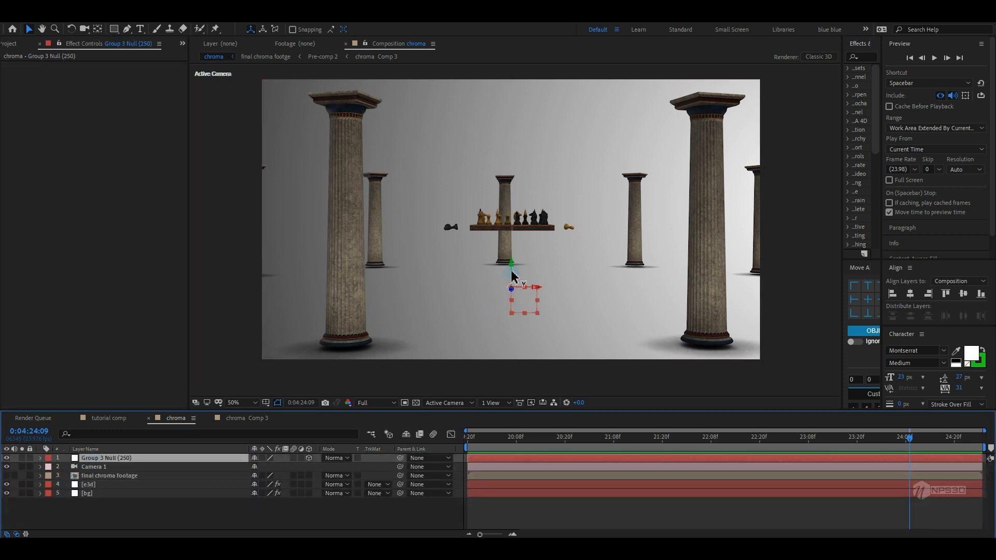
{"action": "left_click_drag", "start_coordinate": [512, 275], "coordinate": [510, 273]}
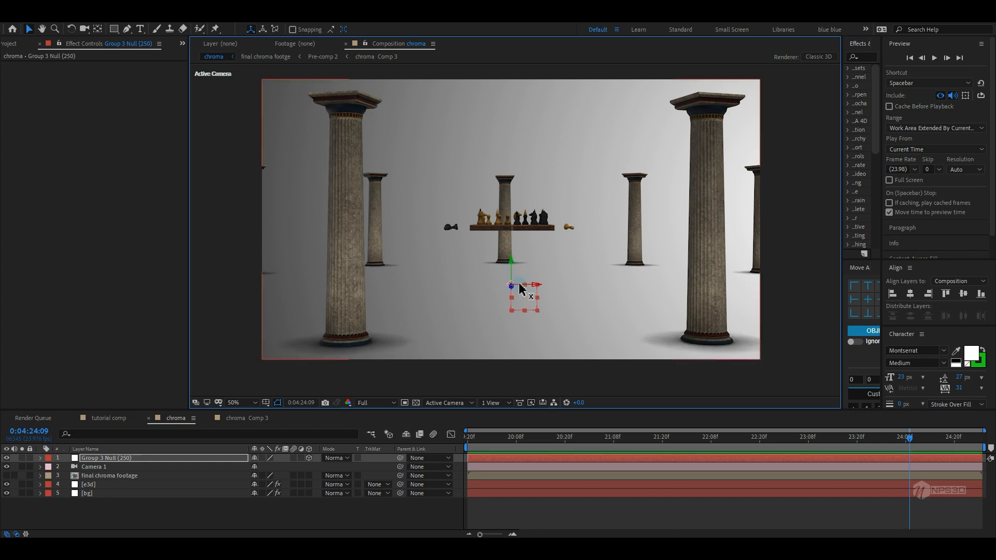
Set the ray-traced AO contrast to 0.80 and gamma to 1.20
{"action": "left_click", "coordinate": [98, 485]}
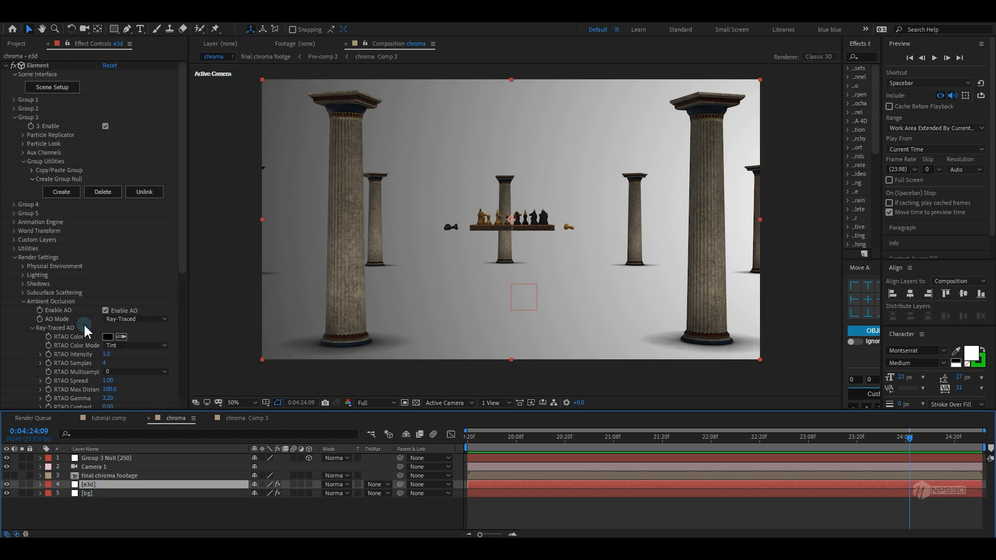
{"action": "scroll", "coordinate": [86, 330], "scroll_direction": "down", "scroll_amount": 4}
{"action": "left_click", "coordinate": [112, 314]}
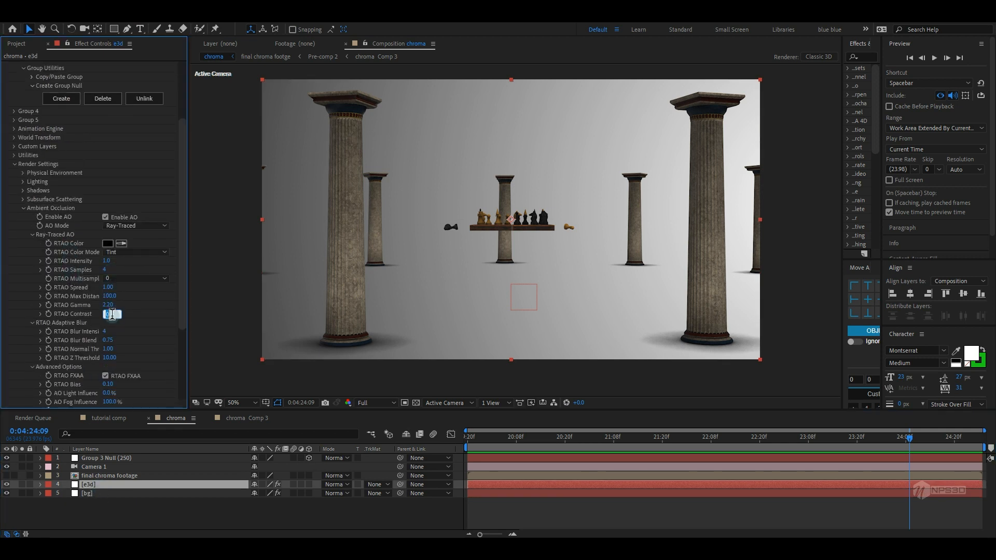
{"action": "key", "text": "Return"}
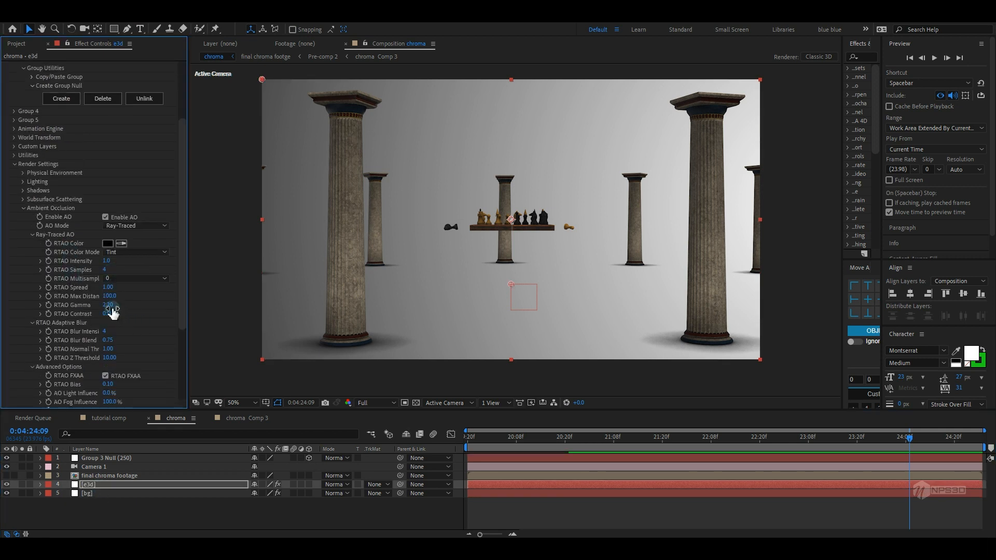
{"action": "left_click", "coordinate": [111, 305]}
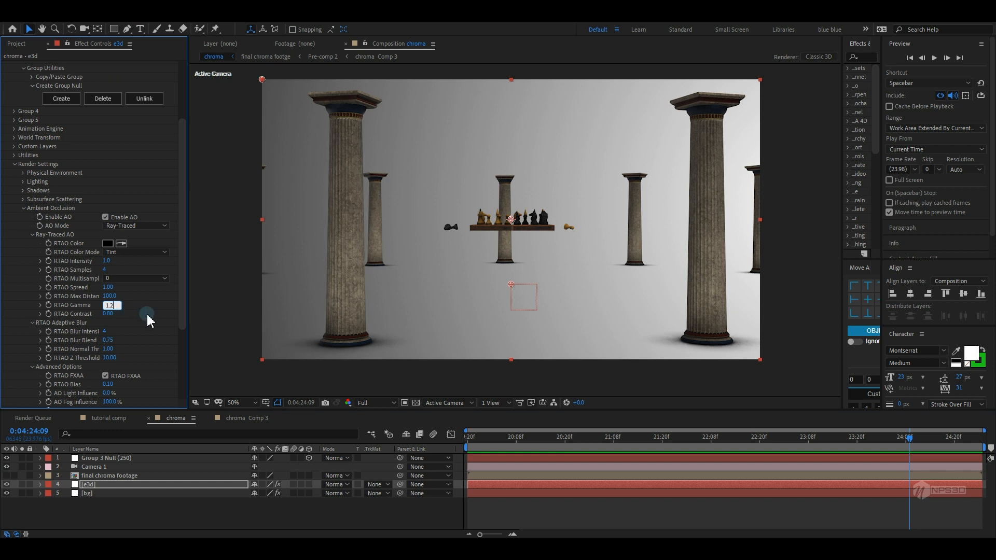
{"action": "key", "text": "Return"}
Set the RTAO max distance to 300 and collapse the ambient occlusion settings
{"action": "left_click", "coordinate": [112, 296]}
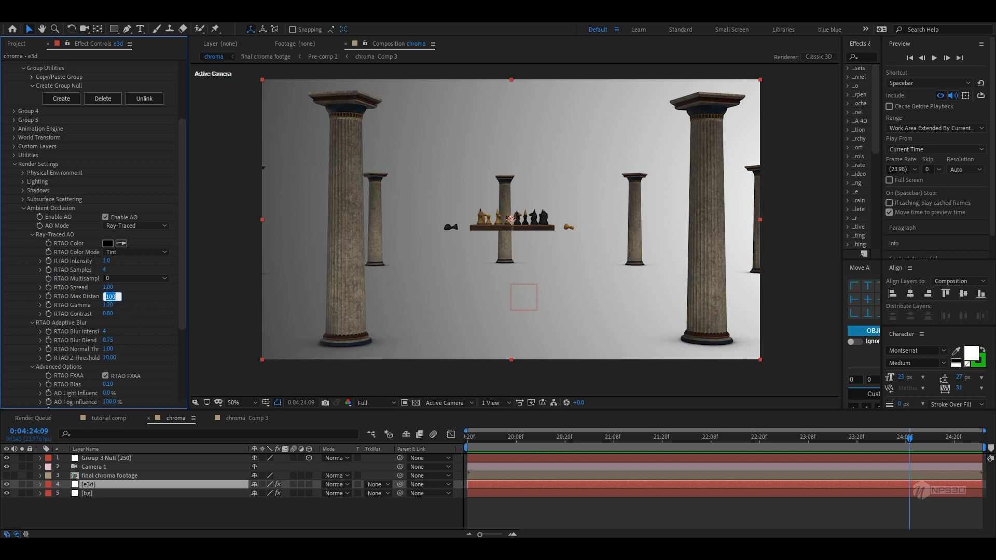
{"action": "type", "text": "300"}
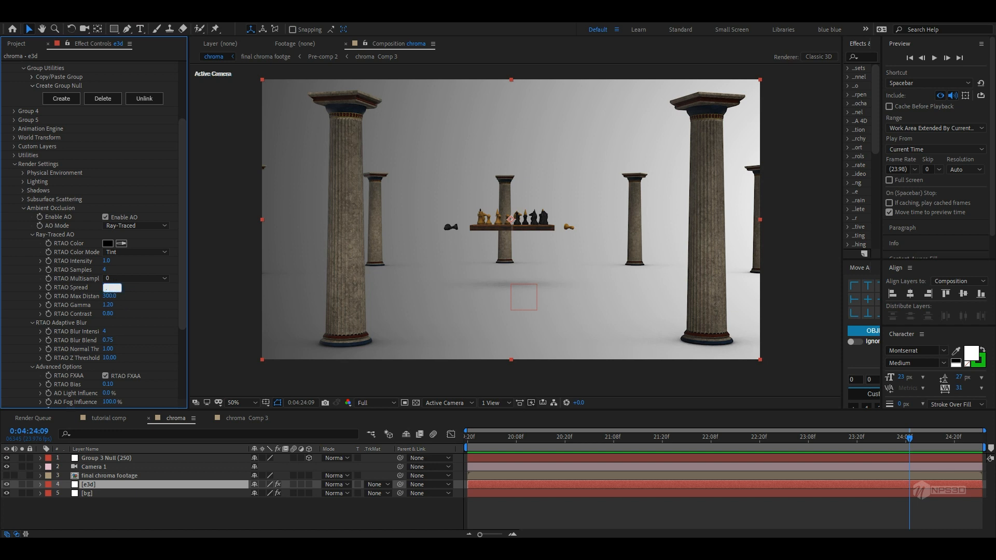
{"action": "key", "text": "Return"}
{"action": "left_click", "coordinate": [154, 294]}
{"action": "left_click", "coordinate": [25, 210]}
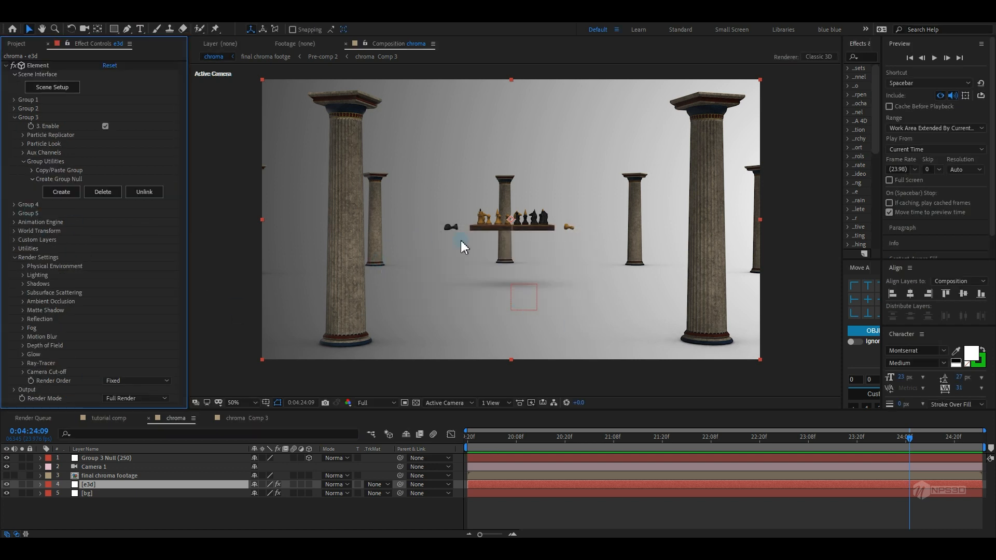
Create a group null for Group 2 and move it down to lower the chess model
{"action": "left_click", "coordinate": [14, 108]}
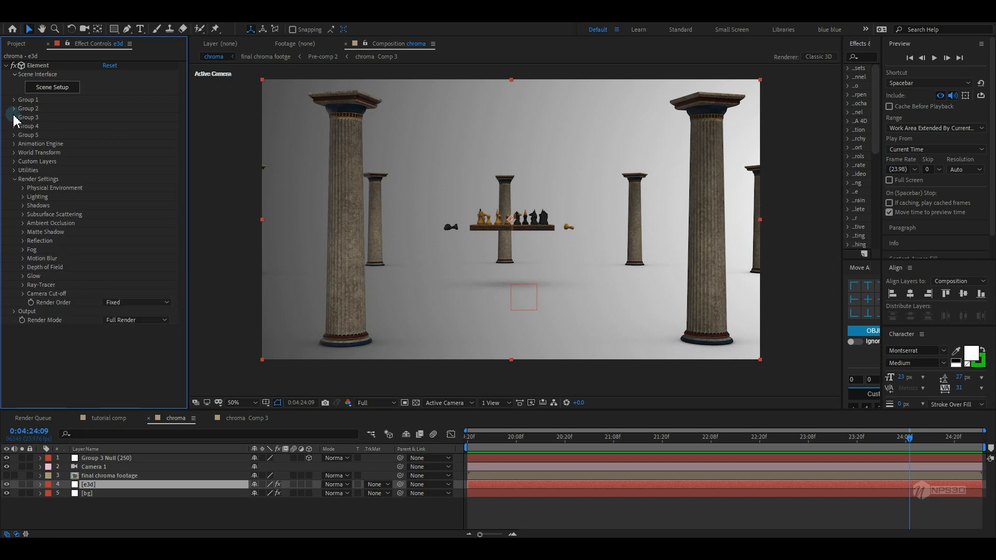
{"action": "left_click", "coordinate": [31, 170]}
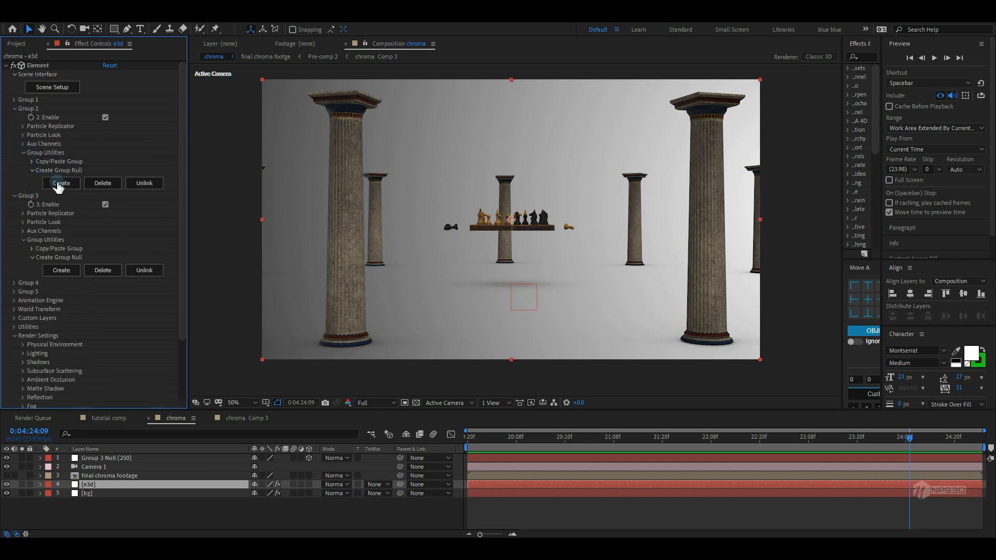
{"action": "left_click", "coordinate": [61, 184]}
{"action": "left_click", "coordinate": [127, 459]}
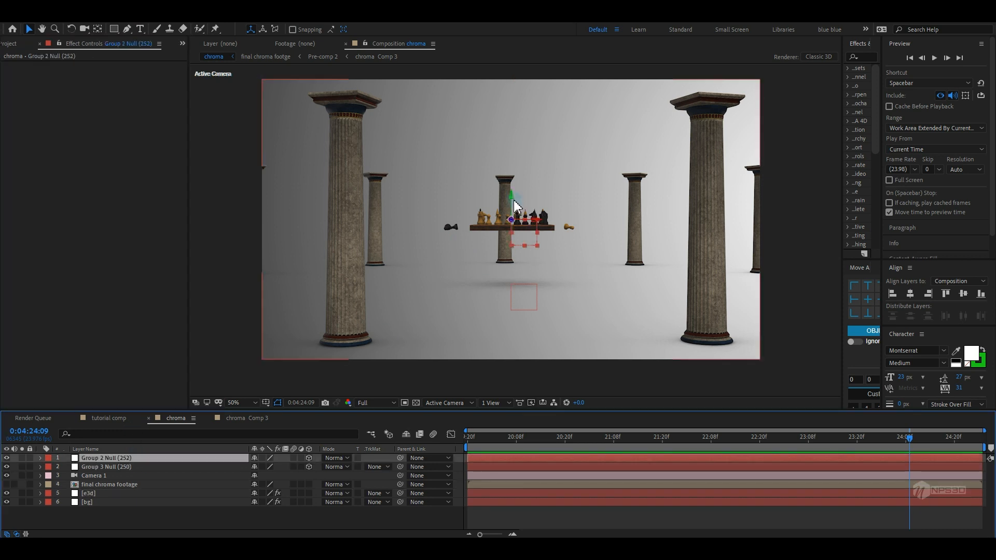
{"action": "left_click_drag", "start_coordinate": [512, 206], "coordinate": [509, 242]}
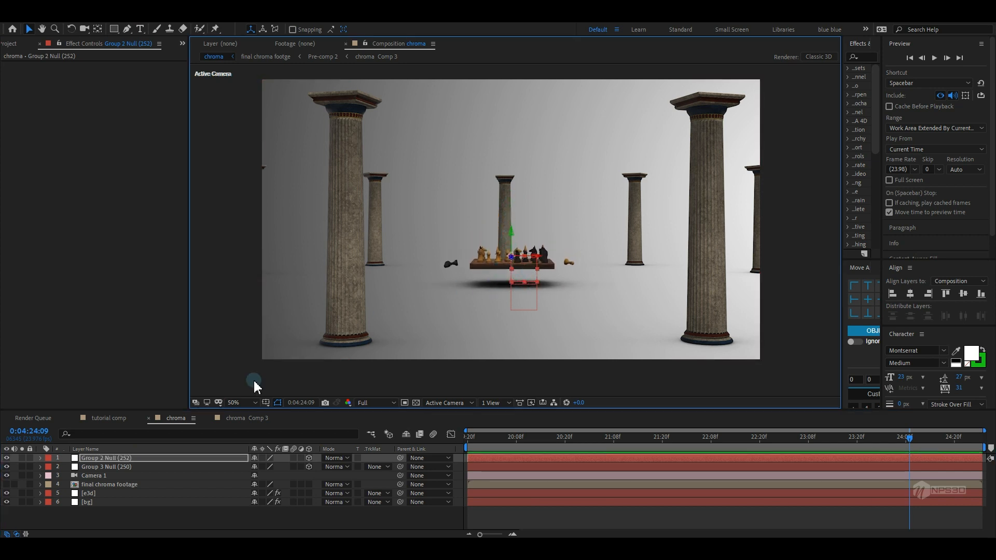
Scale the Group 2 null to 200%
{"action": "left_click", "coordinate": [95, 494]}
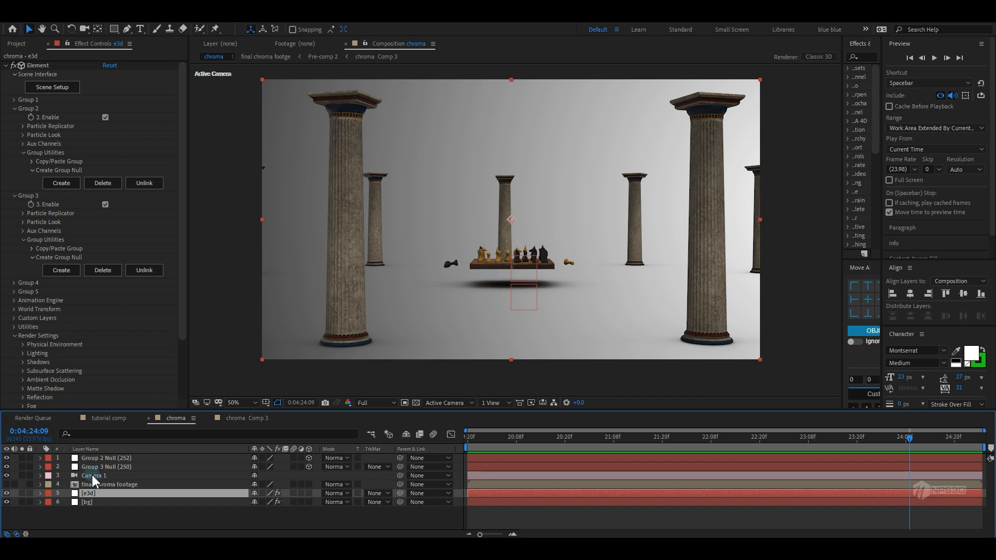
{"action": "left_click", "coordinate": [101, 458]}
{"action": "key", "text": "s"}
{"action": "left_click_drag", "start_coordinate": [281, 467], "coordinate": [355, 462]}
{"action": "left_click", "coordinate": [513, 247]}
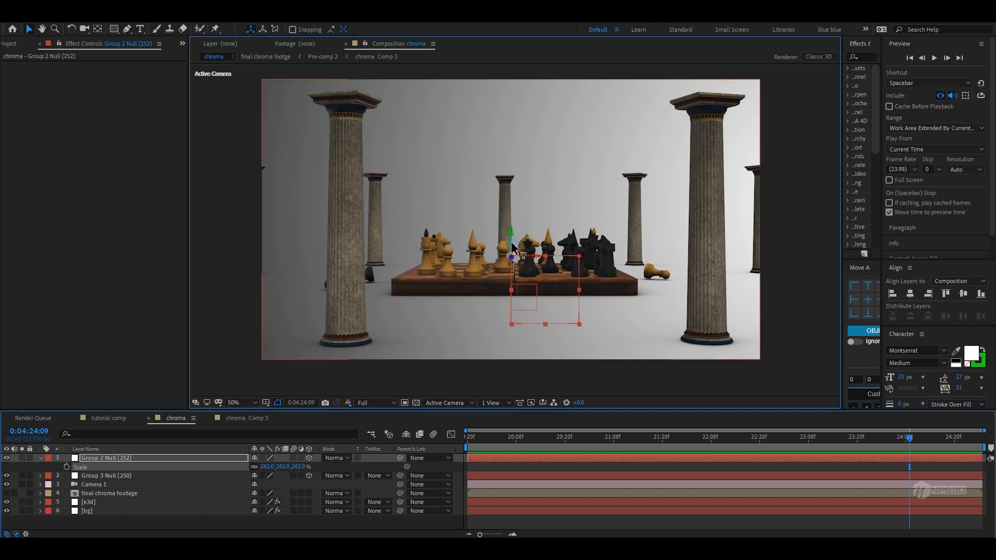
{"action": "left_click", "coordinate": [266, 467]}
{"action": "type", "text": "20"}
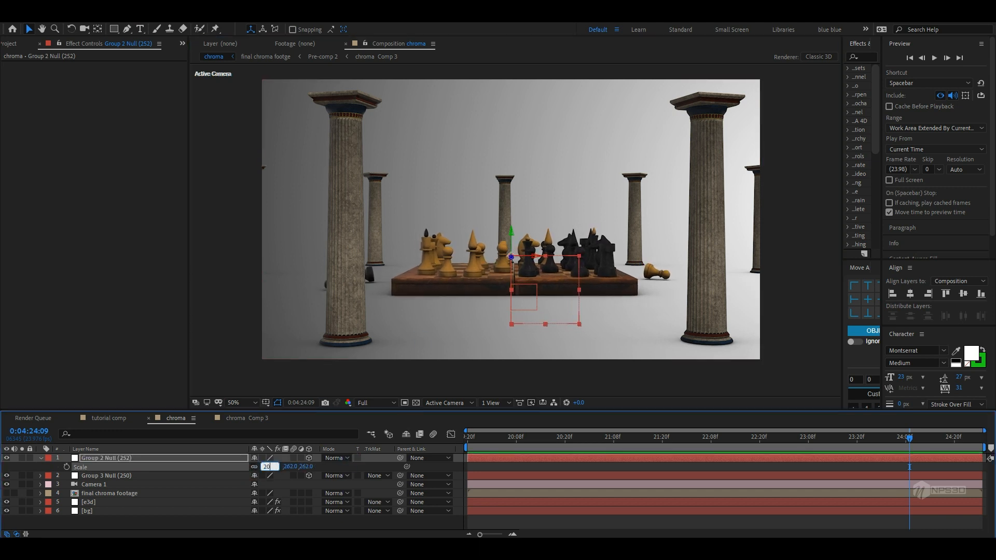
{"action": "type", "text": "0"}
{"action": "key", "text": "Return"}
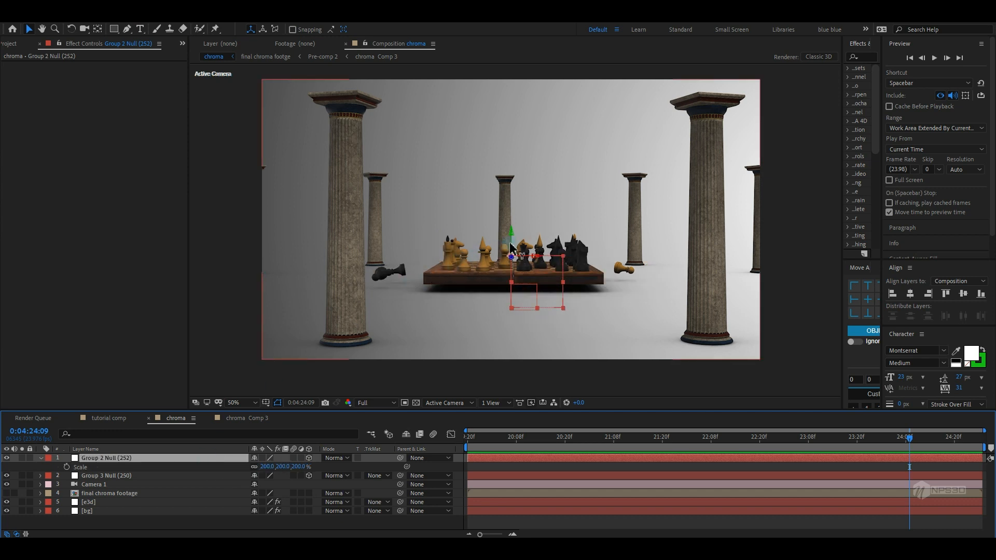
Move the Group 2 null to reposition the chess board in the scene
{"action": "left_click_drag", "start_coordinate": [513, 247], "coordinate": [513, 243]}
{"action": "mouse_move", "coordinate": [545, 299]}
{"action": "left_mouse_down"}
{"action": "mouse_move", "coordinate": [542, 309]}
{"action": "mouse_move", "coordinate": [552, 297]}
{"action": "left_mouse_up"}
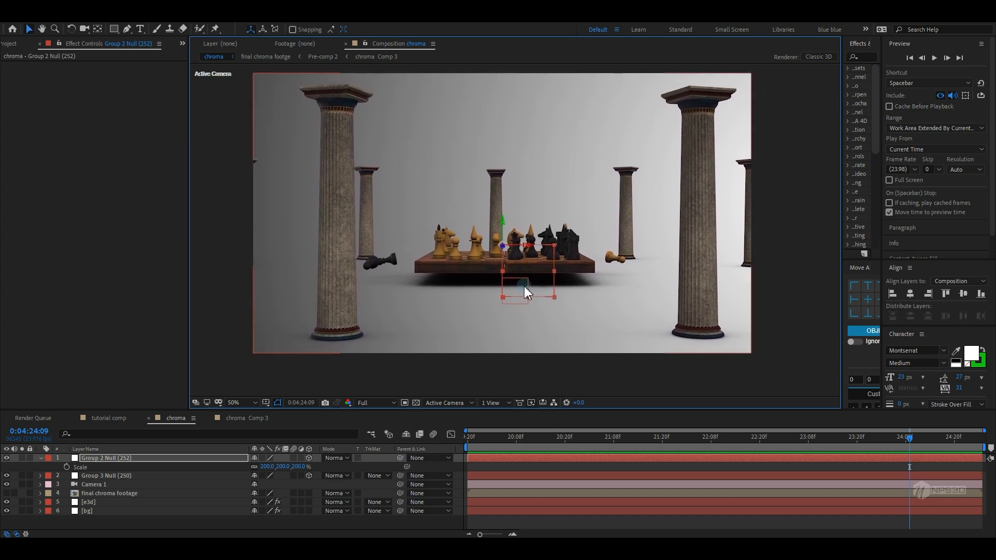
{"action": "left_click_drag", "start_coordinate": [506, 251], "coordinate": [605, 302]}
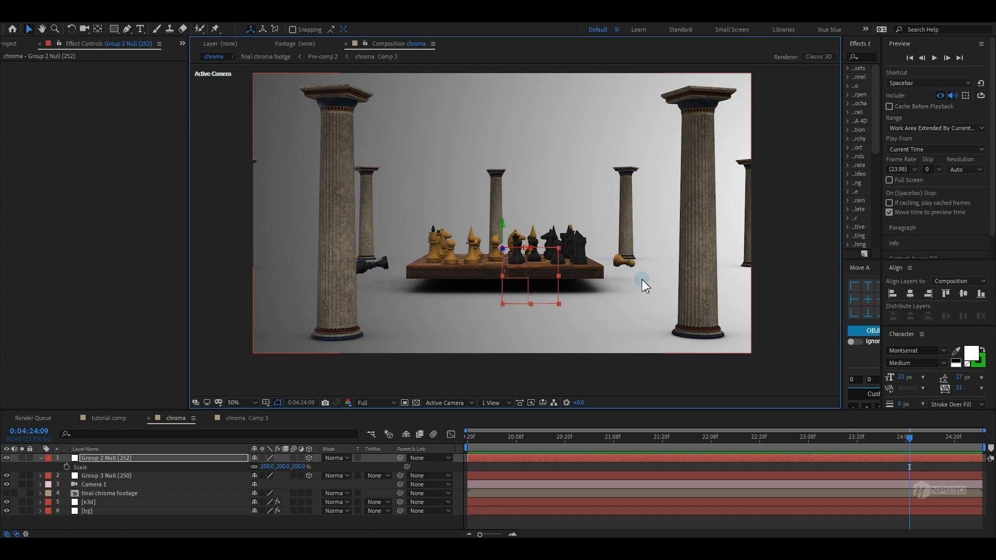
Open the Element Scene Setup on the e3d layer and break the chess model into its individual pieces
{"action": "left_click", "coordinate": [101, 503]}
{"action": "left_click", "coordinate": [66, 89]}
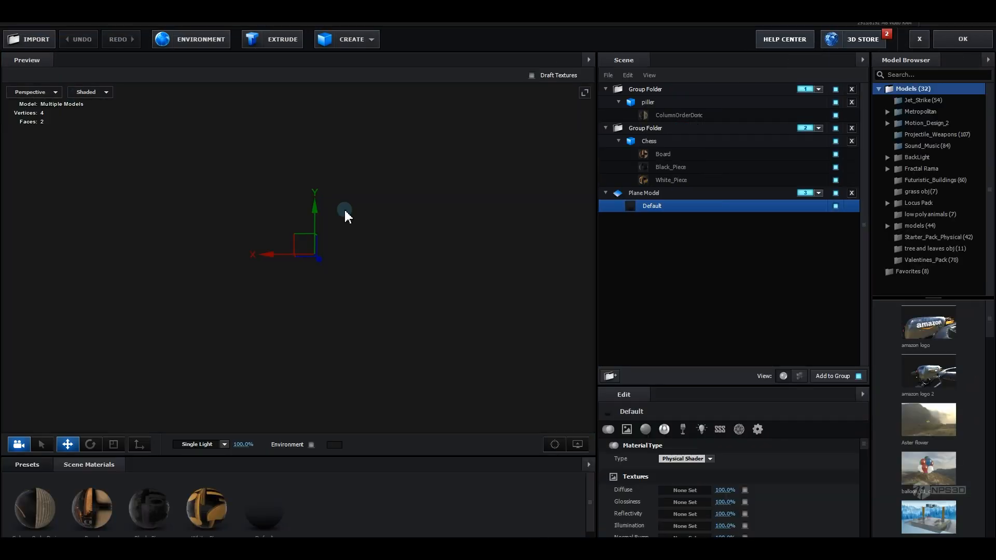
{"action": "left_click", "coordinate": [651, 140]}
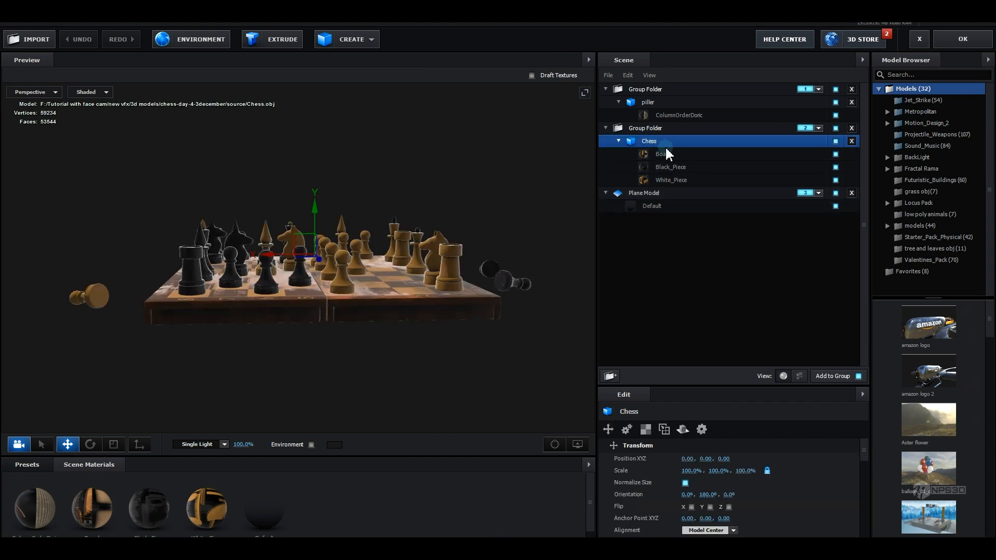
{"action": "left_click_drag", "start_coordinate": [476, 297], "coordinate": [476, 285]}
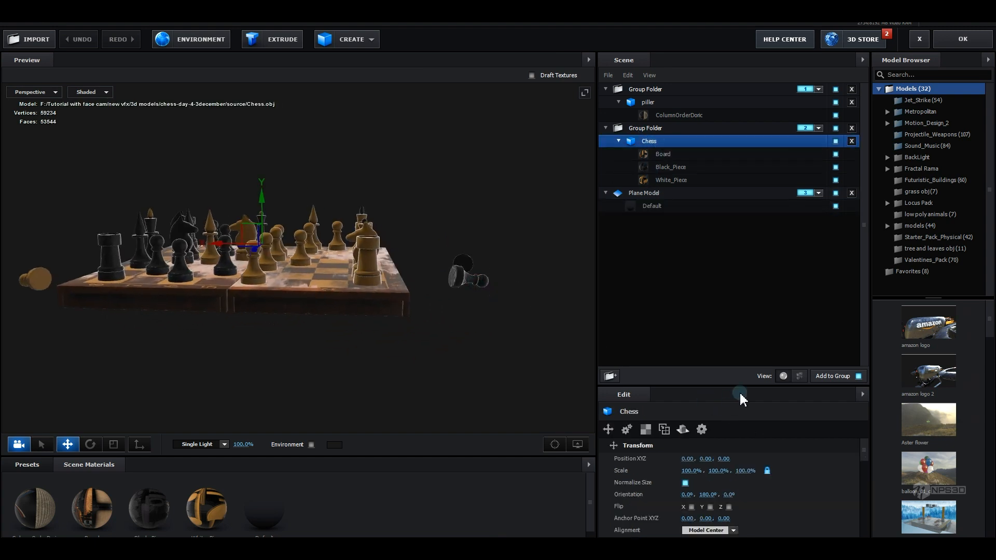
{"action": "left_click", "coordinate": [798, 375]}
Assign the fallen pawn piece Chess_21 to Aux Transform Channel 1
{"action": "left_click_drag", "start_coordinate": [461, 349], "coordinate": [297, 294]}
{"action": "left_click", "coordinate": [296, 294]}
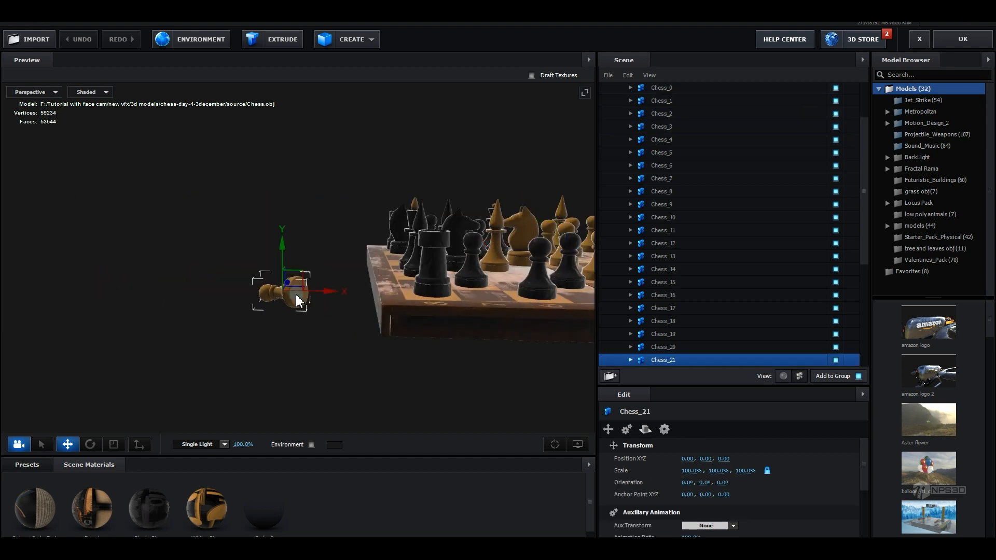
{"action": "left_click", "coordinate": [627, 430]}
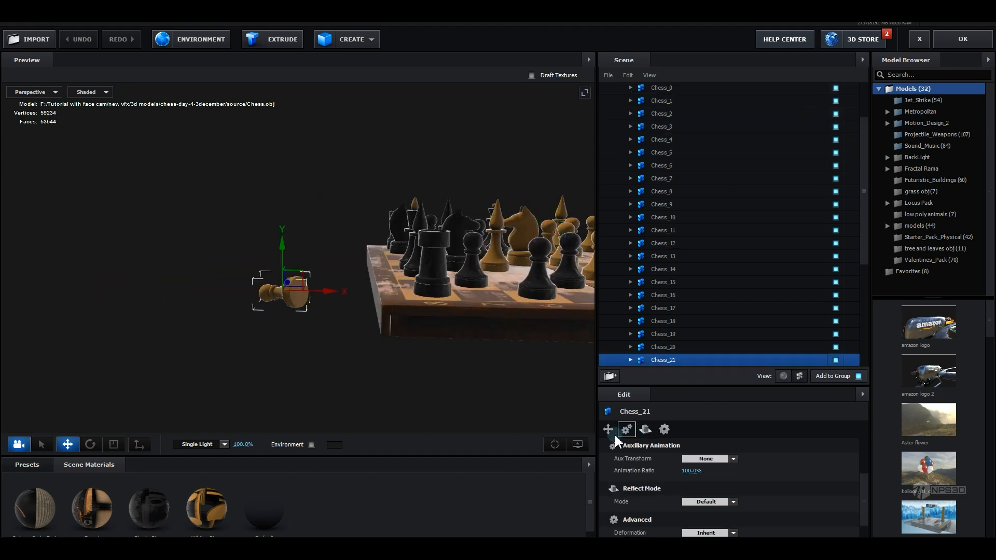
{"action": "left_click", "coordinate": [687, 460]}
{"action": "left_click", "coordinate": [698, 344]}
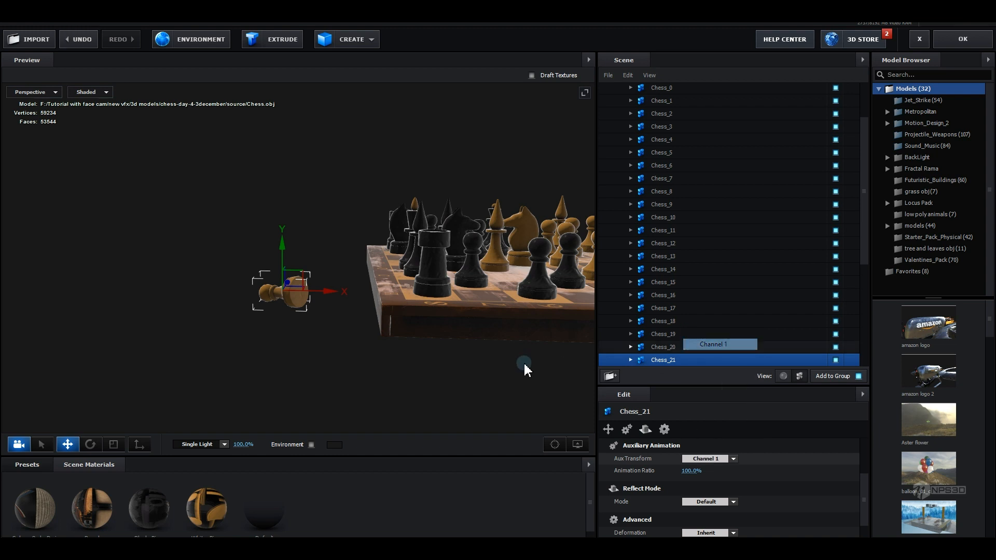
Assign the other fallen piece's parts Chess_30 and Chess_29 to Aux Transform Channel 2 and apply the scene
{"action": "left_click_drag", "start_coordinate": [525, 363], "coordinate": [399, 304]}
{"action": "left_click", "coordinate": [390, 292]}
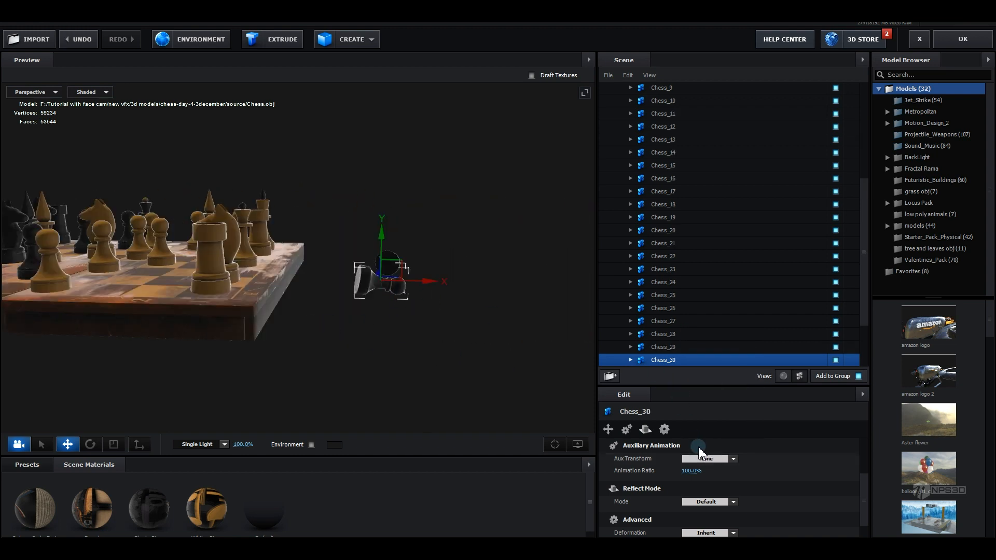
{"action": "left_click", "coordinate": [706, 459]}
{"action": "left_click", "coordinate": [701, 356]}
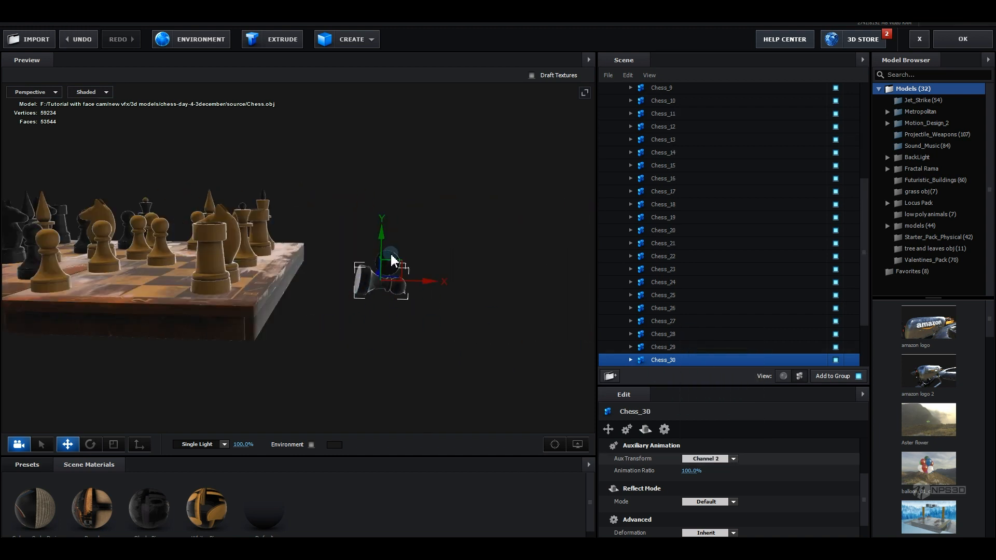
{"action": "left_click", "coordinate": [392, 263]}
{"action": "left_click", "coordinate": [732, 460]}
{"action": "left_click", "coordinate": [743, 358]}
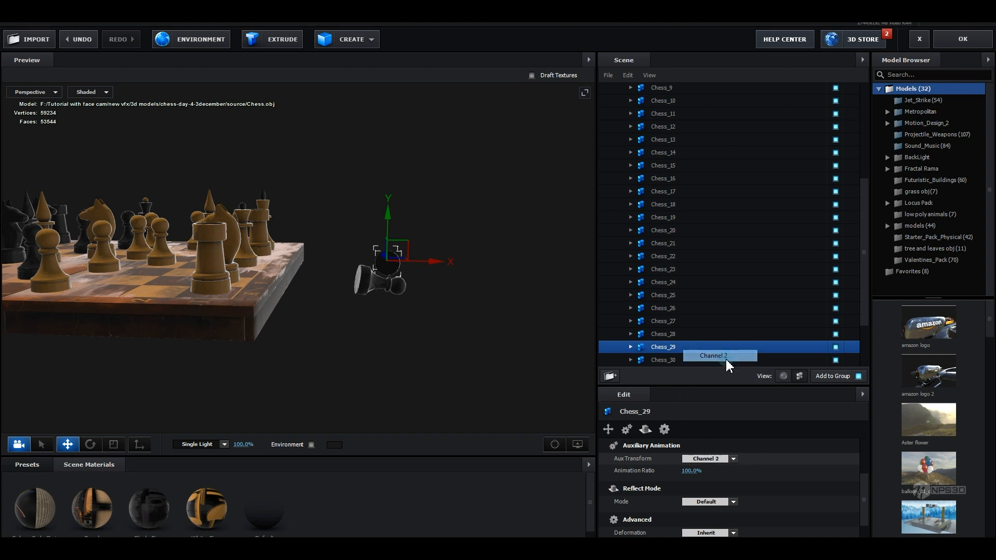
{"action": "left_click_drag", "start_coordinate": [270, 345], "coordinate": [509, 282]}
{"action": "left_click_drag", "start_coordinate": [309, 289], "coordinate": [229, 329]}
{"action": "left_click_drag", "start_coordinate": [351, 356], "coordinate": [418, 350]}
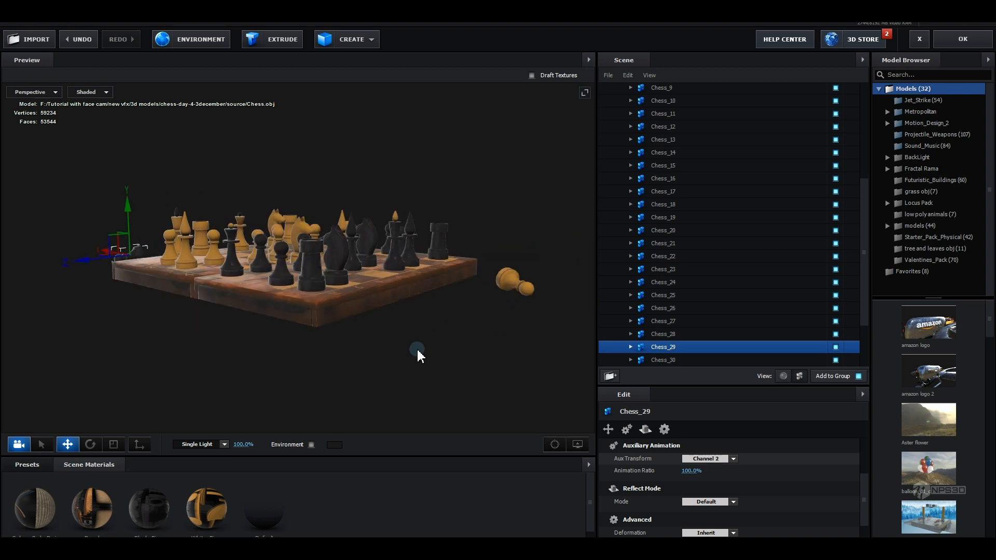
{"action": "scroll", "coordinate": [674, 185], "scroll_direction": "up", "scroll_amount": 5}
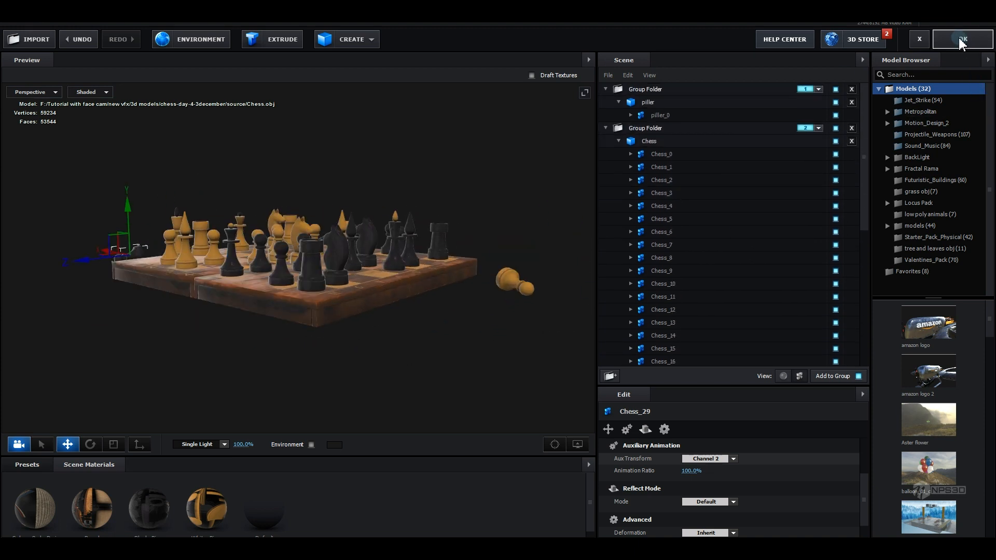
{"action": "left_click", "coordinate": [961, 39]}
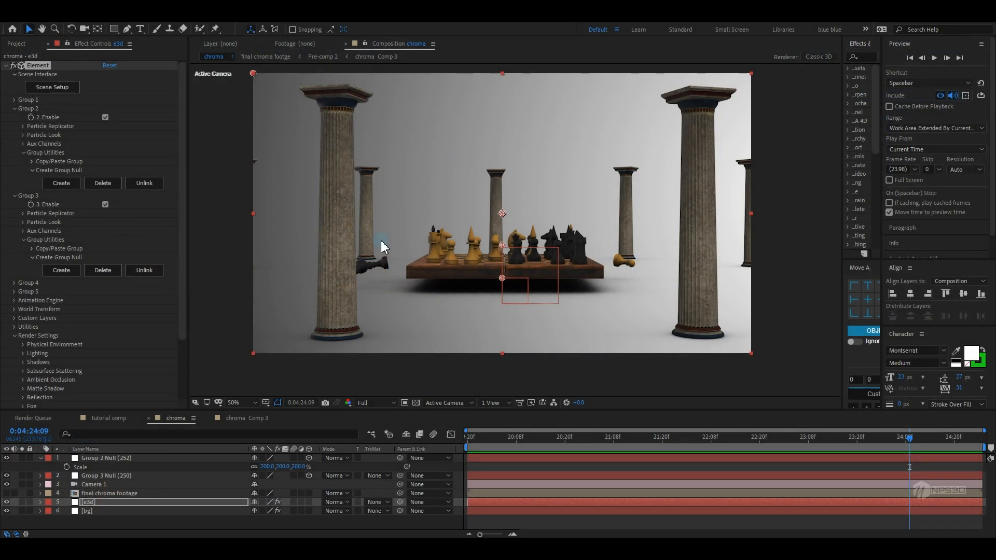
Under Group 2 Aux Channels, set Channel 1's Y position offset to about 0.10 and copy it
{"action": "left_click", "coordinate": [25, 153]}
{"action": "left_click", "coordinate": [23, 152]}
{"action": "left_click", "coordinate": [24, 145]}
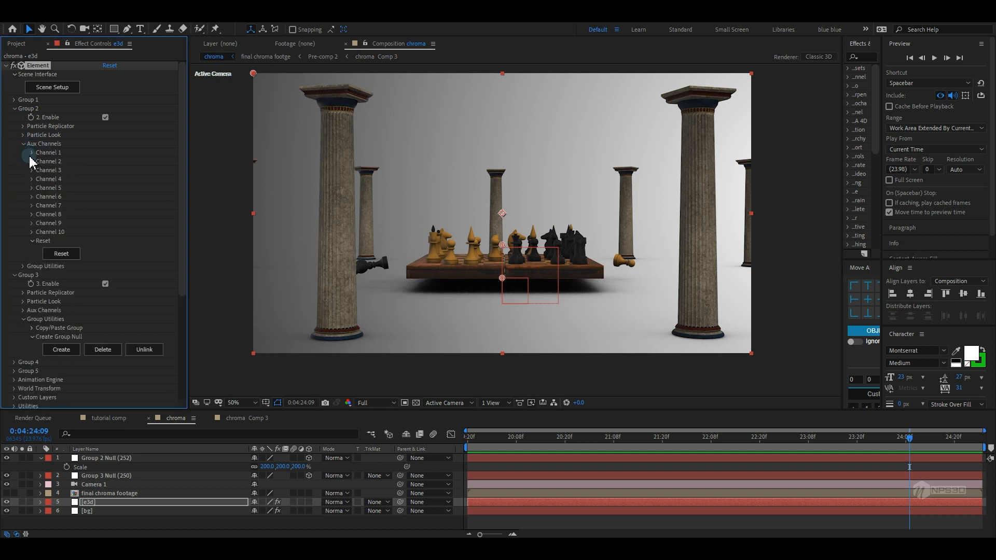
{"action": "left_click", "coordinate": [32, 153]}
{"action": "left_click_drag", "start_coordinate": [113, 177], "coordinate": [113, 177]}
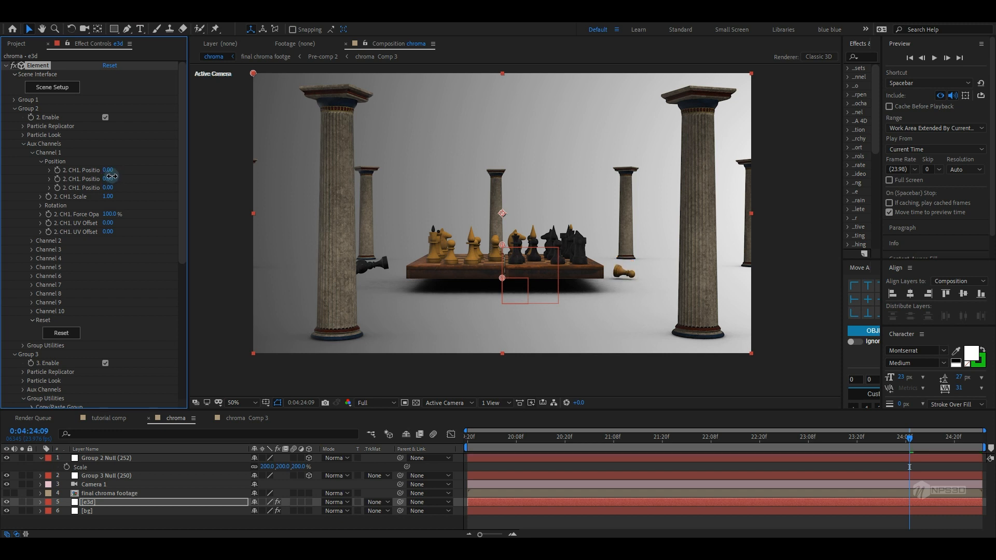
{"action": "left_click", "coordinate": [110, 179]}
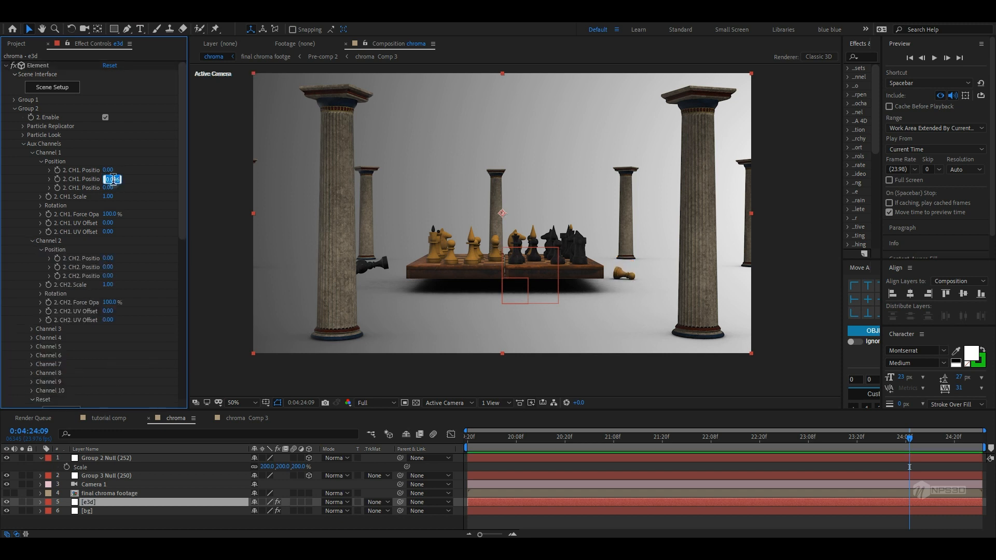
Paste the same value into Channel 2's Y position offset
{"action": "left_click", "coordinate": [110, 269]}
{"action": "type", "text": "0.096"}
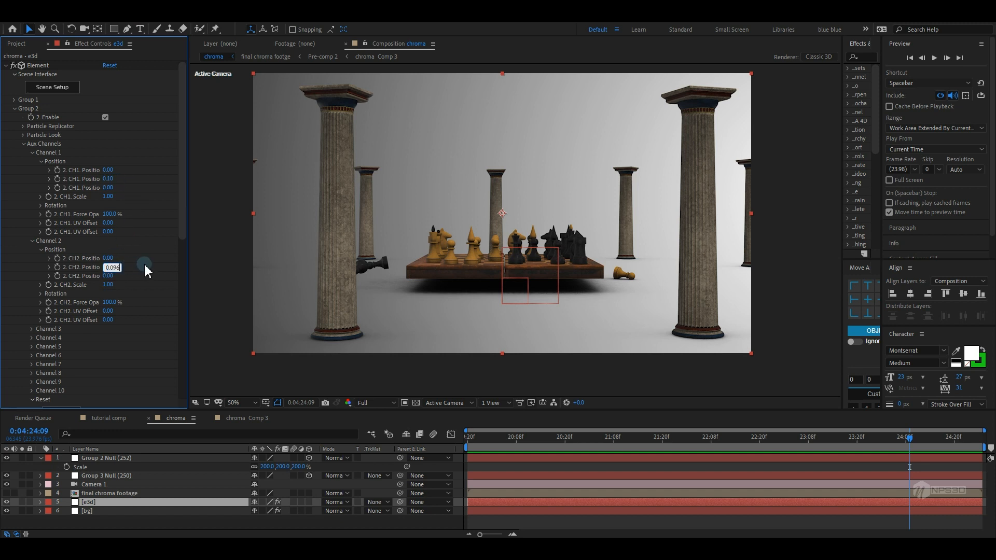
{"action": "left_click", "coordinate": [145, 267]}
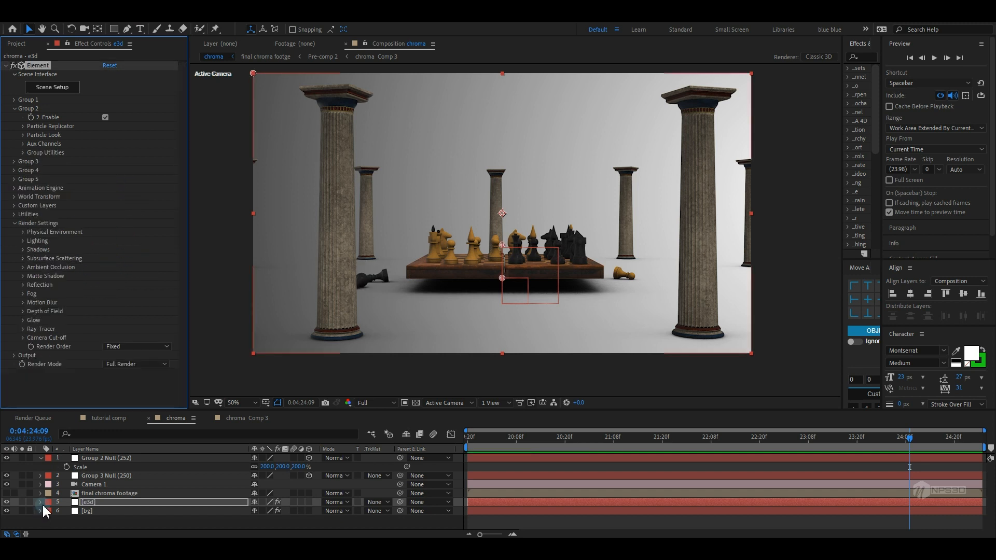
Show the keyed chroma footage layer and undo a trial scale change to 62%
{"action": "left_click", "coordinate": [6, 493]}
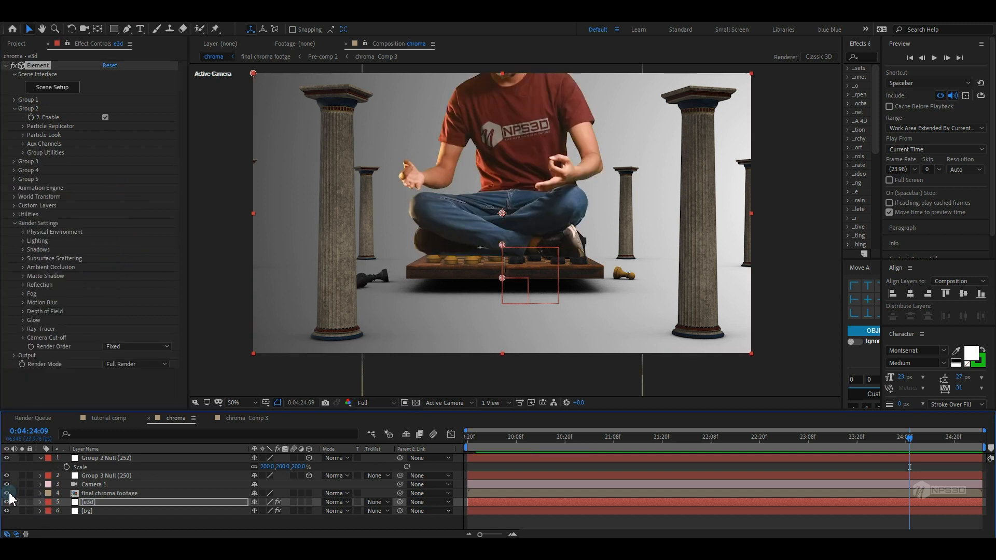
{"action": "left_click", "coordinate": [101, 494]}
{"action": "key", "text": "s"}
{"action": "left_click_drag", "start_coordinate": [267, 502], "coordinate": [252, 507]}
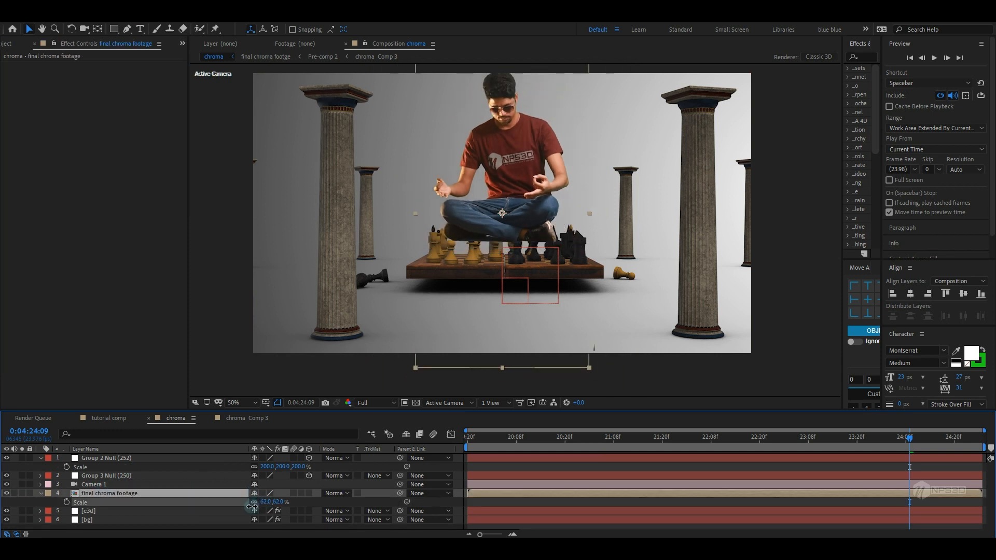
{"action": "key", "text": "ctrl+z"}
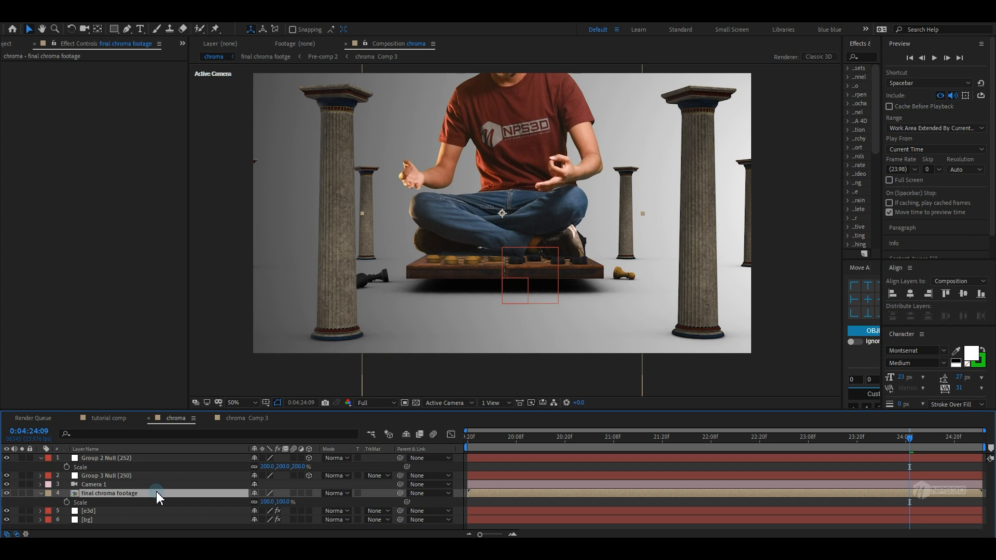
Make the chroma footage layer 3D and scale it to about 74%
{"action": "left_click", "coordinate": [309, 494]}
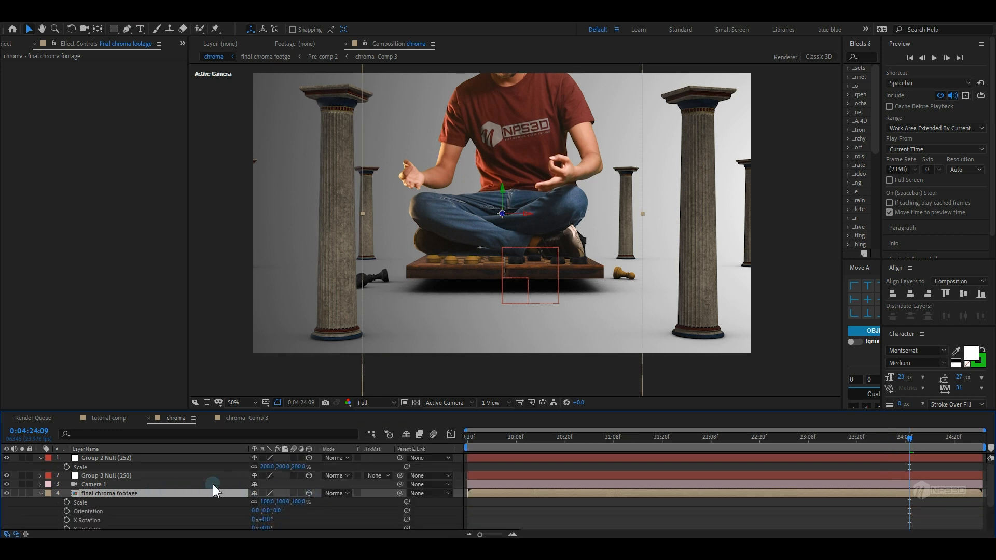
{"action": "key", "text": "s"}
{"action": "left_click_drag", "start_coordinate": [268, 502], "coordinate": [250, 502]}
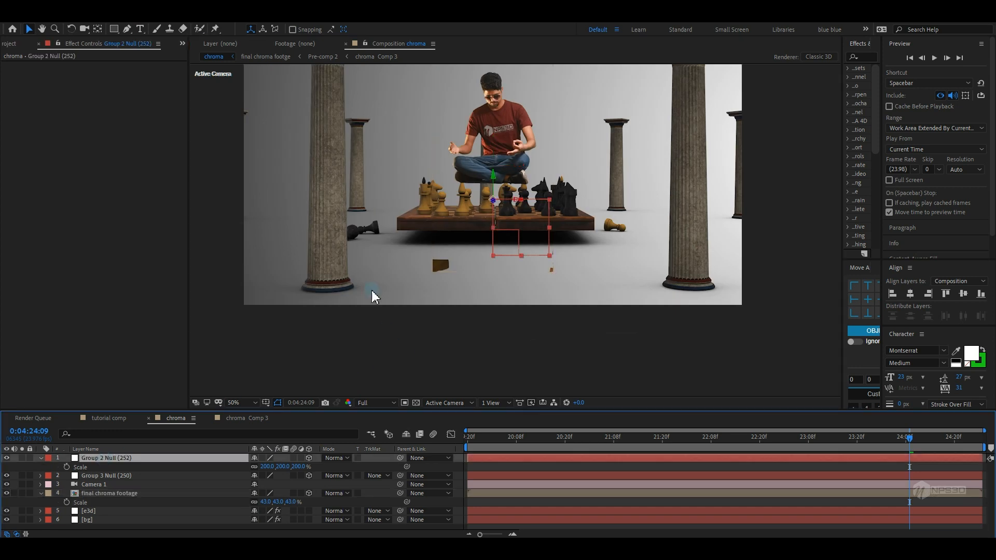
Rotate the Group 2 null 180° on the Y axis
{"action": "key", "text": "r"}
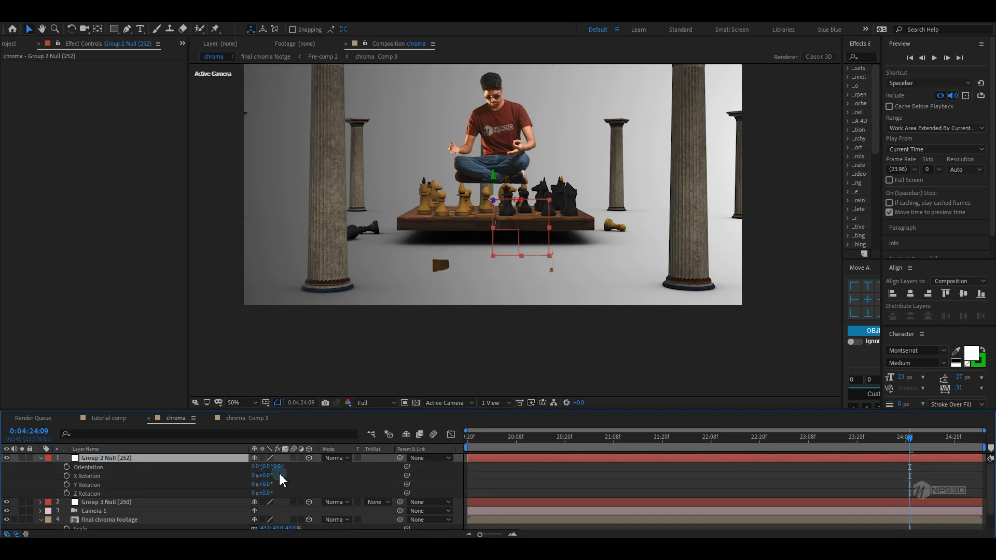
{"action": "left_click_drag", "start_coordinate": [265, 488], "coordinate": [344, 478]}
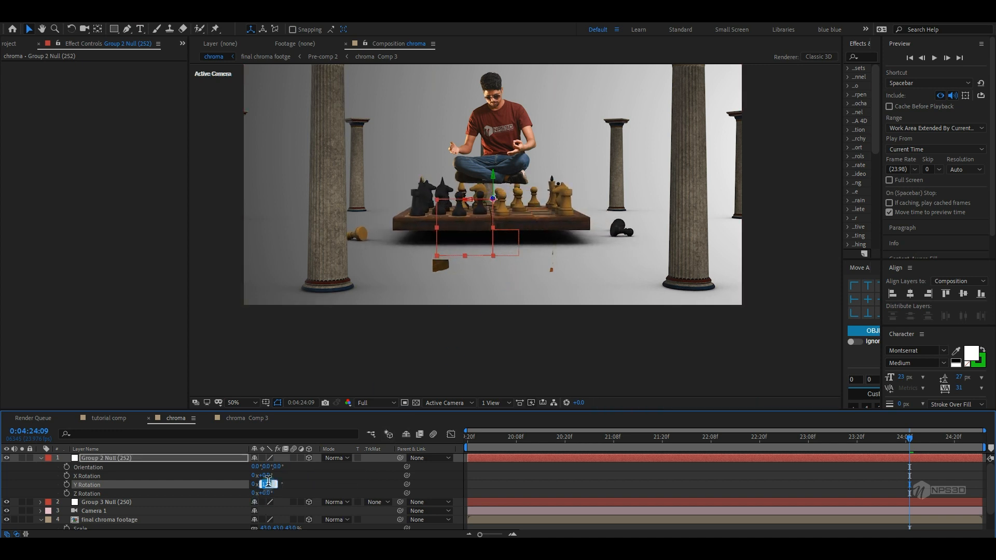
{"action": "type", "text": "180"}
{"action": "left_click", "coordinate": [305, 488]}
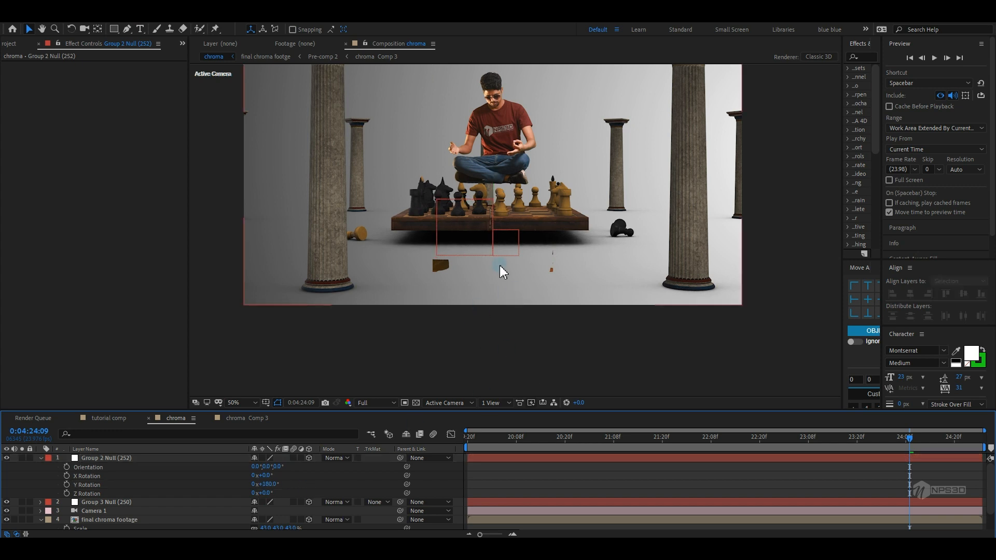
In Top view, move the chroma footage layer over the chess board, then return to the active camera
{"action": "left_click", "coordinate": [41, 458]}
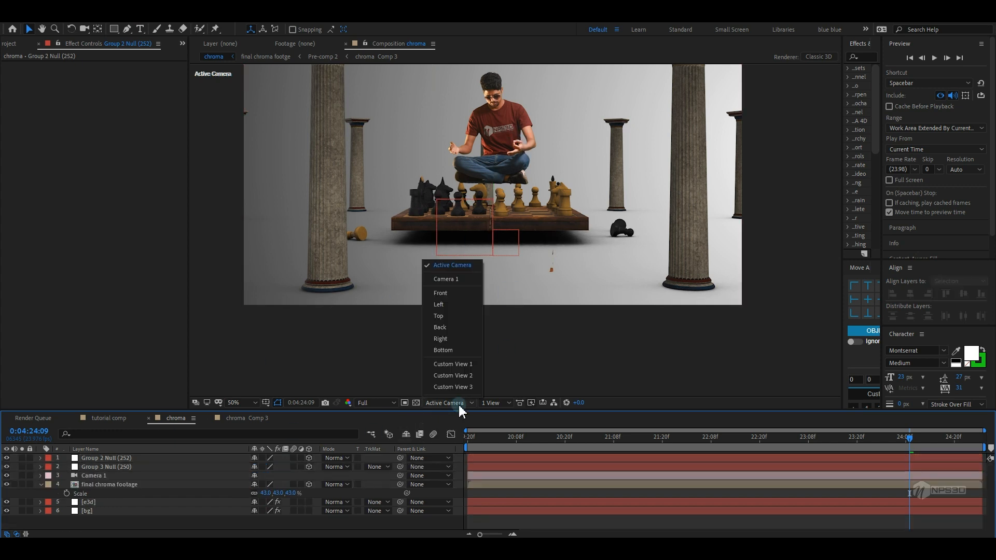
{"action": "left_click", "coordinate": [450, 316]}
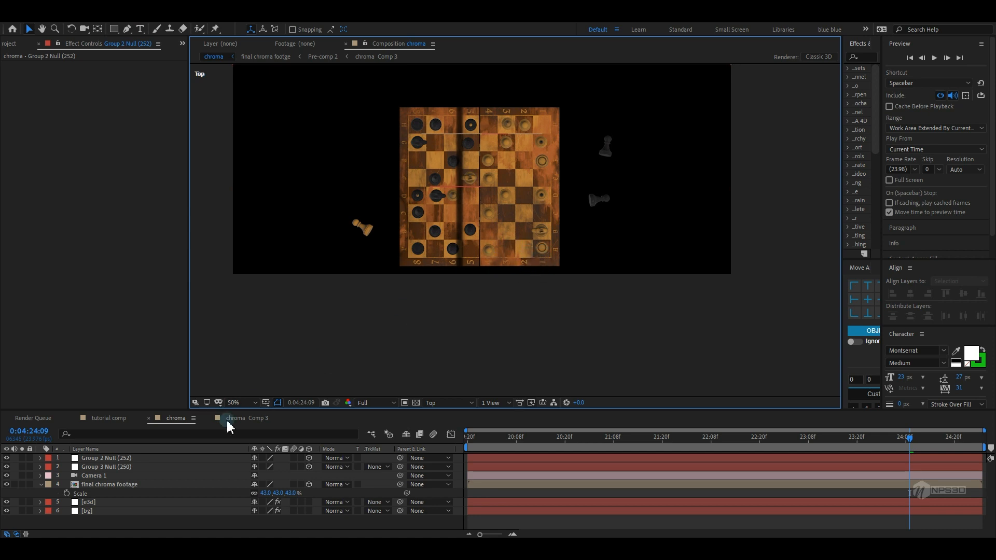
{"action": "left_click", "coordinate": [117, 484]}
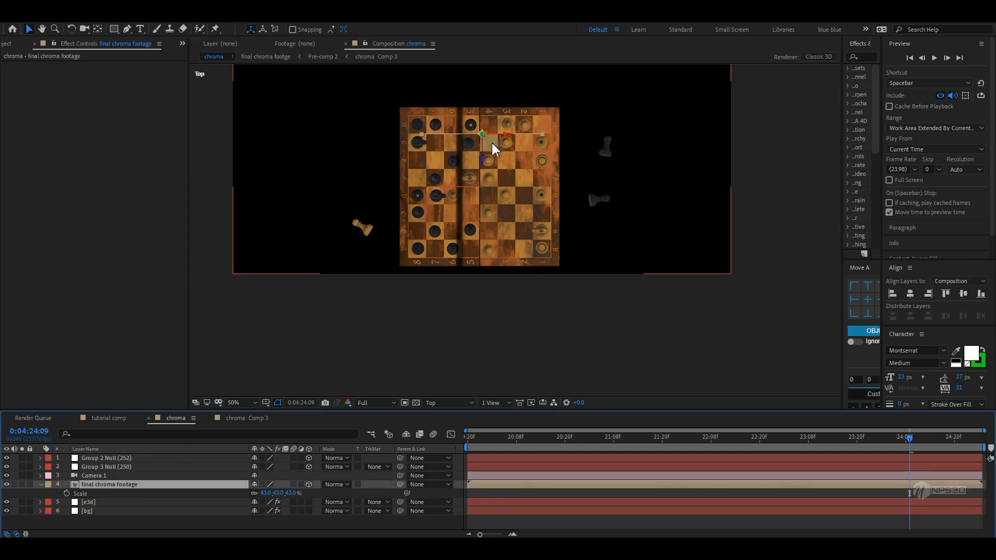
{"action": "left_click_drag", "start_coordinate": [482, 156], "coordinate": [538, 264]}
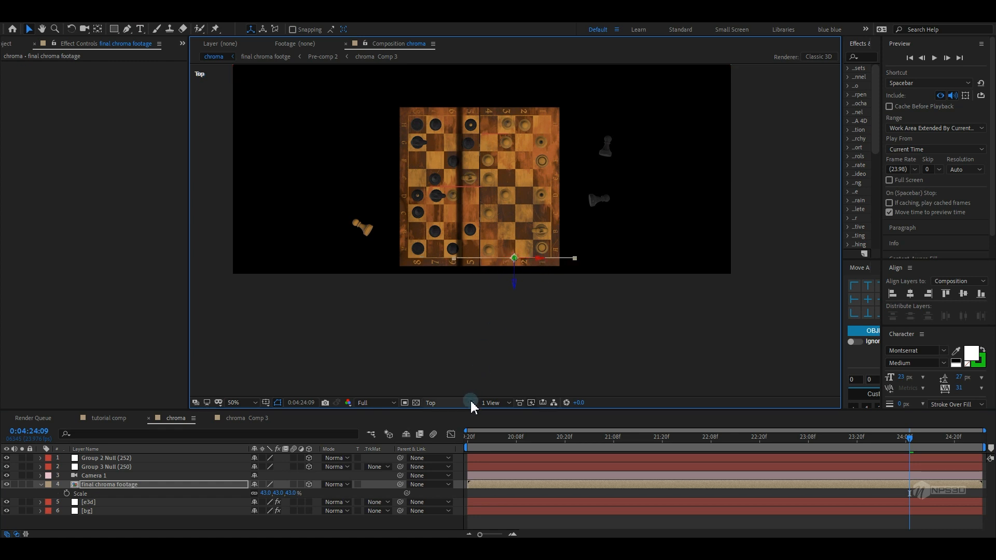
{"action": "left_click", "coordinate": [456, 403]}
{"action": "left_click", "coordinate": [451, 270]}
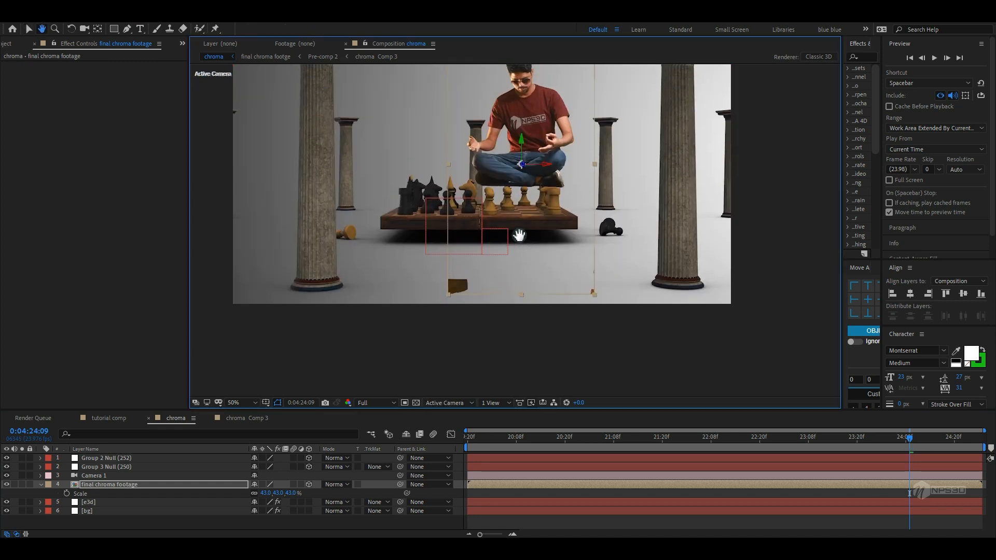
Lower the footage layer onto the board, scale it to 14%, and hide the layer controls
{"action": "left_click_drag", "start_coordinate": [522, 153], "coordinate": [521, 185]}
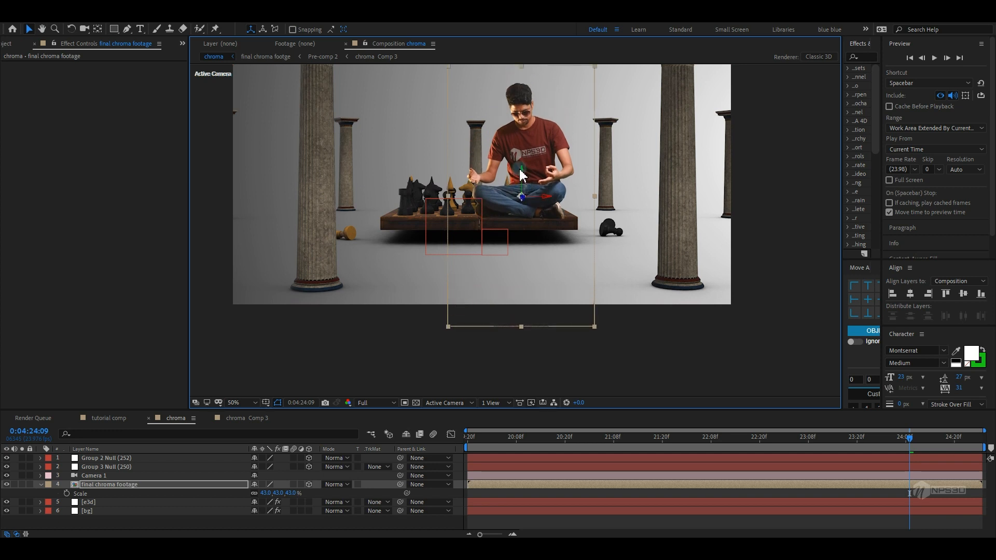
{"action": "left_click_drag", "start_coordinate": [266, 494], "coordinate": [260, 494]}
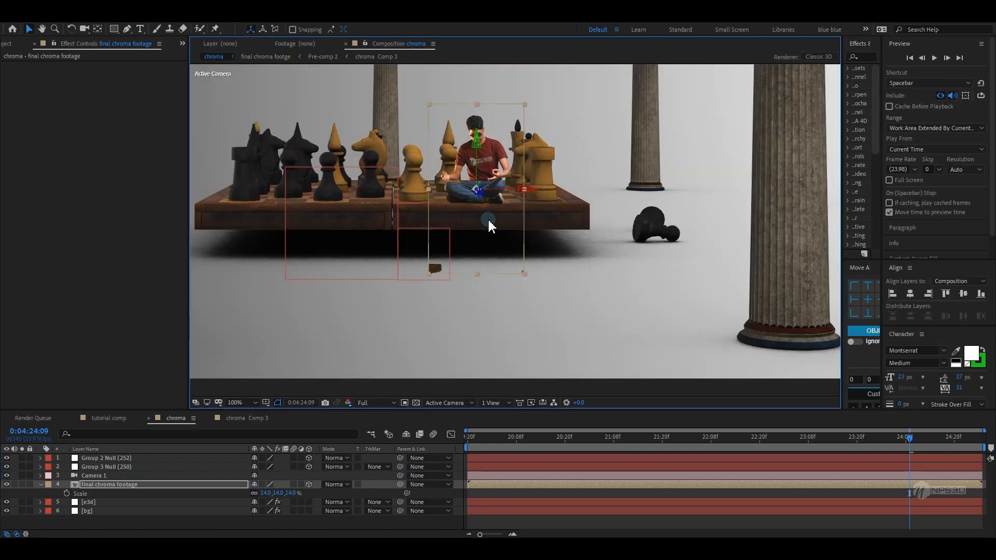
{"action": "key", "text": "ctrl+shift+h"}
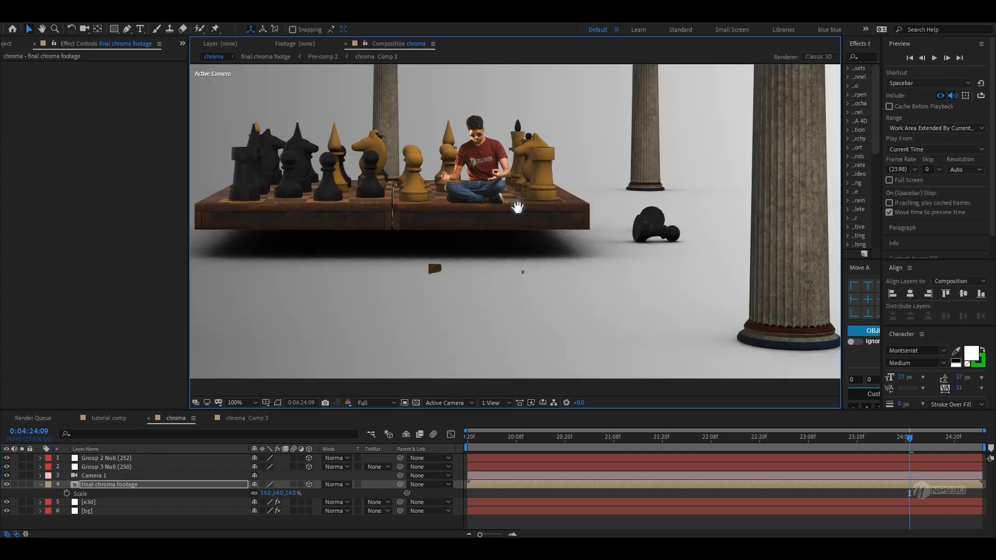
Preview the composition from the start and slightly enlarge the footage layer
{"action": "key", "text": "Home"}
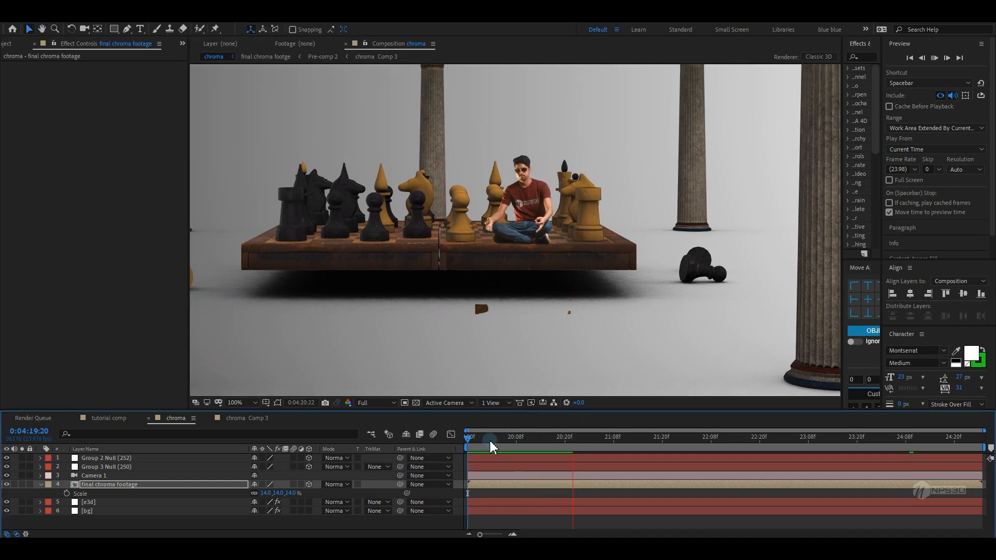
{"action": "key", "text": "space"}
{"action": "key", "text": "comma"}
{"action": "left_click_drag", "start_coordinate": [270, 494], "coordinate": [291, 490]}
Open the e3d layer's Scene Setup, hide the chess pieces Chess_23 and Chess_16, and return to the composition
{"action": "left_click", "coordinate": [89, 502]}
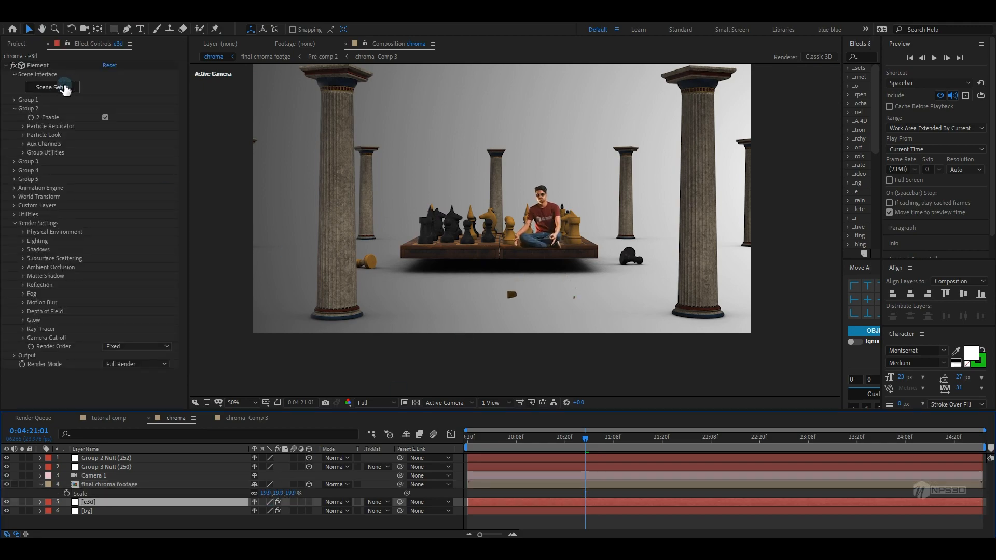
{"action": "left_click", "coordinate": [65, 90]}
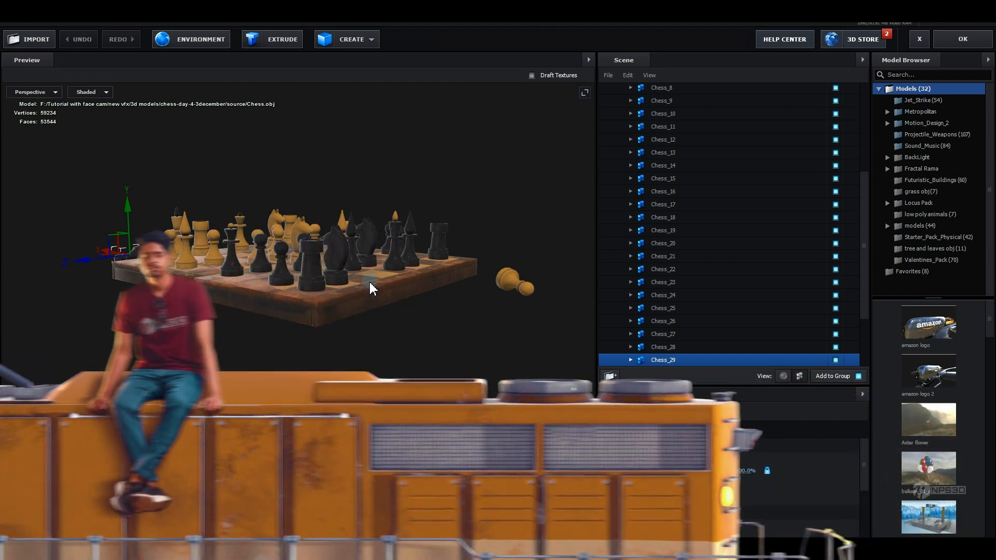
{"action": "left_click_drag", "start_coordinate": [369, 283], "coordinate": [390, 304]}
{"action": "key", "text": "super"}
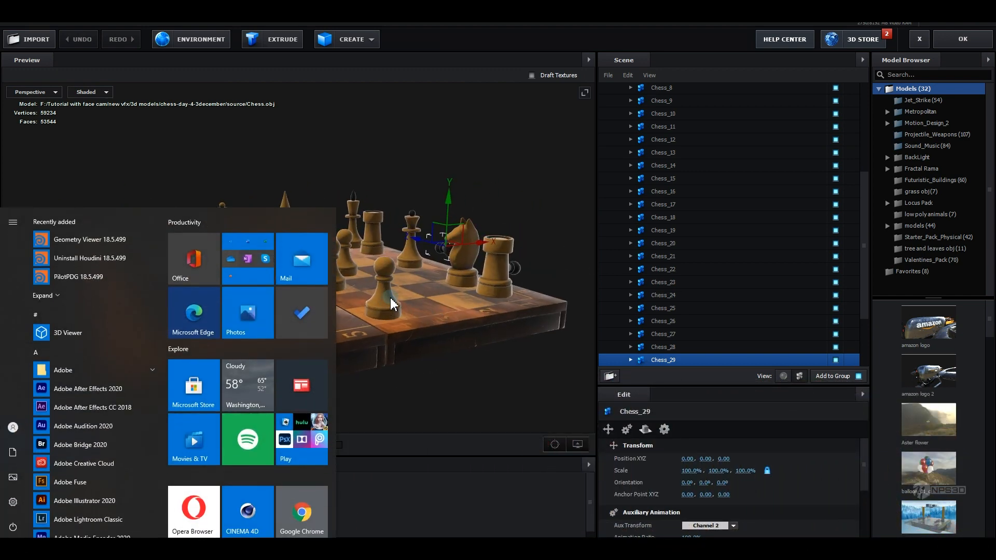
{"action": "key", "text": "super"}
{"action": "left_click", "coordinate": [389, 297]}
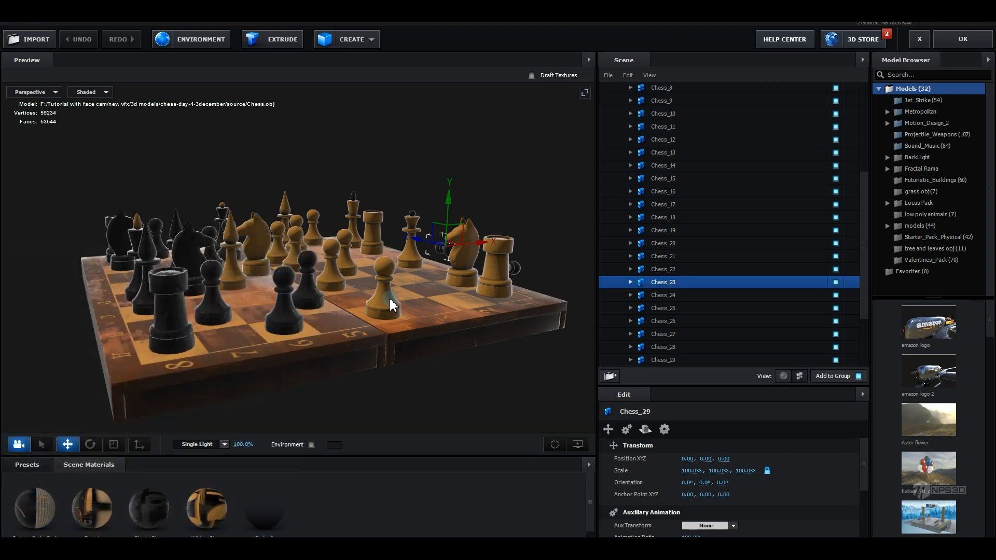
{"action": "left_click", "coordinate": [835, 282]}
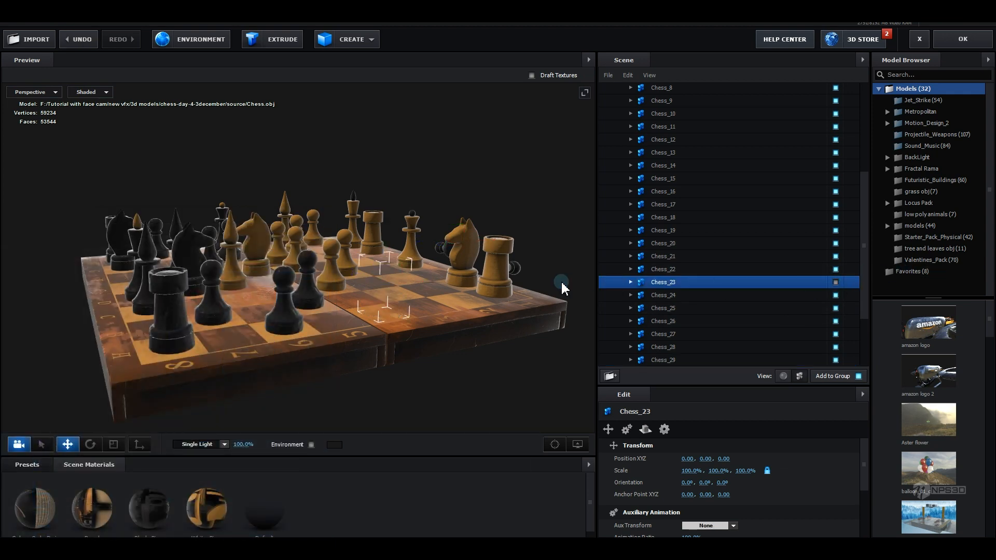
{"action": "left_click", "coordinate": [500, 269]}
{"action": "left_click", "coordinate": [836, 192]}
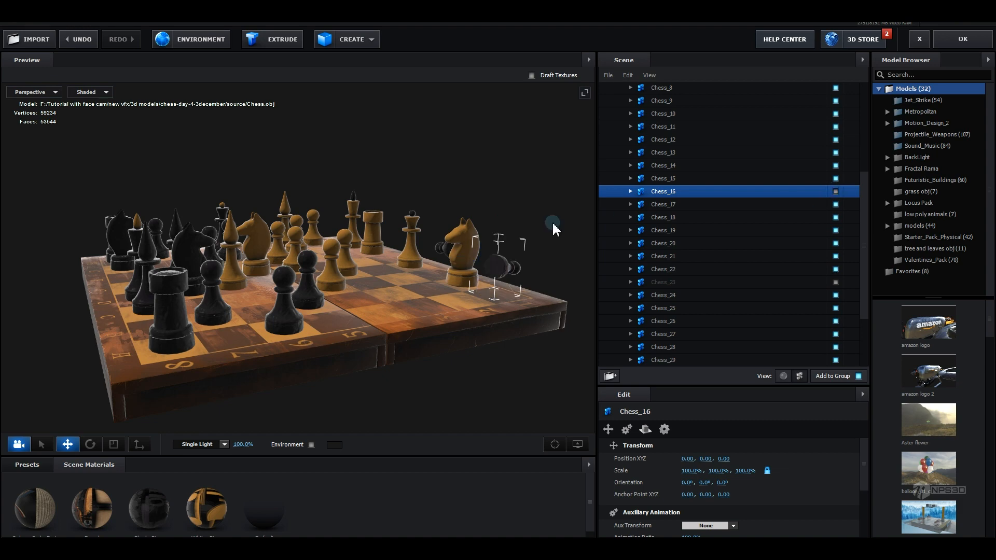
{"action": "left_click_drag", "start_coordinate": [552, 221], "coordinate": [506, 288]}
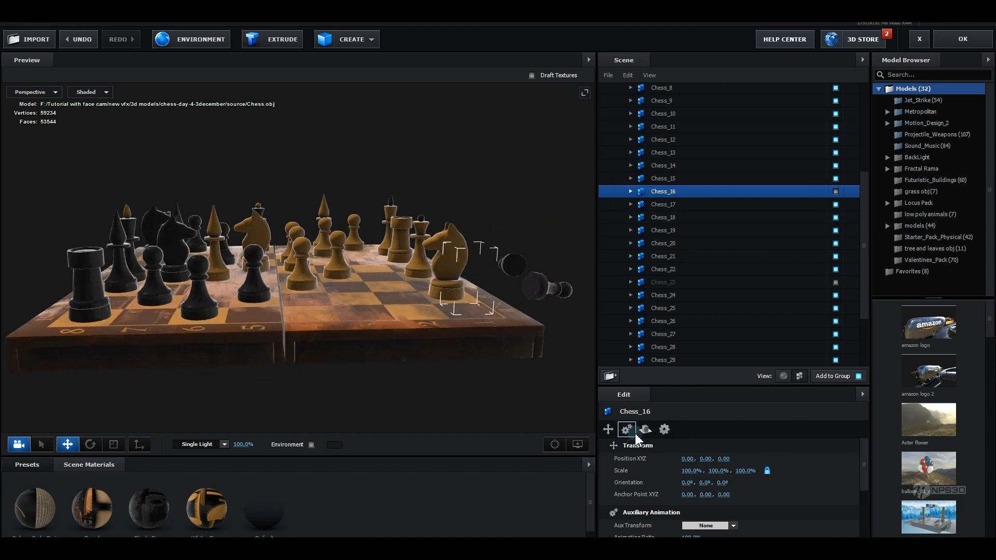
{"action": "left_click_drag", "start_coordinate": [397, 285], "coordinate": [522, 218]}
{"action": "left_click_drag", "start_coordinate": [176, 306], "coordinate": [311, 270]}
{"action": "left_click", "coordinate": [956, 39]}
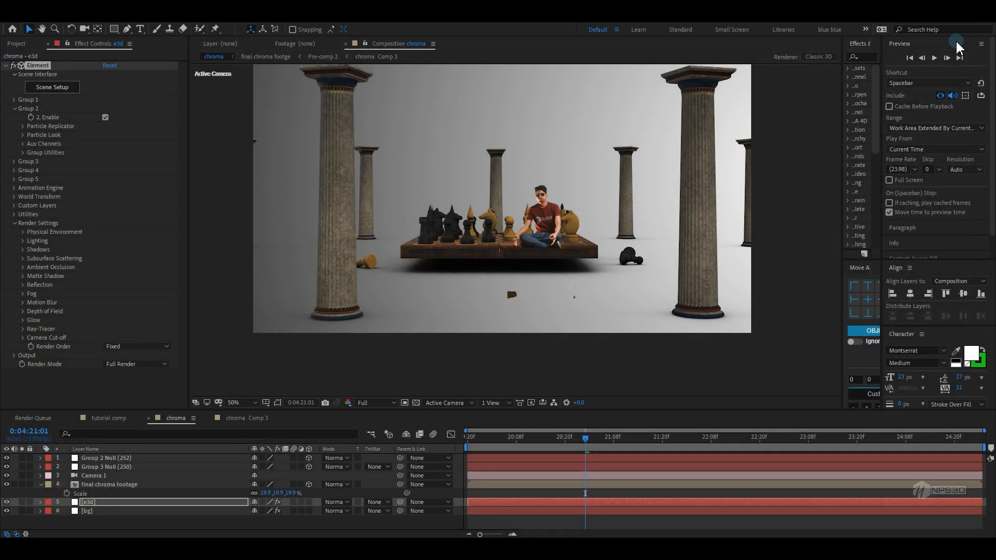
Reposition the footage layer on the board and scale it to 24.5%
{"action": "left_click", "coordinate": [108, 484]}
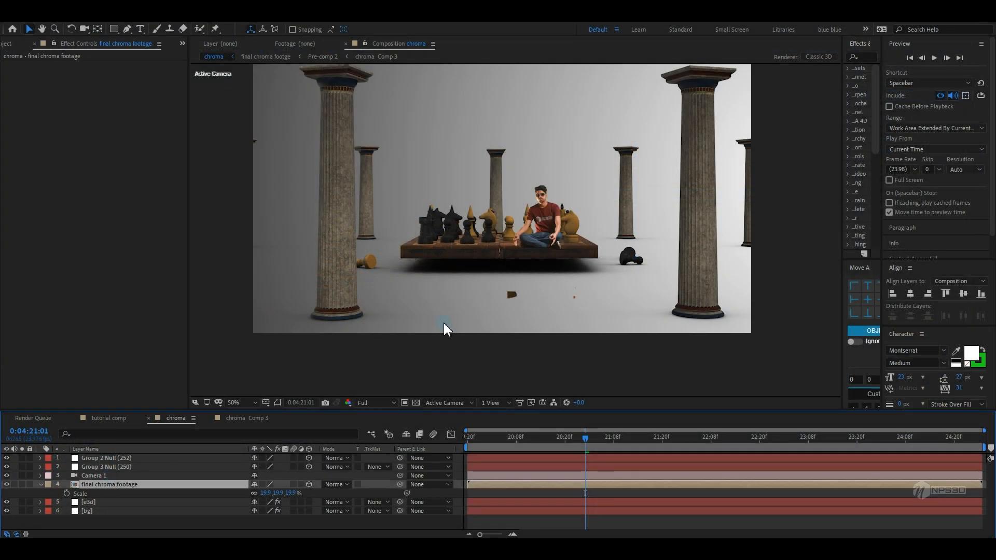
{"action": "key", "text": "period"}
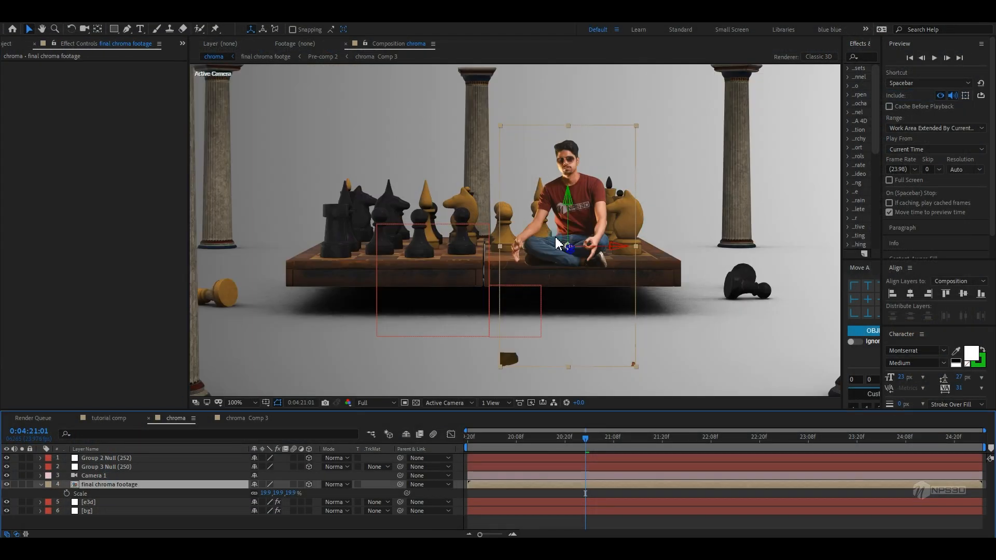
{"action": "left_click_drag", "start_coordinate": [569, 254], "coordinate": [465, 240]}
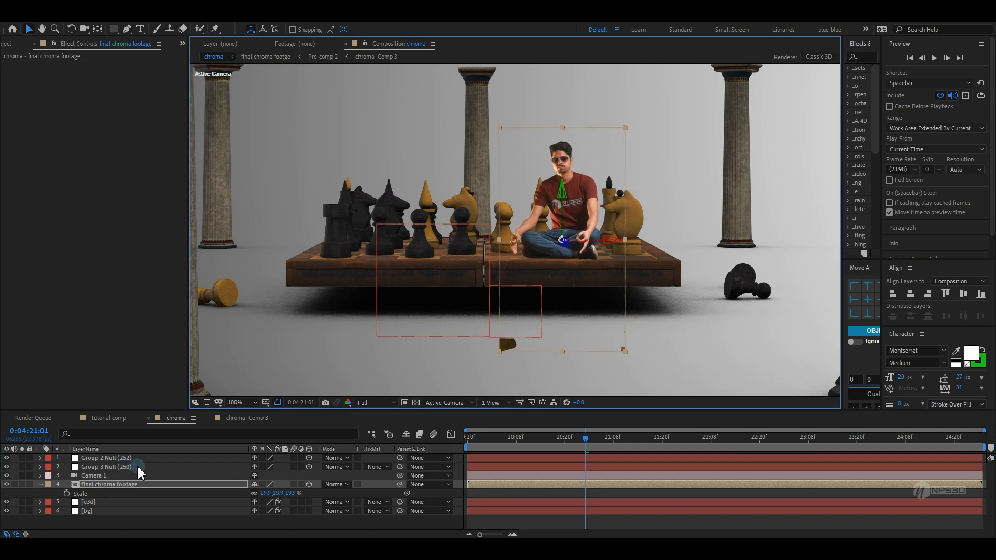
{"action": "left_click_drag", "start_coordinate": [264, 496], "coordinate": [522, 315]}
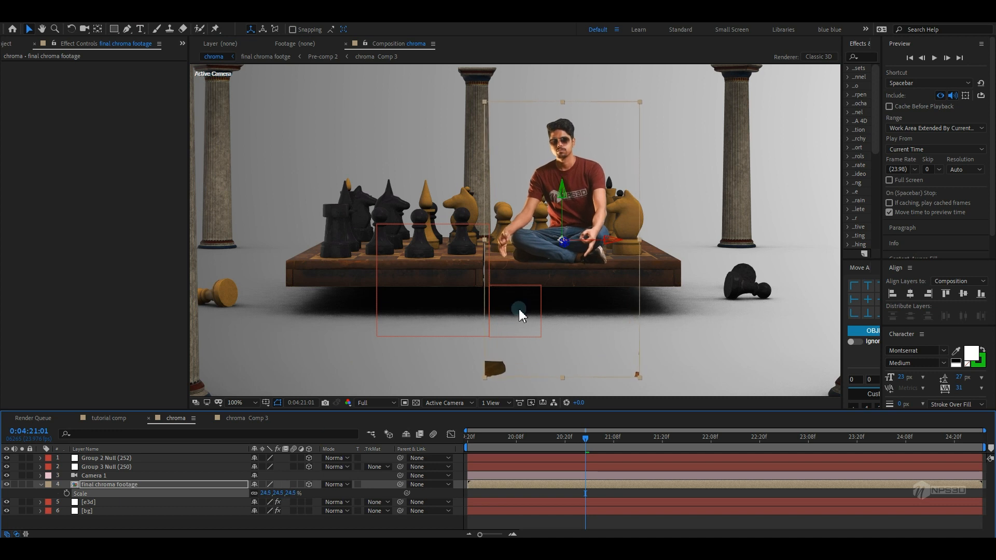
{"action": "left_click_drag", "start_coordinate": [565, 248], "coordinate": [416, 282]}
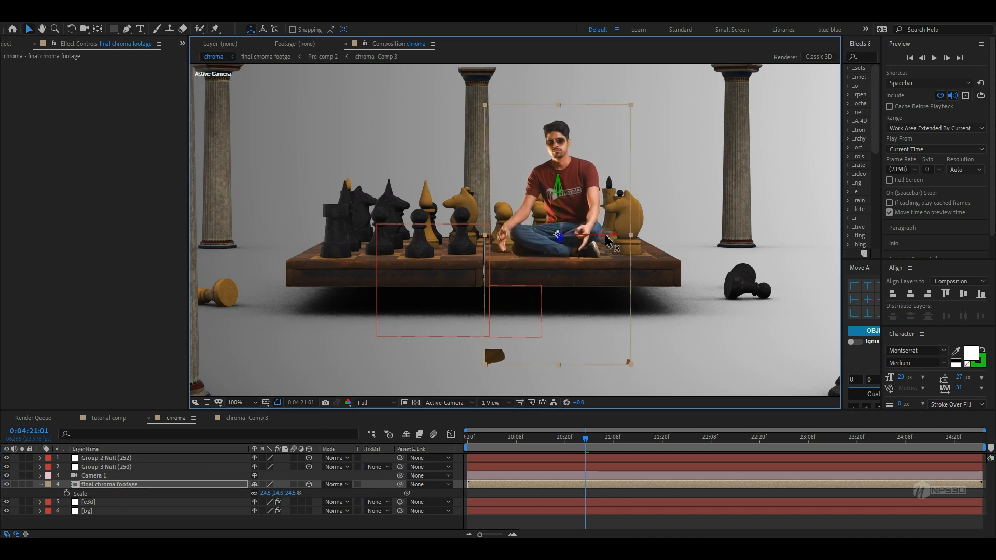
{"action": "left_click", "coordinate": [445, 404]}
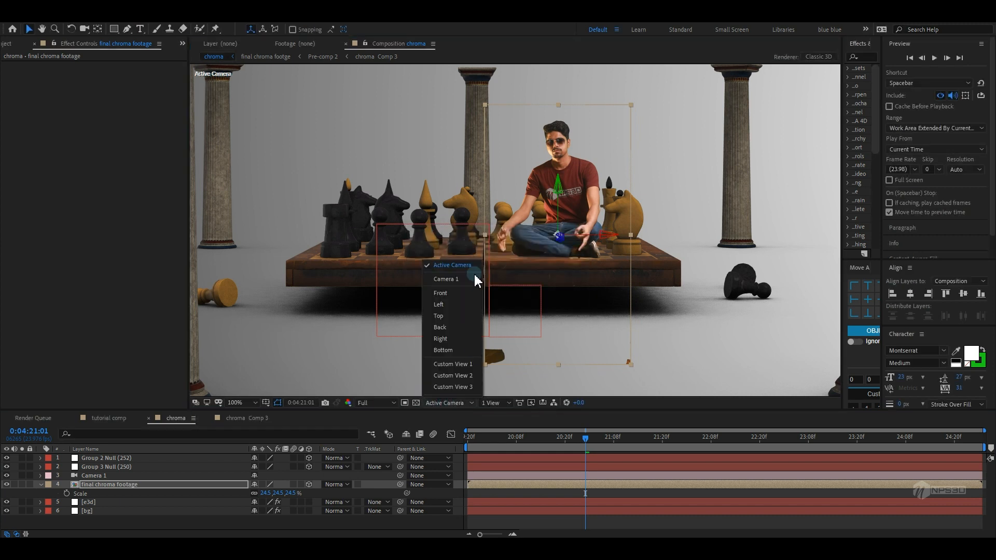
{"action": "left_click", "coordinate": [122, 523]}
In Scene Setup, apply the BackLight_2K_00 environment preset and return to the composition
{"action": "left_click", "coordinate": [152, 520]}
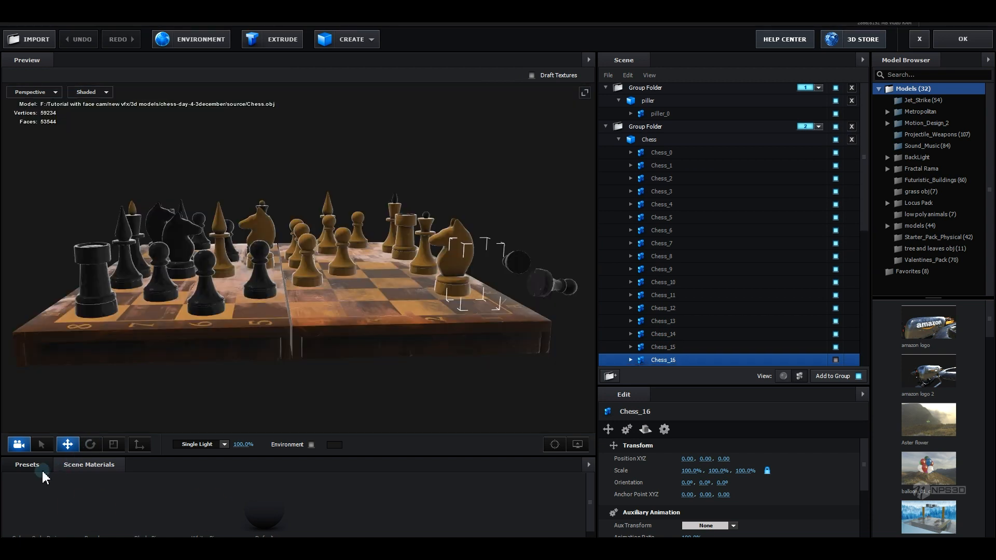
{"action": "left_click", "coordinate": [31, 465]}
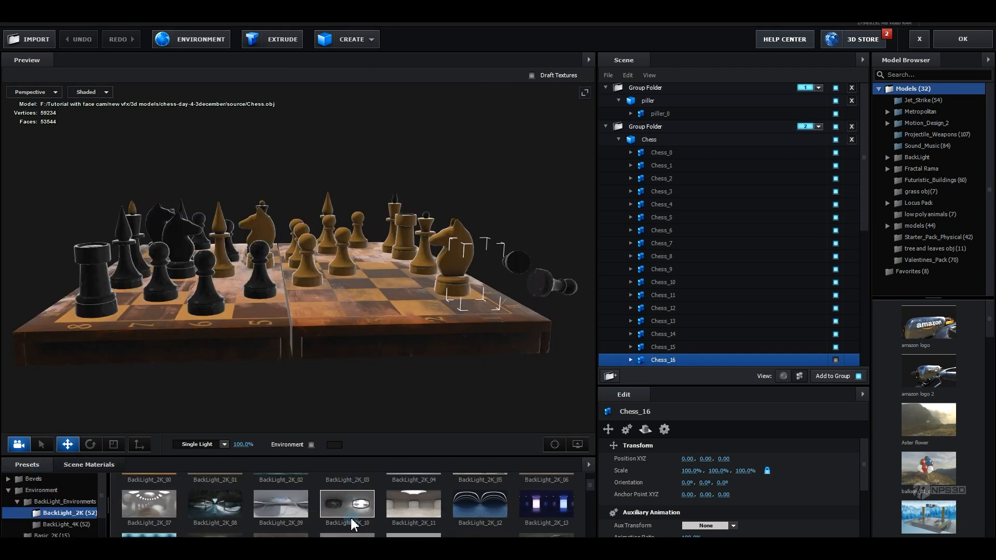
{"action": "scroll", "coordinate": [350, 518], "scroll_direction": "up", "scroll_amount": 1}
{"action": "left_click", "coordinate": [139, 493]}
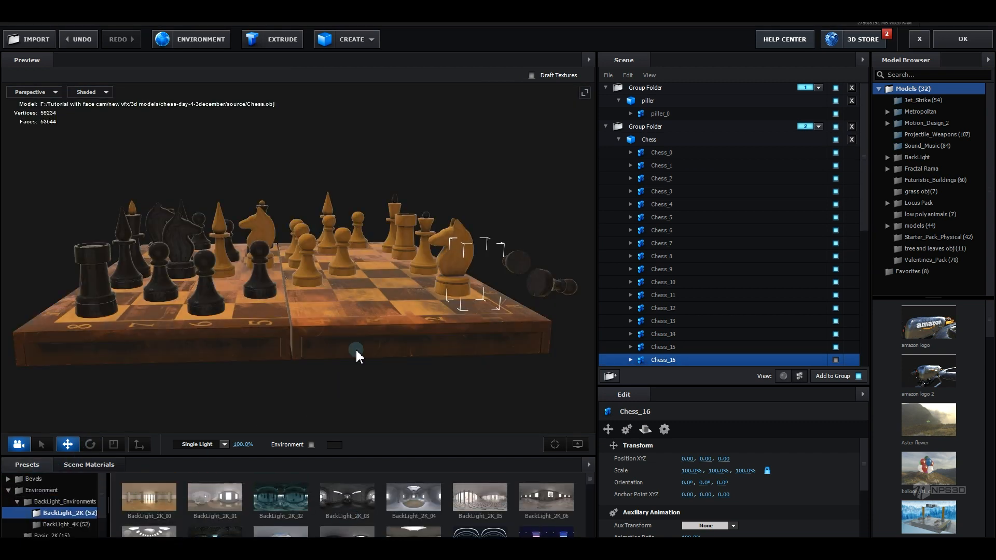
{"action": "left_click", "coordinate": [963, 39]}
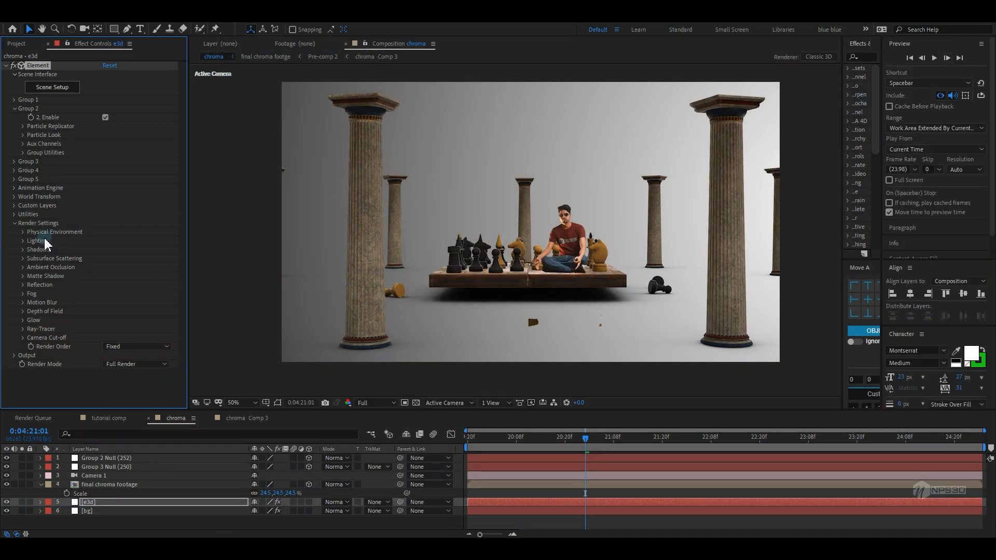
Adjust the Physical Environment: exposure 1.08, gamma 1.61, and environment Y rotation 319°
{"action": "left_click", "coordinate": [23, 233]}
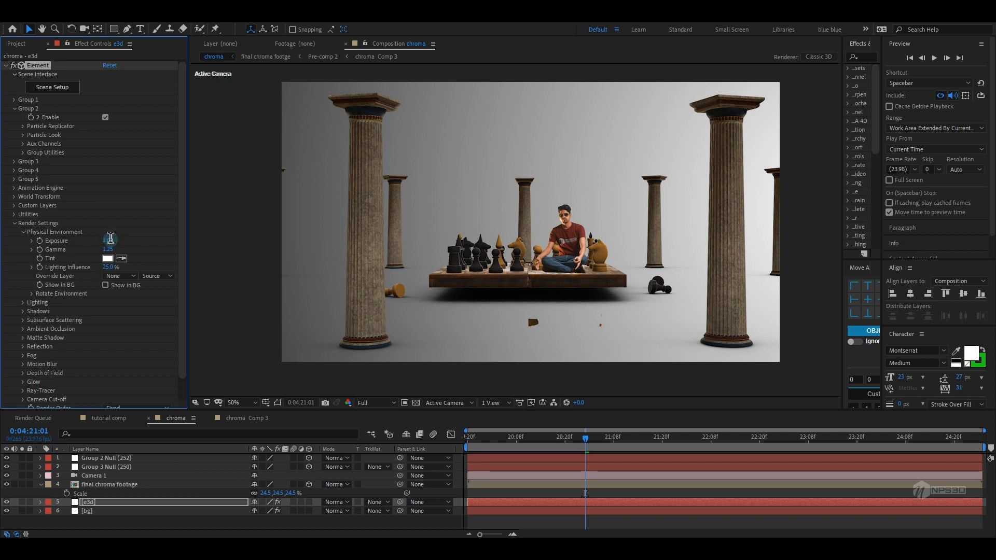
{"action": "left_click", "coordinate": [141, 247]}
{"action": "left_click", "coordinate": [32, 295]}
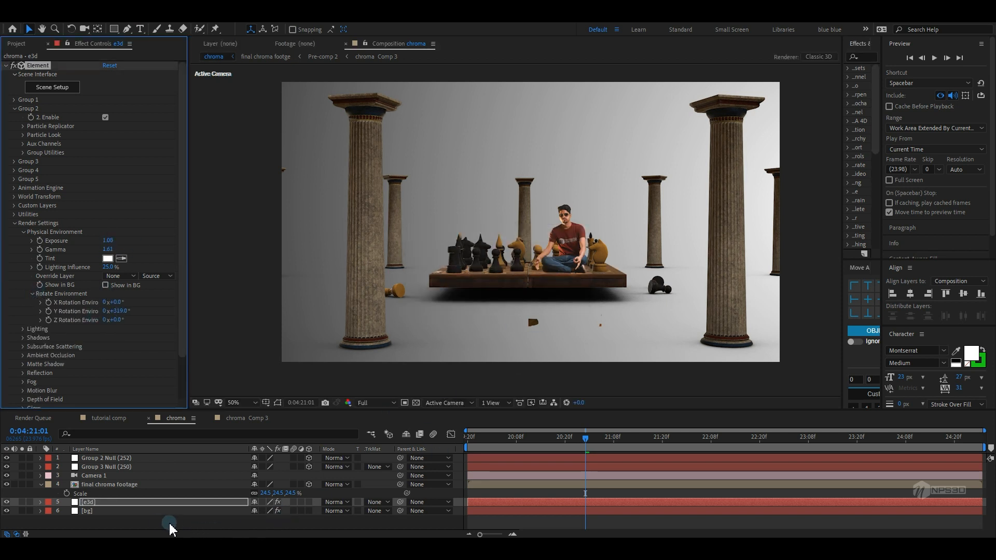
{"action": "right_click", "coordinate": [153, 526]}
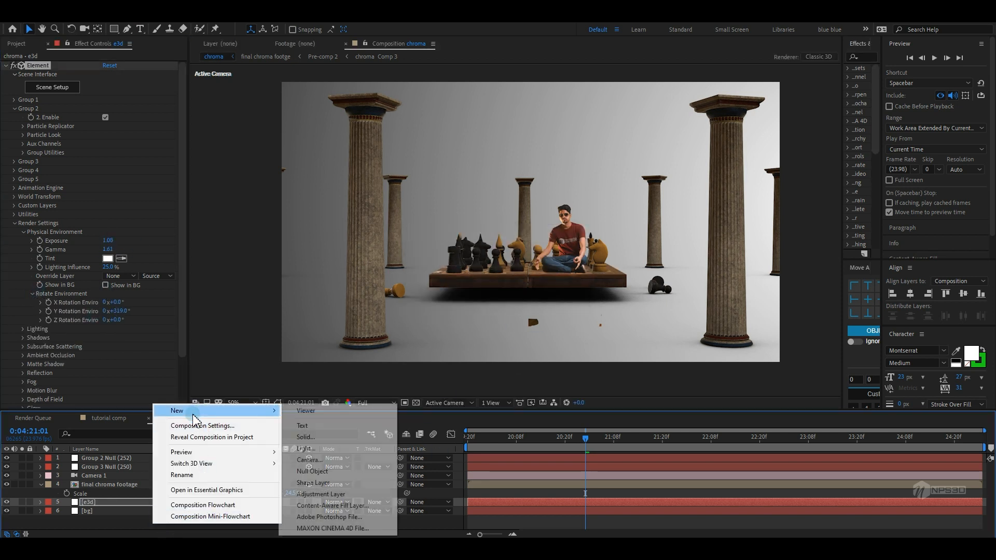
{"action": "left_click", "coordinate": [99, 526]}
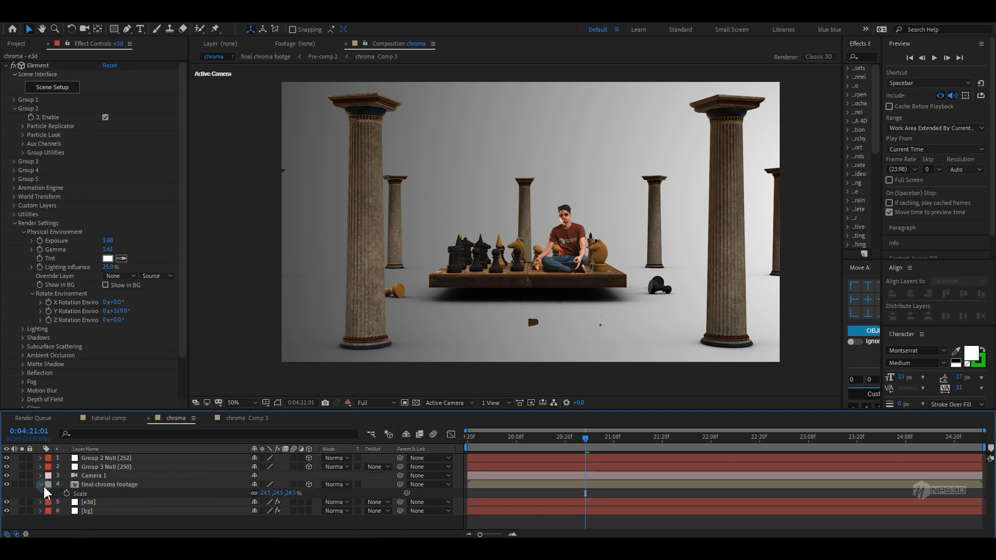
Solo the footage layer and zoom in to inspect the keyed person's edges
{"action": "left_click", "coordinate": [22, 485]}
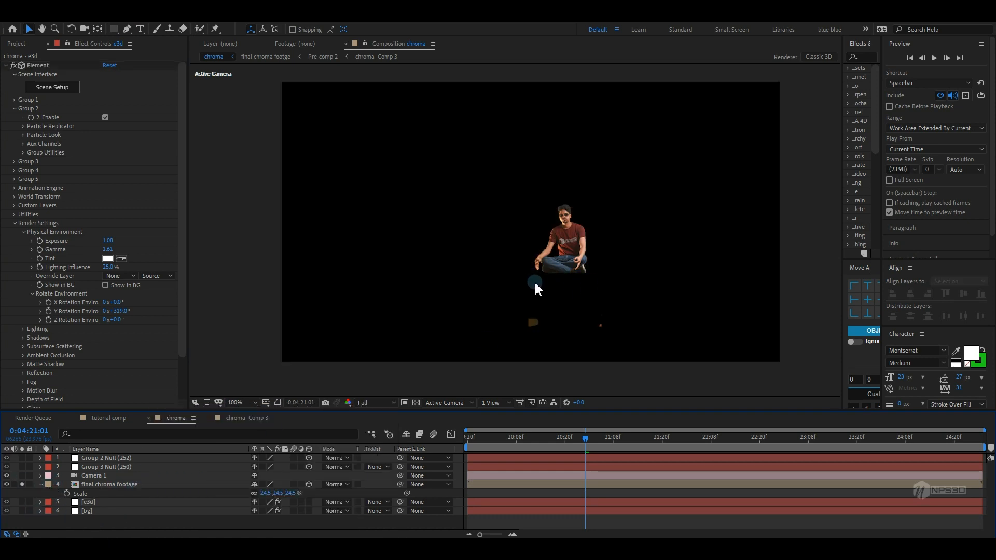
{"action": "scroll", "coordinate": [534, 282], "scroll_direction": "up", "scroll_amount": 5}
{"action": "scroll", "coordinate": [413, 264], "scroll_direction": "down", "scroll_amount": 3}
{"action": "left_click_drag", "start_coordinate": [538, 278], "coordinate": [583, 276]}
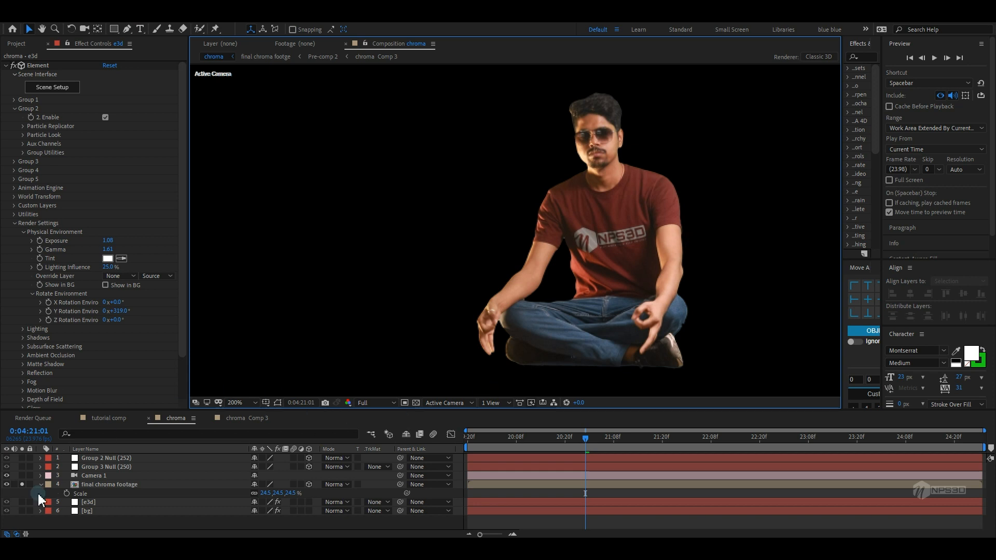
Unsolo the footage layer and add a new Parallel light layer to the composition
{"action": "left_click", "coordinate": [21, 485]}
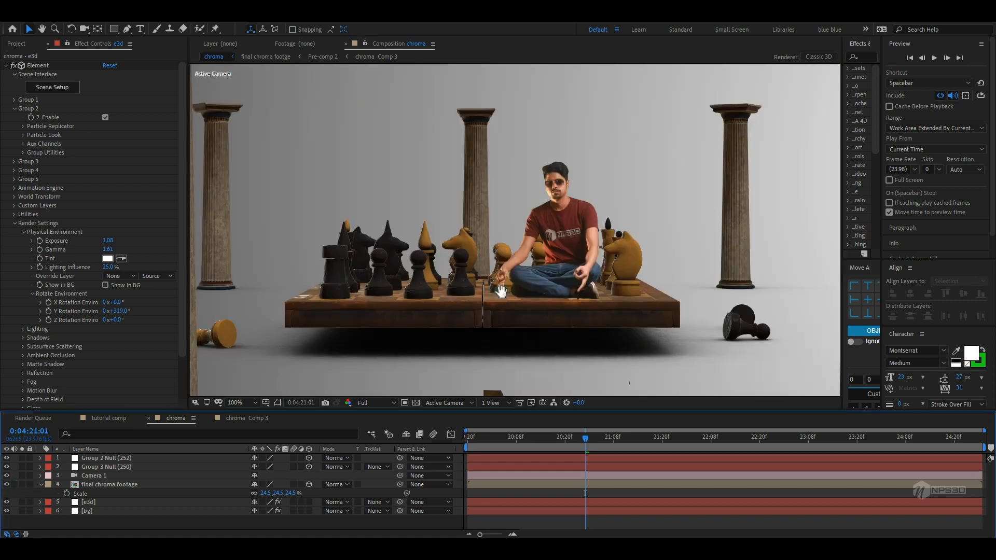
{"action": "right_click", "coordinate": [142, 519]}
{"action": "mouse_move", "coordinate": [172, 407]}
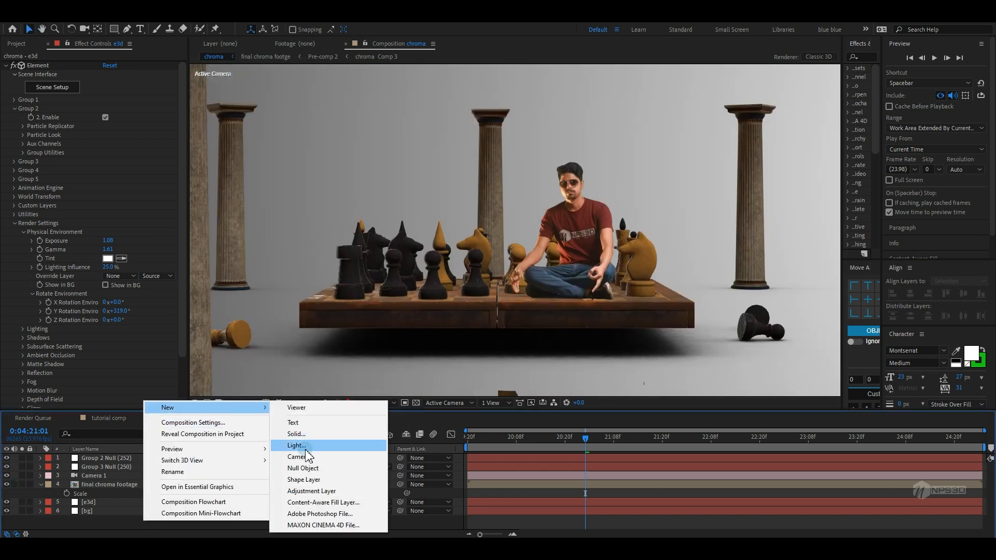
{"action": "left_click", "coordinate": [297, 445]}
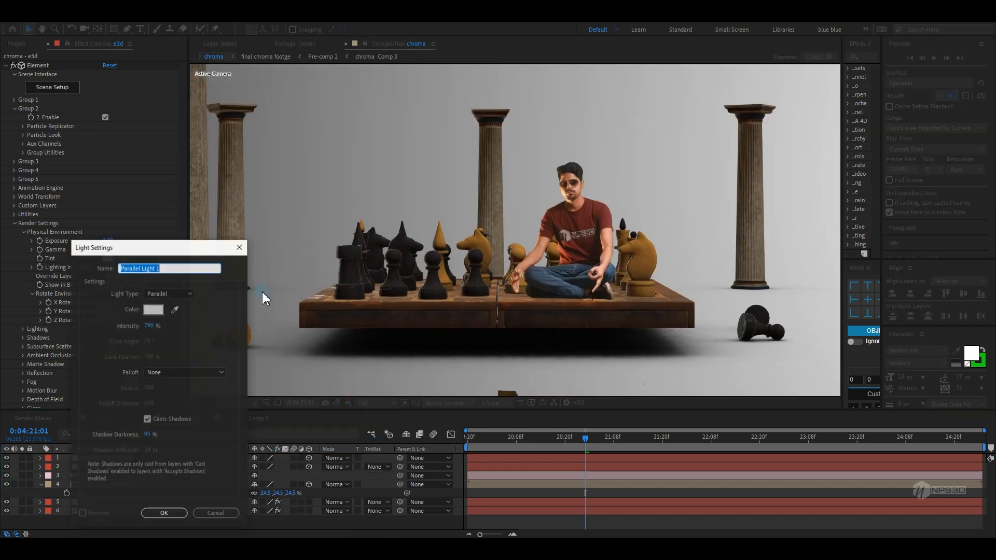
{"action": "left_click", "coordinate": [163, 513]}
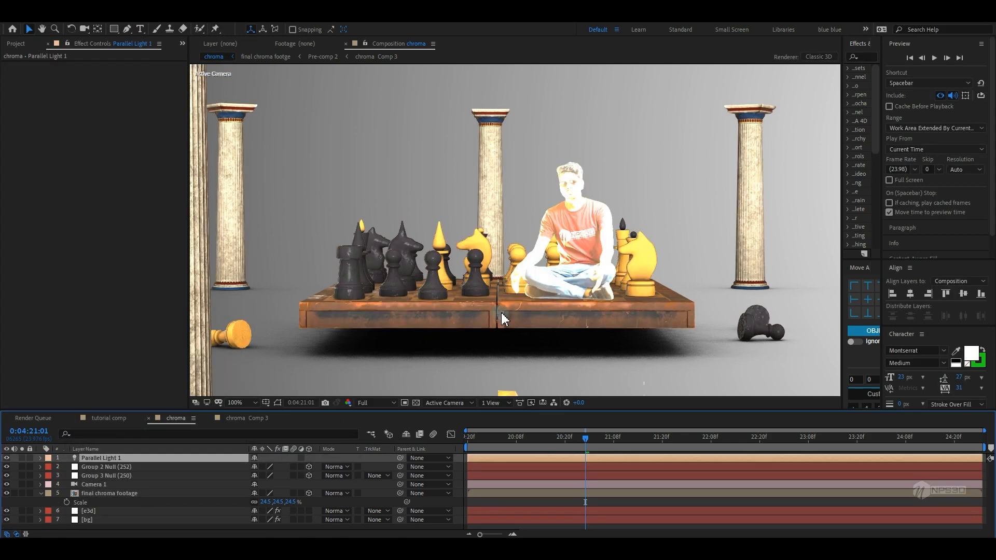
Turn off Accepts Lights in the footage layer's material options
{"action": "scroll", "coordinate": [501, 319], "scroll_direction": "down", "scroll_amount": 2}
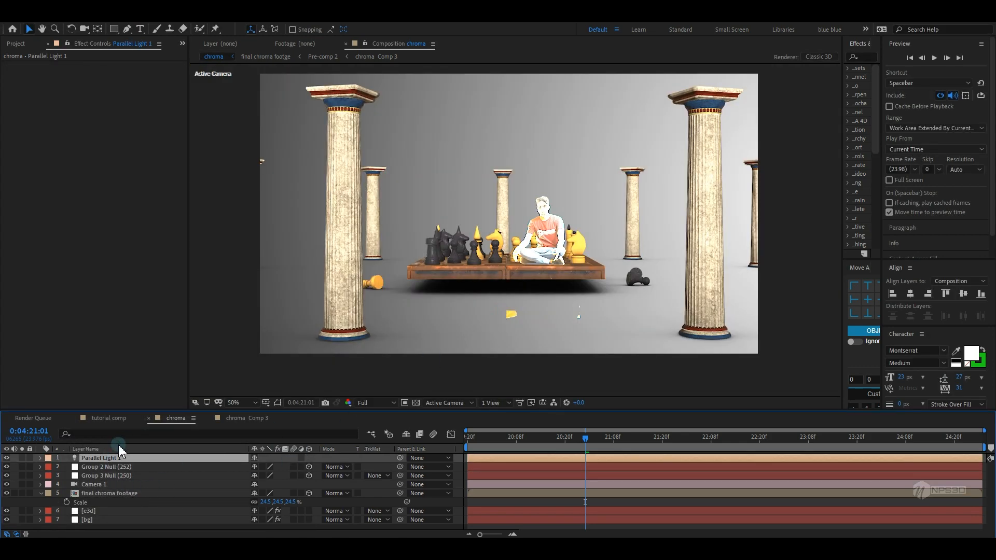
{"action": "left_click", "coordinate": [103, 493]}
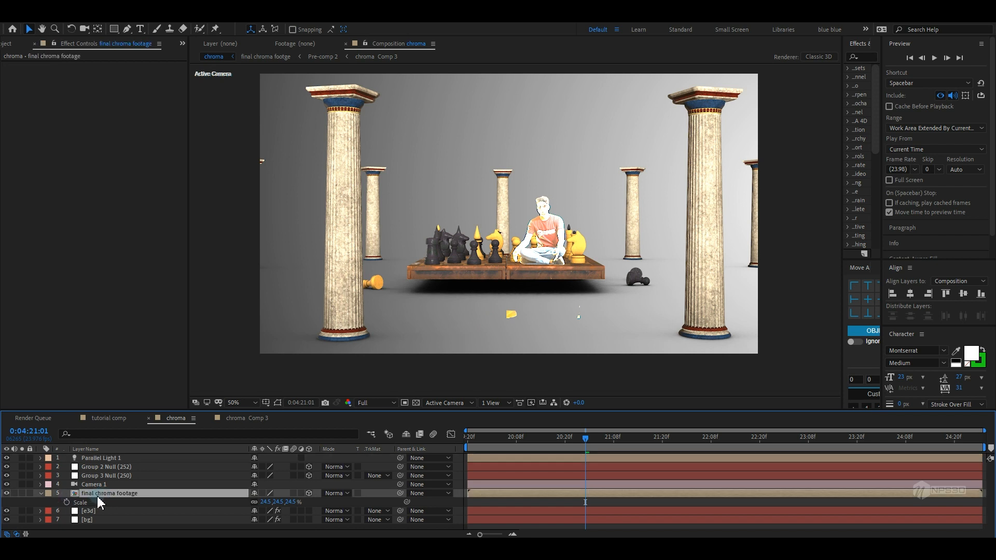
{"action": "key", "text": "a"}
{"action": "key", "text": "a"}
{"action": "scroll", "coordinate": [94, 505], "scroll_direction": "down", "scroll_amount": 3}
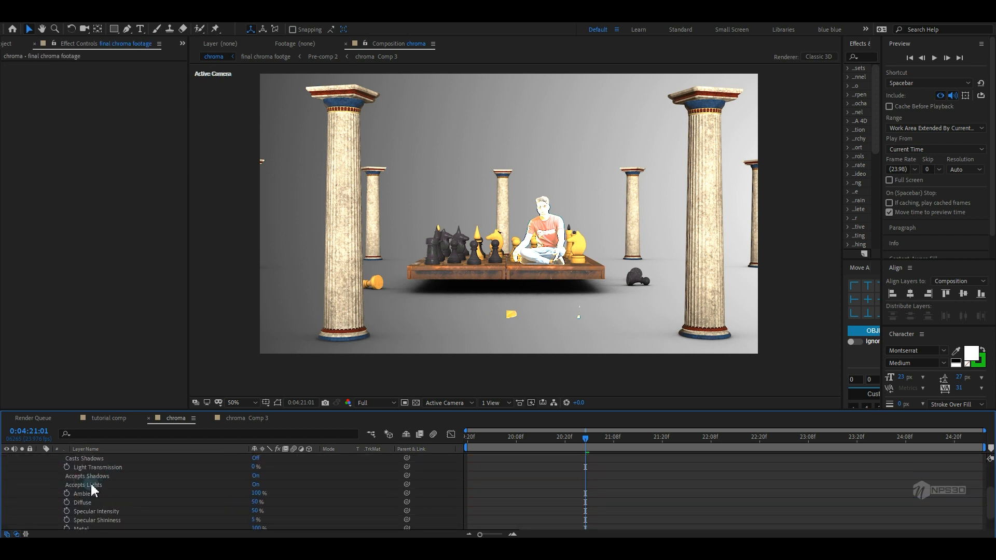
{"action": "left_click", "coordinate": [254, 485]}
{"action": "scroll", "coordinate": [156, 499], "scroll_direction": "up", "scroll_amount": 3}
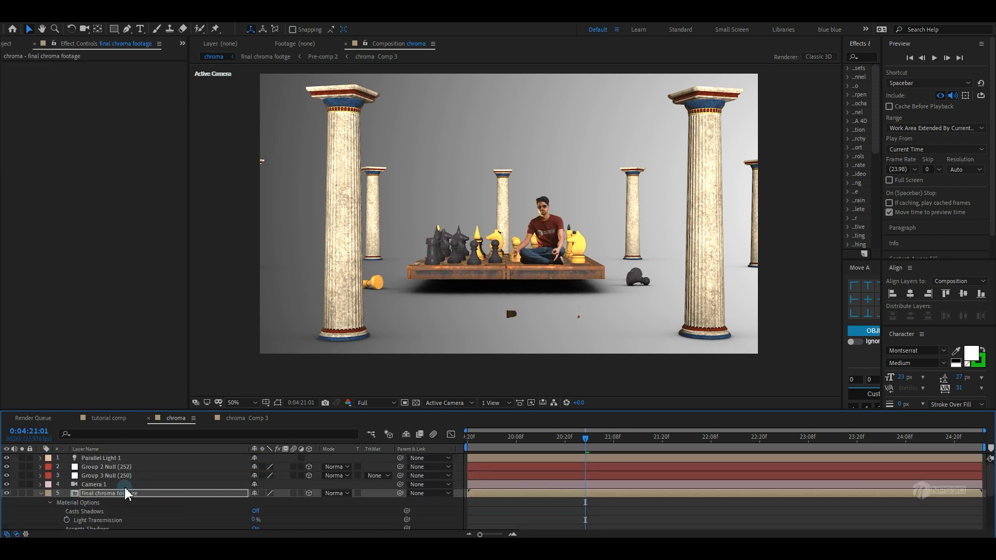
{"action": "left_click", "coordinate": [41, 494]}
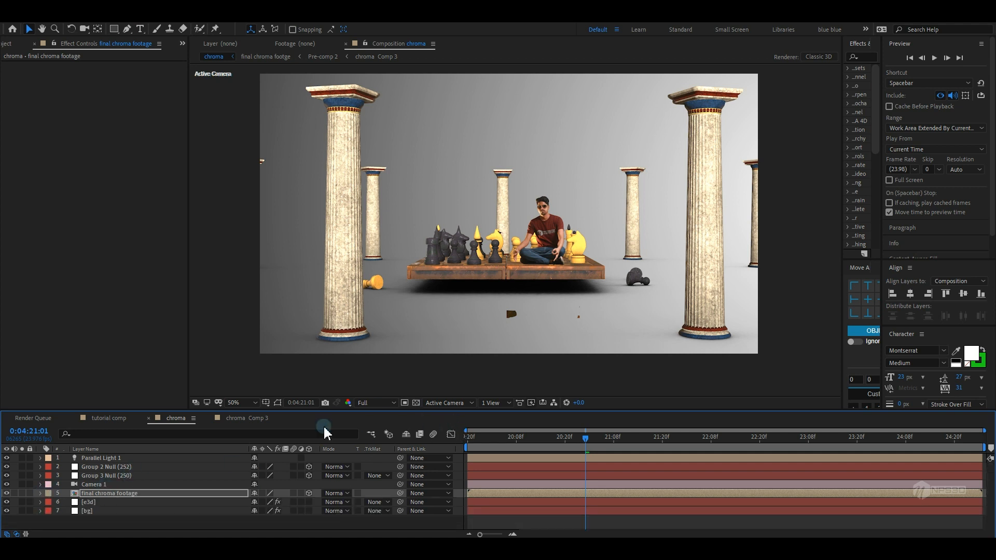
In the Element layer's render settings, enable Shadows using Shadow Mapping with a map size of 8192
{"action": "left_click", "coordinate": [84, 502]}
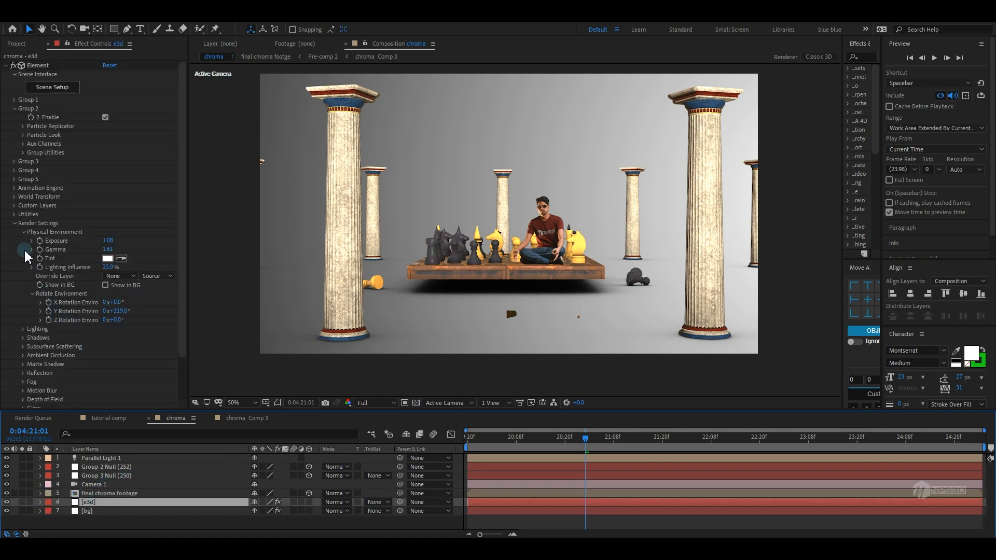
{"action": "left_click", "coordinate": [23, 337]}
{"action": "left_click", "coordinate": [105, 333]}
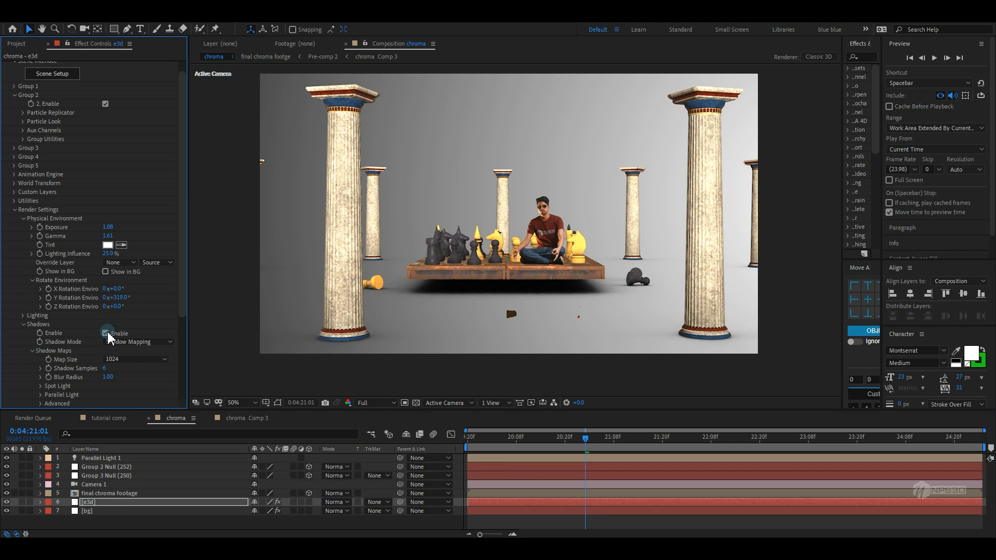
{"action": "left_click", "coordinate": [116, 342]}
{"action": "left_click", "coordinate": [89, 352]}
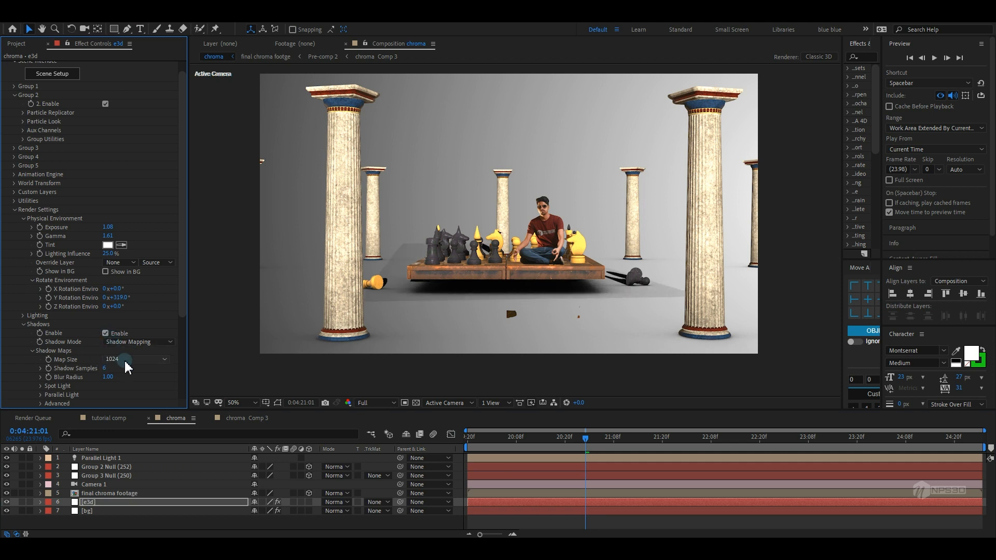
{"action": "left_click", "coordinate": [125, 360]}
{"action": "left_click", "coordinate": [126, 428]}
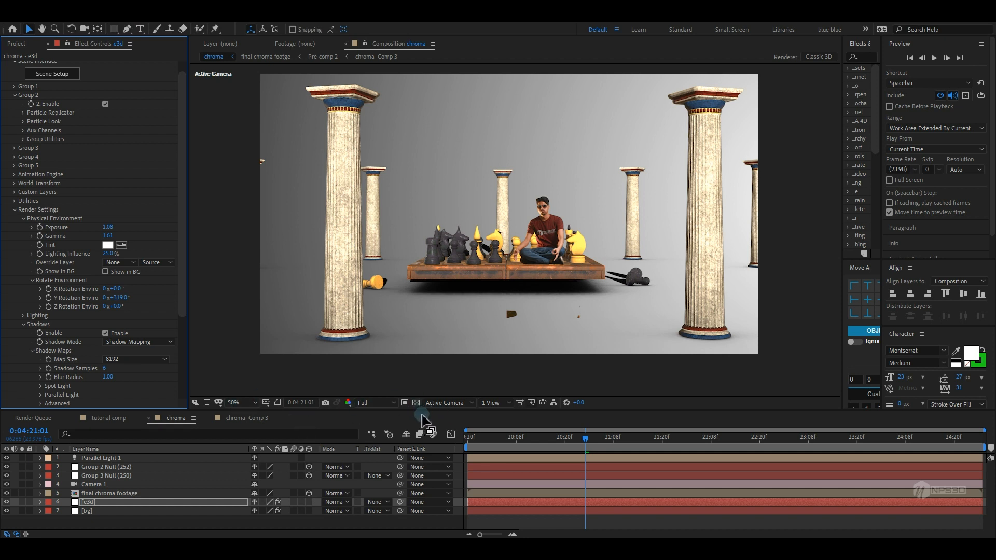
In Top view, move Parallel Light 1 to the front right of the chess board
{"action": "left_click", "coordinate": [454, 404]}
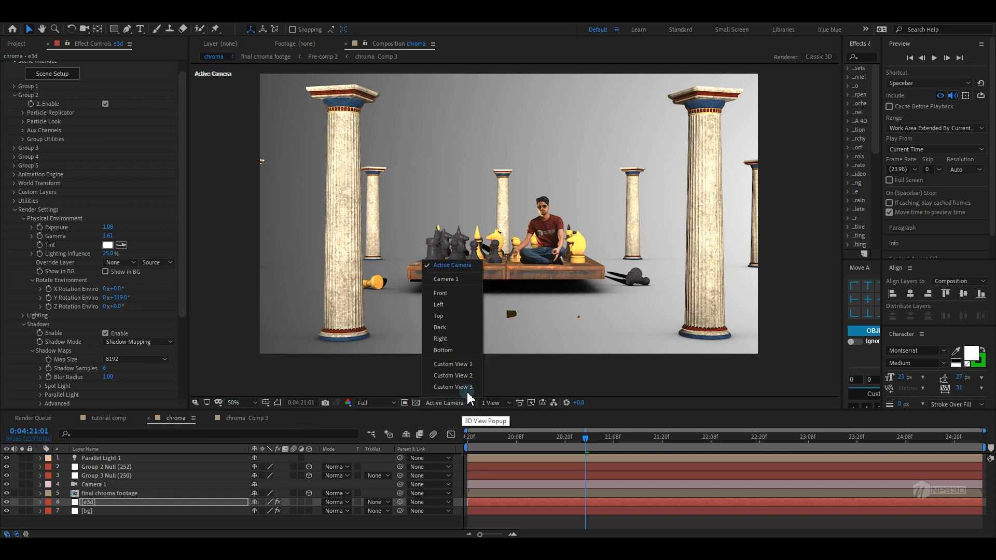
{"action": "left_click", "coordinate": [447, 317]}
{"action": "left_click_drag", "start_coordinate": [511, 265], "coordinate": [497, 204]}
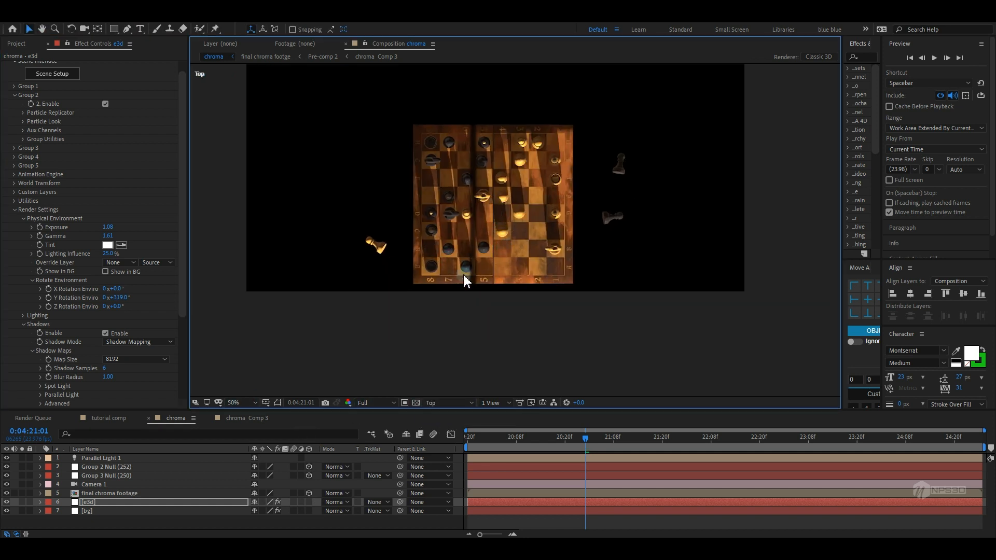
{"action": "scroll", "coordinate": [465, 275], "scroll_direction": "down", "scroll_amount": 2}
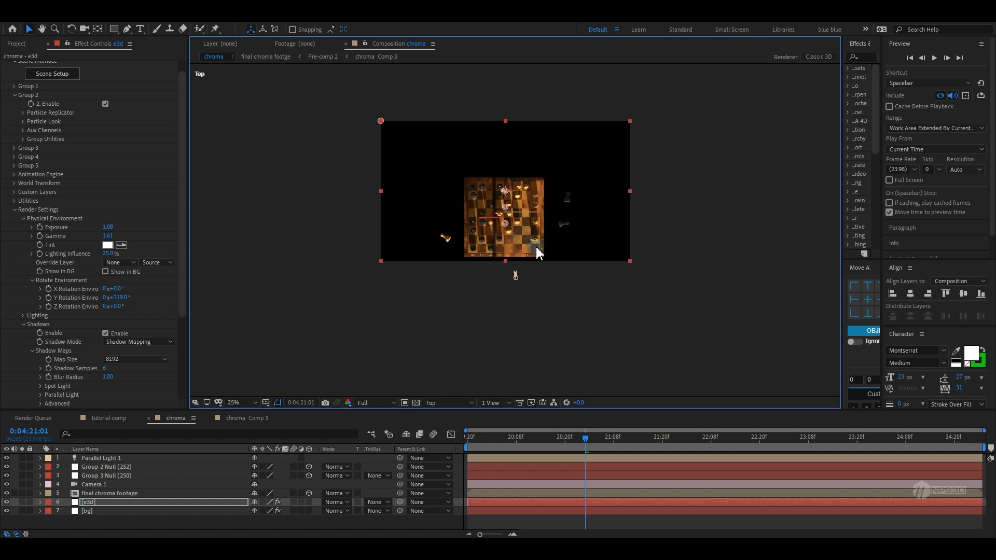
{"action": "left_click", "coordinate": [516, 275]}
{"action": "left_click_drag", "start_coordinate": [536, 283], "coordinate": [612, 285]}
{"action": "left_click_drag", "start_coordinate": [506, 193], "coordinate": [503, 240]}
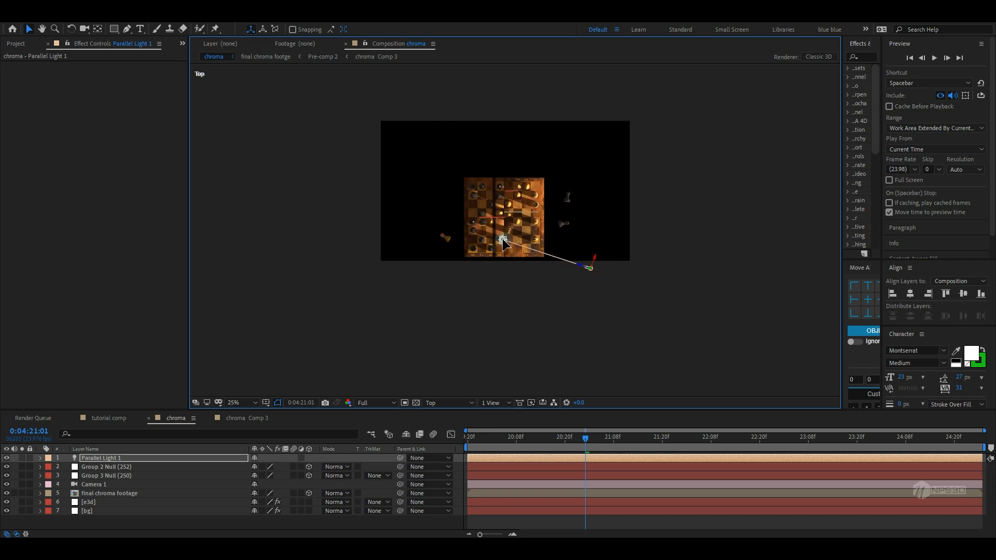
Adjust Parallel Light 1's height in Left view and return to the Active Camera view
{"action": "left_click", "coordinate": [448, 407]}
{"action": "left_click", "coordinate": [439, 306]}
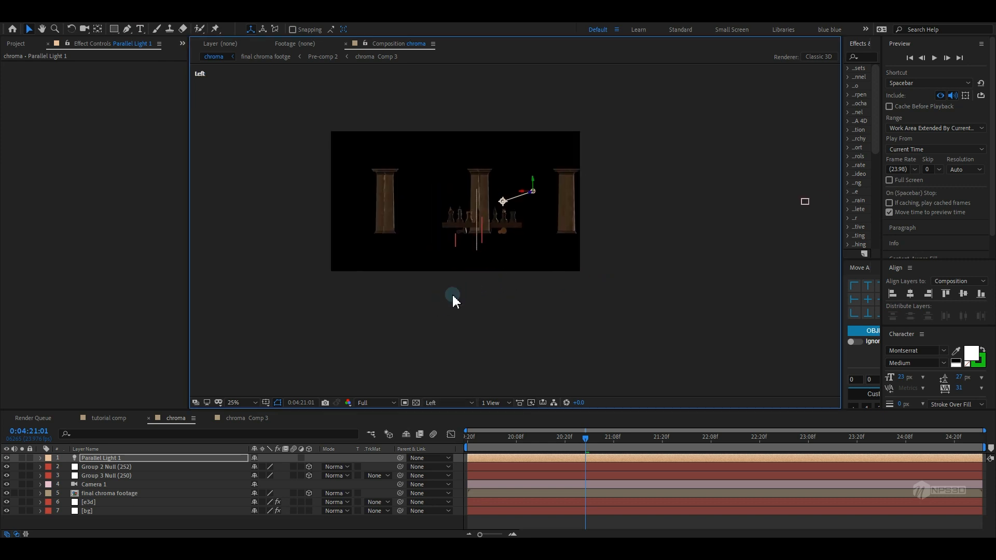
{"action": "scroll", "coordinate": [551, 272], "scroll_direction": "up", "scroll_amount": 2}
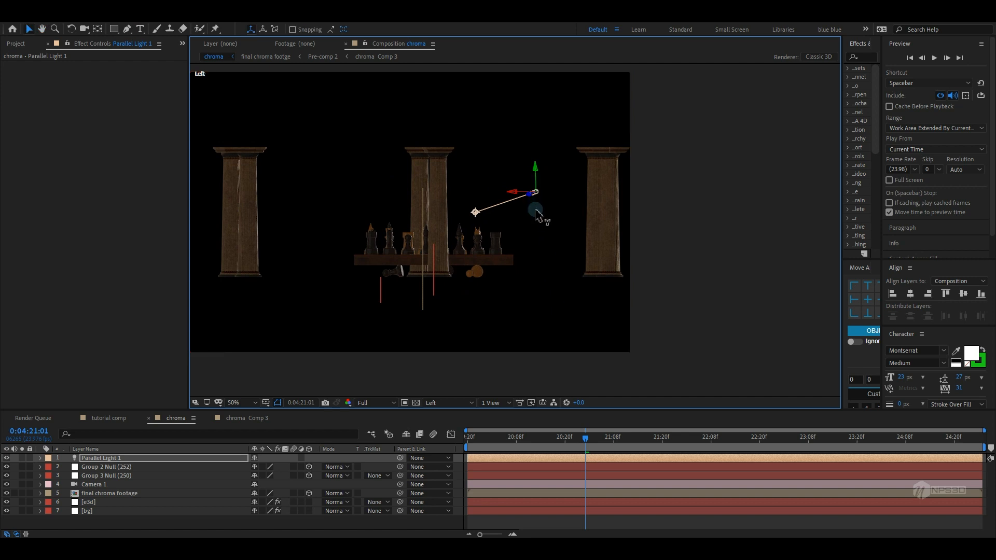
{"action": "left_click_drag", "start_coordinate": [538, 214], "coordinate": [539, 217]}
{"action": "left_click", "coordinate": [445, 403]}
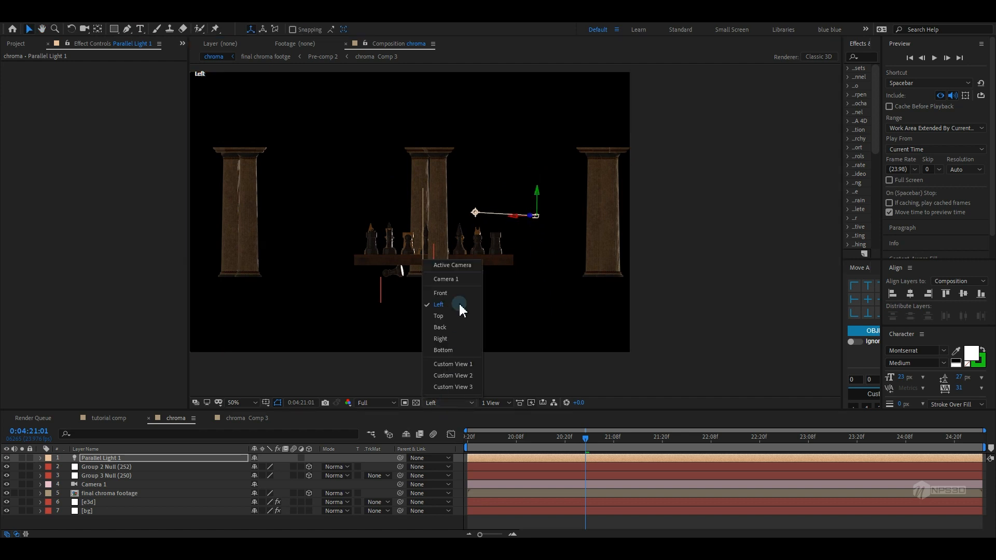
{"action": "left_click", "coordinate": [454, 266]}
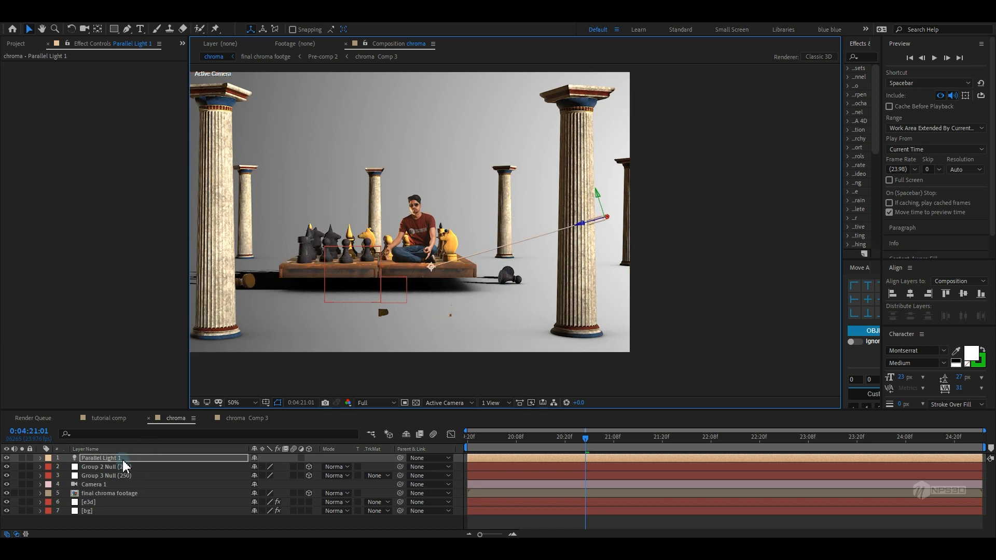
Set Parallel Light 1's intensity to 400% in its light settings
{"action": "double_click", "coordinate": [124, 459]}
{"action": "left_click", "coordinate": [156, 326]}
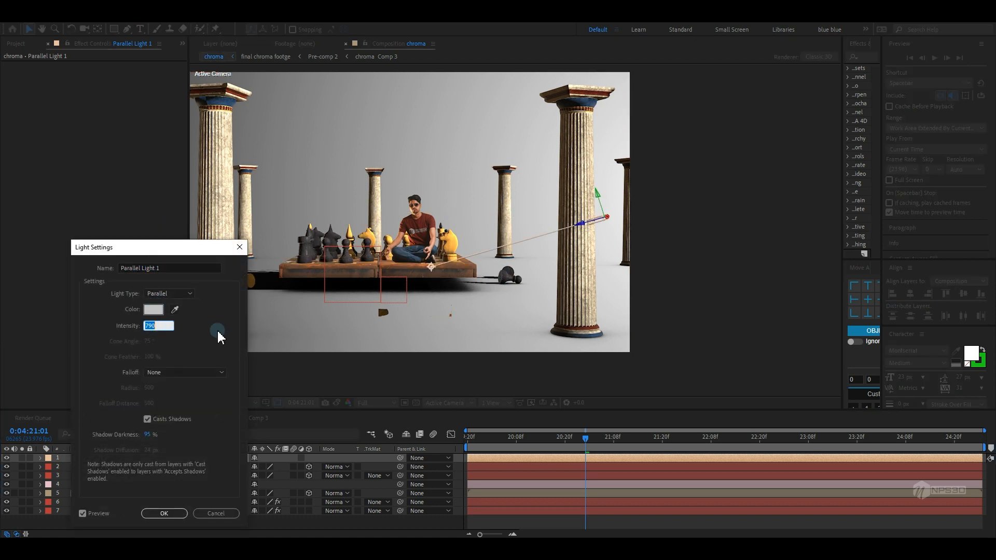
{"action": "type", "text": "400"}
{"action": "key", "text": "Return"}
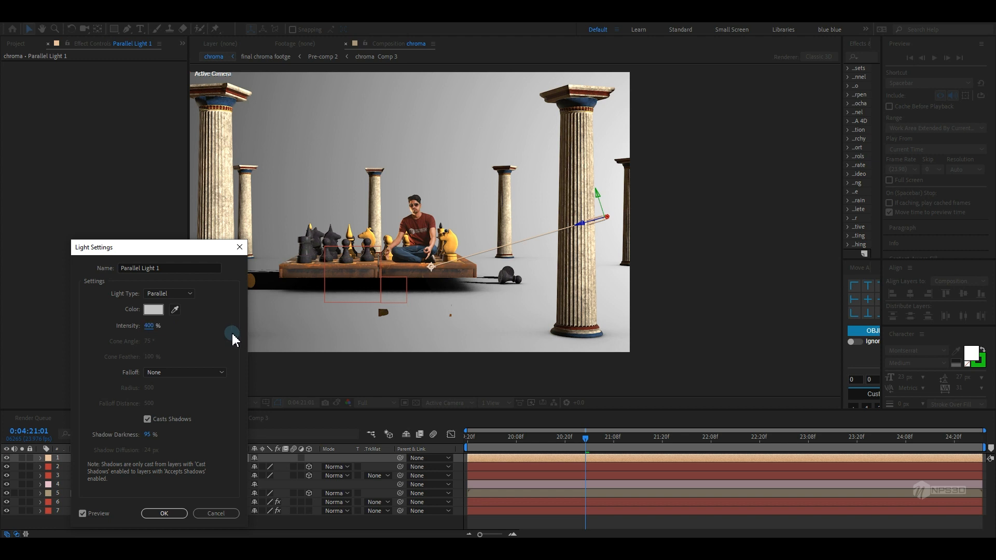
{"action": "left_click", "coordinate": [162, 514]}
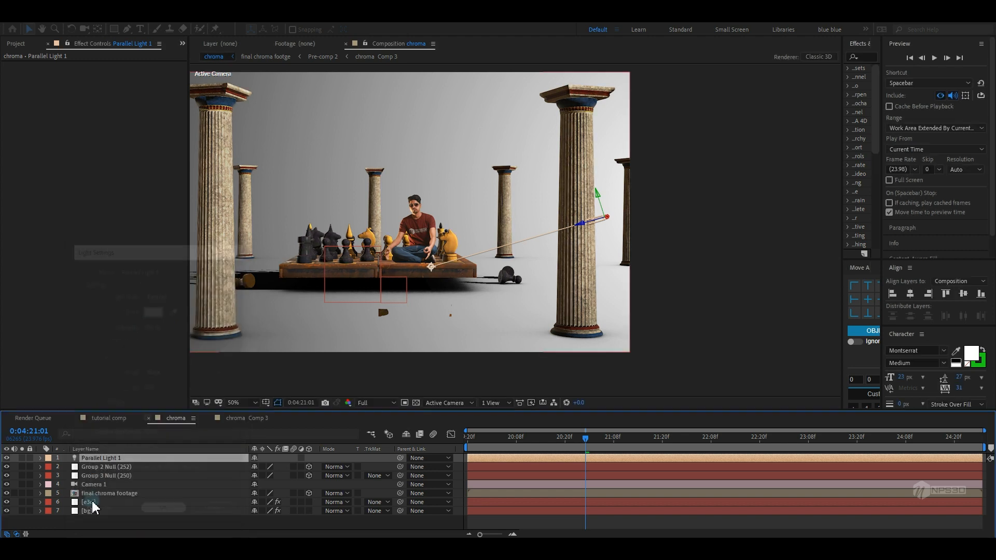
Duplicate the light and move the copy to the upper left side of the scene
{"action": "key", "text": "ctrl+d"}
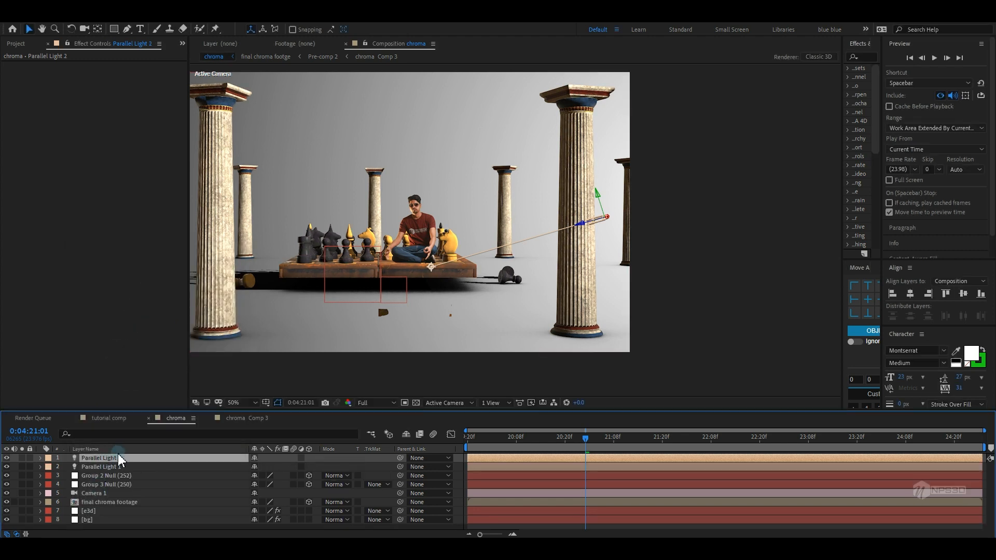
{"action": "left_click_drag", "start_coordinate": [583, 225], "coordinate": [241, 236]}
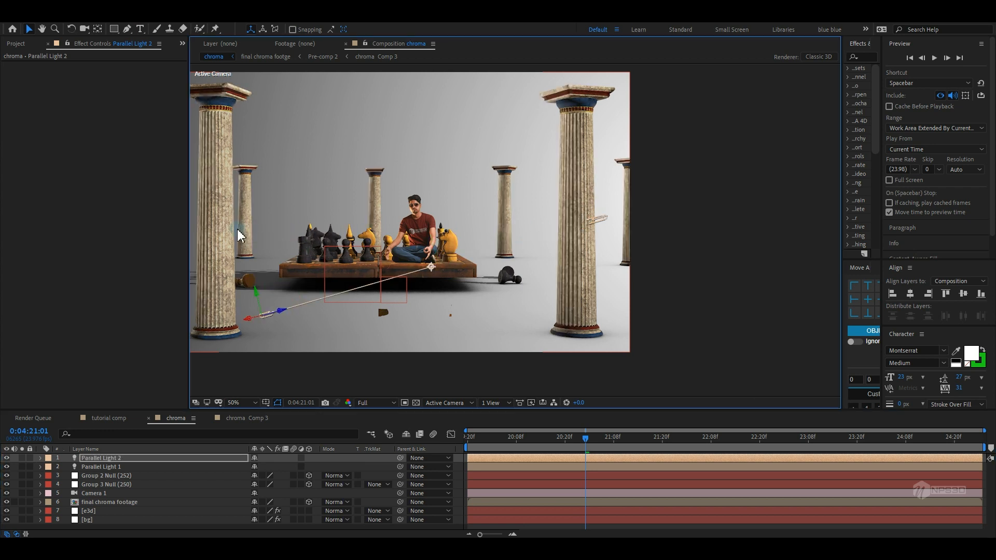
{"action": "left_click_drag", "start_coordinate": [264, 294], "coordinate": [255, 186]}
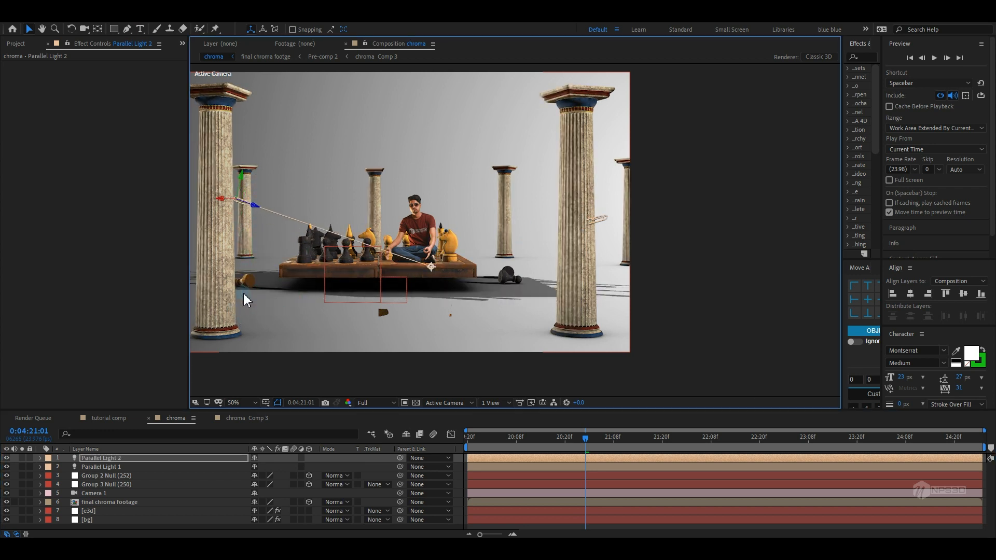
Set Parallel Light 2's colour to orange EE8218 in its light settings
{"action": "double_click", "coordinate": [151, 460]}
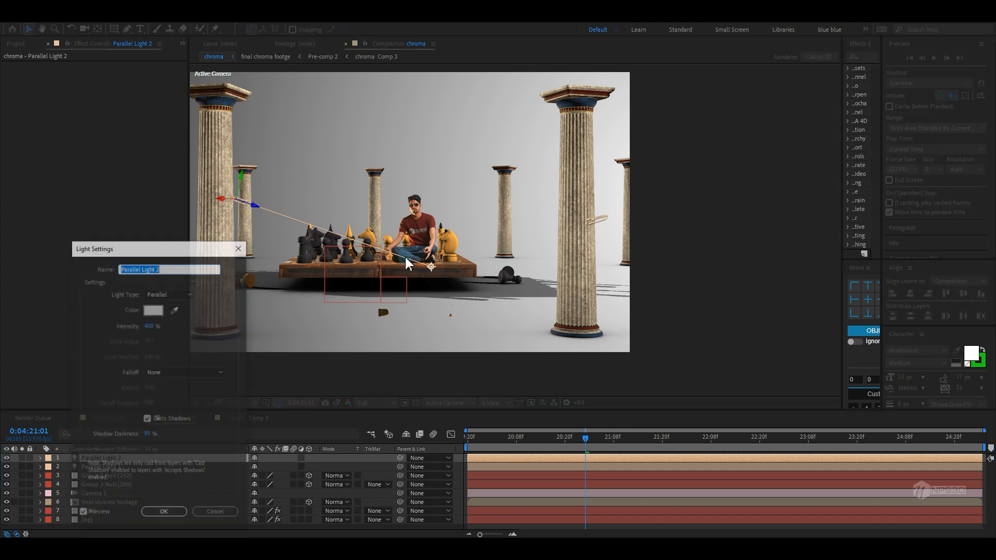
{"action": "left_click", "coordinate": [151, 310]}
{"action": "left_click_drag", "start_coordinate": [177, 493], "coordinate": [177, 478]}
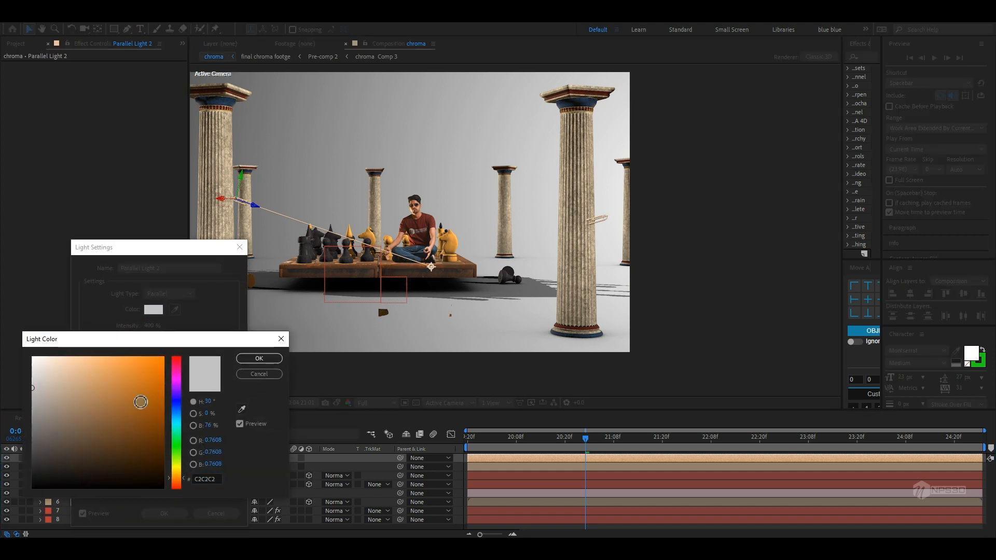
{"action": "left_click_drag", "start_coordinate": [140, 403], "coordinate": [151, 366]}
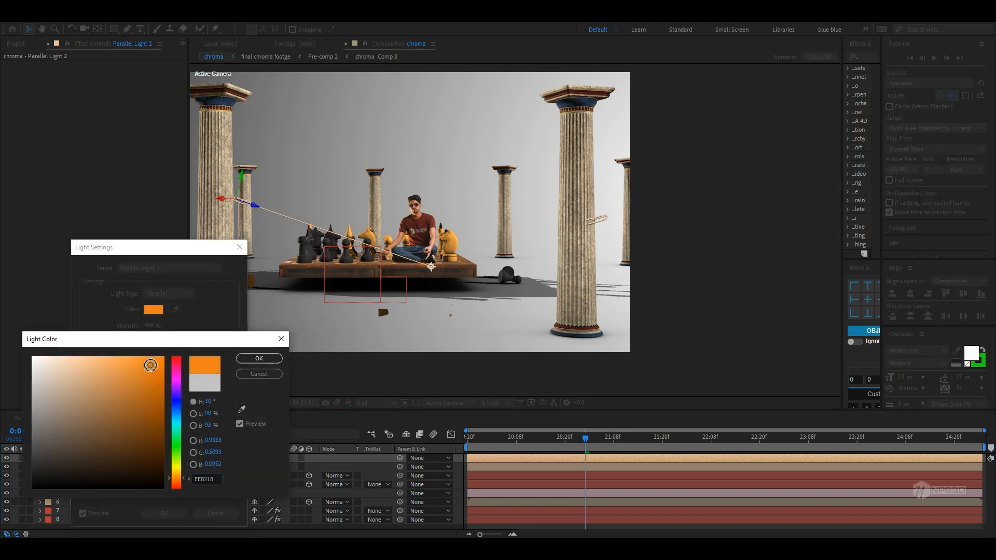
{"action": "left_click", "coordinate": [259, 358]}
{"action": "left_click", "coordinate": [162, 513]}
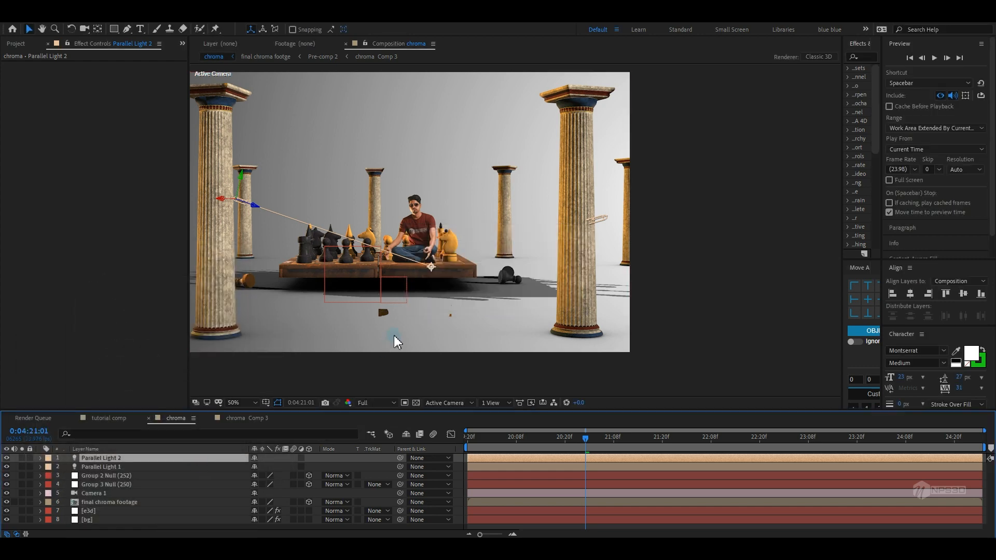
Inspect the lit scene up close and from Top view before returning to the Active Camera
{"action": "scroll", "coordinate": [469, 338], "scroll_direction": "up", "scroll_amount": 4}
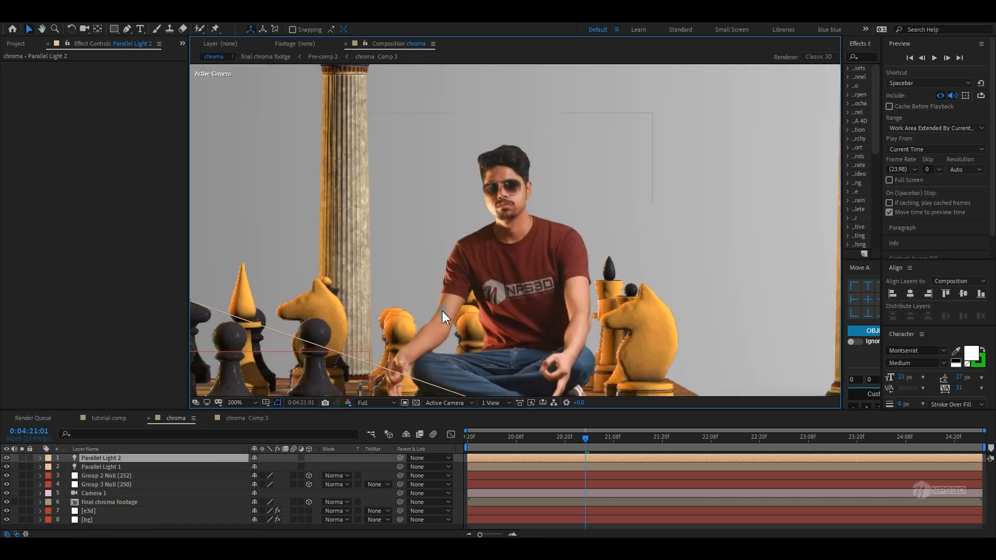
{"action": "scroll", "coordinate": [499, 300], "scroll_direction": "down", "scroll_amount": 2}
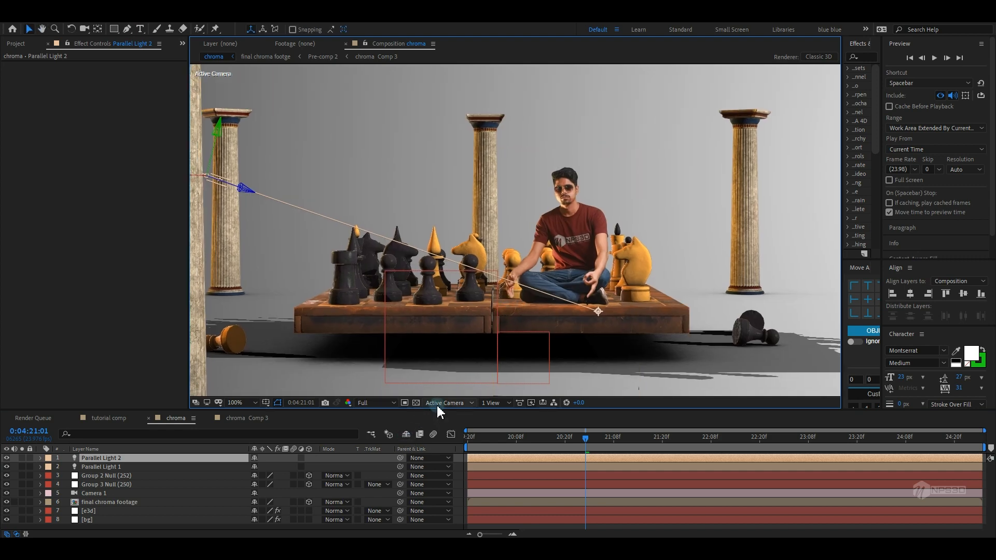
{"action": "left_click", "coordinate": [438, 404]}
{"action": "left_click", "coordinate": [440, 318]}
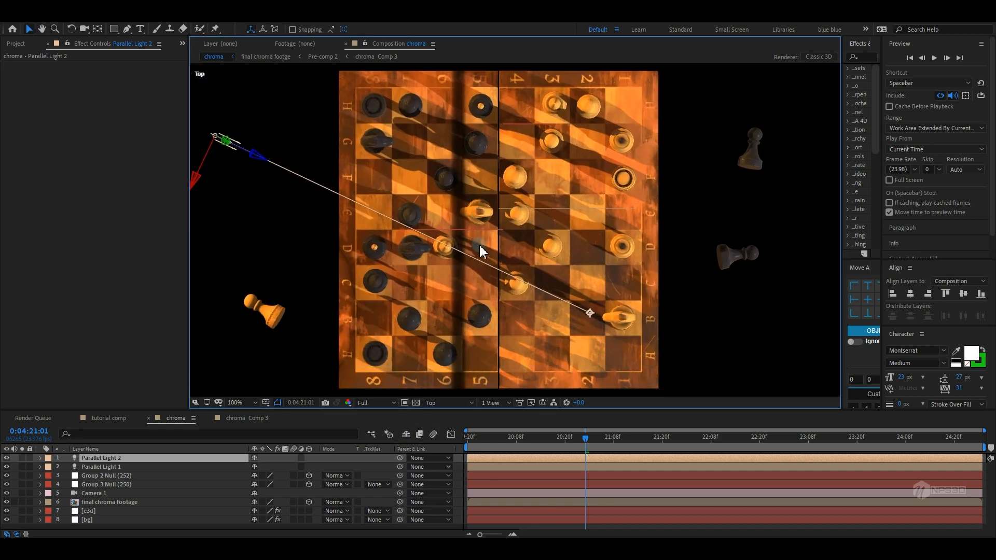
{"action": "left_click", "coordinate": [444, 403]}
{"action": "left_click", "coordinate": [443, 265]}
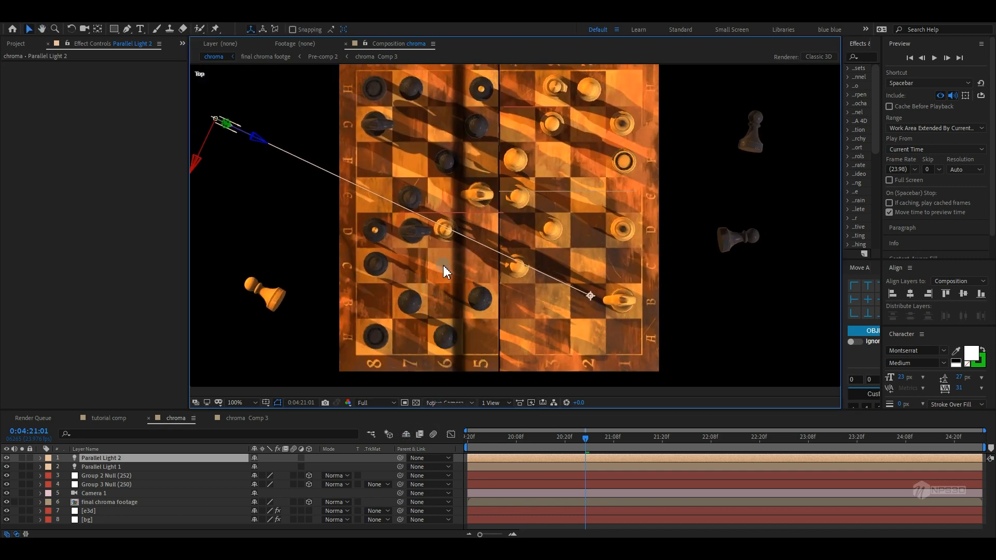
Set Parallel Light 1's shadow darkness to 21% in its light settings
{"action": "double_click", "coordinate": [100, 467]}
{"action": "left_click", "coordinate": [150, 436]}
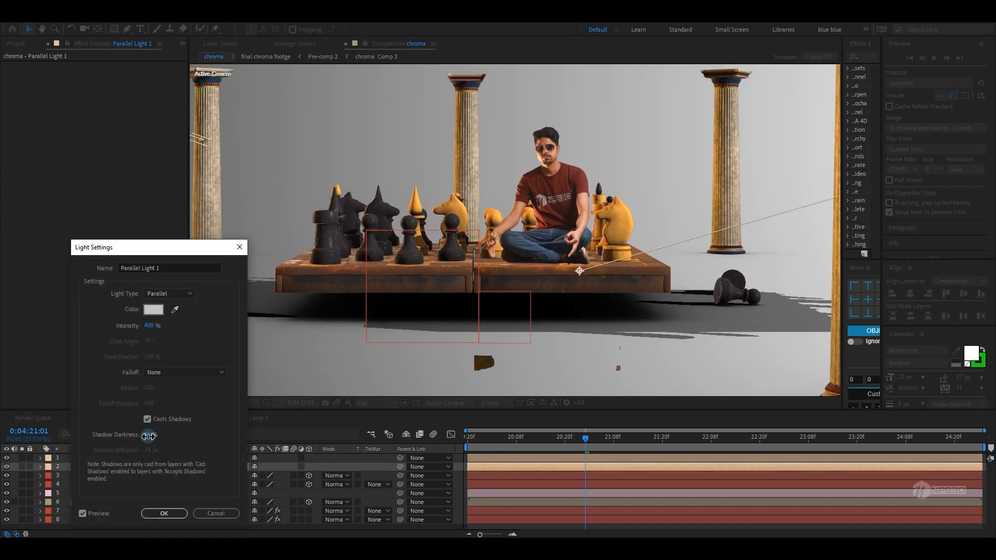
{"action": "left_click_drag", "start_coordinate": [132, 441], "coordinate": [127, 444]}
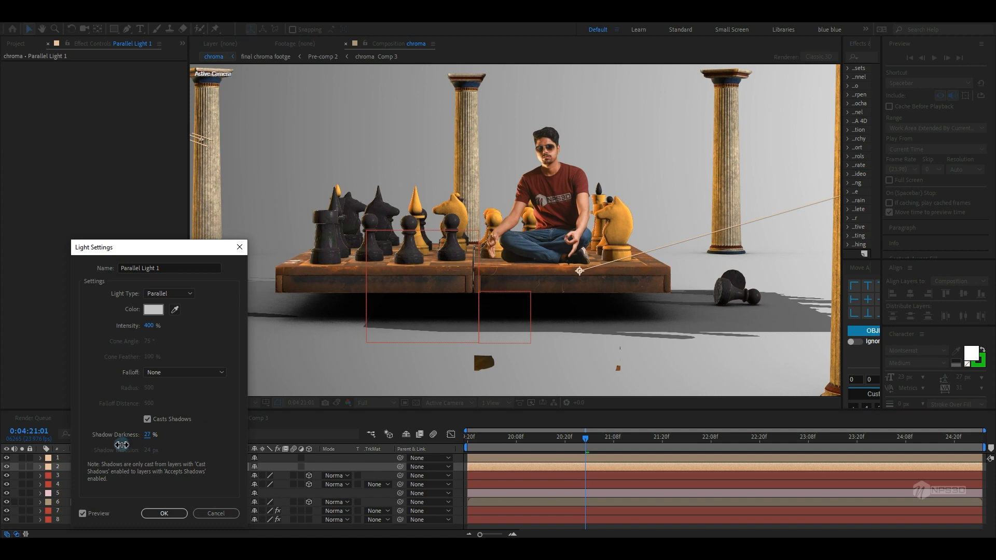
{"action": "left_click", "coordinate": [164, 513]}
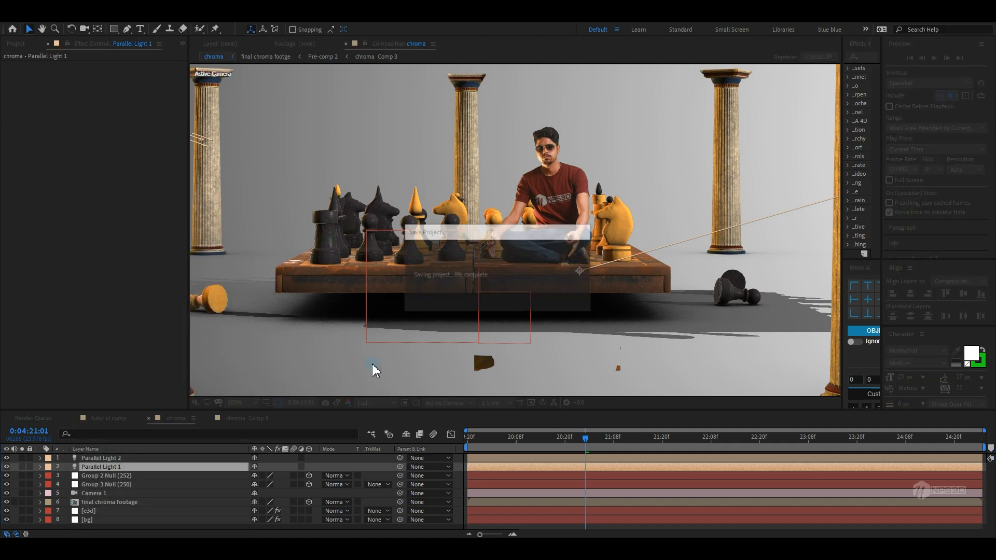
{"action": "mouse_move", "coordinate": [400, 360]}
{"action": "left_mouse_down"}
{"action": "mouse_move", "coordinate": [431, 362]}
{"action": "mouse_move", "coordinate": [395, 347]}
{"action": "left_mouse_up"}
{"action": "double_click", "coordinate": [99, 467]}
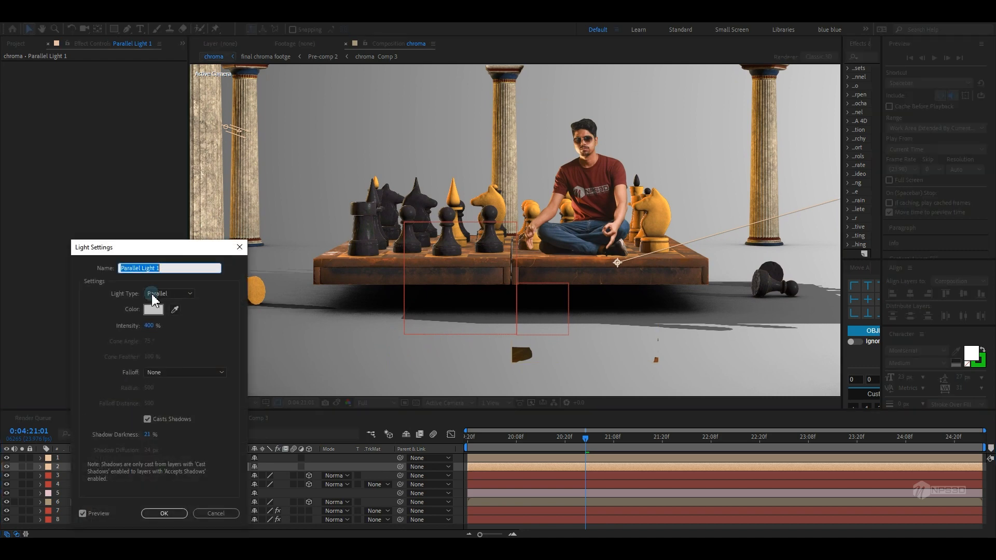
{"action": "left_click", "coordinate": [169, 294]}
{"action": "left_click", "coordinate": [162, 316]}
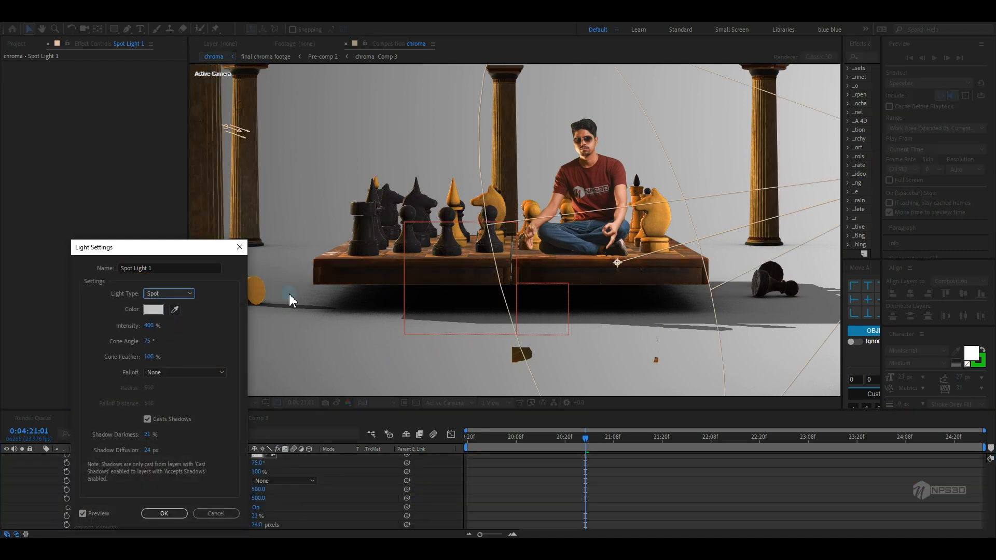
{"action": "left_click", "coordinate": [215, 513]}
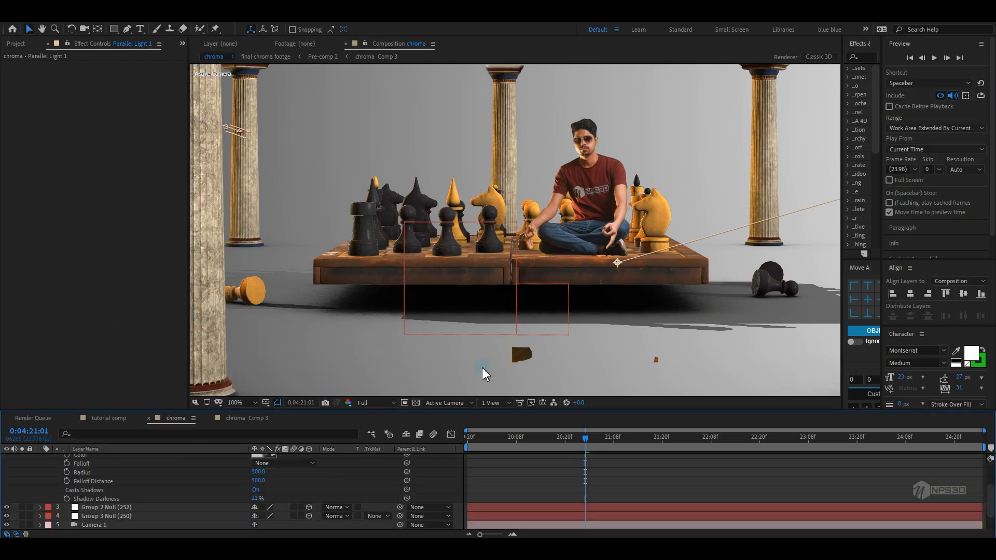
Set the bg layer's Gradient Ramp end colour to a dark brown
{"action": "scroll", "coordinate": [540, 325], "scroll_direction": "down", "scroll_amount": 2}
{"action": "left_click_drag", "start_coordinate": [540, 317], "coordinate": [530, 309]}
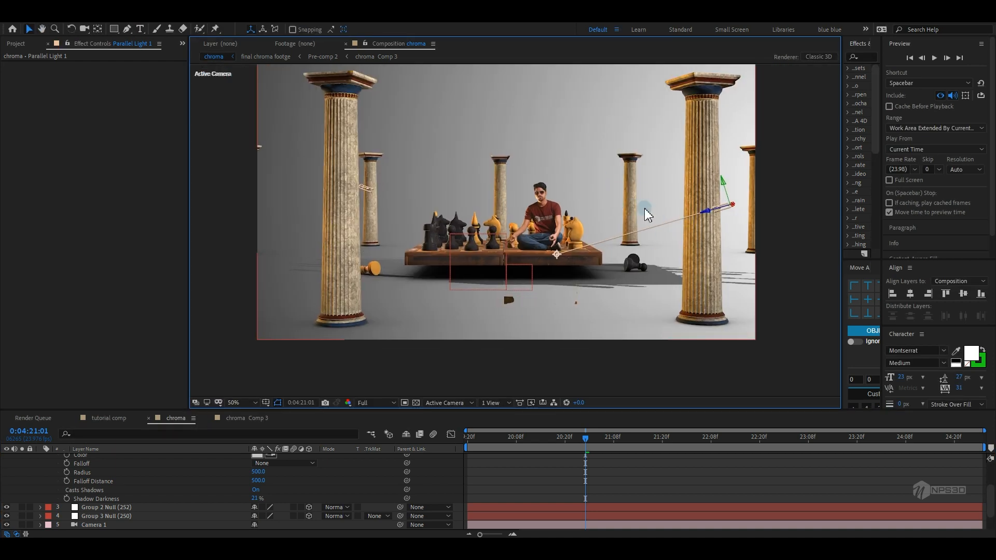
{"action": "left_click_drag", "start_coordinate": [709, 248], "coordinate": [649, 263]}
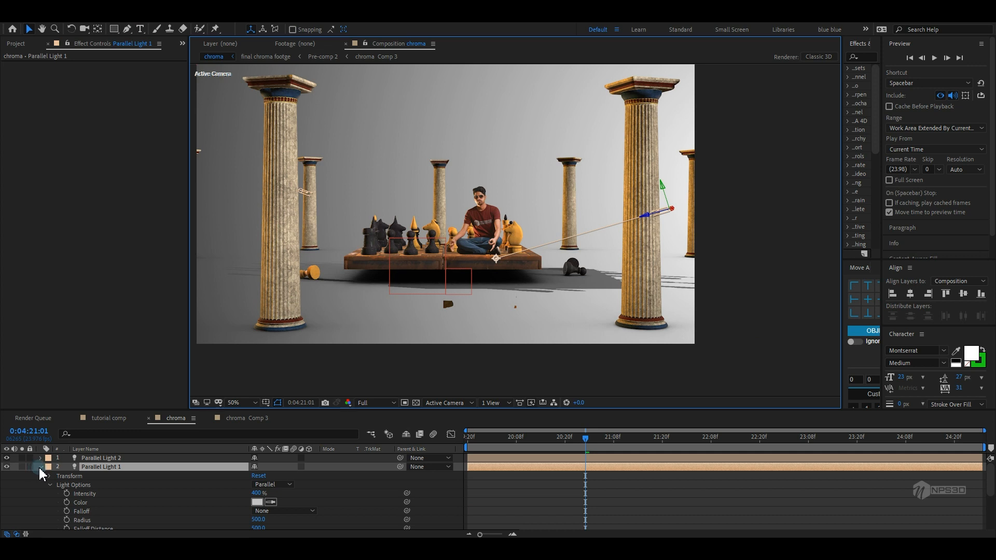
{"action": "left_click", "coordinate": [41, 468]}
{"action": "left_click", "coordinate": [99, 511]}
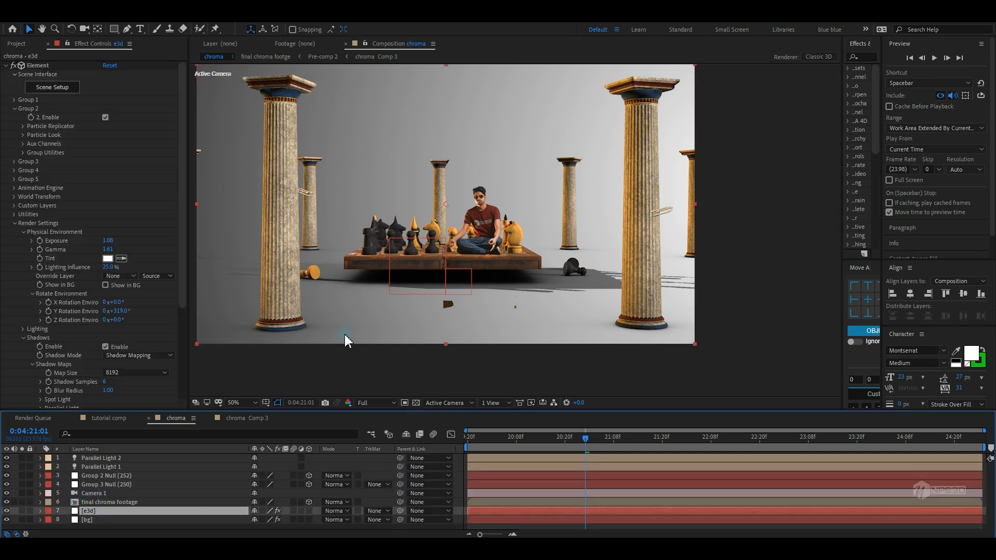
{"action": "left_click_drag", "start_coordinate": [347, 340], "coordinate": [378, 345]}
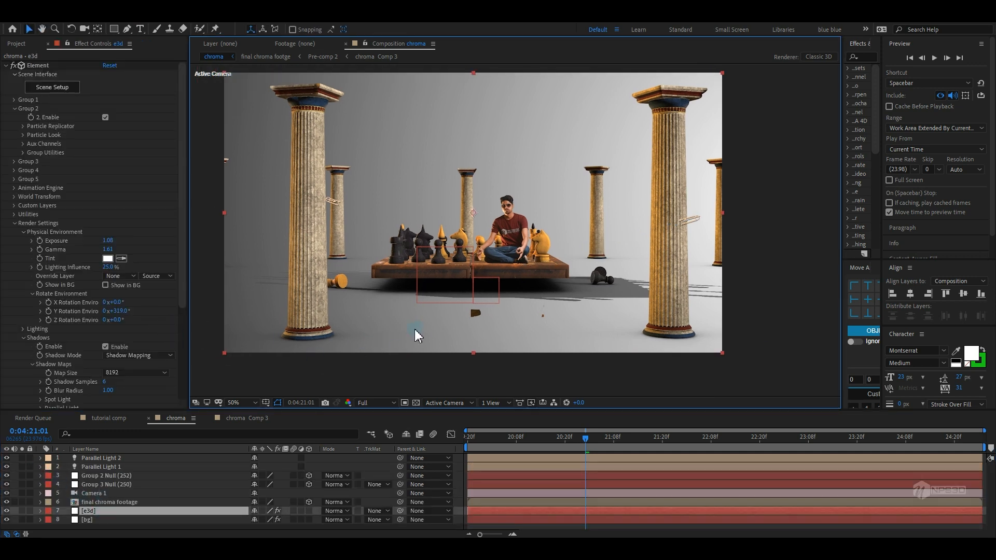
{"action": "left_click", "coordinate": [99, 520]}
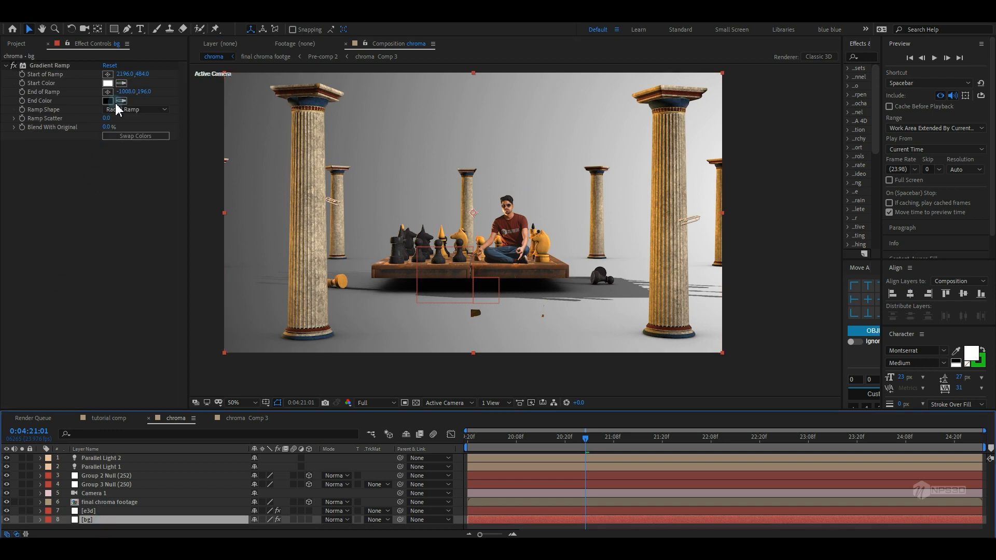
{"action": "left_click", "coordinate": [108, 100]}
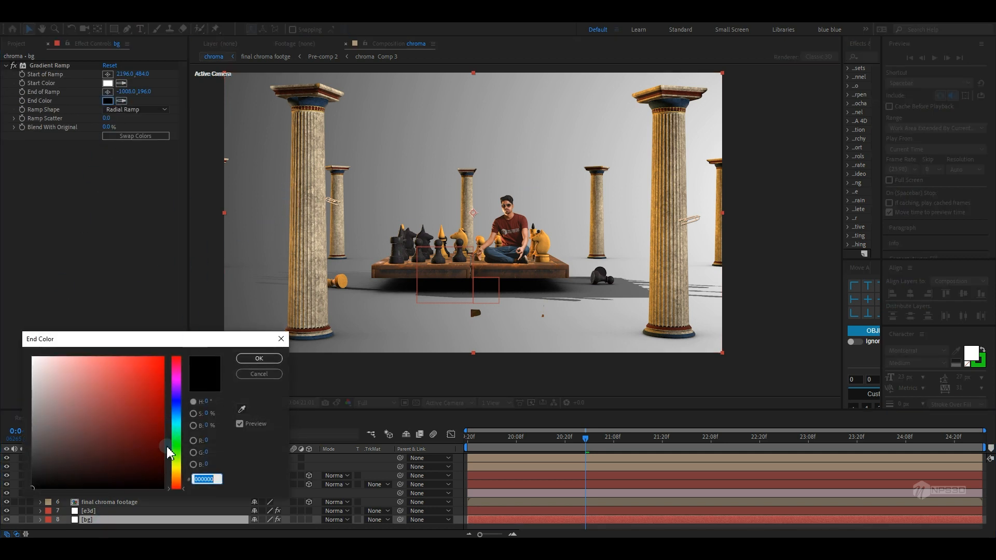
{"action": "left_click", "coordinate": [177, 480]}
{"action": "left_click", "coordinate": [145, 462]}
{"action": "left_click_drag", "start_coordinate": [144, 461], "coordinate": [154, 466]}
{"action": "left_click", "coordinate": [259, 358]}
Set the Gradient Ramp start colour to a brown tone
{"action": "left_click", "coordinate": [108, 83]}
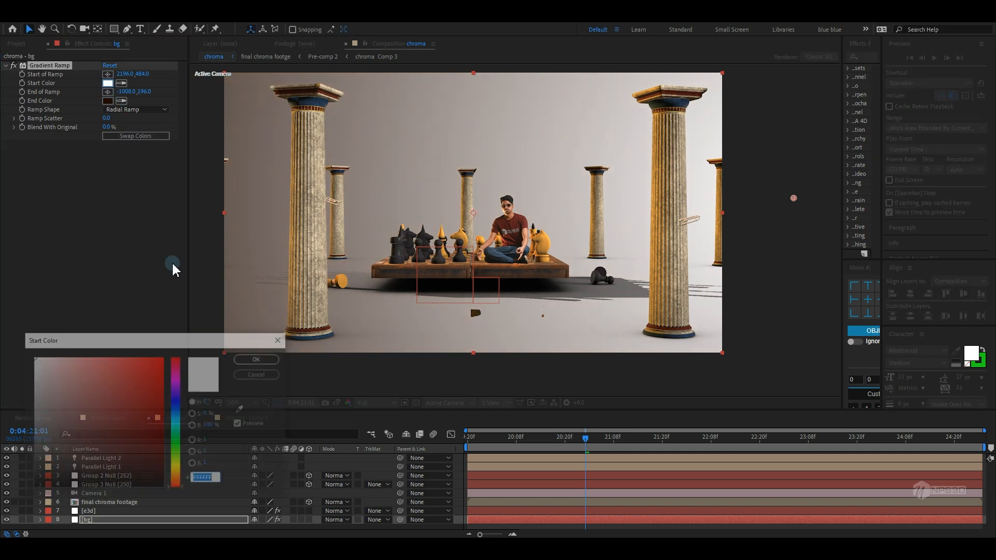
{"action": "left_click", "coordinate": [34, 452]}
{"action": "mouse_move", "coordinate": [34, 452]}
{"action": "left_mouse_down"}
{"action": "mouse_move", "coordinate": [32, 463]}
{"action": "mouse_move", "coordinate": [34, 449]}
{"action": "left_mouse_up"}
{"action": "left_click", "coordinate": [259, 359]}
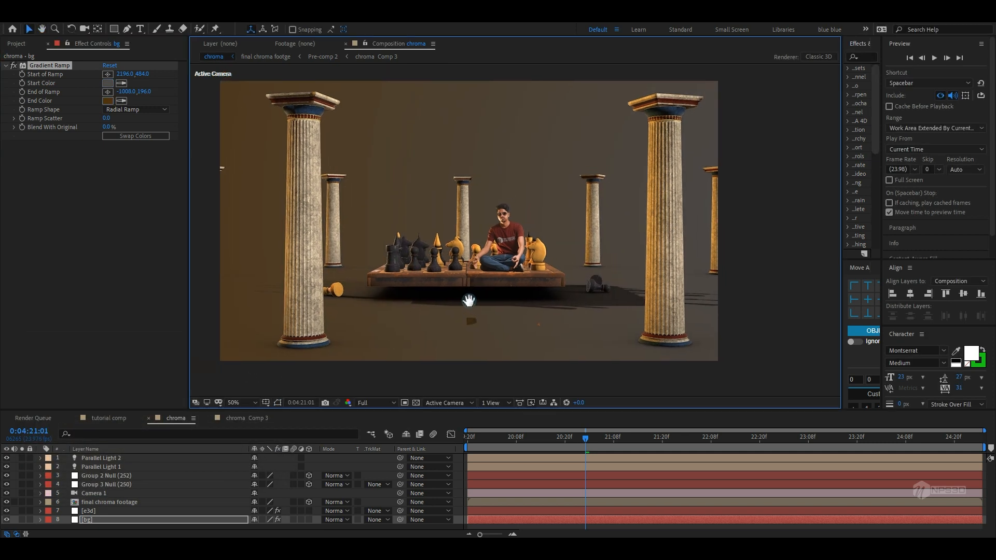
Inspect the recoloured scene up close through the active camera
{"action": "scroll", "coordinate": [469, 298], "scroll_direction": "up", "scroll_amount": 2}
{"action": "left_click_drag", "start_coordinate": [335, 255], "coordinate": [359, 259]}
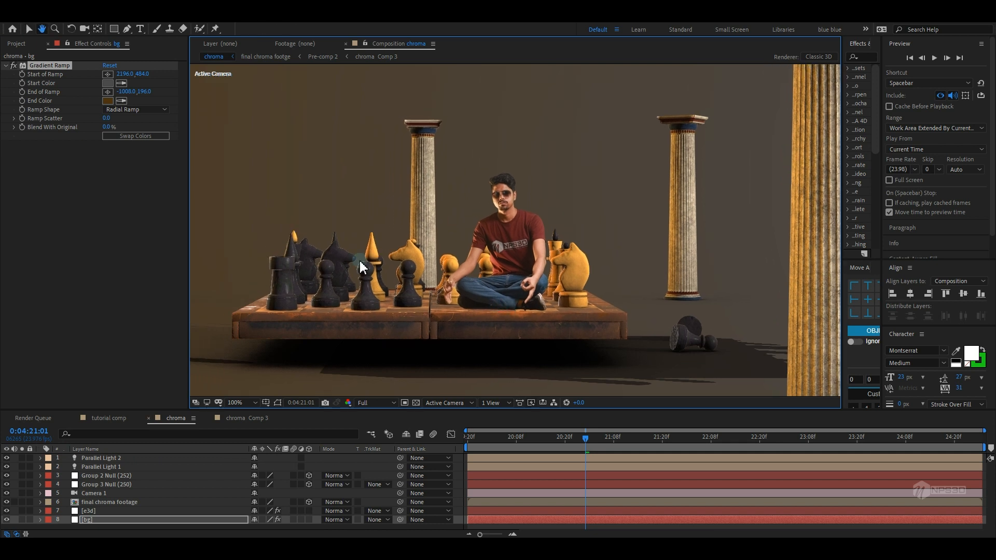
{"action": "mouse_move", "coordinate": [467, 325]}
{"action": "left_mouse_down"}
{"action": "mouse_move", "coordinate": [495, 320]}
{"action": "mouse_move", "coordinate": [485, 318]}
{"action": "left_mouse_up"}
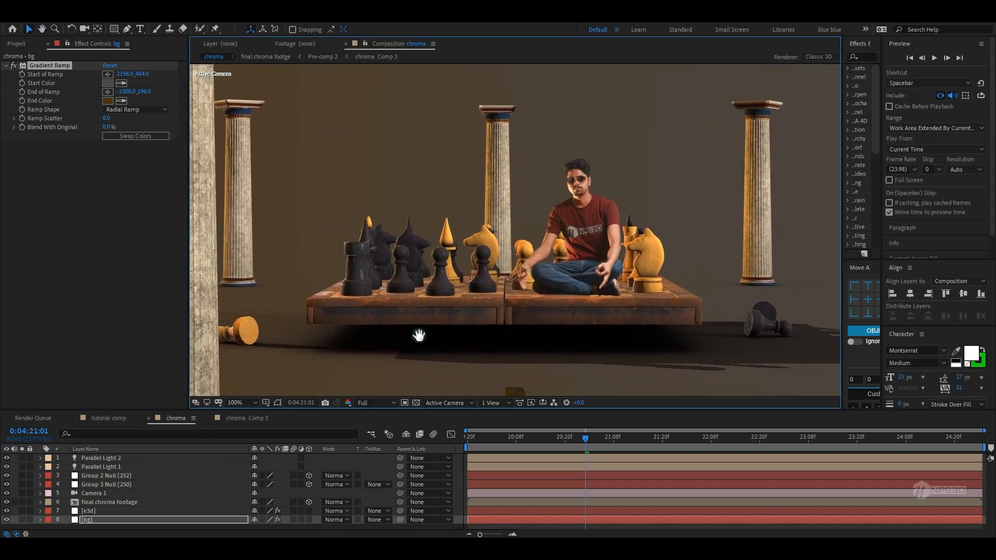
{"action": "scroll", "coordinate": [416, 338], "scroll_direction": "down", "scroll_amount": 2}
{"action": "left_click_drag", "start_coordinate": [412, 350], "coordinate": [393, 341]}
{"action": "key", "text": "v"}
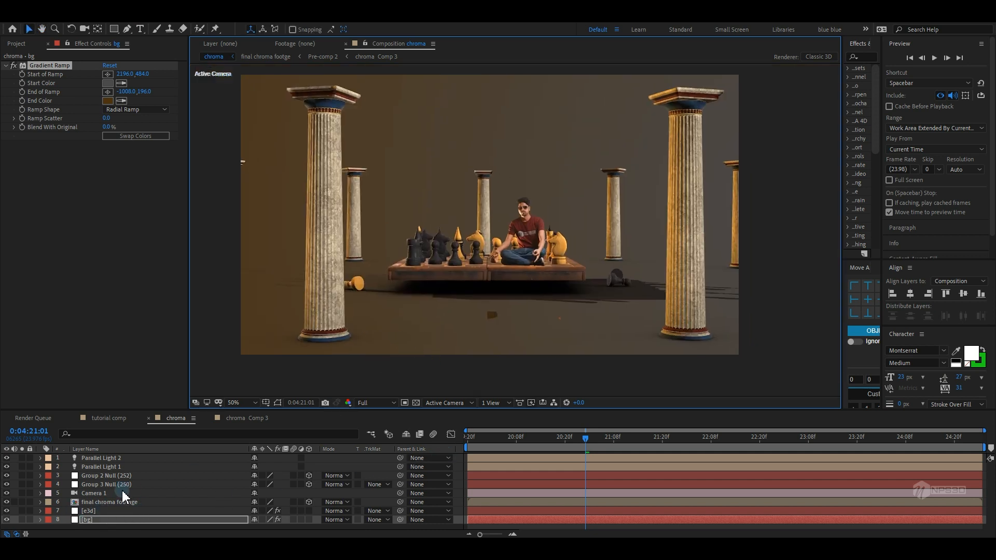
Enable fog in the e3d layer's Element render settings
{"action": "left_click", "coordinate": [96, 511]}
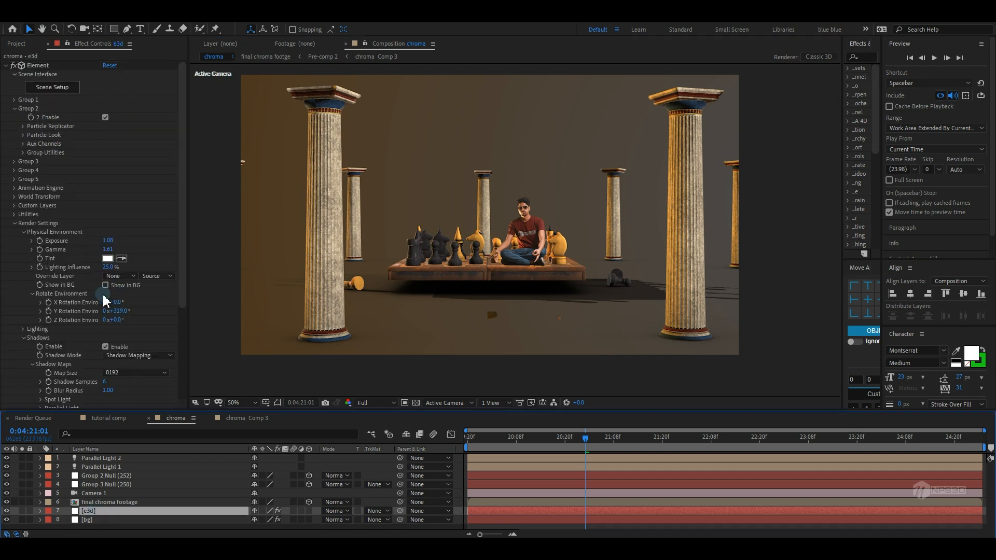
{"action": "left_click", "coordinate": [20, 242]}
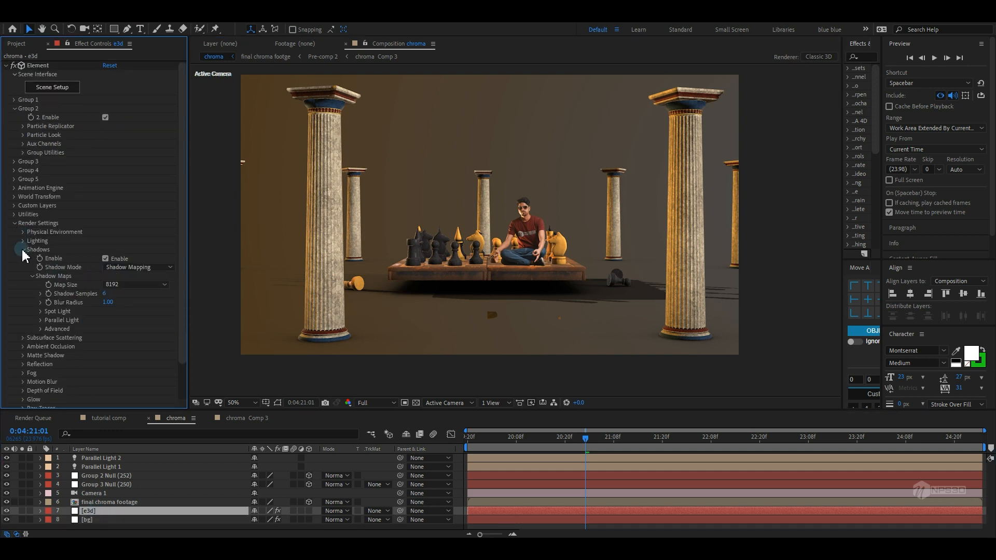
{"action": "left_click", "coordinate": [23, 250]}
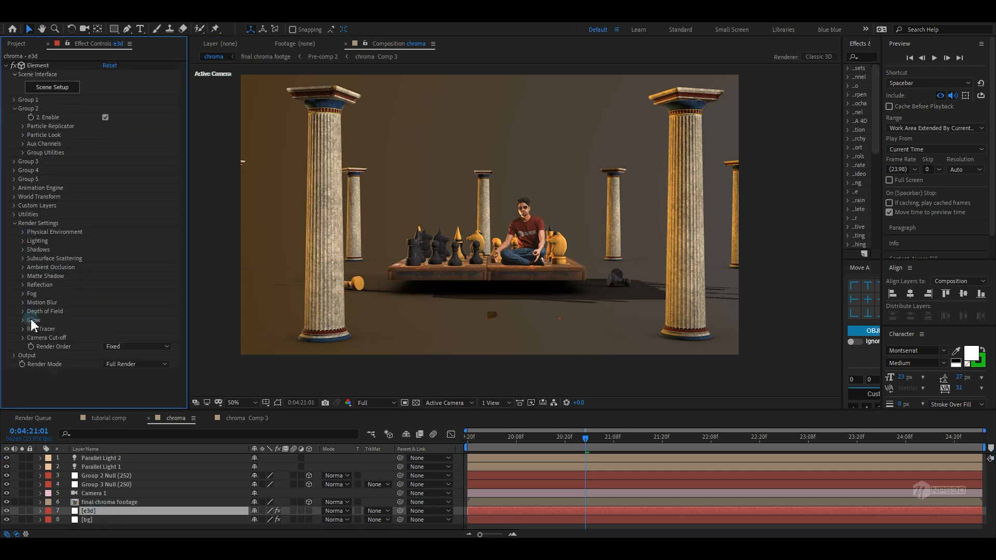
{"action": "left_click", "coordinate": [14, 355]}
{"action": "scroll", "coordinate": [13, 360], "scroll_direction": "down", "scroll_amount": 3}
{"action": "left_click", "coordinate": [15, 253]}
{"action": "left_click", "coordinate": [23, 294]}
{"action": "left_click", "coordinate": [106, 303]}
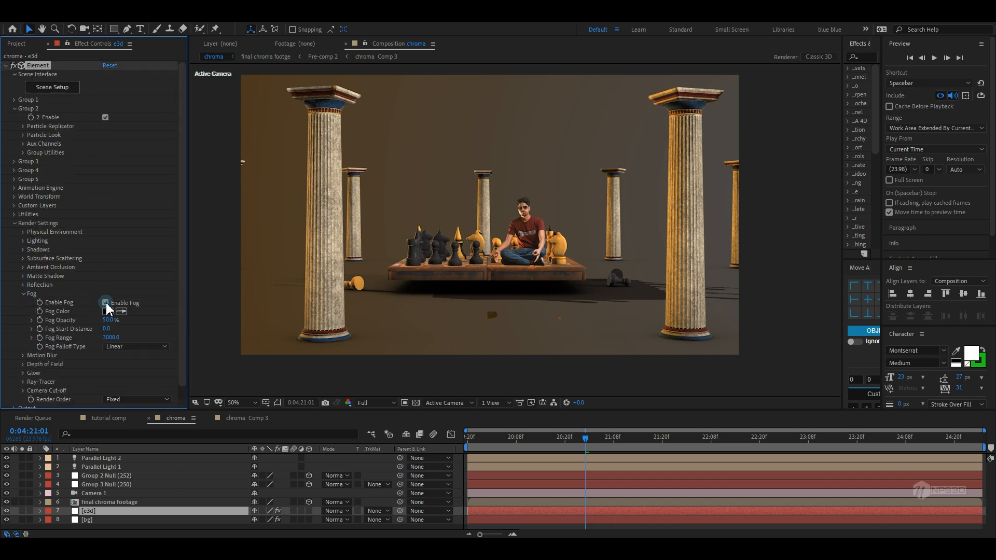
{"action": "left_click", "coordinate": [106, 304]}
{"action": "left_click", "coordinate": [121, 311]}
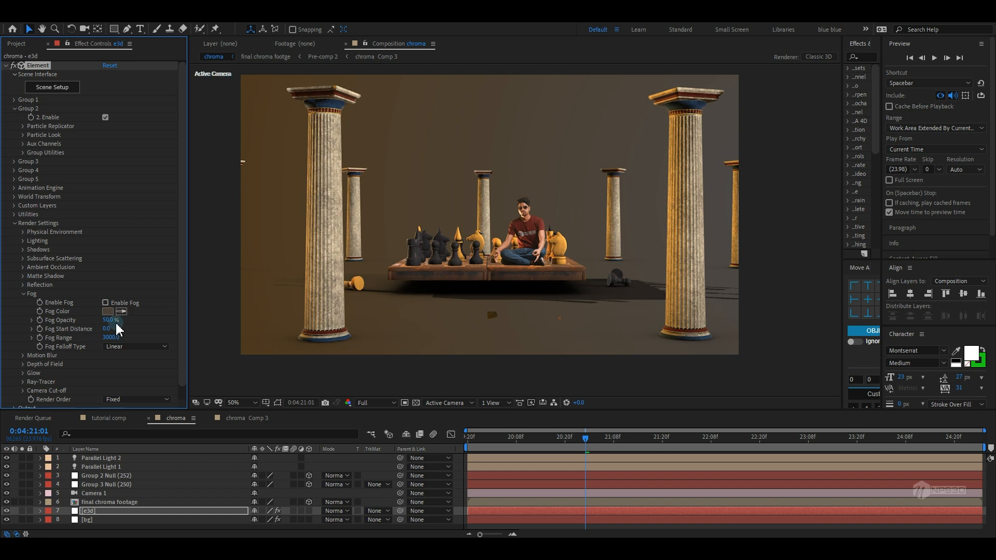
{"action": "left_click", "coordinate": [119, 302]}
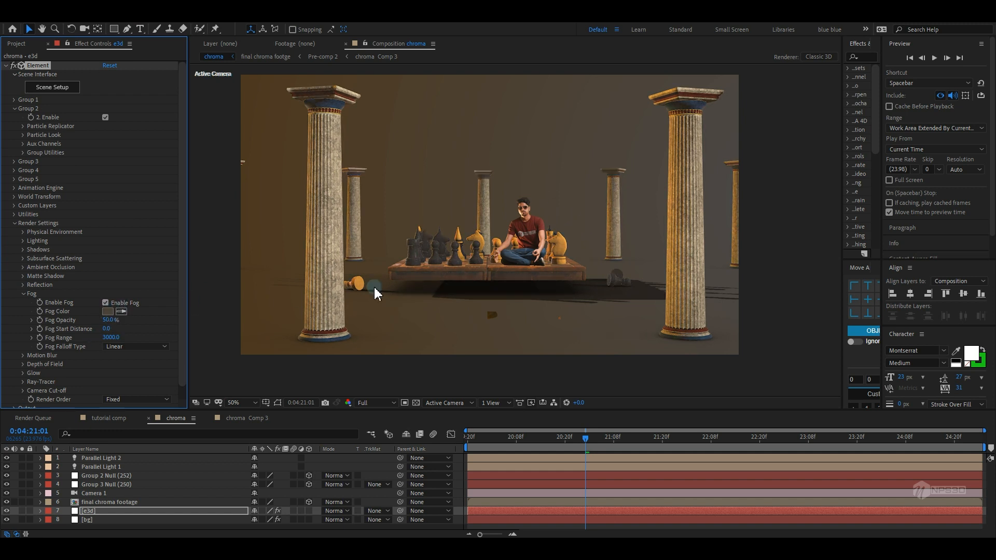
Set the fog opacity to 85% and the fog start distance to 1810
{"action": "key", "text": "period"}
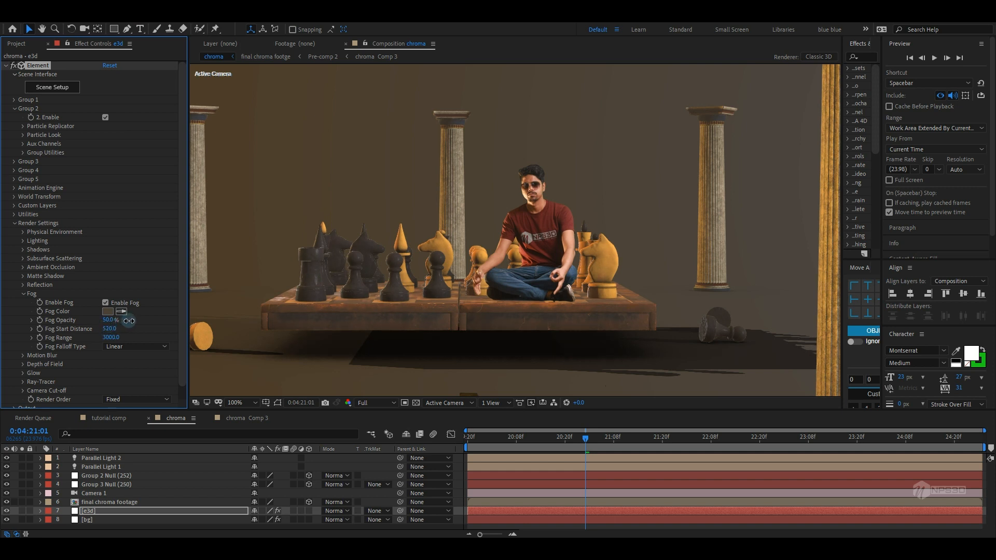
{"action": "mouse_move", "coordinate": [129, 321]}
{"action": "left_mouse_down"}
{"action": "mouse_move", "coordinate": [179, 317]}
{"action": "mouse_move", "coordinate": [122, 318]}
{"action": "left_mouse_up"}
{"action": "scroll", "coordinate": [423, 304], "scroll_direction": "down", "scroll_amount": 2}
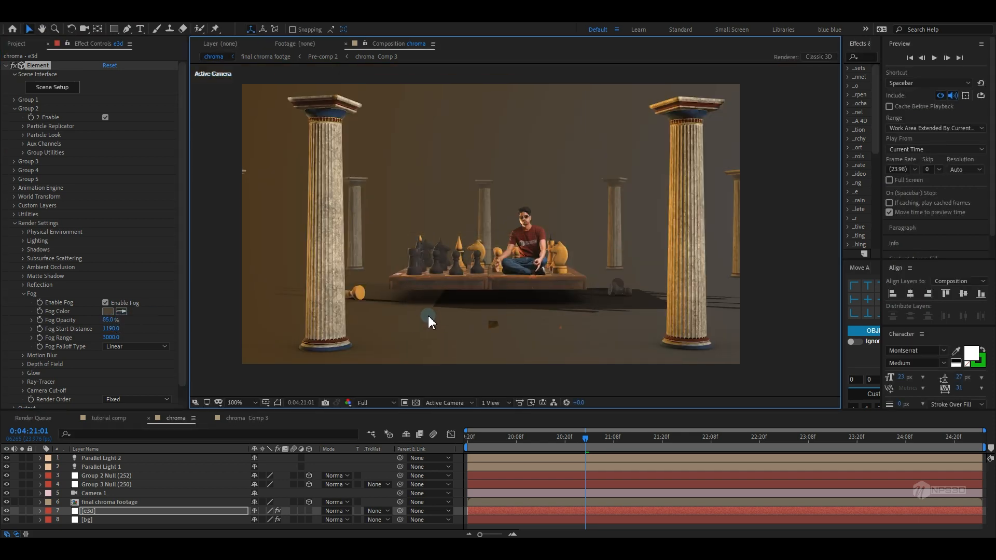
{"action": "scroll", "coordinate": [426, 312], "scroll_direction": "up", "scroll_amount": 1}
{"action": "left_click_drag", "start_coordinate": [114, 329], "coordinate": [138, 323]}
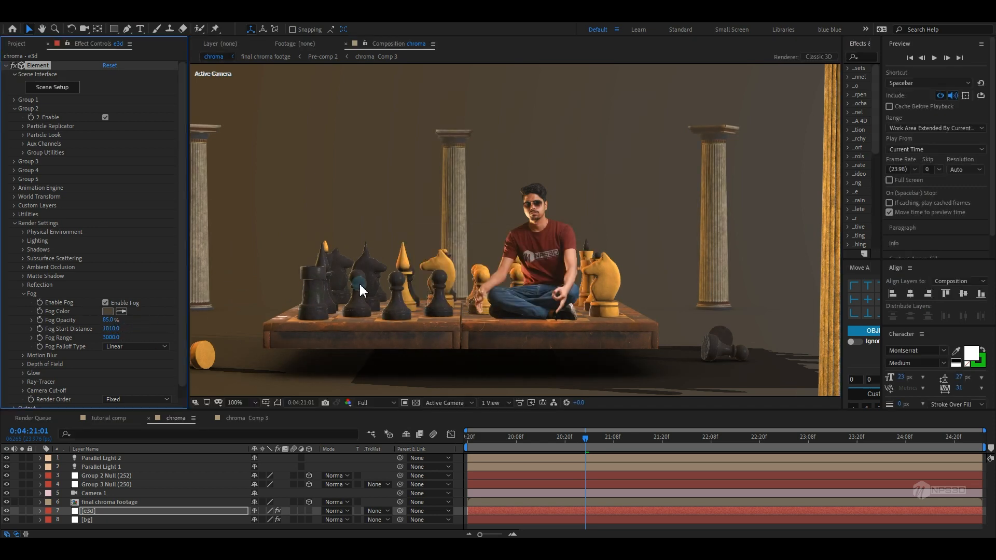
{"action": "scroll", "coordinate": [382, 288], "scroll_direction": "down", "scroll_amount": 2}
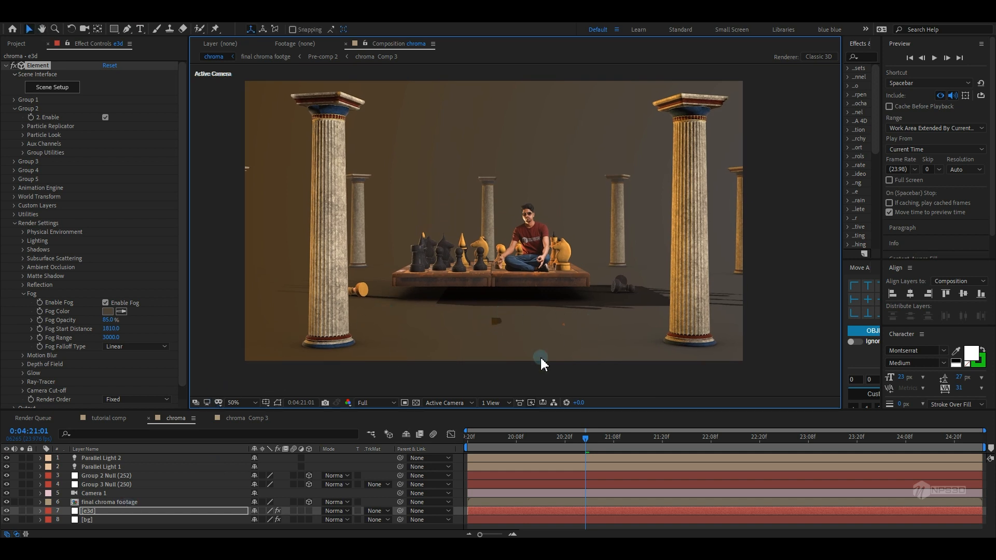
Open the final chroma footage comp to review the keying effects, then return to the chroma comp
{"action": "double_click", "coordinate": [107, 503]}
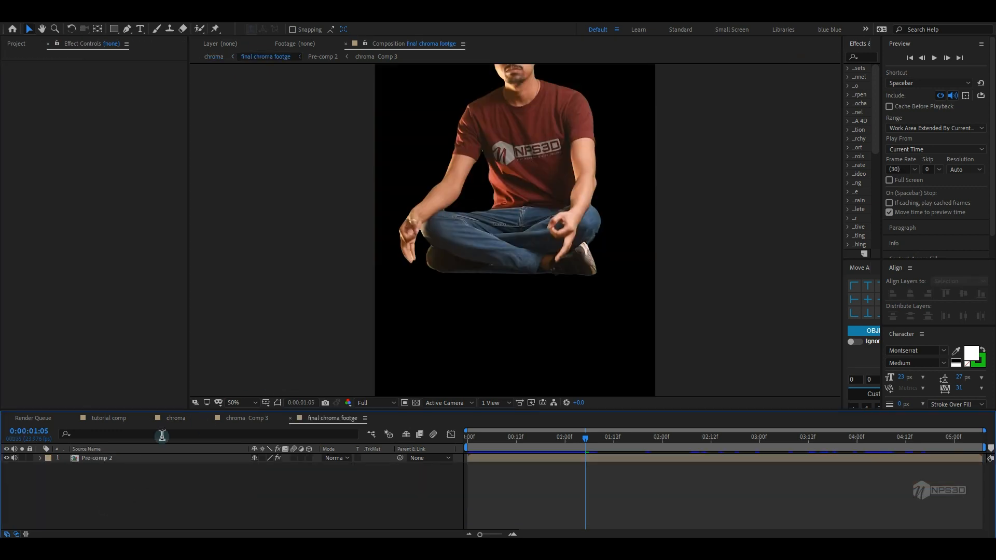
{"action": "left_click", "coordinate": [131, 457]}
{"action": "scroll", "coordinate": [482, 288], "scroll_direction": "down", "scroll_amount": 2}
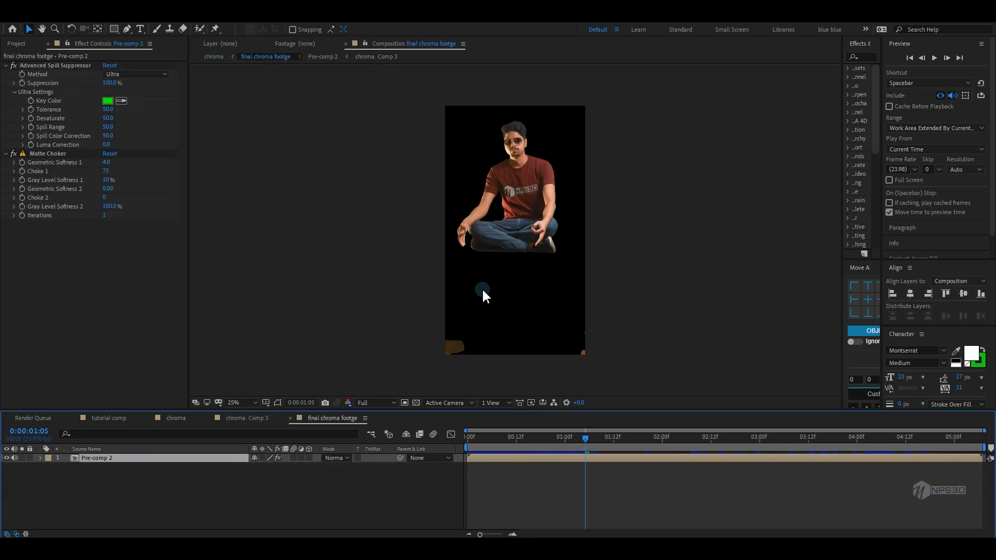
{"action": "left_click", "coordinate": [115, 30]}
{"action": "left_click", "coordinate": [112, 418]}
{"action": "left_click", "coordinate": [179, 417]}
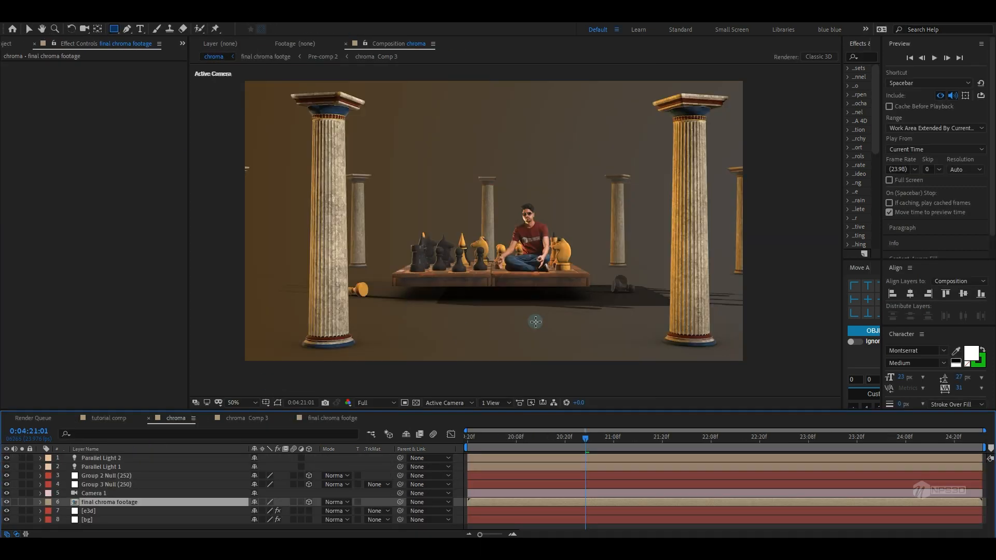
Enable ambient occlusion settings view and sample a brown scene colour for the RTAO colour of the e3d layer
{"action": "left_click_drag", "start_coordinate": [528, 336], "coordinate": [530, 348]}
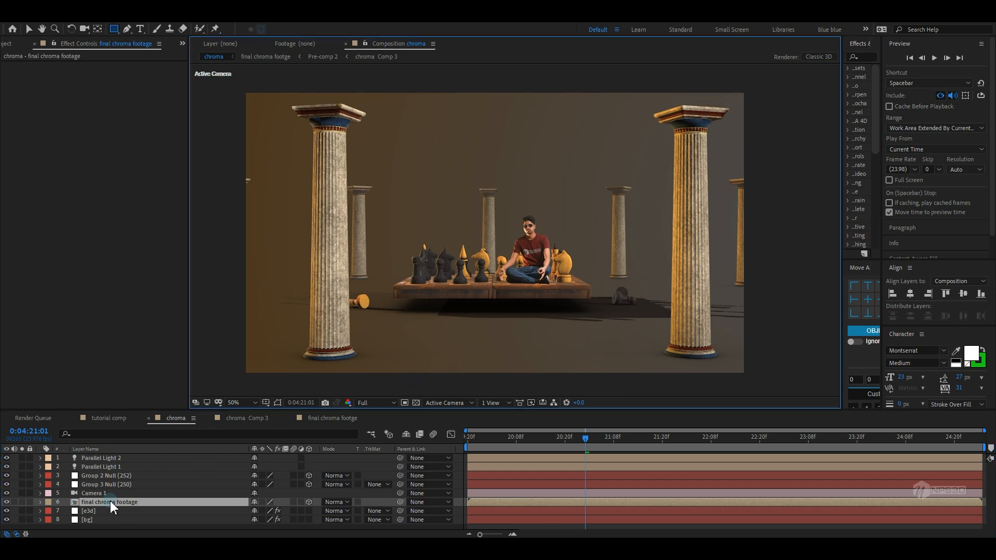
{"action": "left_click_drag", "start_coordinate": [489, 349], "coordinate": [469, 343]}
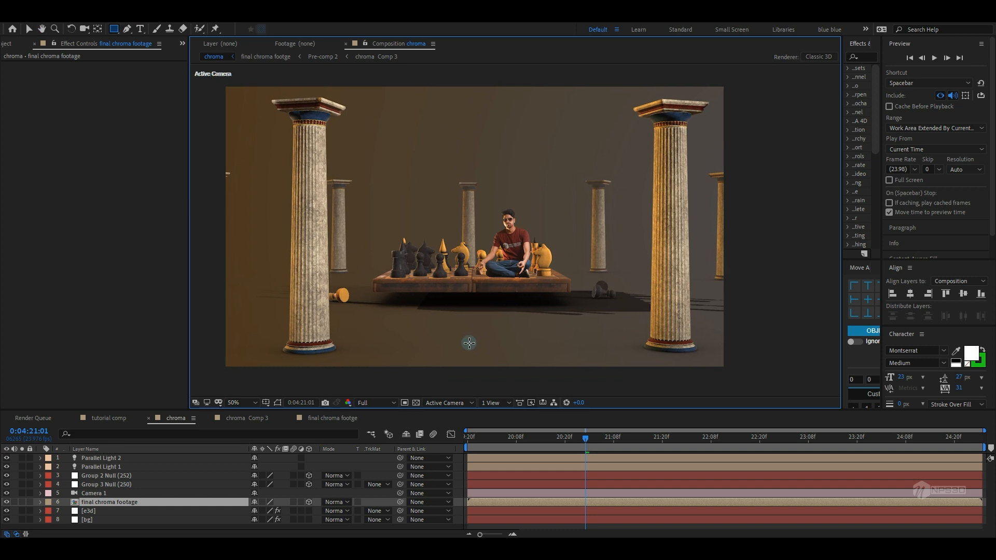
{"action": "left_click", "coordinate": [88, 512]}
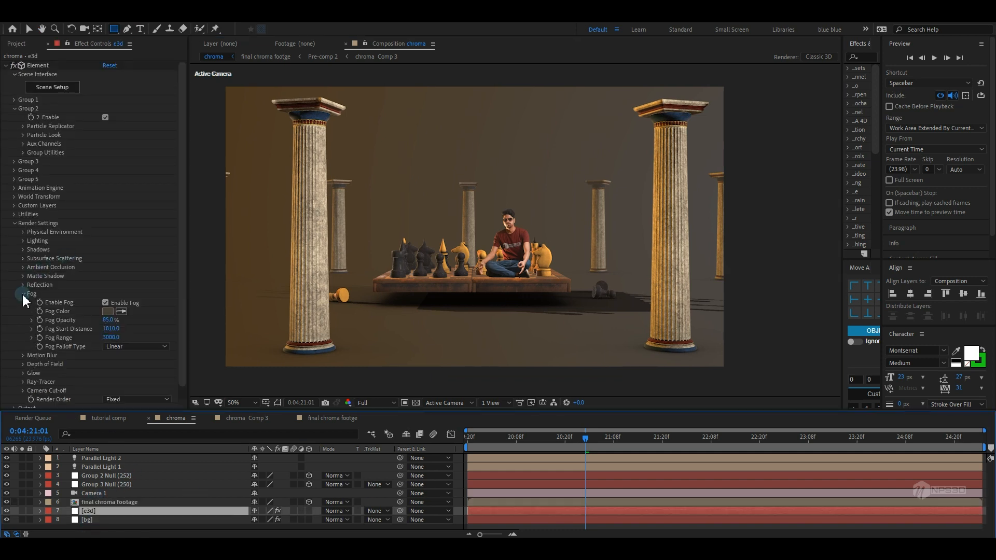
{"action": "left_click", "coordinate": [22, 268]}
{"action": "scroll", "coordinate": [185, 300], "scroll_direction": "down", "scroll_amount": 3}
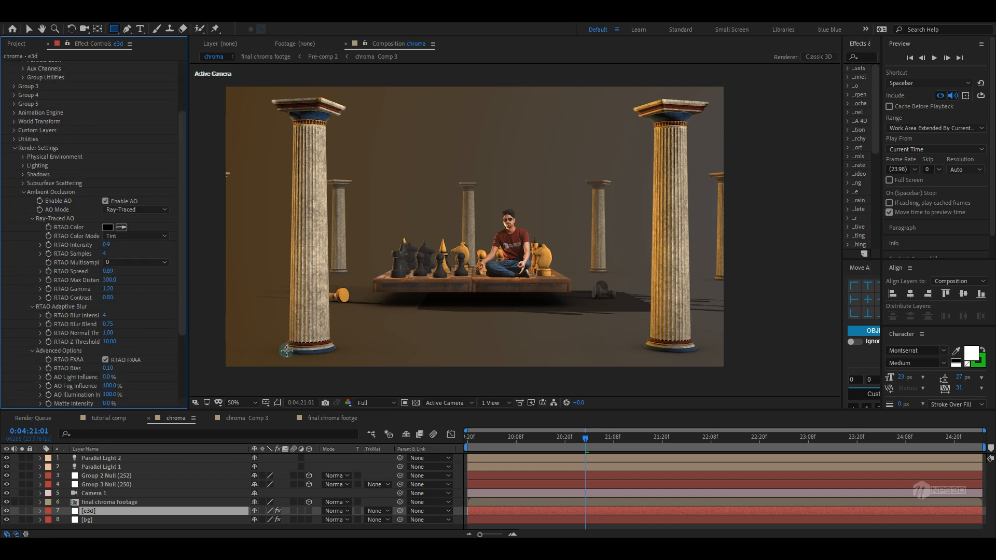
{"action": "left_click", "coordinate": [121, 227]}
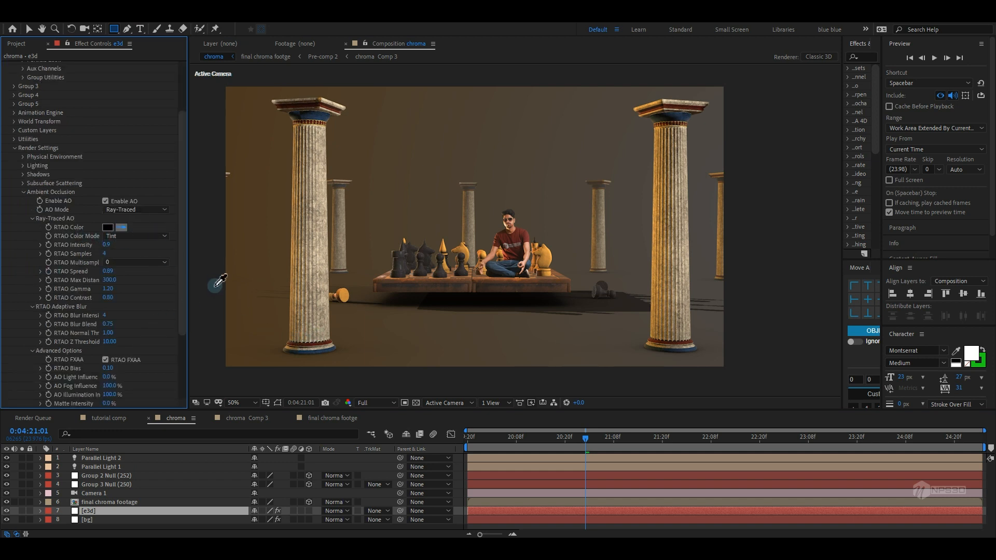
{"action": "left_click", "coordinate": [269, 343]}
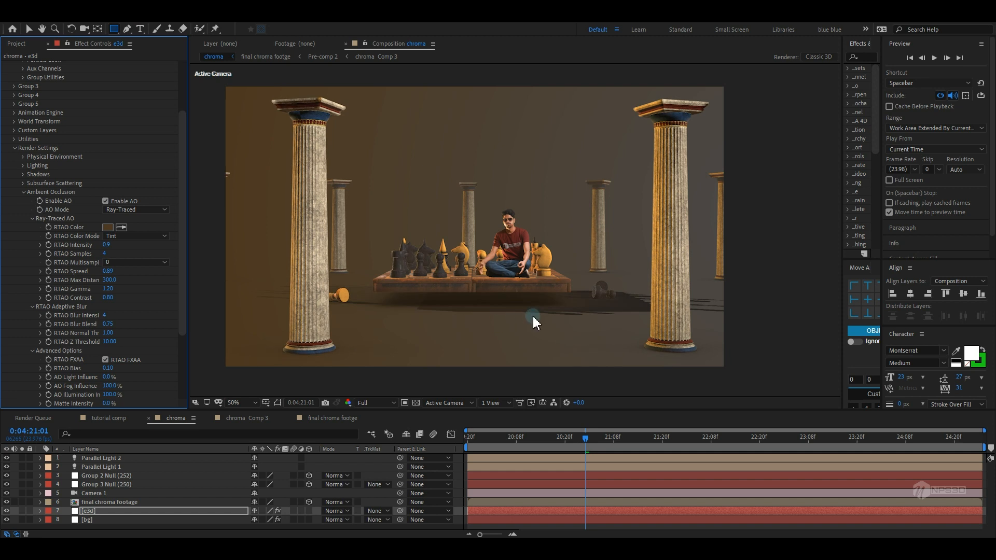
Undo the RTAO colour sampling and collapse the Ambient Occlusion settings
{"action": "key", "text": "ctrl+z"}
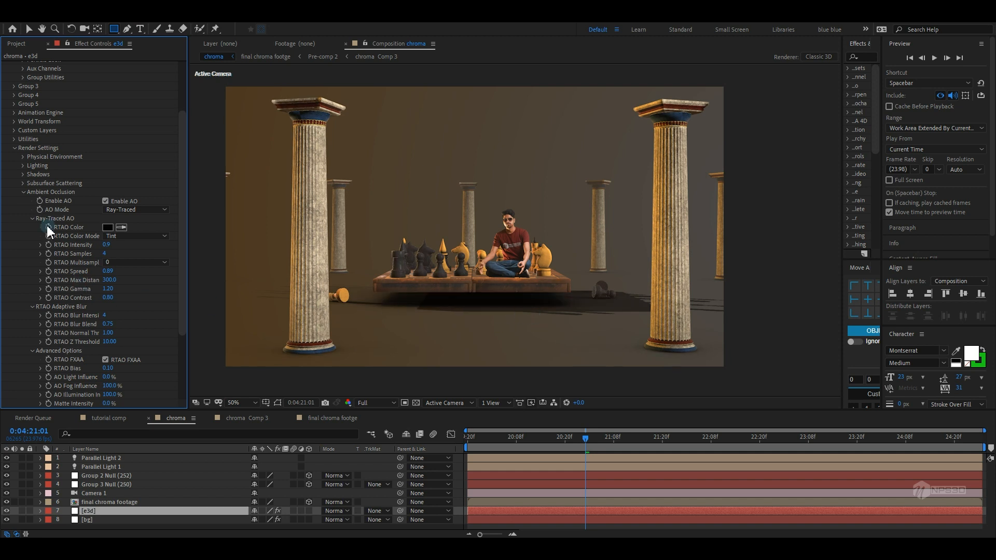
{"action": "left_click", "coordinate": [23, 192]}
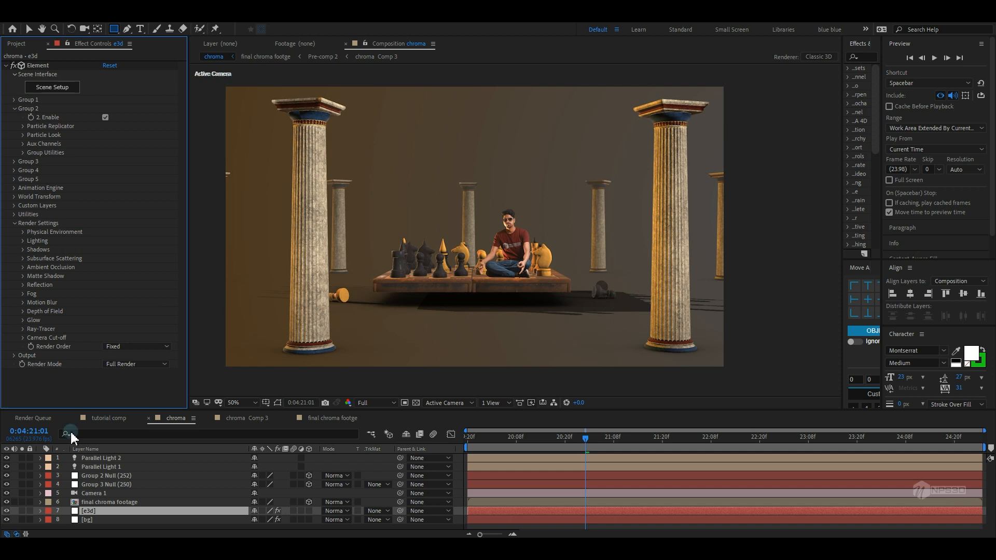
{"action": "double_click", "coordinate": [104, 475]}
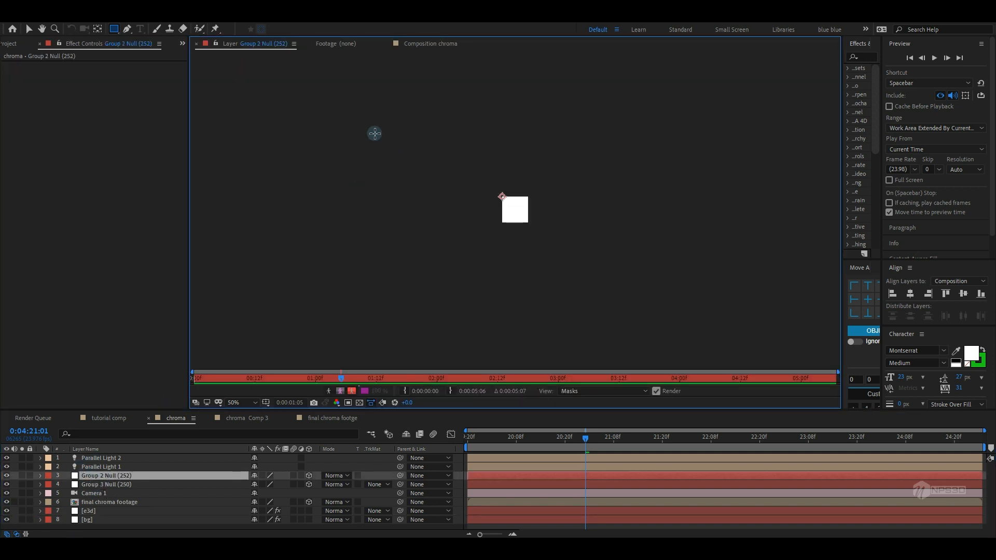
{"action": "left_click", "coordinate": [332, 50]}
{"action": "left_click", "coordinate": [432, 44]}
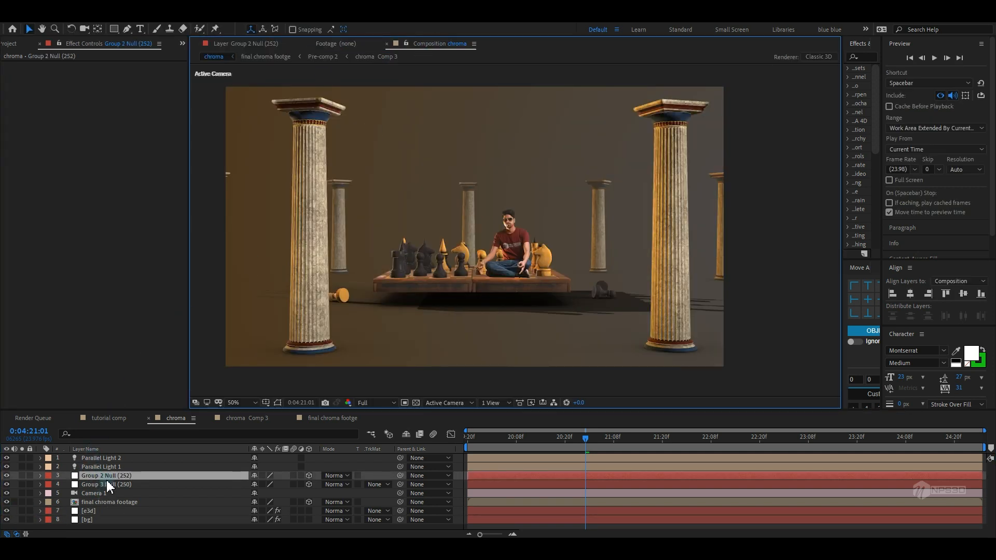
{"action": "double_click", "coordinate": [111, 466]}
{"action": "left_click_drag", "start_coordinate": [160, 248], "coordinate": [153, 185]}
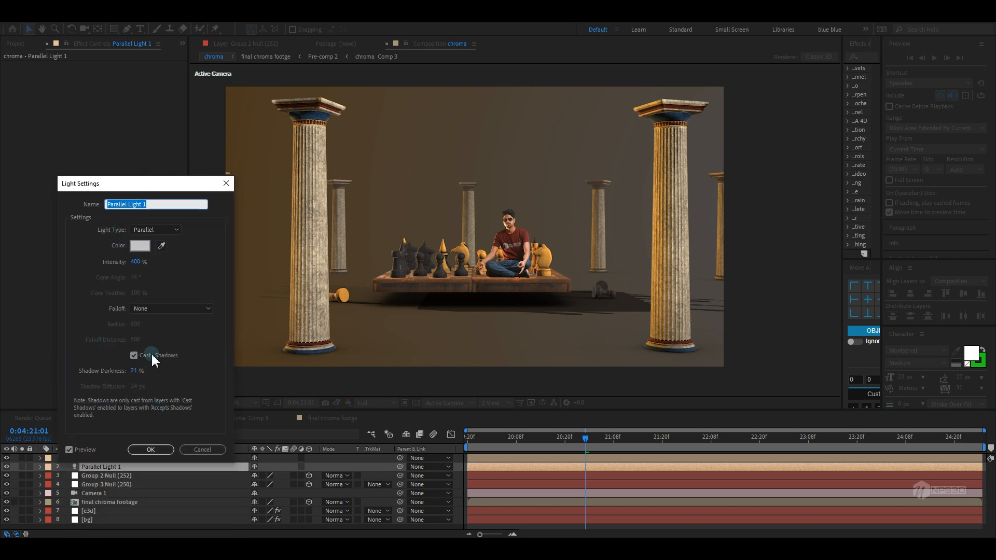
{"action": "left_click", "coordinate": [193, 450]}
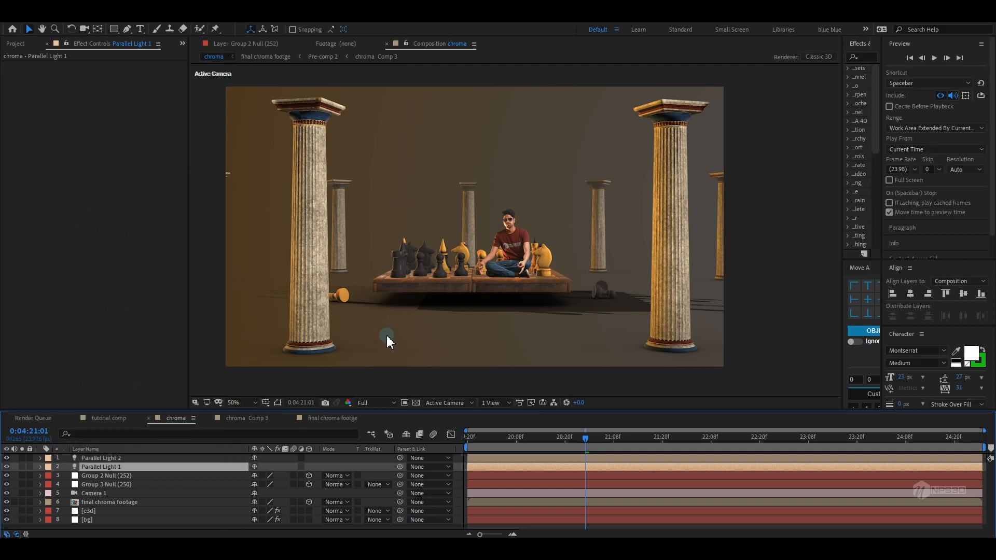
Sample a scene colour with the eyedropper for the e3d layer's Matte Shadow tint
{"action": "left_click", "coordinate": [93, 512]}
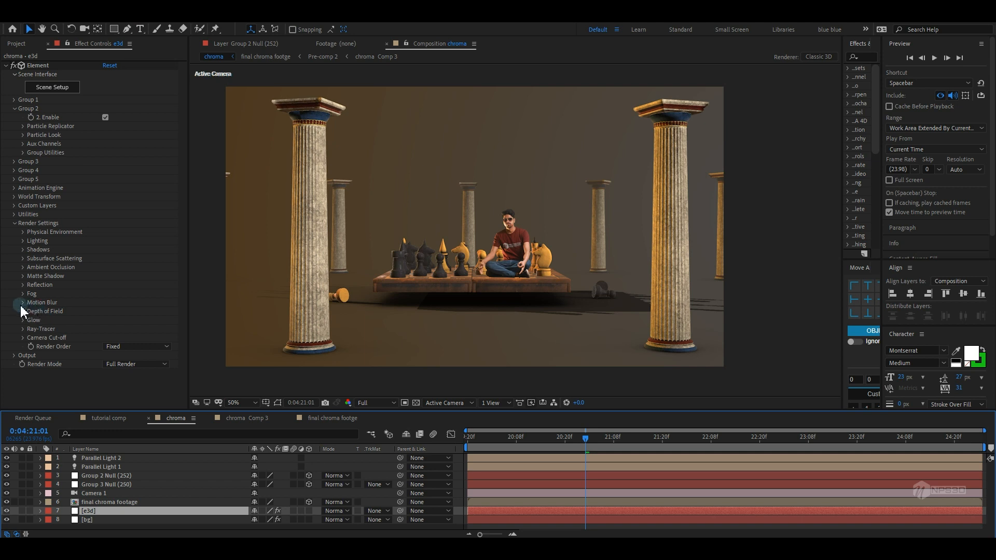
{"action": "left_click", "coordinate": [24, 276]}
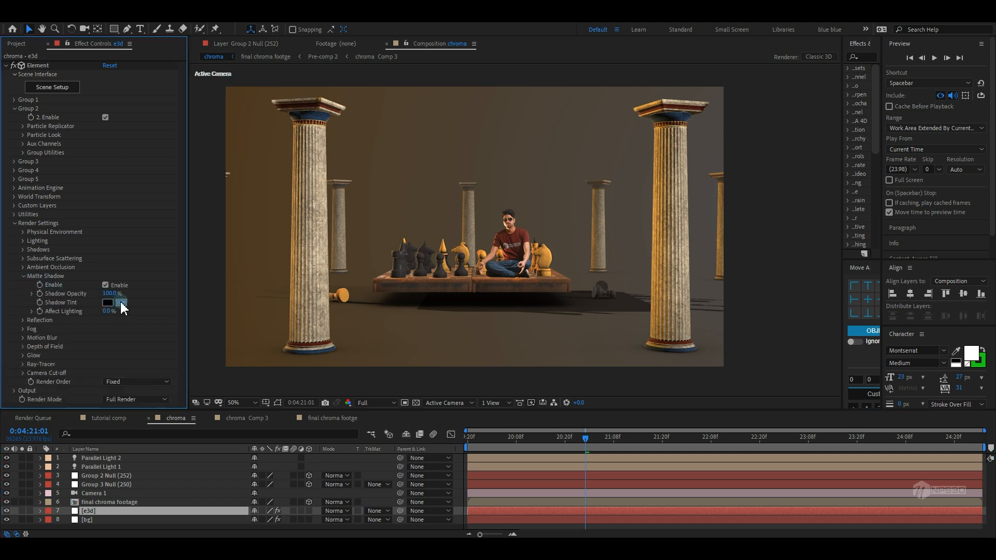
{"action": "left_click", "coordinate": [121, 303]}
{"action": "left_click", "coordinate": [389, 299]}
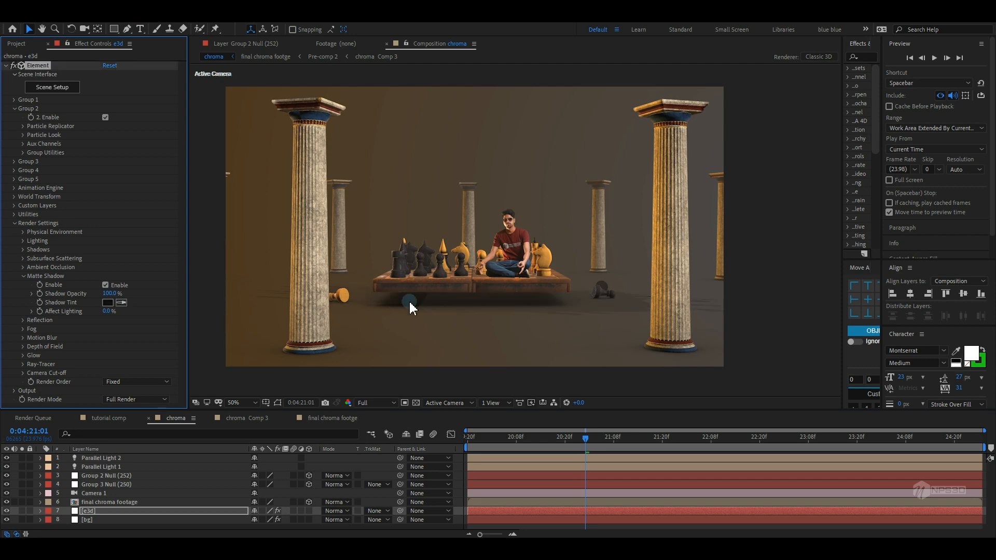
Set the e3d layer's Matte Shadow tint colour to 010101
{"action": "scroll", "coordinate": [571, 300], "scroll_direction": "up", "scroll_amount": 2}
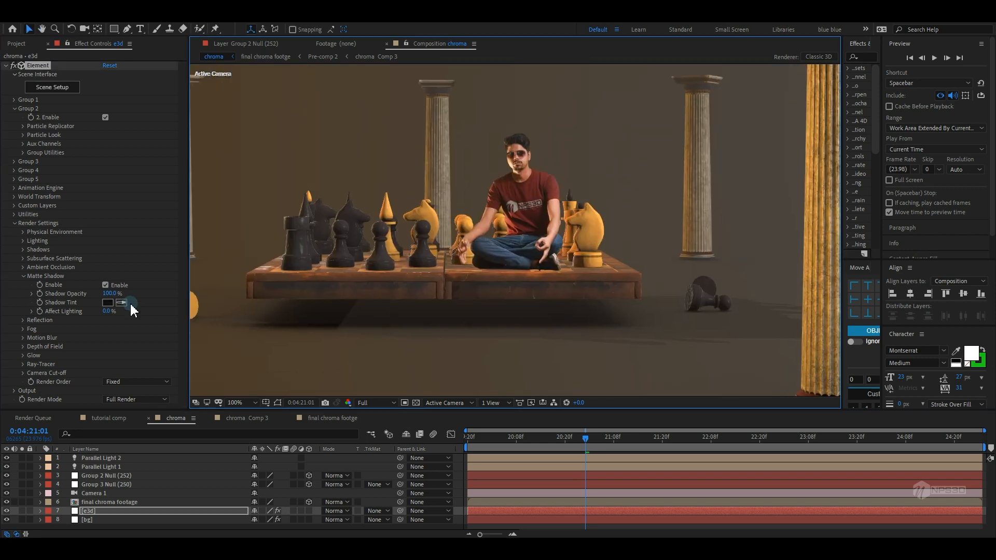
{"action": "left_click", "coordinate": [106, 303]}
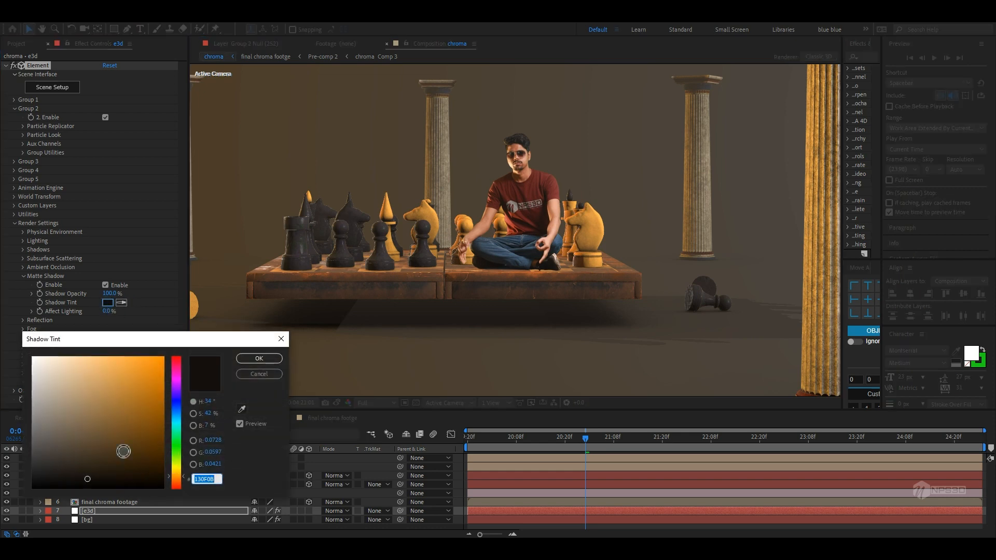
{"action": "left_click", "coordinate": [259, 374]}
{"action": "left_click", "coordinate": [108, 302]}
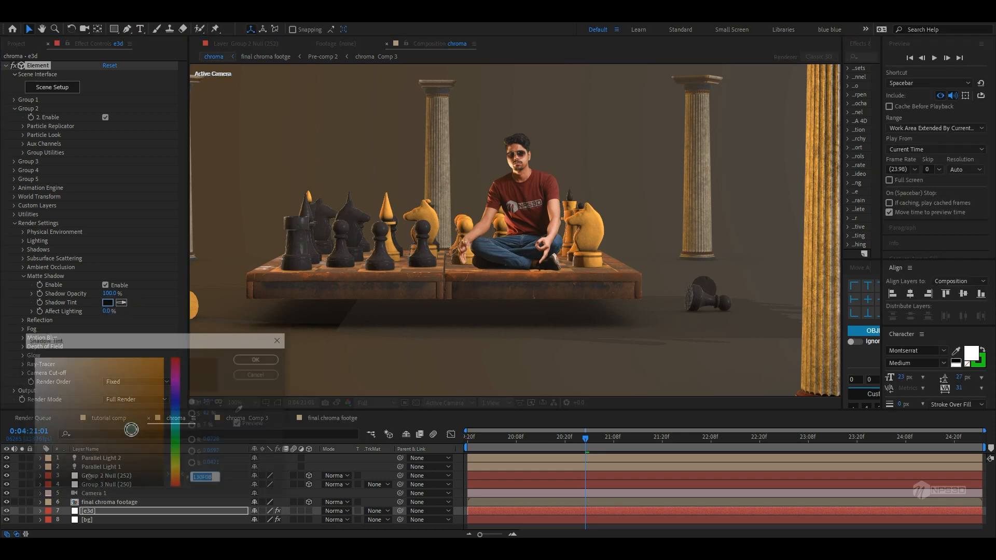
{"action": "mouse_move", "coordinate": [85, 484]}
{"action": "left_mouse_down"}
{"action": "mouse_move", "coordinate": [64, 476]}
{"action": "mouse_move", "coordinate": [40, 488]}
{"action": "left_mouse_up"}
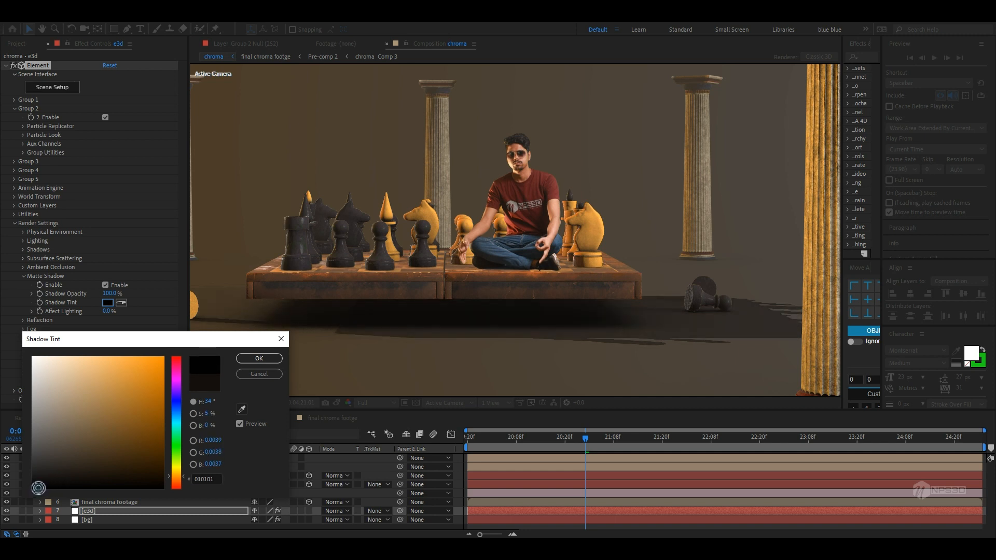
{"action": "left_click", "coordinate": [261, 359]}
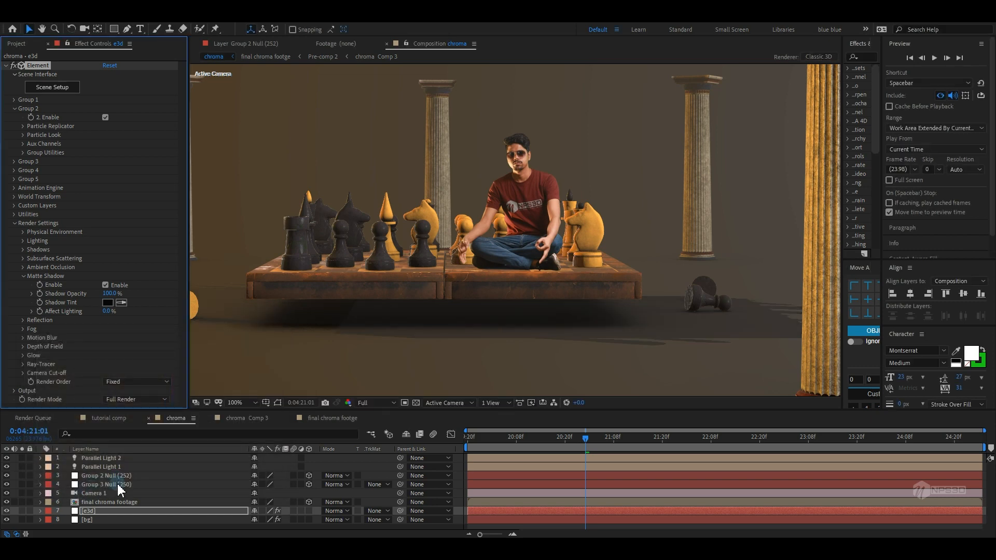
Set Parallel Light 2's shadow darkness to 16% in its light settings
{"action": "double_click", "coordinate": [118, 485]}
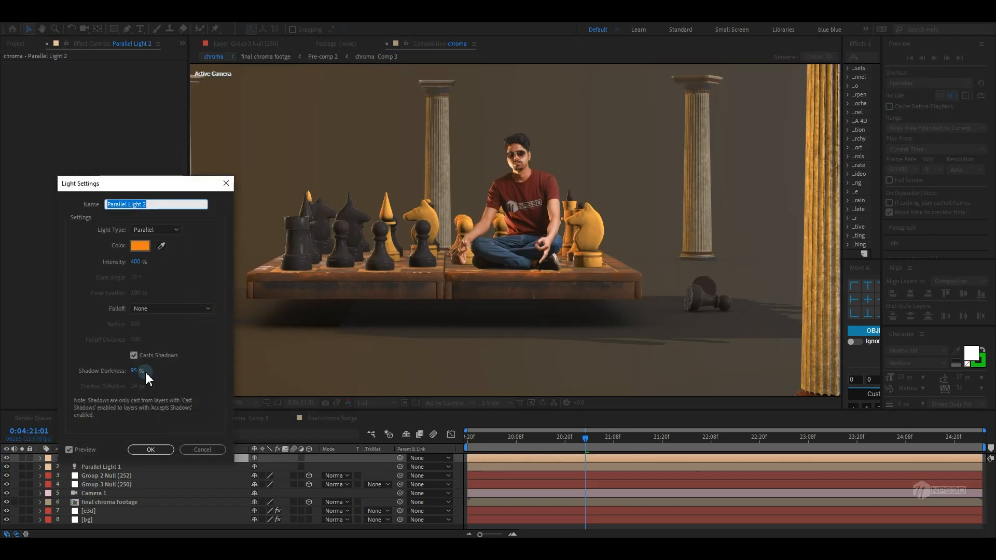
{"action": "left_click_drag", "start_coordinate": [136, 371], "coordinate": [109, 381]}
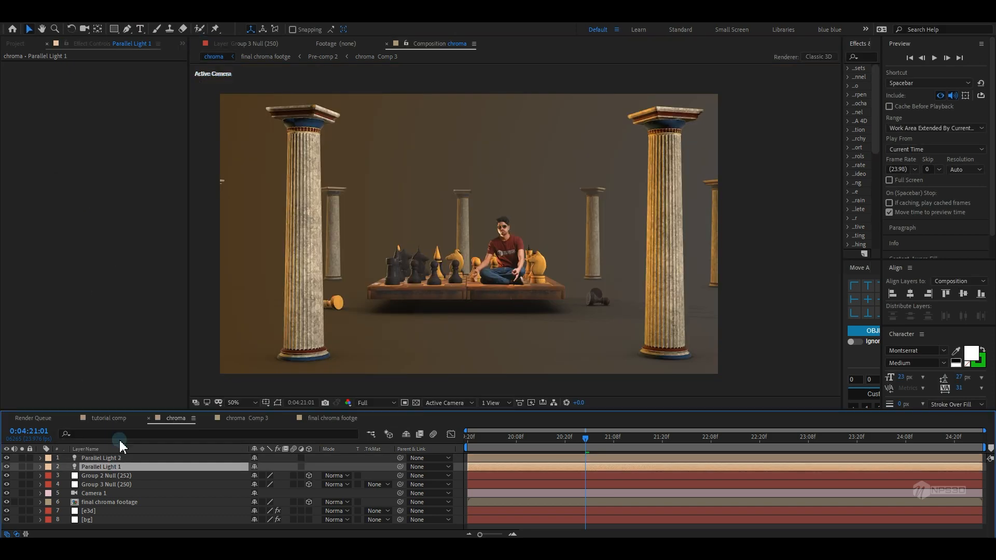
Lower Parallel Light 1's intensity in its light settings and return to the e3d layer
{"action": "double_click", "coordinate": [118, 466]}
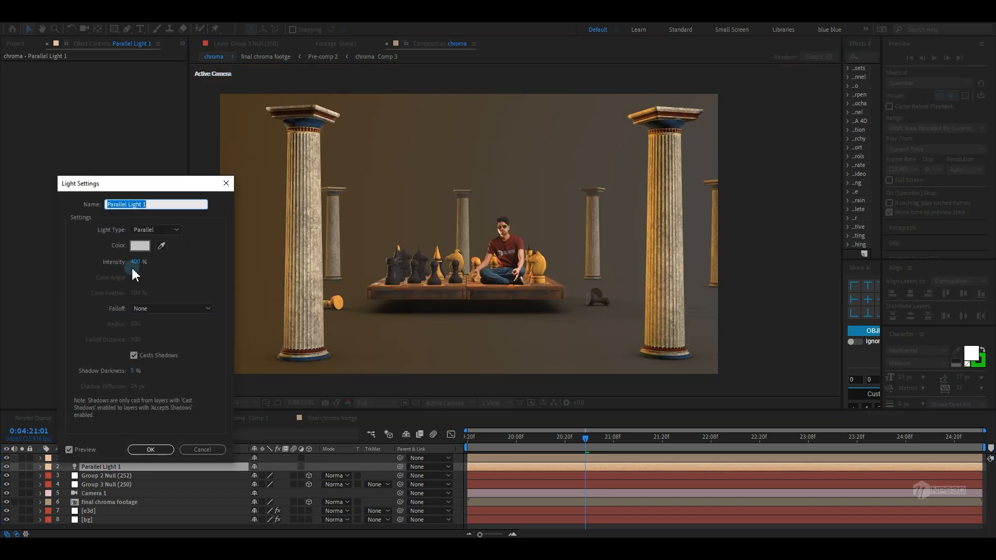
{"action": "left_click_drag", "start_coordinate": [132, 267], "coordinate": [67, 278]}
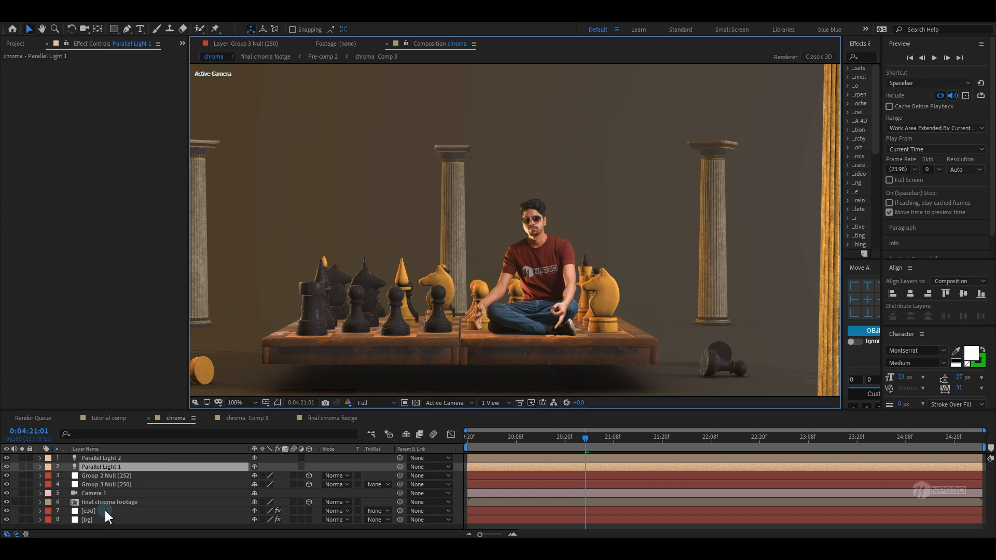
{"action": "left_click", "coordinate": [98, 511]}
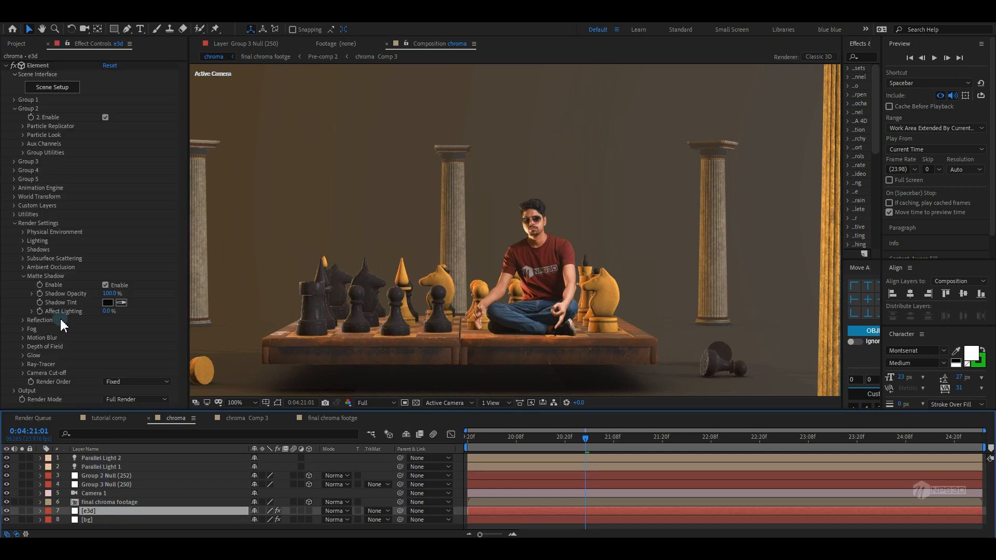
Enable Enhanced Multisampling in the e3d layer's Output settings
{"action": "left_click", "coordinate": [23, 275]}
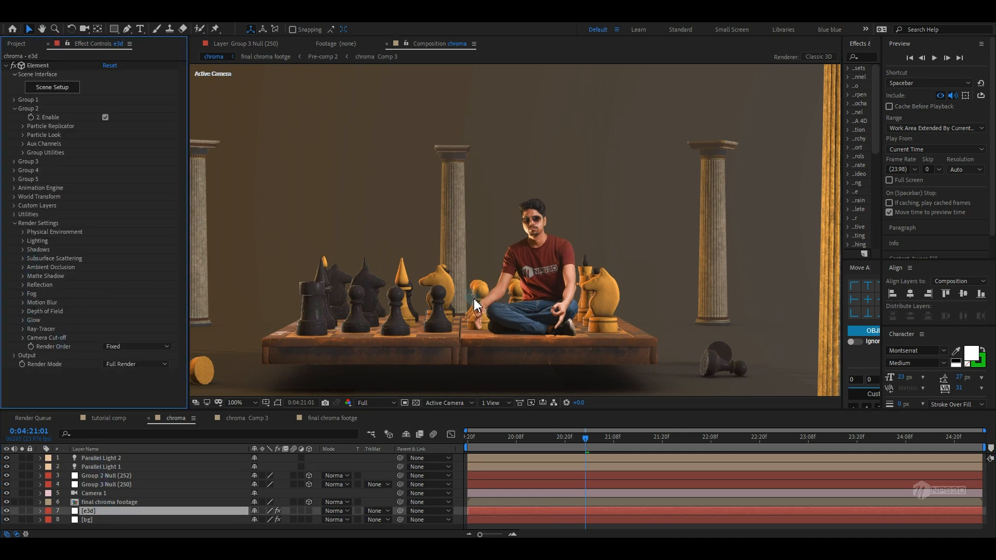
{"action": "left_click_drag", "start_coordinate": [478, 309], "coordinate": [527, 292]}
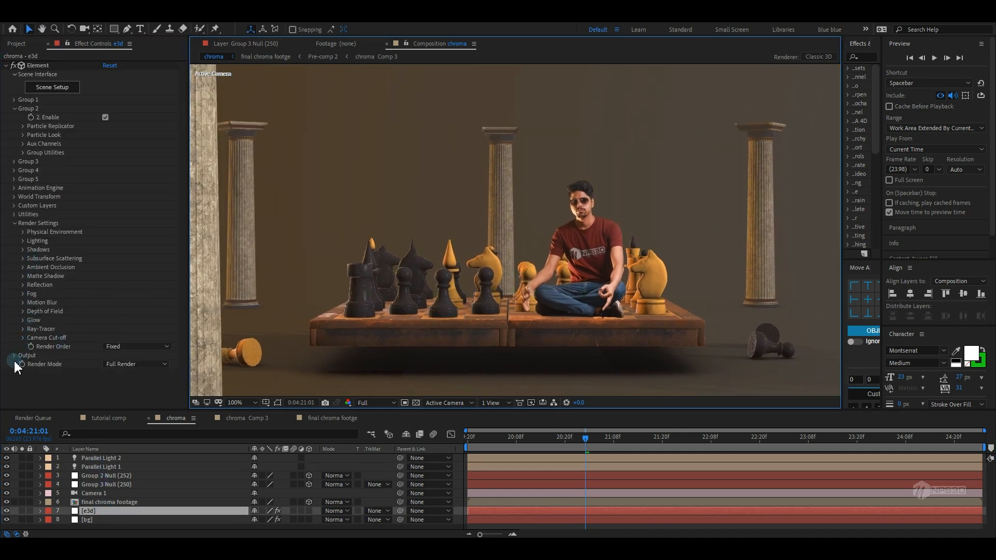
{"action": "left_click", "coordinate": [14, 356]}
{"action": "scroll", "coordinate": [26, 283], "scroll_direction": "down", "scroll_amount": 4}
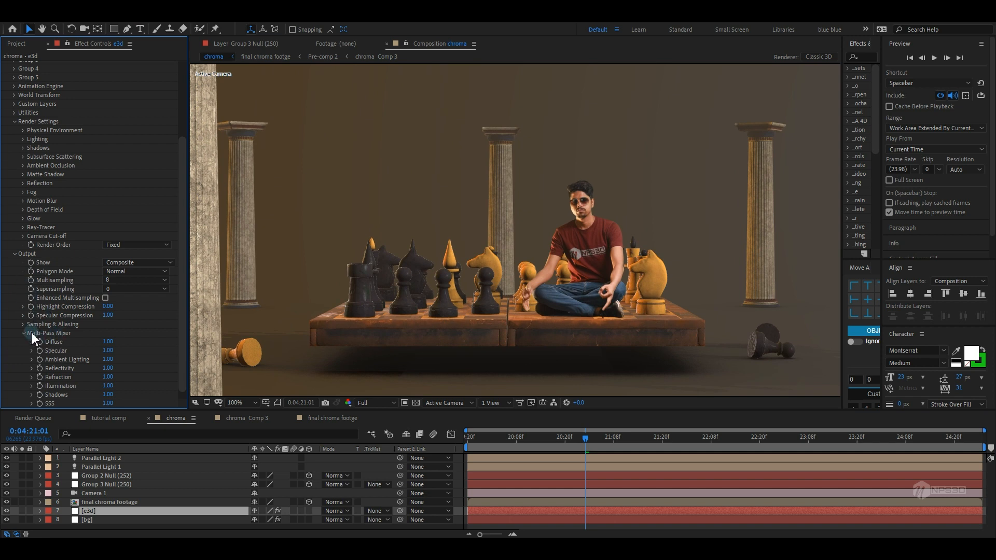
{"action": "left_click", "coordinate": [106, 297]}
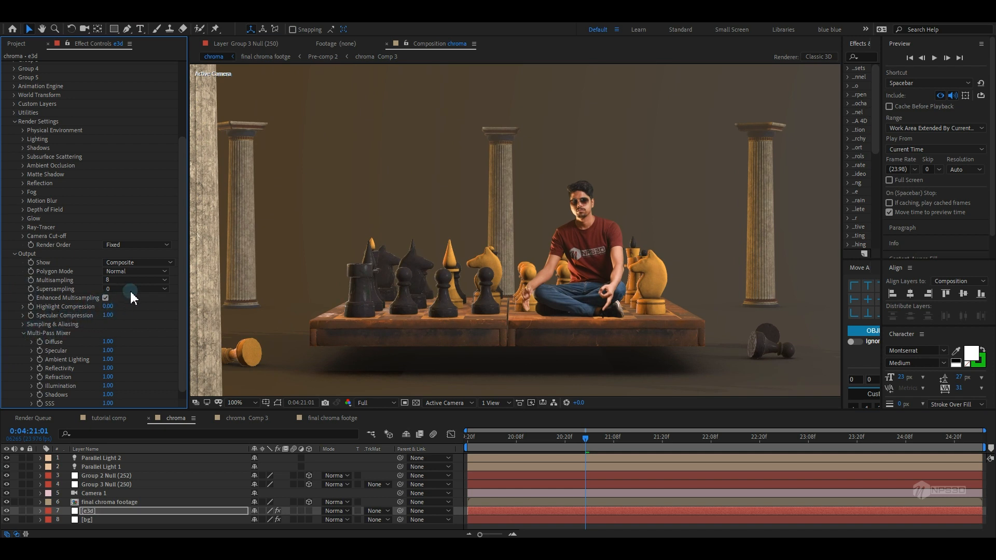
Set FXAA Smoothing to 2 under Sampling & Aliasing
{"action": "left_click", "coordinate": [23, 324]}
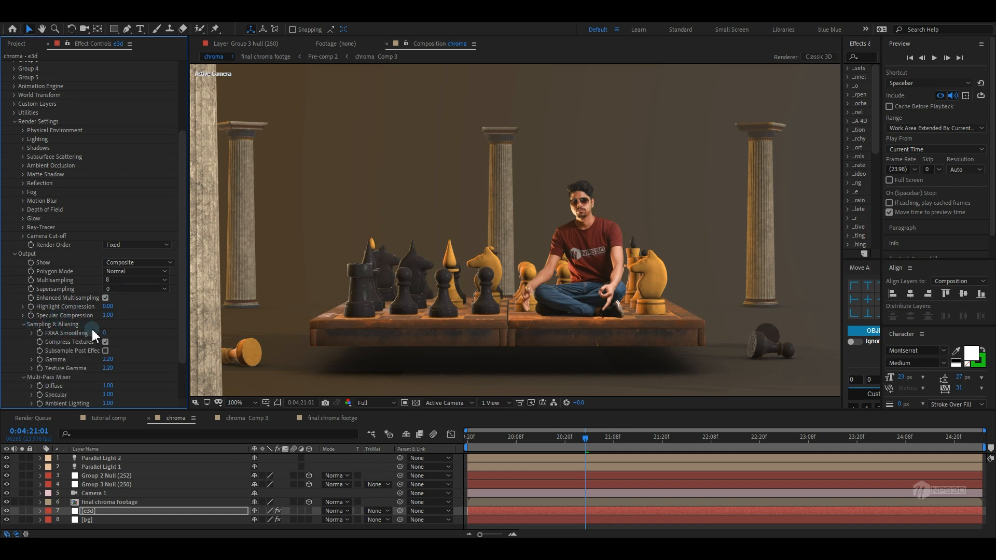
{"action": "left_click", "coordinate": [108, 333]}
{"action": "type", "text": "2"}
{"action": "key", "text": "Return"}
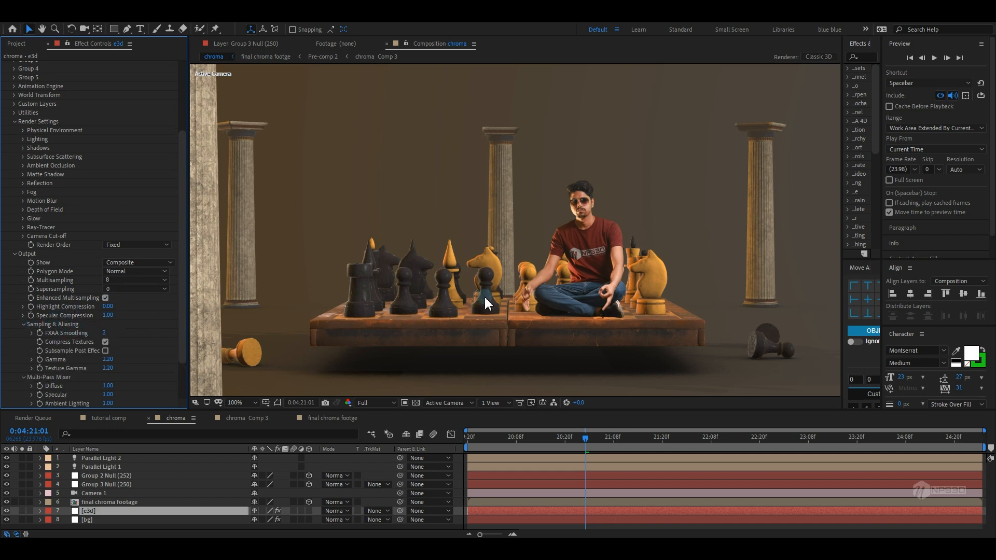
Set the Sampling & Aliasing Gamma to 2.5
{"action": "left_click_drag", "start_coordinate": [461, 283], "coordinate": [465, 292]}
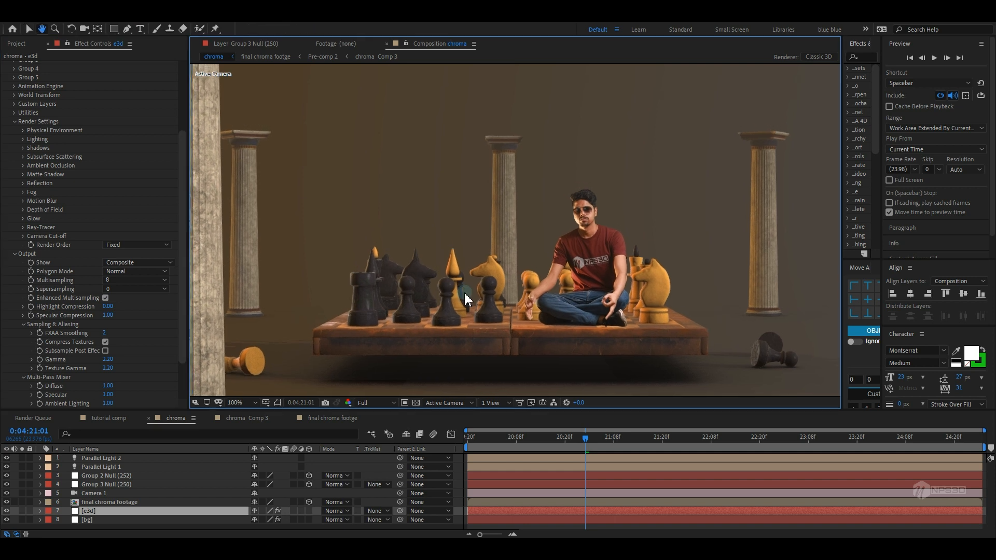
{"action": "left_click", "coordinate": [108, 356]}
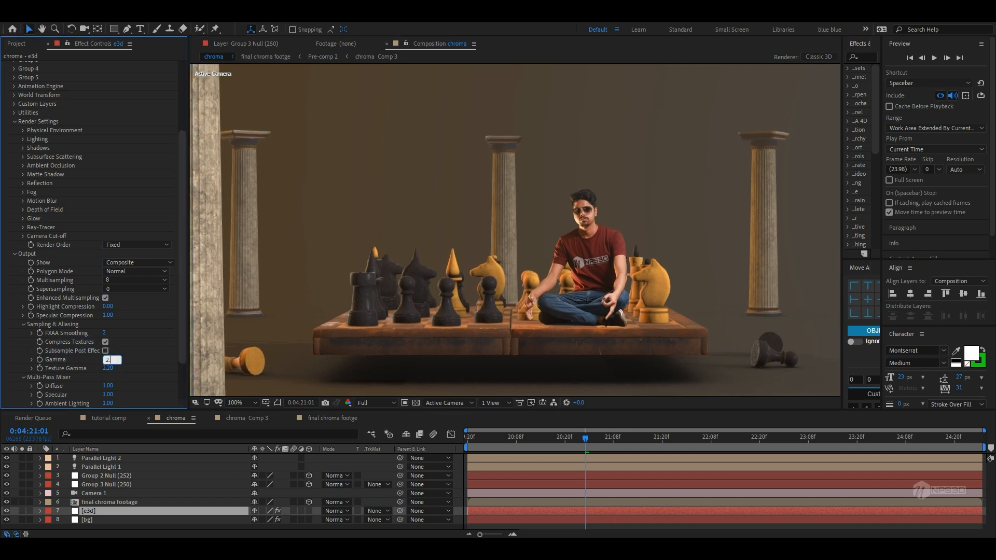
{"action": "type", "text": "2.5"}
{"action": "key", "text": "Return"}
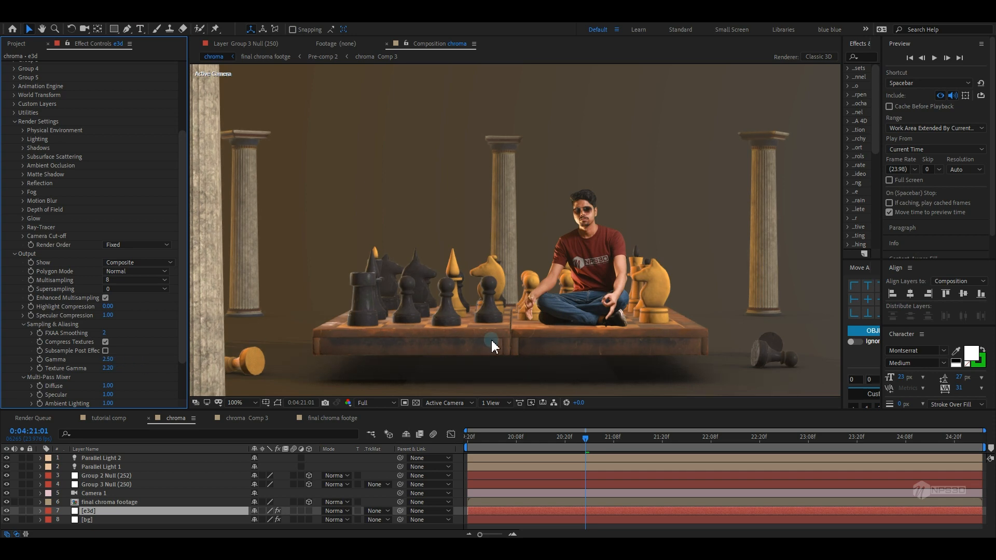
Save the project and collapse the Element effect's Output, Render Settings and Group 2 sections
{"action": "scroll", "coordinate": [491, 338], "scroll_direction": "down", "scroll_amount": 2}
{"action": "key", "text": "ctrl+s"}
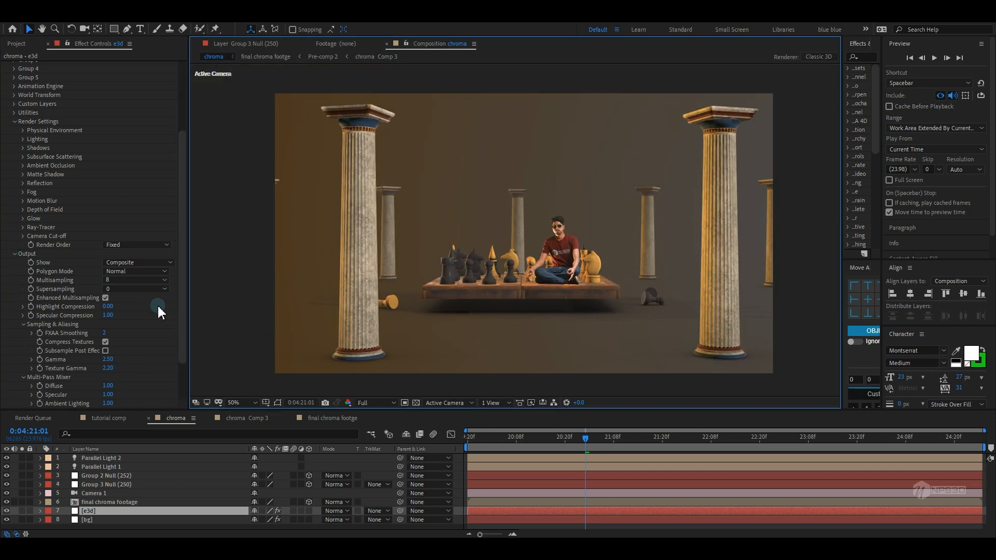
{"action": "left_click", "coordinate": [138, 289]}
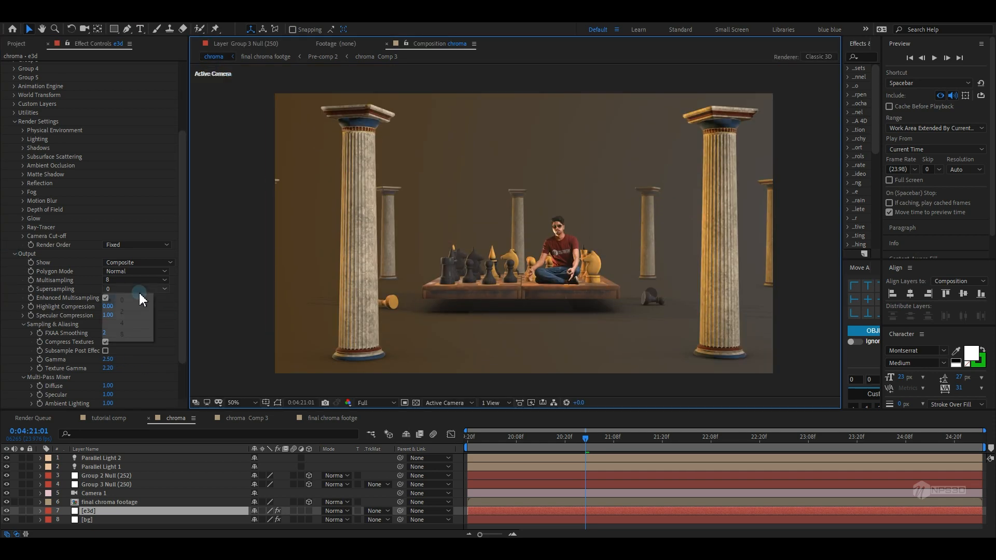
{"action": "left_click", "coordinate": [16, 255]}
{"action": "left_click", "coordinate": [14, 224]}
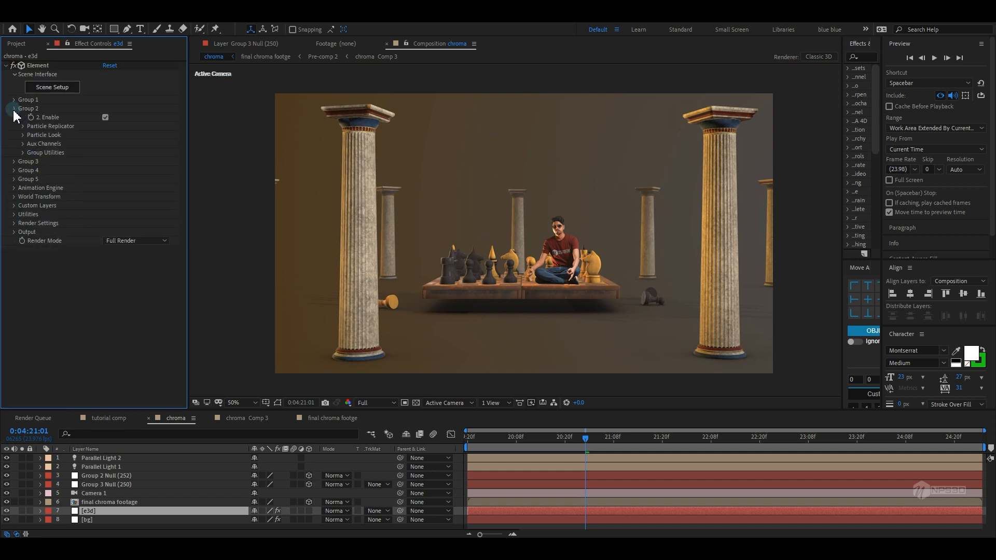
{"action": "left_click", "coordinate": [14, 109]}
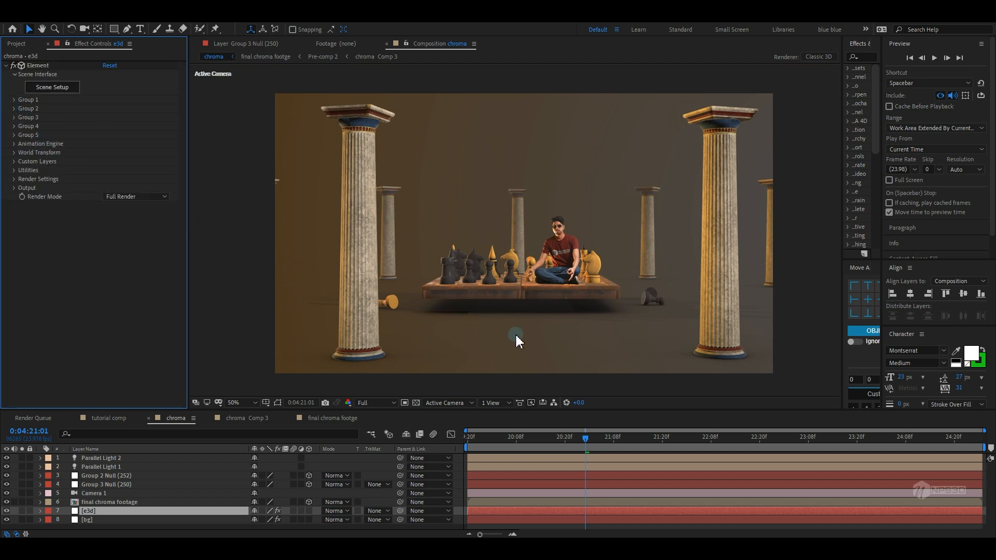
{"action": "left_click_drag", "start_coordinate": [517, 311], "coordinate": [518, 321]}
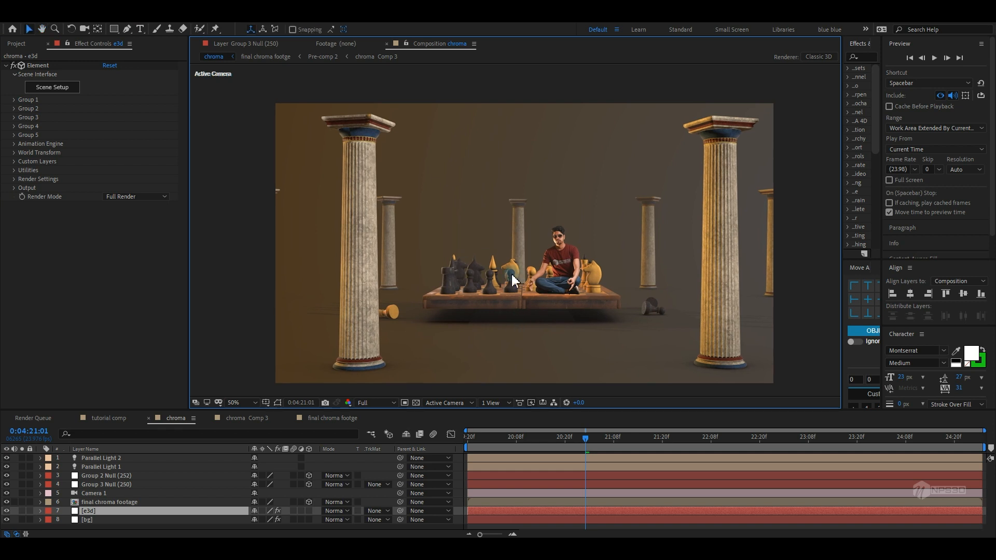
Open Element's Scene Setup and duplicate the chess board's group folder
{"action": "left_click", "coordinate": [72, 89]}
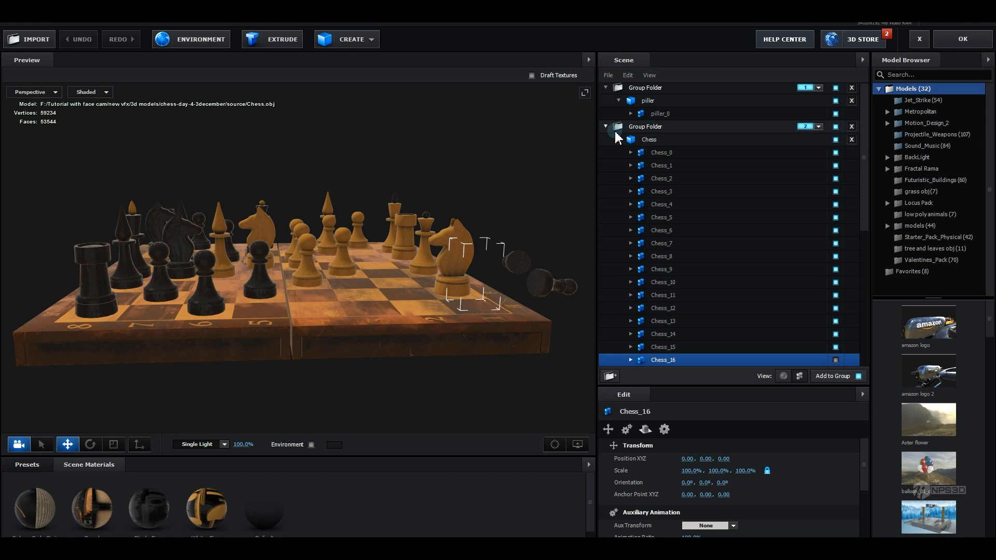
{"action": "left_click", "coordinate": [618, 141]}
{"action": "left_click", "coordinate": [606, 129]}
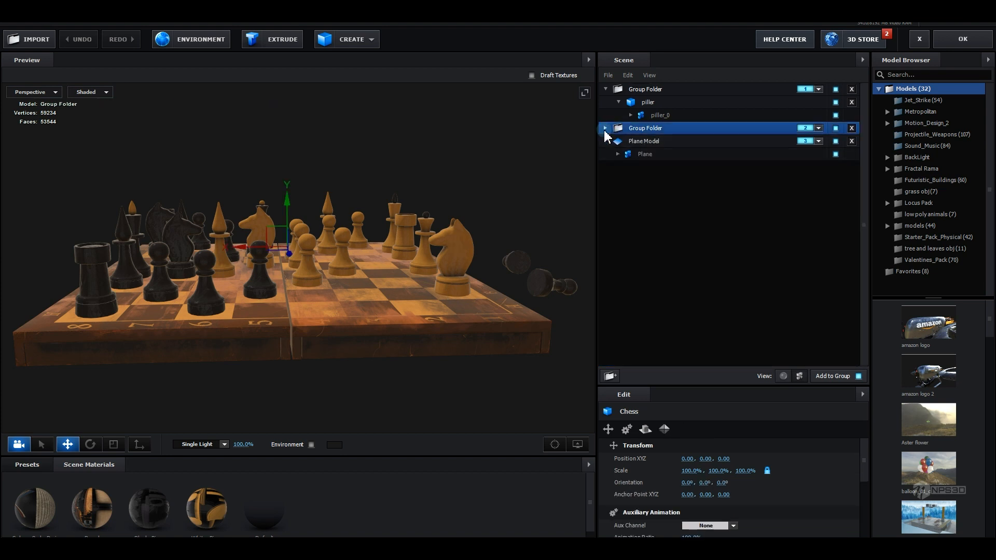
{"action": "left_click", "coordinate": [645, 139]}
{"action": "left_click", "coordinate": [644, 129]}
{"action": "right_click", "coordinate": [652, 129]}
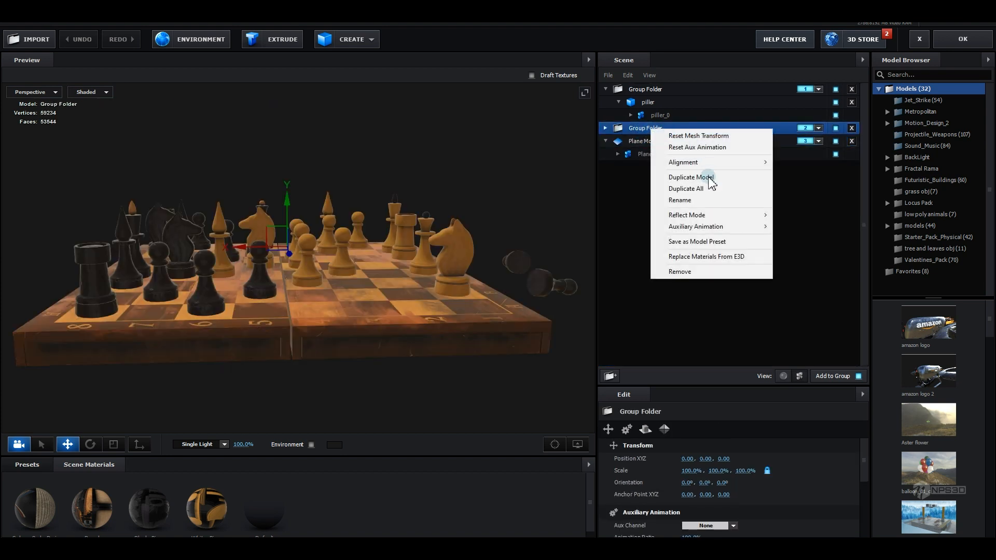
{"action": "left_click", "coordinate": [675, 176]}
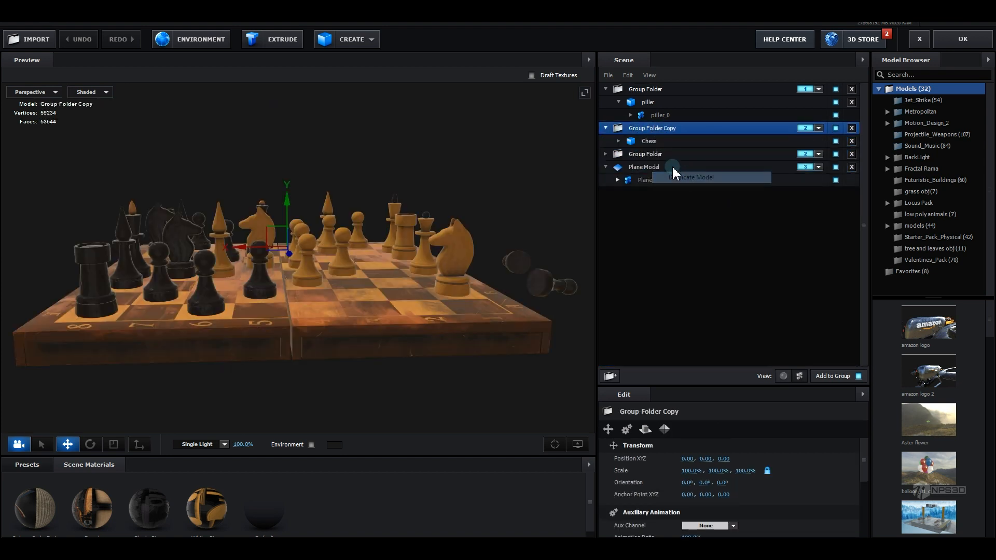
Assign the duplicated chess folder to group 4 and select its Chess model
{"action": "left_click", "coordinate": [819, 129]}
{"action": "left_click", "coordinate": [855, 143]}
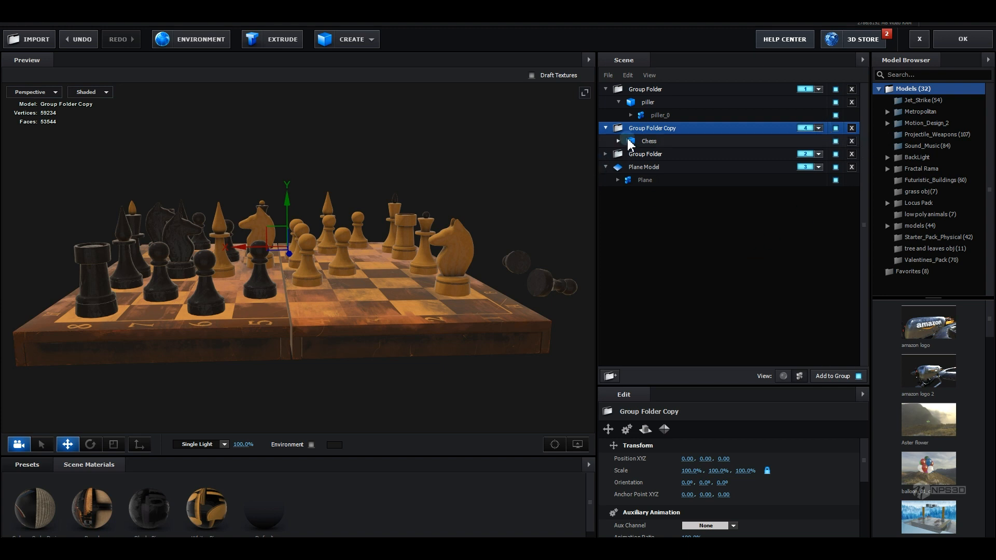
{"action": "left_click", "coordinate": [642, 141]}
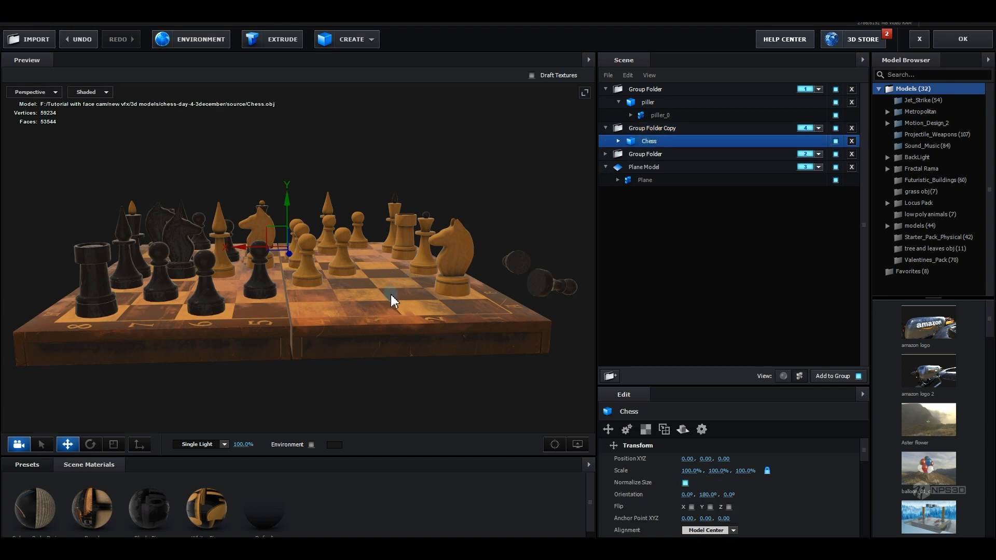
{"action": "left_click", "coordinate": [390, 294]}
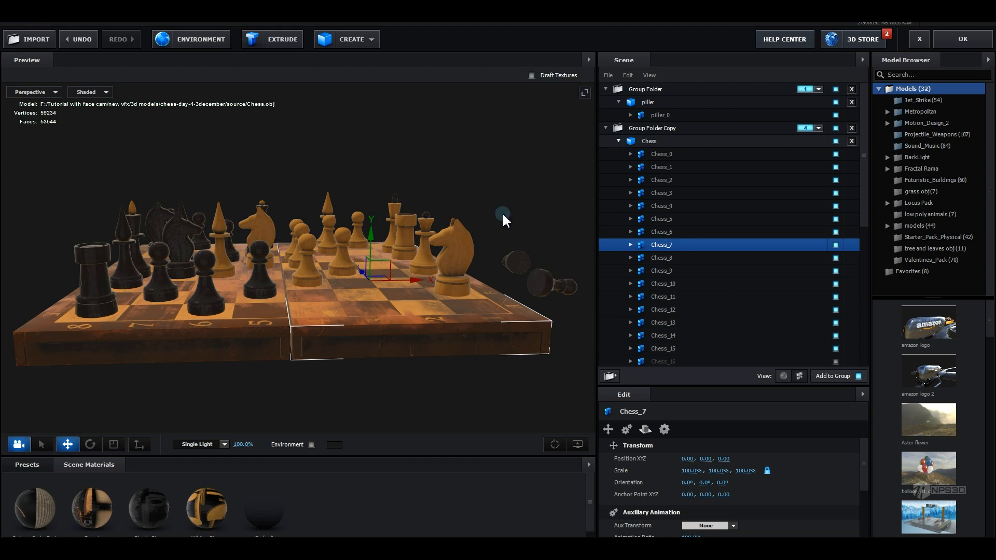
{"action": "left_click", "coordinate": [618, 141]}
{"action": "left_click", "coordinate": [619, 141]}
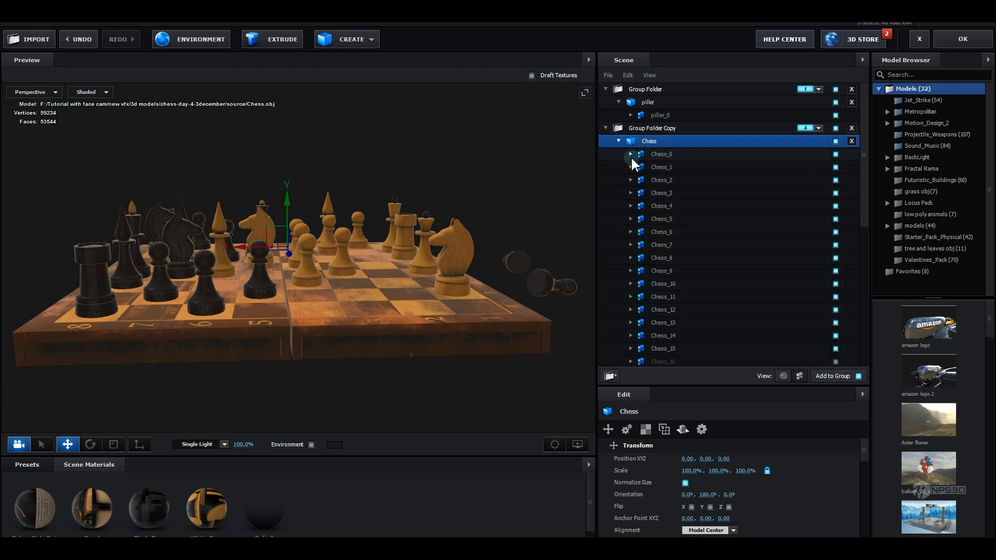
Hide the board in the duplicated chess model so only the pieces remain, and apply the scene
{"action": "left_click", "coordinate": [786, 380]}
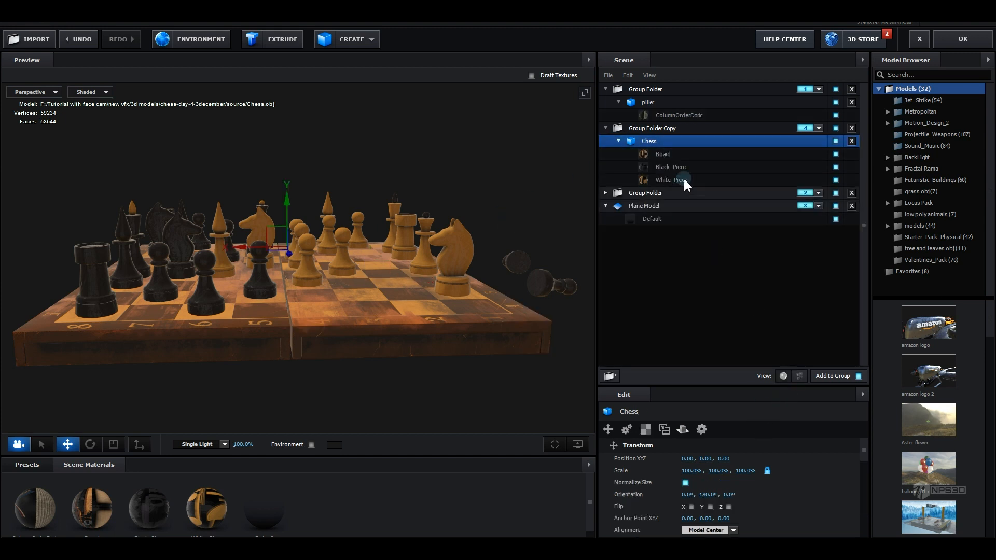
{"action": "left_click", "coordinate": [835, 155]}
{"action": "left_click_drag", "start_coordinate": [403, 223], "coordinate": [475, 269]}
{"action": "left_click_drag", "start_coordinate": [469, 306], "coordinate": [236, 61]}
{"action": "left_click_drag", "start_coordinate": [378, 360], "coordinate": [497, 286]}
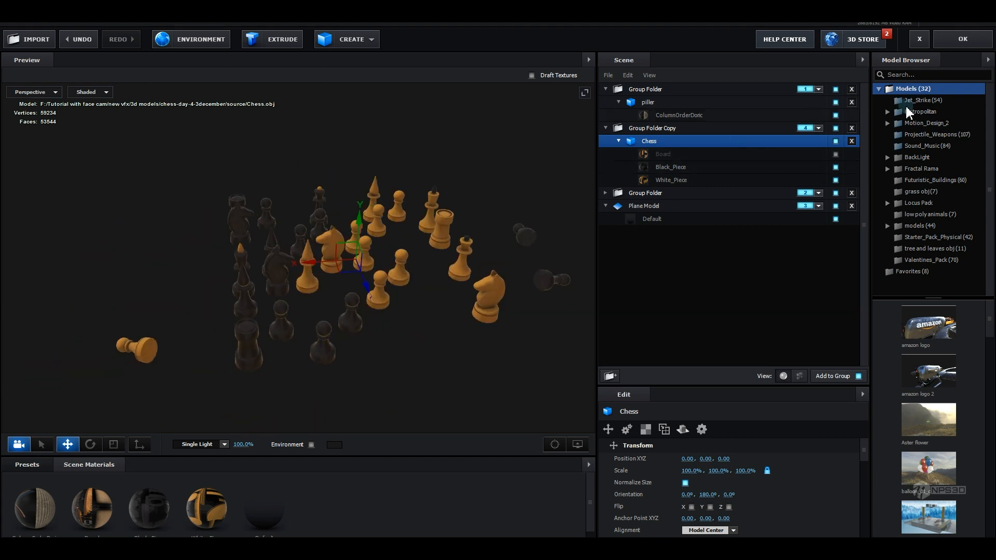
{"action": "left_click", "coordinate": [963, 40]}
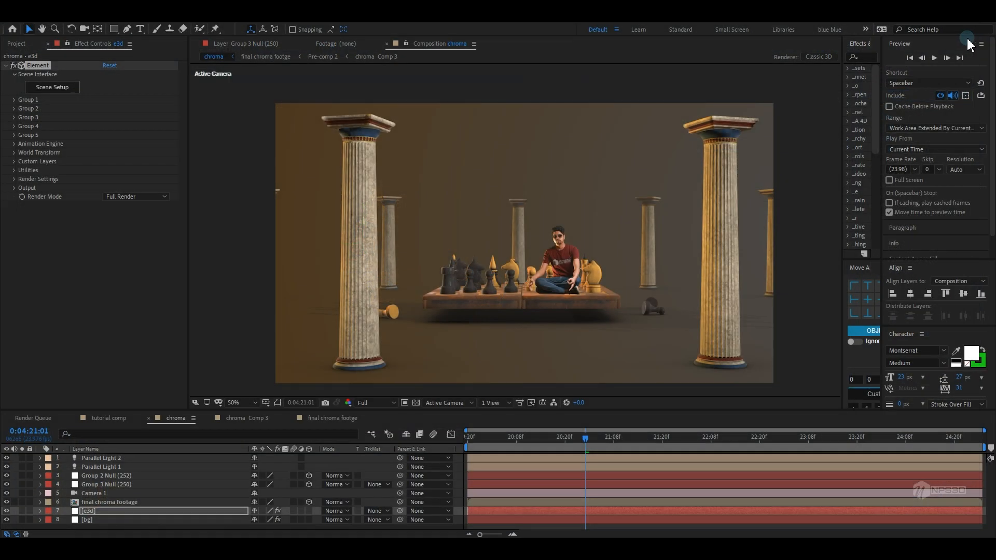
Enable Multi-Object under Group 4's Particle Look
{"action": "left_click", "coordinate": [14, 126]}
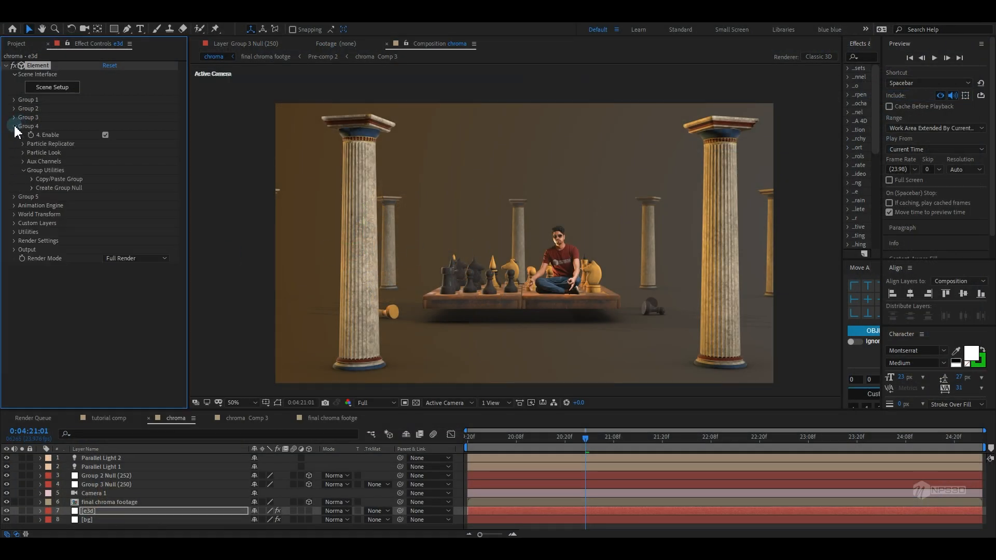
{"action": "left_click", "coordinate": [23, 152]}
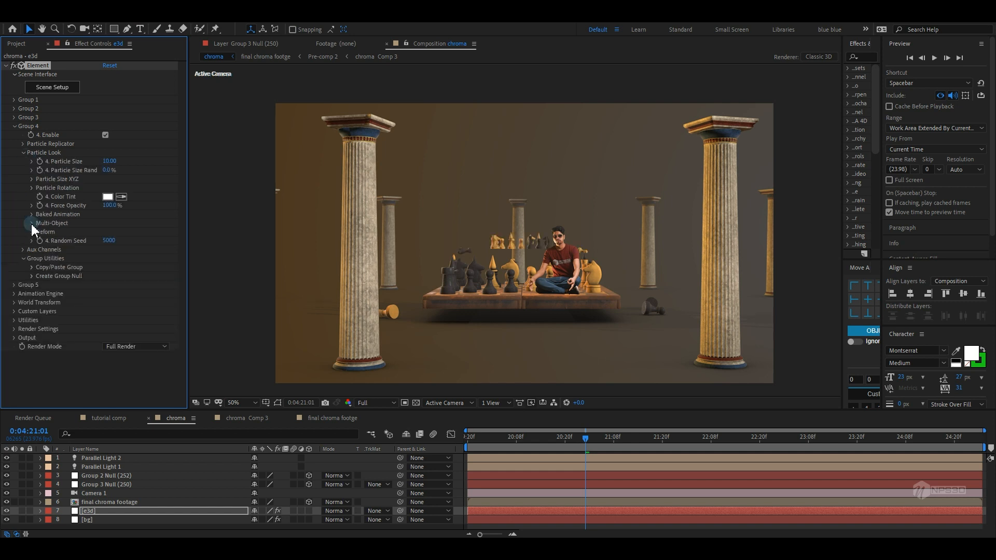
{"action": "left_click", "coordinate": [33, 225]}
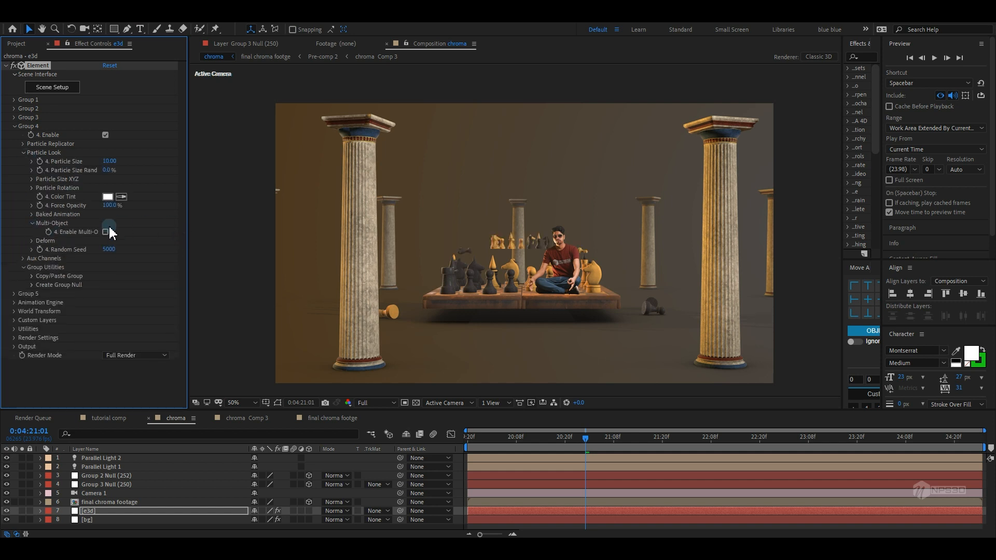
{"action": "left_click", "coordinate": [107, 232]}
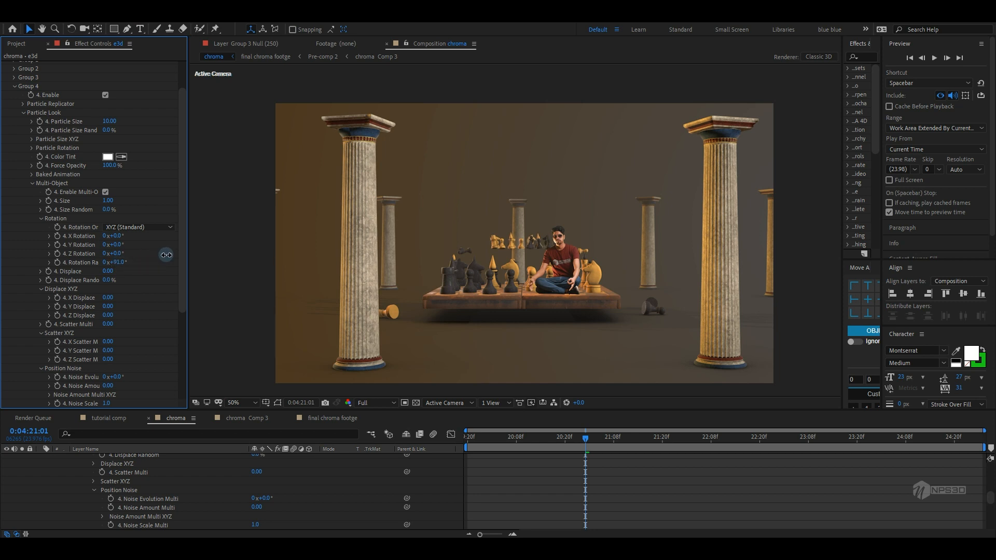
Set Group 4's Rotation Random to 1x+1.0°, Particle Size to 17.50 and Displace to 1.16
{"action": "left_click_drag", "start_coordinate": [166, 254], "coordinate": [275, 233]}
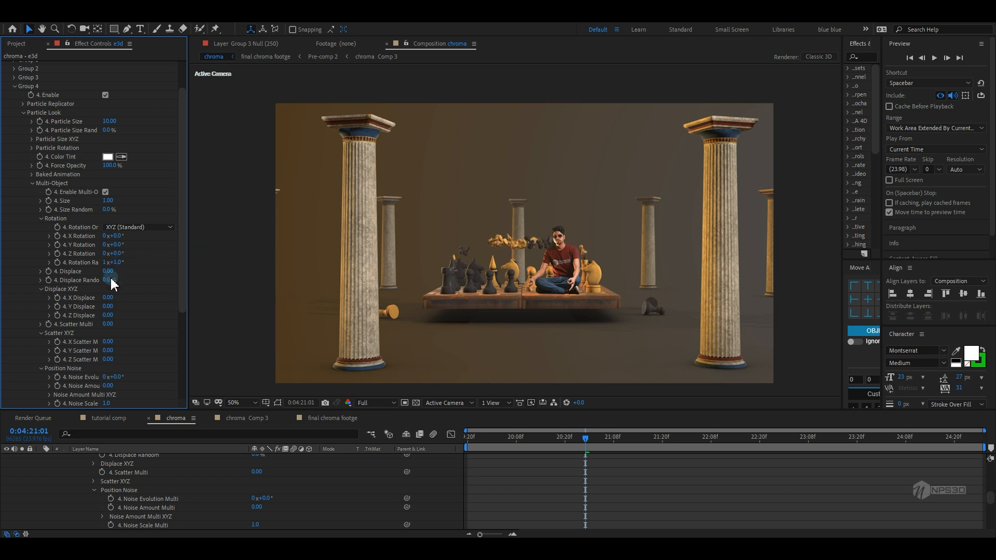
{"action": "left_click_drag", "start_coordinate": [108, 271], "coordinate": [199, 264]}
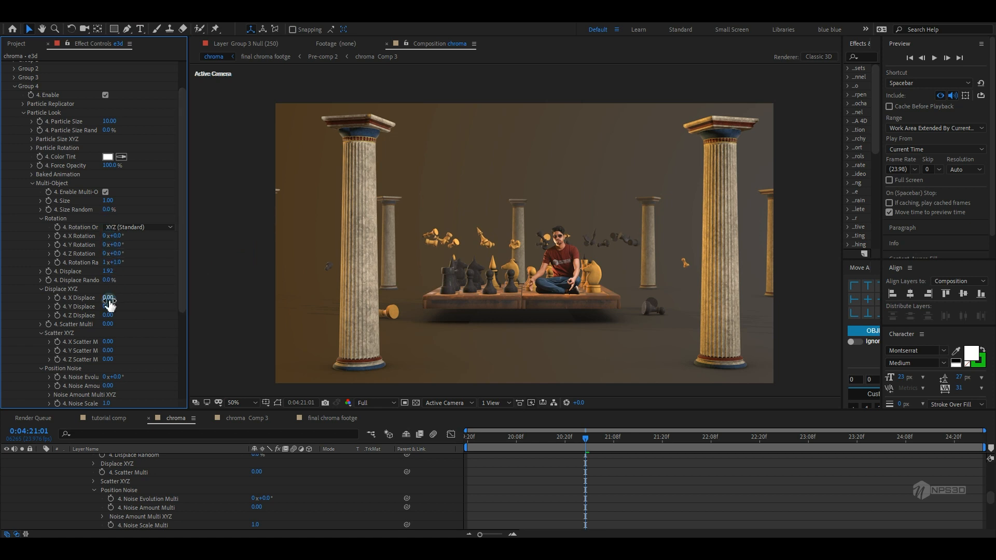
{"action": "left_click_drag", "start_coordinate": [119, 120], "coordinate": [146, 116]}
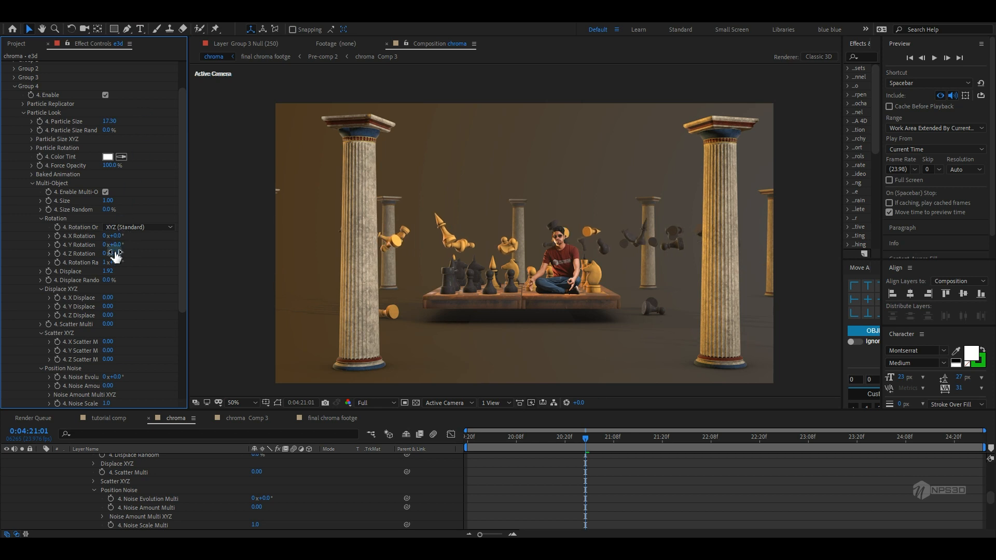
{"action": "left_click_drag", "start_coordinate": [110, 273], "coordinate": [80, 282]}
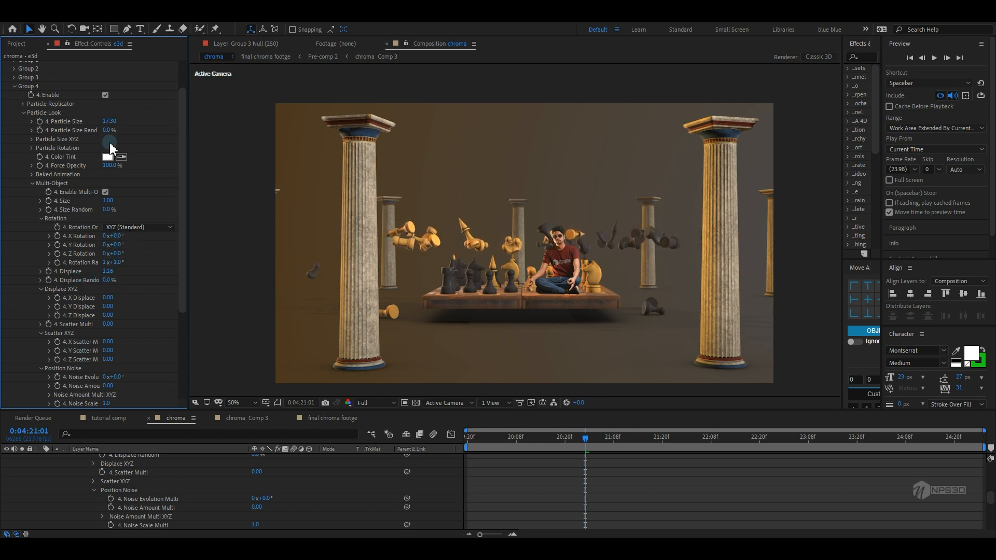
Set Group 4's Particle Replicator Position Z to -1120.0
{"action": "left_click", "coordinate": [21, 104]}
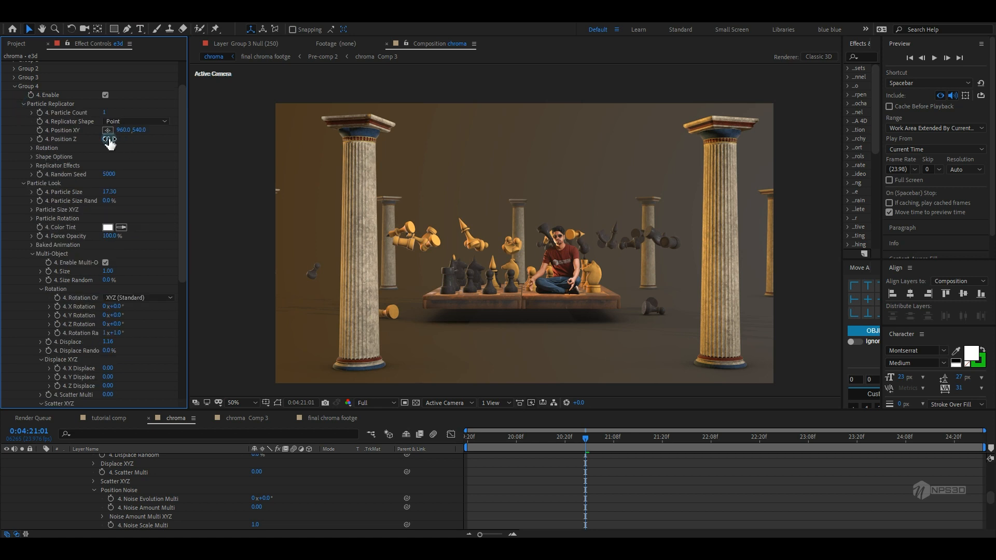
{"action": "left_click_drag", "start_coordinate": [110, 144], "coordinate": [67, 160]}
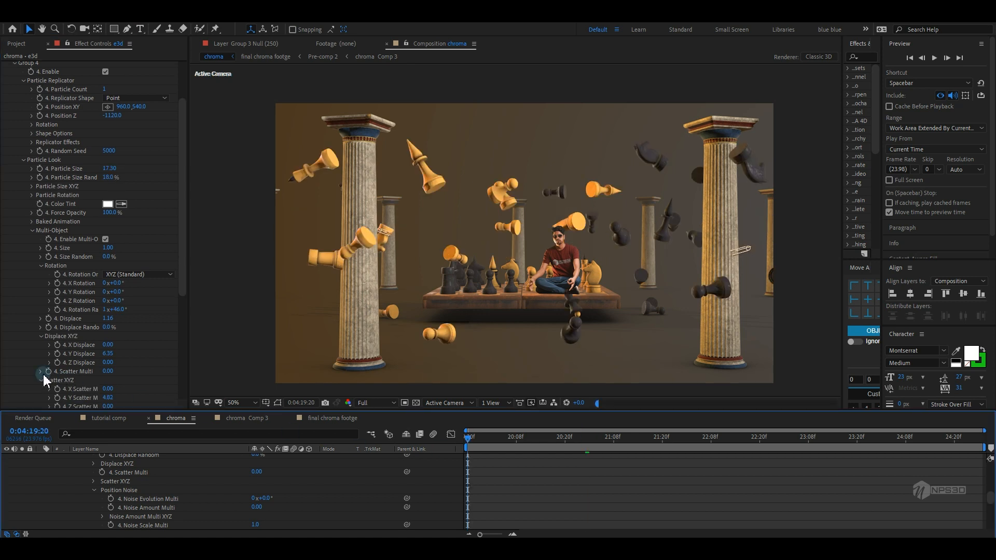
{"action": "scroll", "coordinate": [42, 373], "scroll_direction": "down", "scroll_amount": 1}
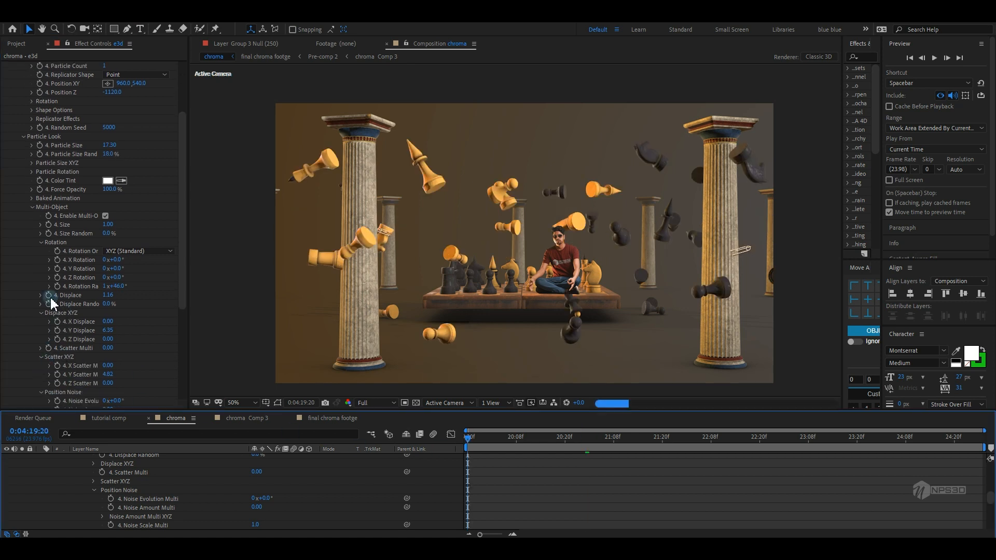
Keyframe Group 4's Y Rotation and Y Displace, then set Y Displace to 15.50 at the end of the timeline
{"action": "left_click", "coordinate": [57, 269]}
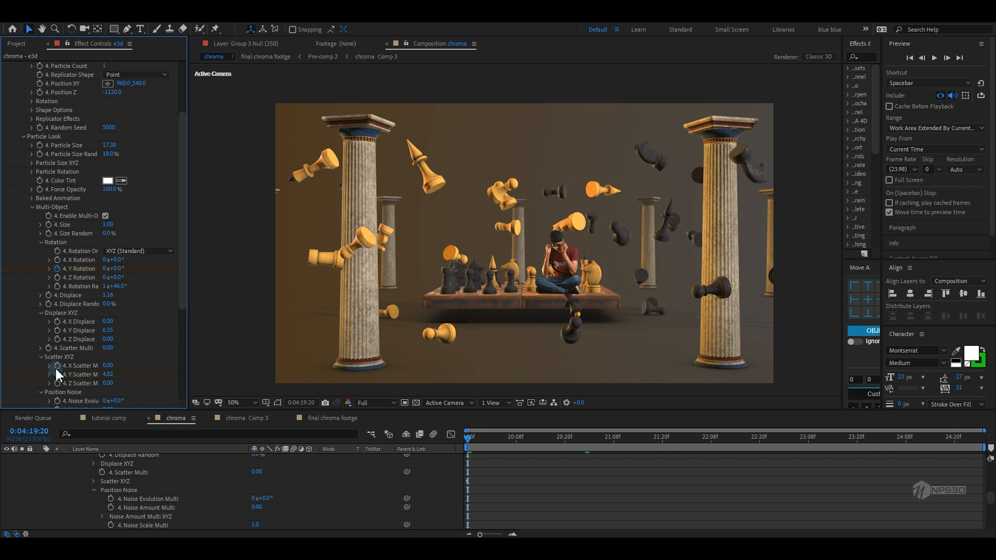
{"action": "left_click", "coordinate": [57, 331]}
{"action": "left_click_drag", "start_coordinate": [476, 439], "coordinate": [979, 439]}
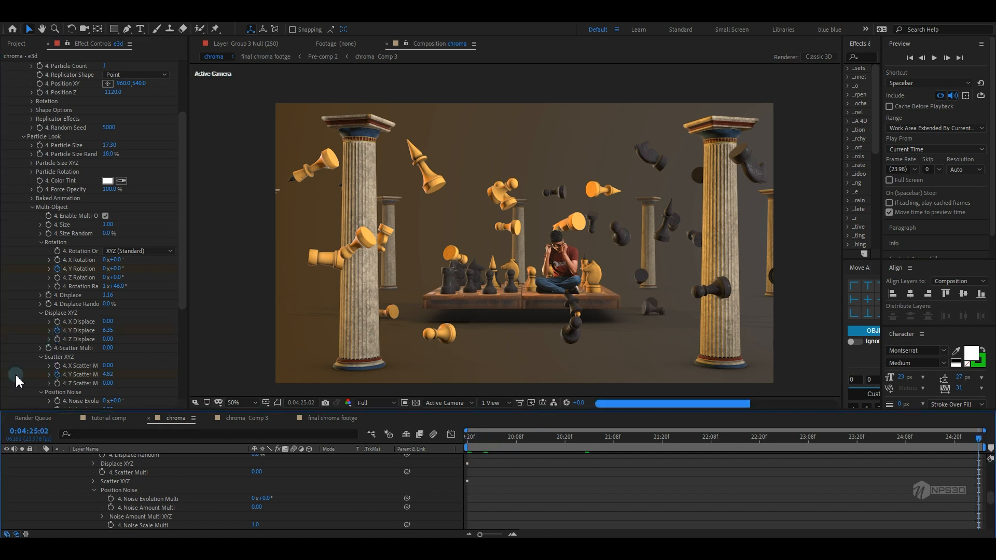
{"action": "left_click_drag", "start_coordinate": [109, 330], "coordinate": [488, 207]}
Set X Rotation to 0x+62.0°, X Displace to 1.50, Scatter Multi to 0.18 and X Scatter to -0.40
{"action": "left_click_drag", "start_coordinate": [116, 260], "coordinate": [138, 252]}
{"action": "left_click_drag", "start_coordinate": [108, 321], "coordinate": [166, 302]}
{"action": "left_click_drag", "start_coordinate": [104, 348], "coordinate": [179, 333]}
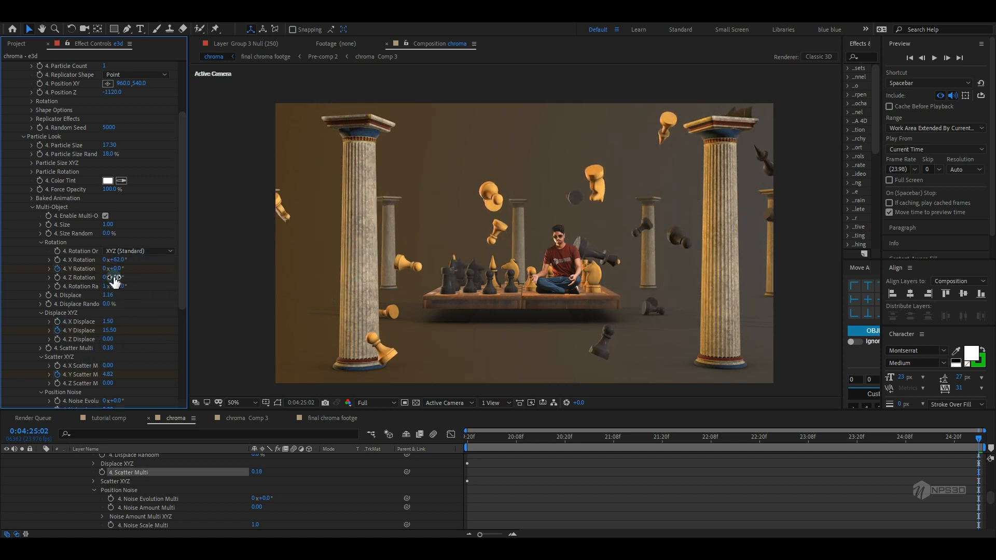
{"action": "left_click_drag", "start_coordinate": [108, 365], "coordinate": [55, 389]}
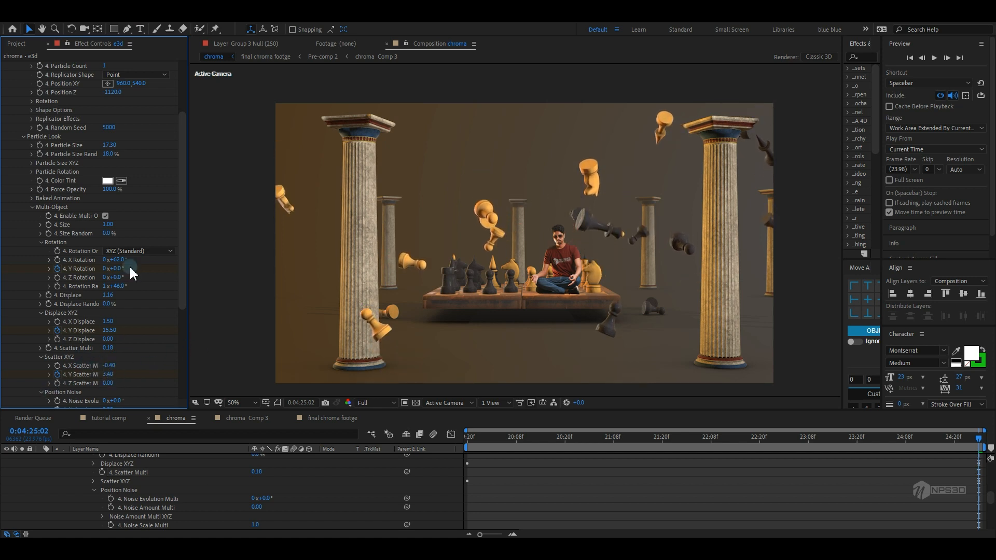
Keyframe Group 4's Position XY at the start and set it to 960.0, 320.0 at the end
{"action": "scroll", "coordinate": [135, 203], "scroll_direction": "up", "scroll_amount": 3}
{"action": "left_click_drag", "start_coordinate": [493, 438], "coordinate": [460, 447]}
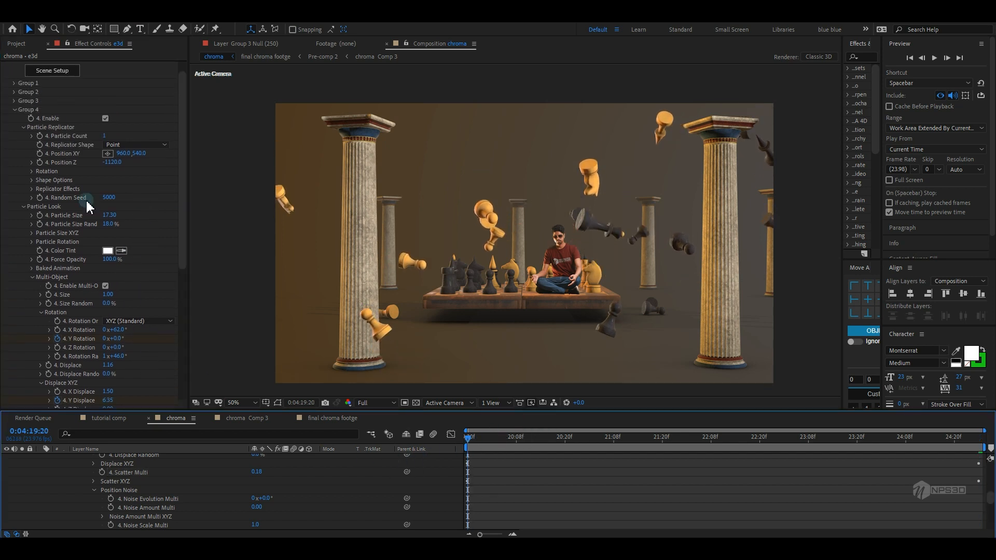
{"action": "left_click", "coordinate": [40, 154]}
{"action": "left_click_drag", "start_coordinate": [721, 441], "coordinate": [980, 442]}
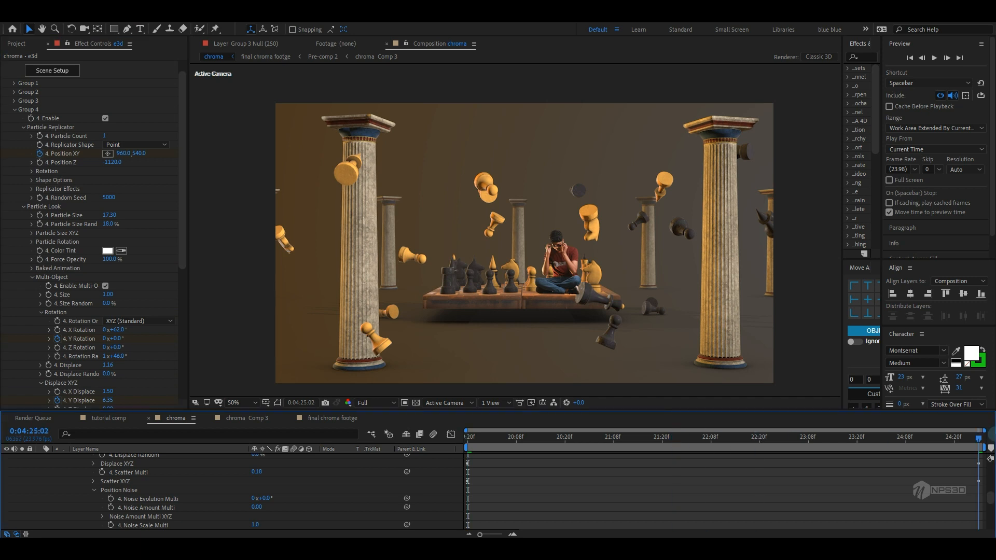
{"action": "left_click_drag", "start_coordinate": [135, 153], "coordinate": [121, 158]}
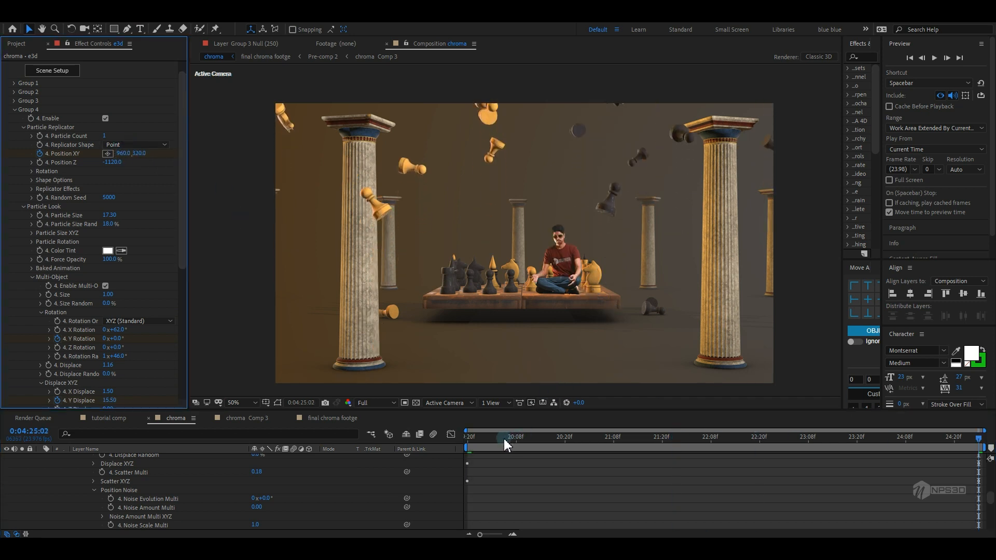
Preview the animation from the start and set the preview resolution to Half
{"action": "left_click", "coordinate": [511, 471]}
{"action": "key", "text": "Home"}
{"action": "key", "text": "space"}
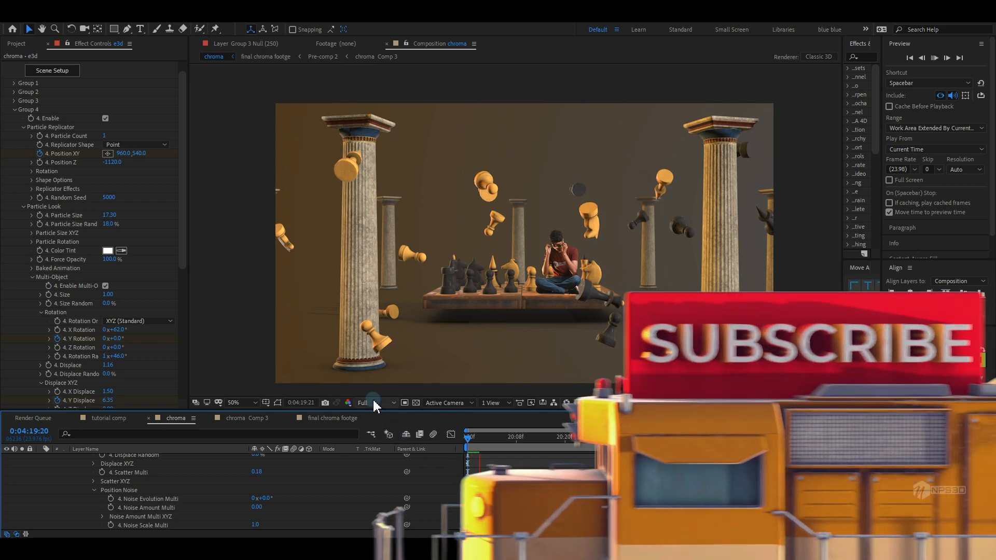
{"action": "left_click", "coordinate": [375, 404]}
{"action": "left_click", "coordinate": [379, 447]}
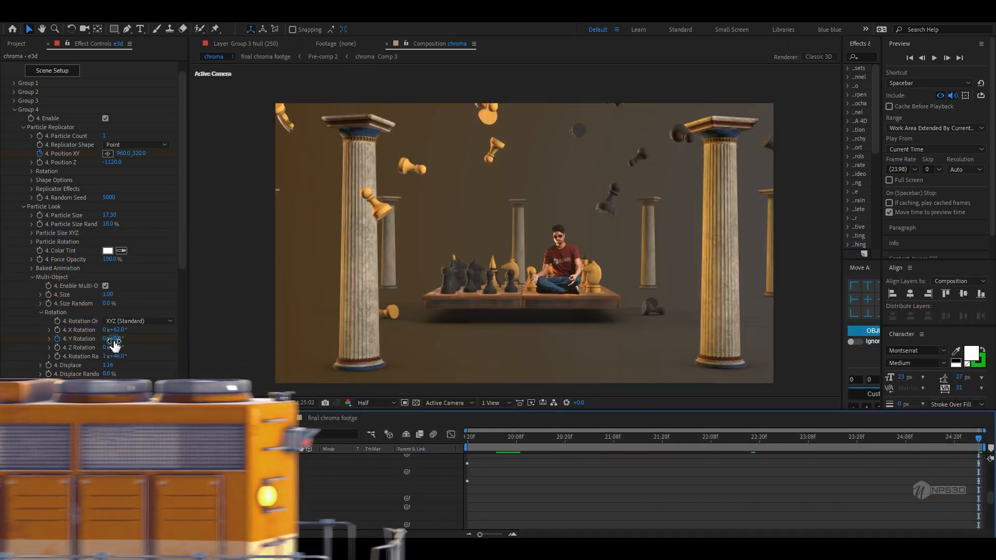
Set Group 4's Y Rotation to 1x+0.0° at the end of the timeline
{"action": "left_click", "coordinate": [105, 339]}
{"action": "type", "text": "1"}
{"action": "left_click", "coordinate": [154, 348]}
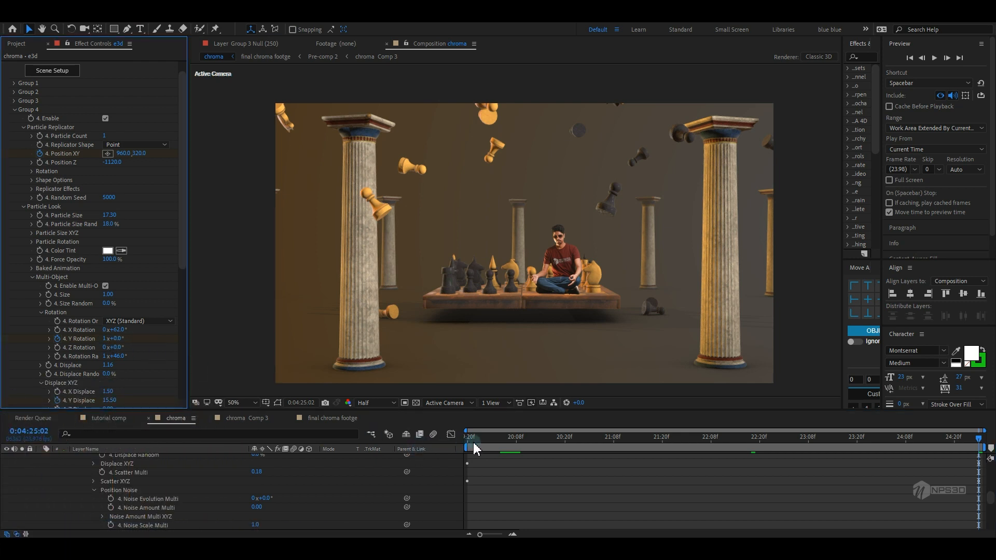
Preview the flying chess-piece animation from the start
{"action": "left_click", "coordinate": [474, 449]}
{"action": "key", "text": "space"}
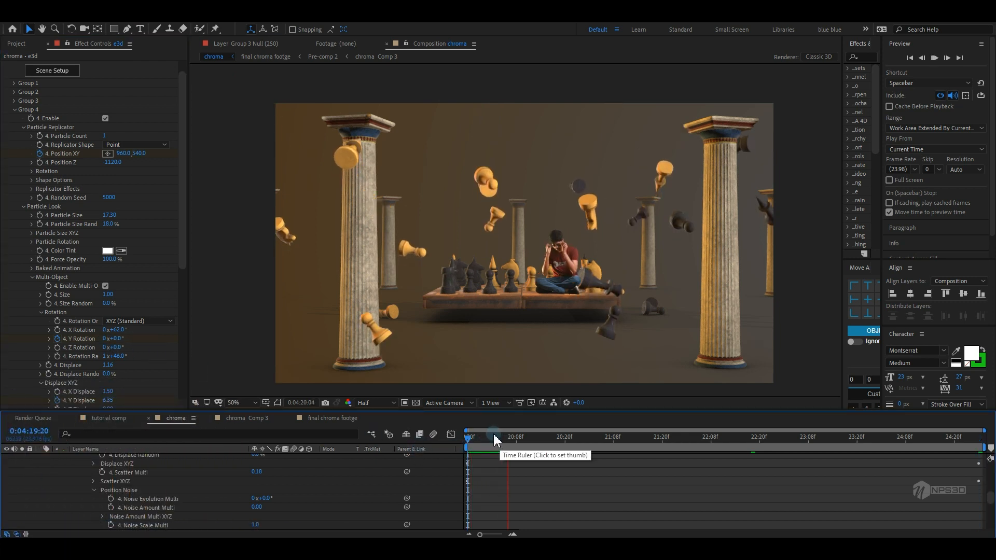
{"action": "key", "text": "space"}
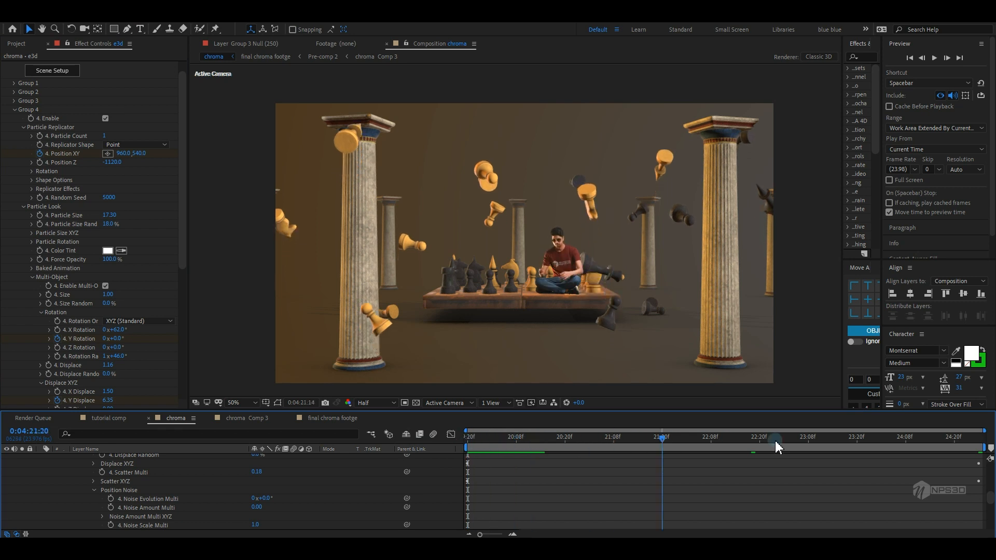
{"action": "key", "text": "k"}
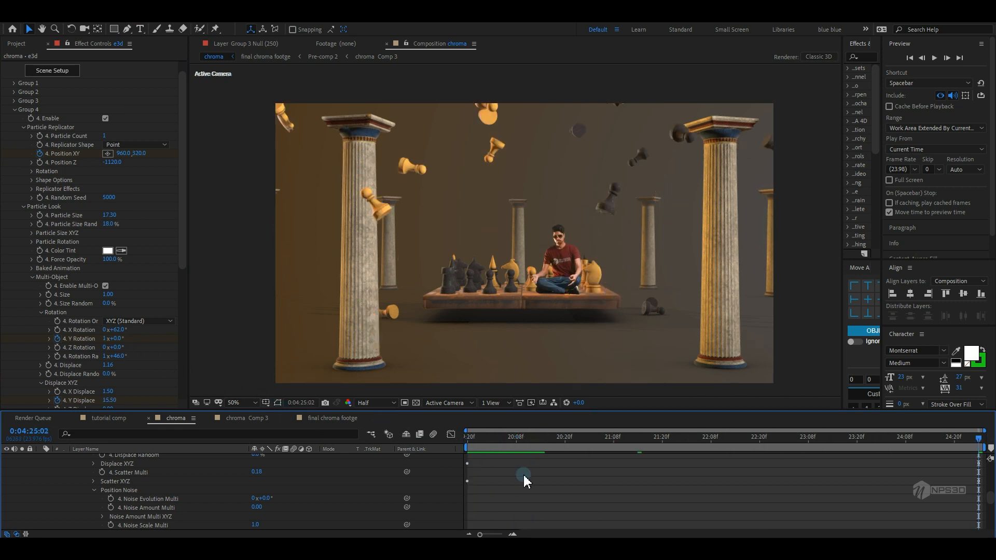
{"action": "key", "text": "j"}
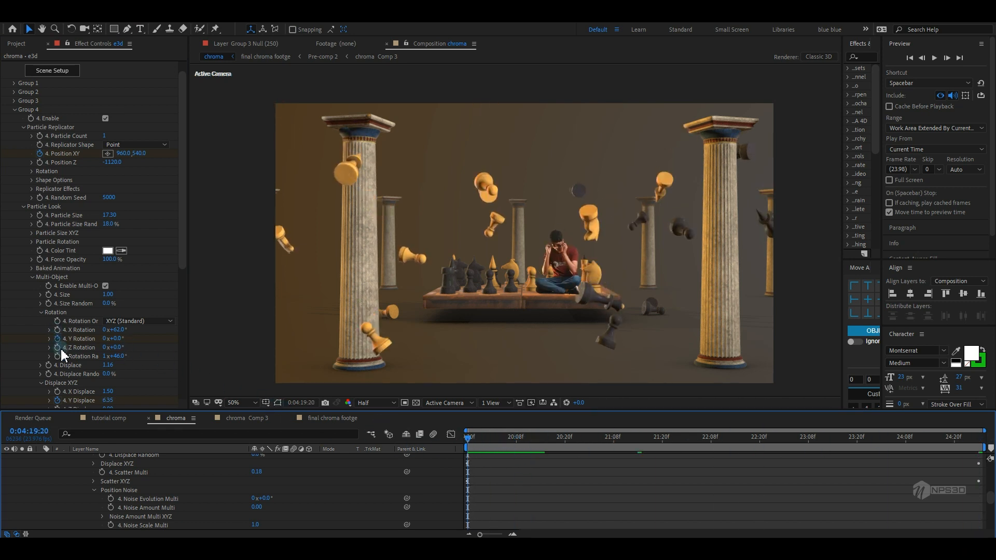
{"action": "left_click", "coordinate": [58, 356]}
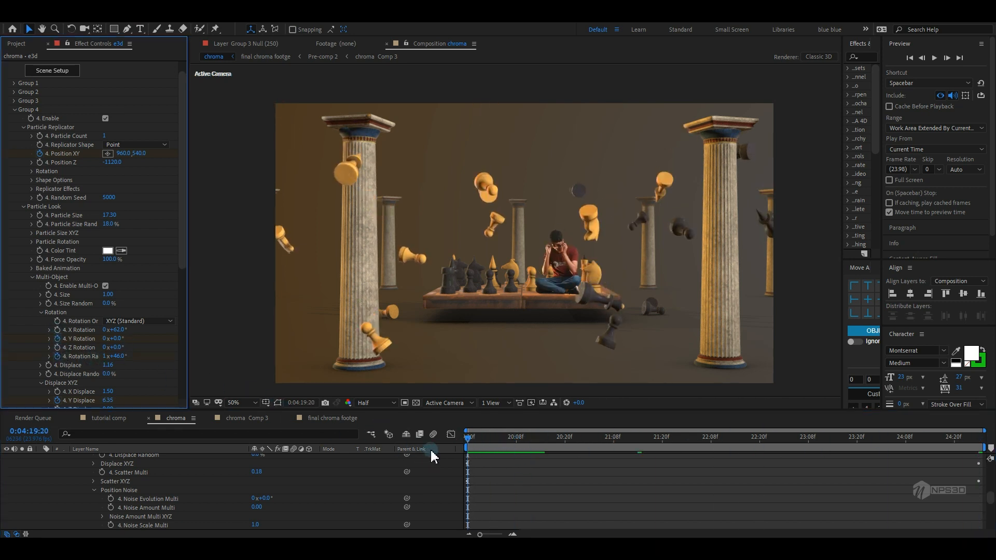
Preview the flying-piece animation between its last and first keyframes
{"action": "left_click", "coordinate": [570, 447]}
{"action": "key", "text": "k"}
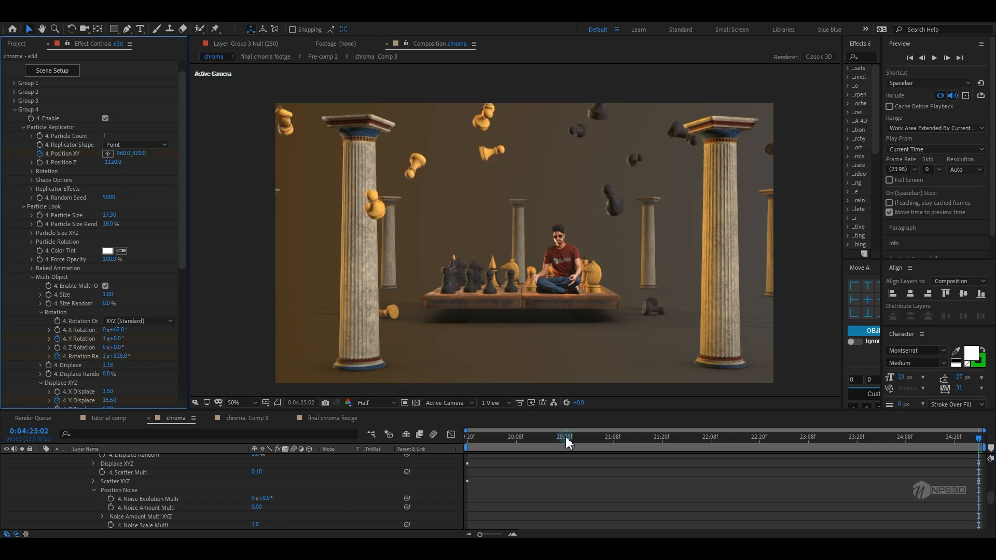
{"action": "left_click", "coordinate": [489, 459]}
{"action": "key", "text": "j"}
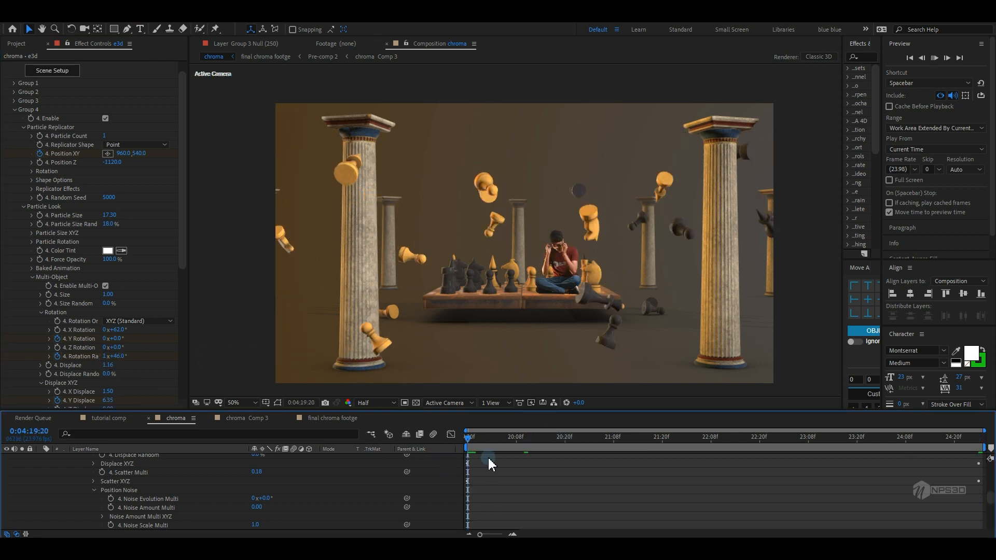
{"action": "key", "text": "space"}
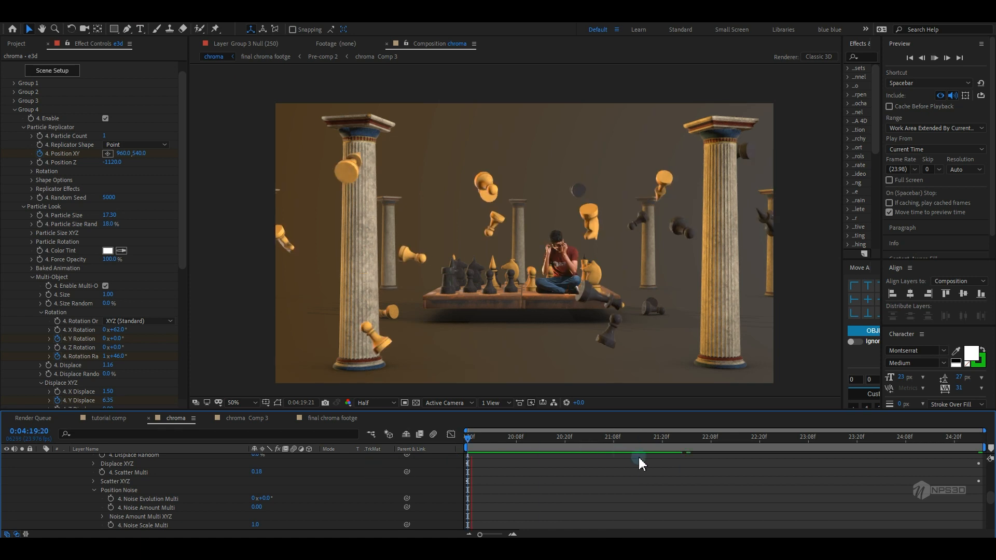
{"action": "key", "text": "space"}
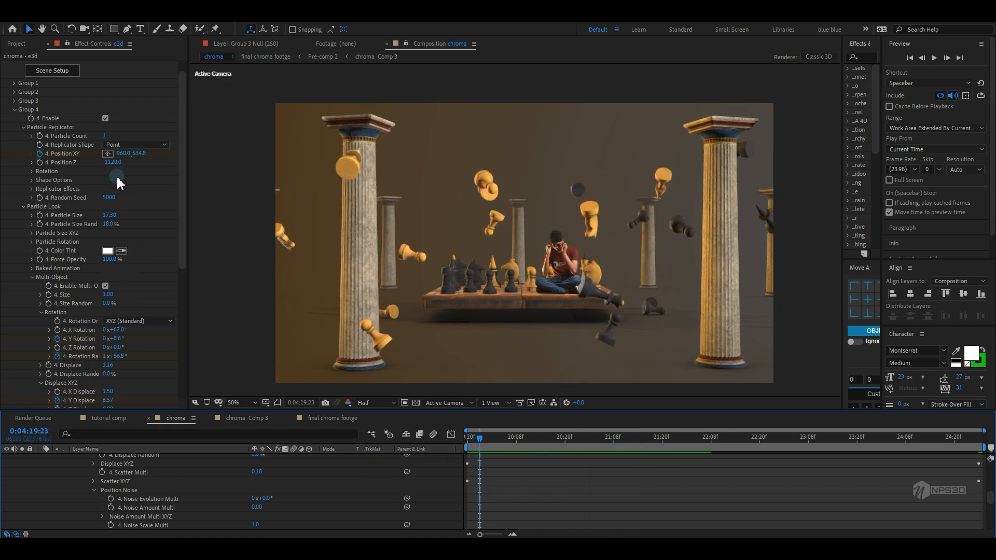
Set Group 4's Position Z to -1220.0
{"action": "scroll", "coordinate": [117, 178], "scroll_direction": "down", "scroll_amount": 3}
{"action": "key", "text": "Return"}
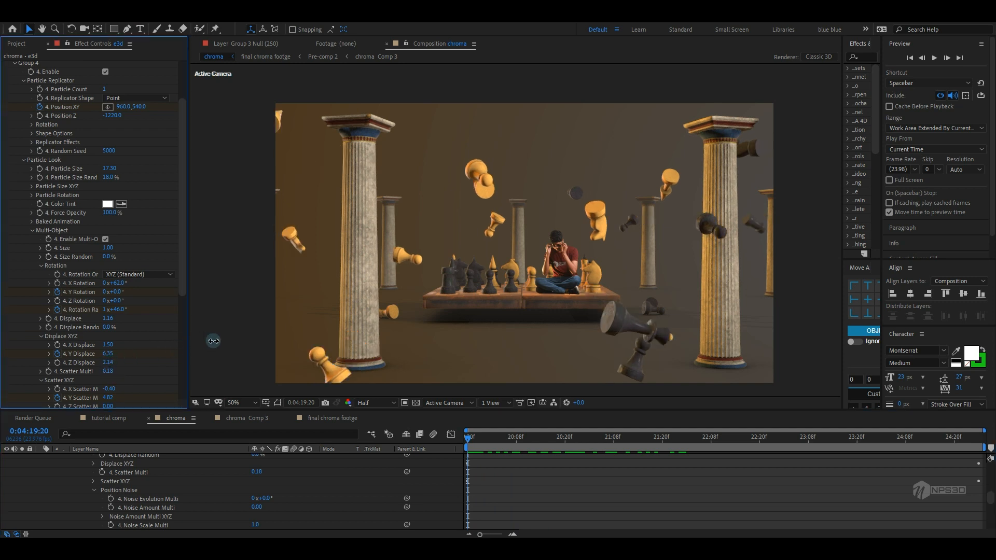
Preview the updated scene from the start and collapse the e3d layer's properties
{"action": "key", "text": "space"}
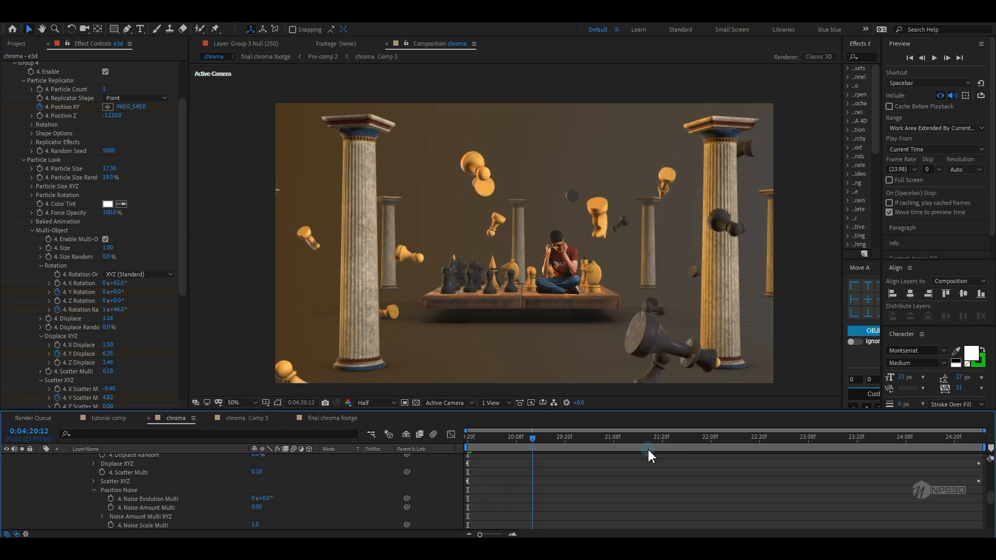
{"action": "left_click", "coordinate": [403, 483]}
{"action": "key", "text": "ctrl+space"}
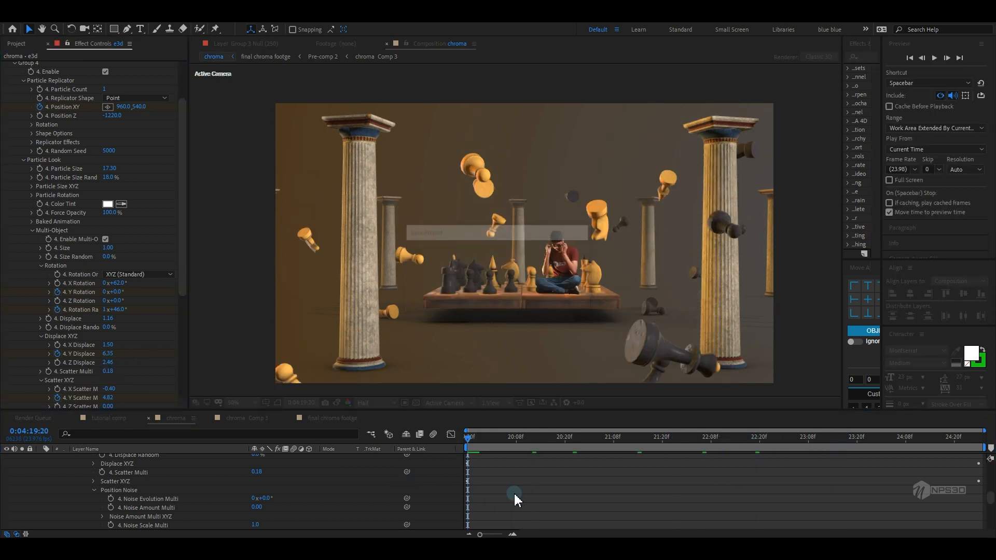
{"action": "key", "text": "Escape"}
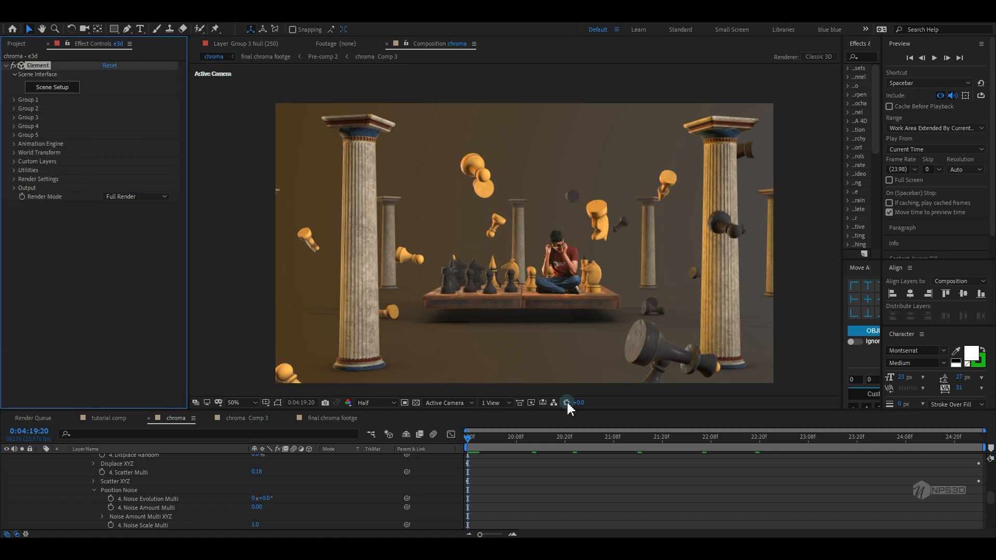
{"action": "left_click_drag", "start_coordinate": [504, 438], "coordinate": [465, 442]}
{"action": "scroll", "coordinate": [59, 472], "scroll_direction": "up", "scroll_amount": 20}
{"action": "scroll", "coordinate": [58, 473], "scroll_direction": "up", "scroll_amount": 10}
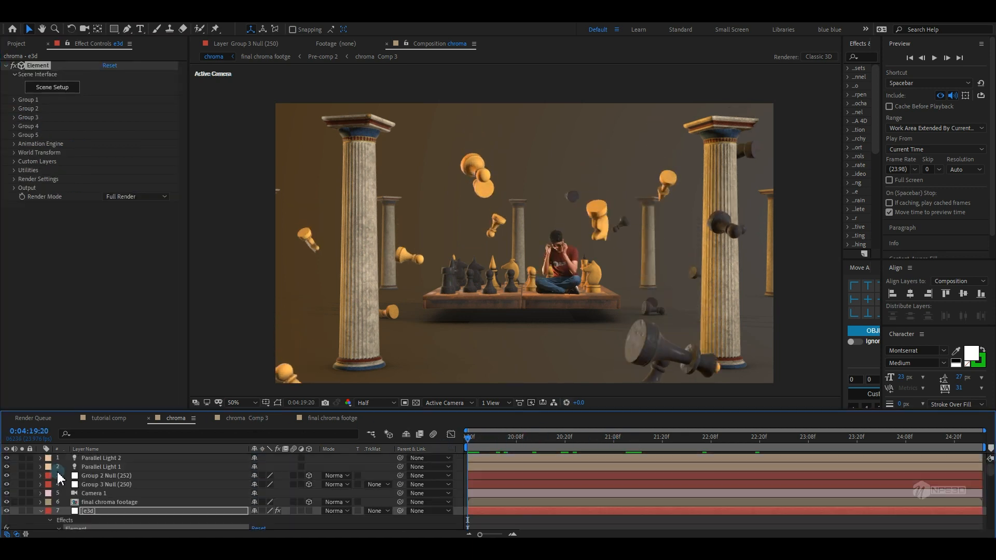
{"action": "left_click", "coordinate": [40, 511]}
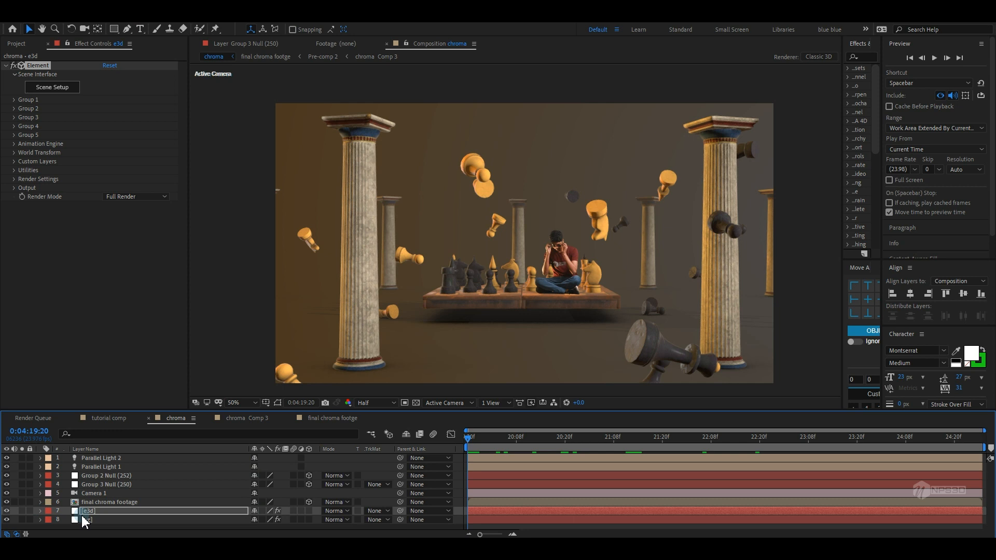
Add a Position keyframe to Camera 1 at the start of the timeline
{"action": "left_click", "coordinate": [103, 493]}
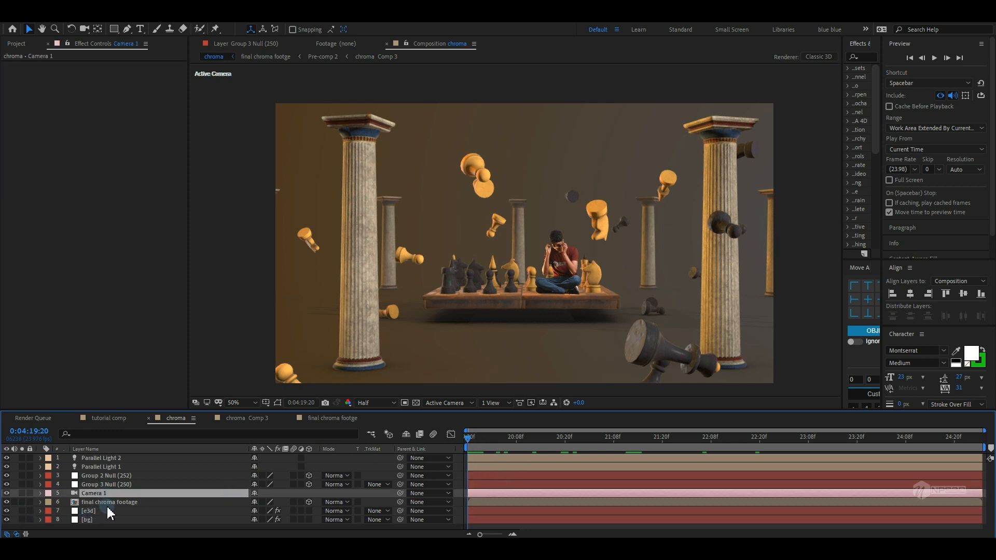
{"action": "key", "text": "p"}
{"action": "left_click", "coordinate": [66, 502]}
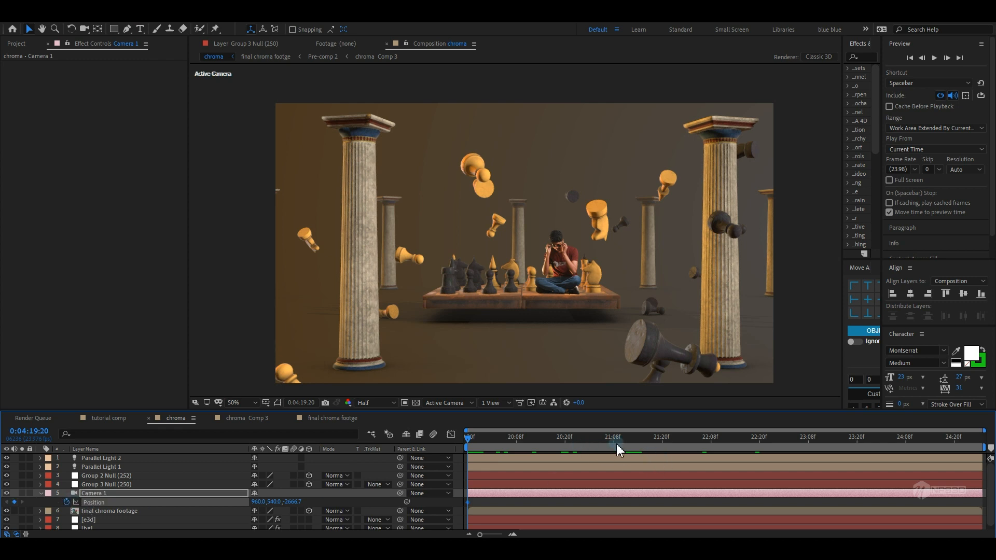
At the end of the timeline, set Camera 1's Position Z to -2237.7 for a camera push-in
{"action": "left_click_drag", "start_coordinate": [617, 443], "coordinate": [979, 441]}
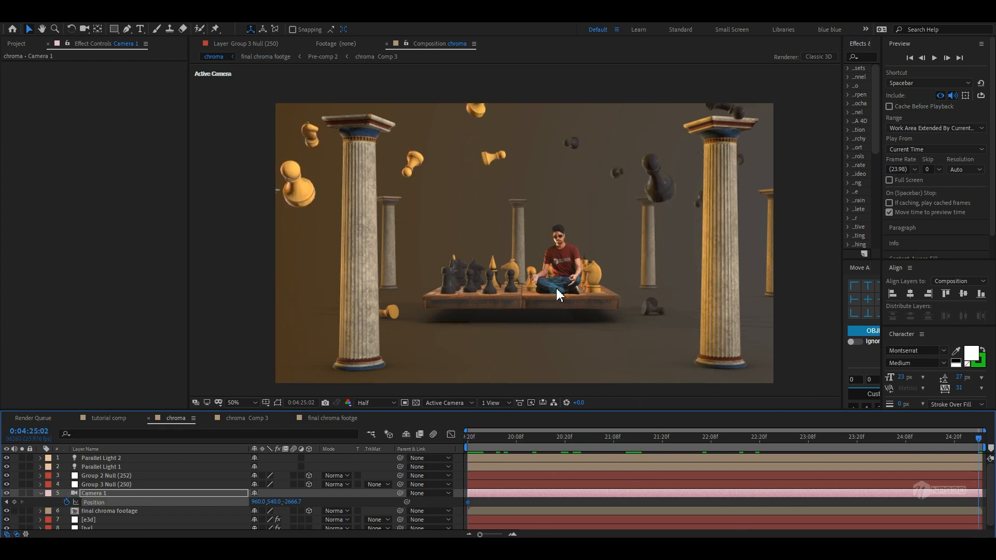
{"action": "scroll", "coordinate": [557, 278], "scroll_direction": "up", "scroll_amount": 1}
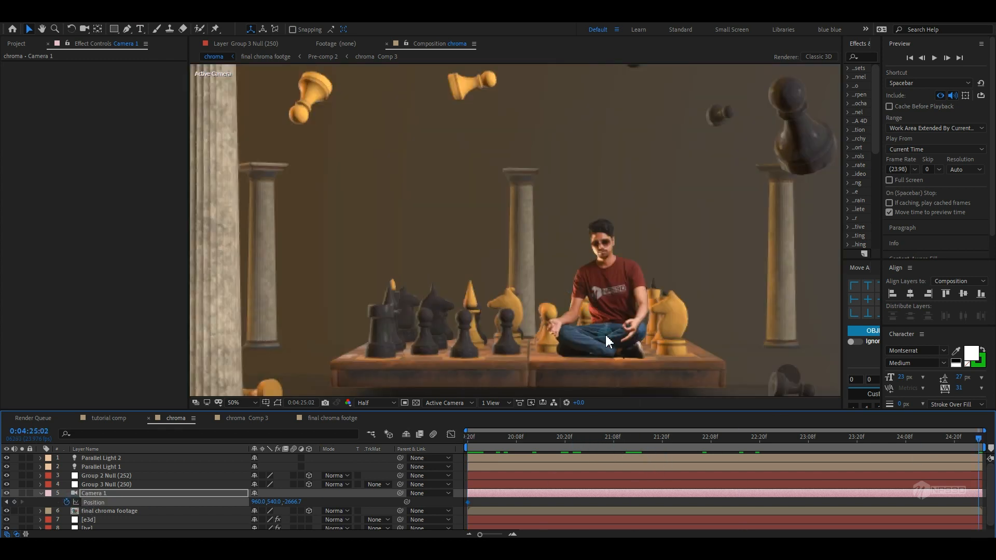
{"action": "scroll", "coordinate": [605, 334], "scroll_direction": "down", "scroll_amount": 1}
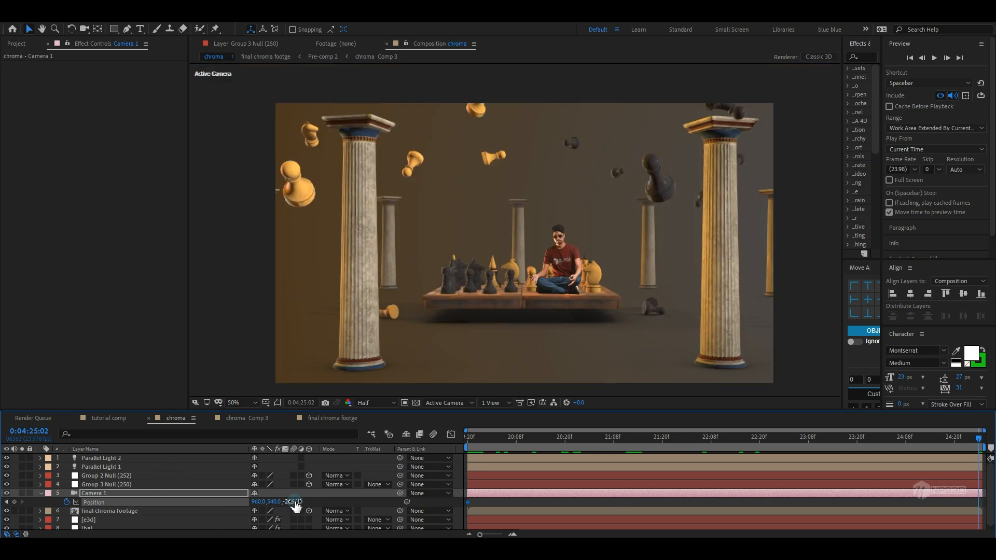
{"action": "left_click_drag", "start_coordinate": [295, 503], "coordinate": [988, 470]}
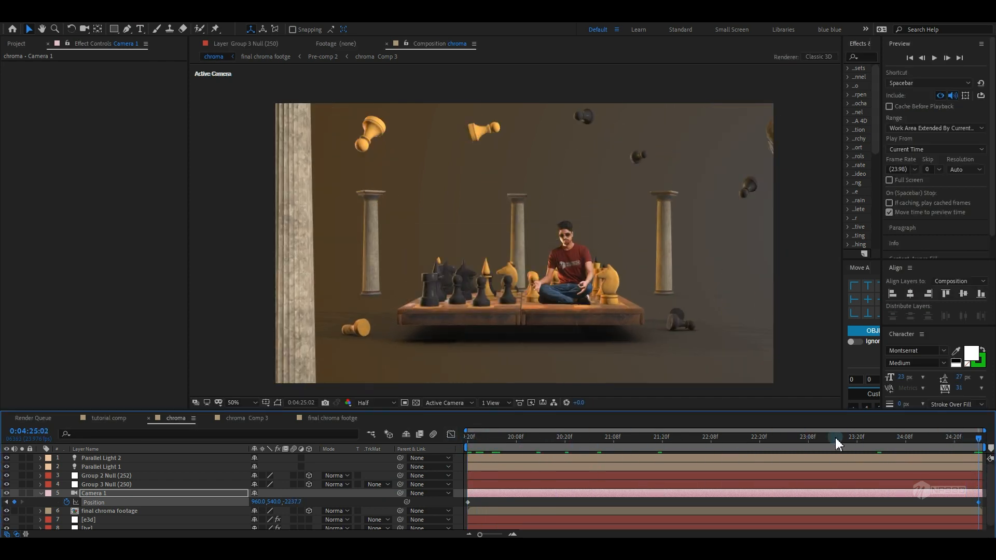
{"action": "left_click_drag", "start_coordinate": [295, 501], "coordinate": [266, 503]}
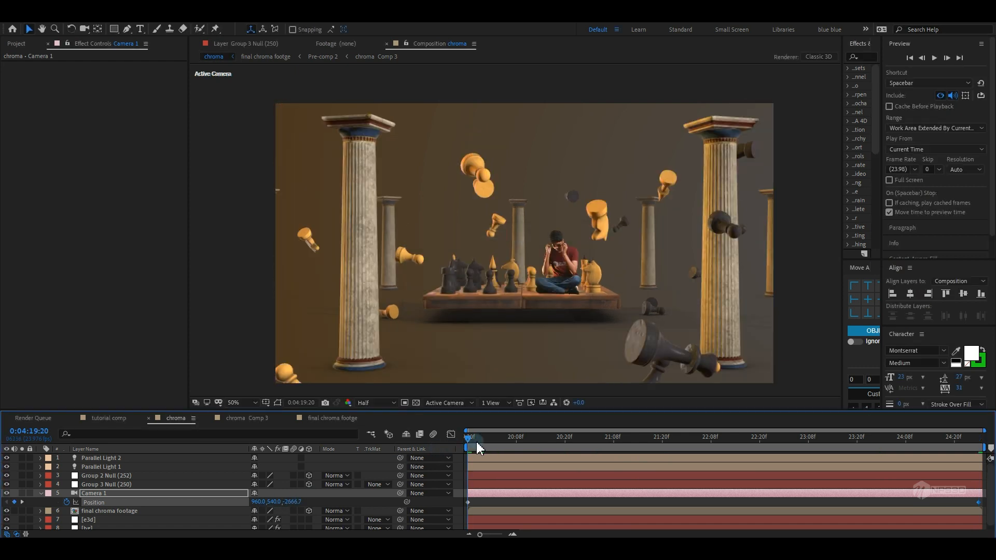
Add the expression wiggle(.4,12) to Camera 1's Point of Interest
{"action": "left_click_drag", "start_coordinate": [477, 441], "coordinate": [379, 467]}
{"action": "left_click", "coordinate": [39, 496]}
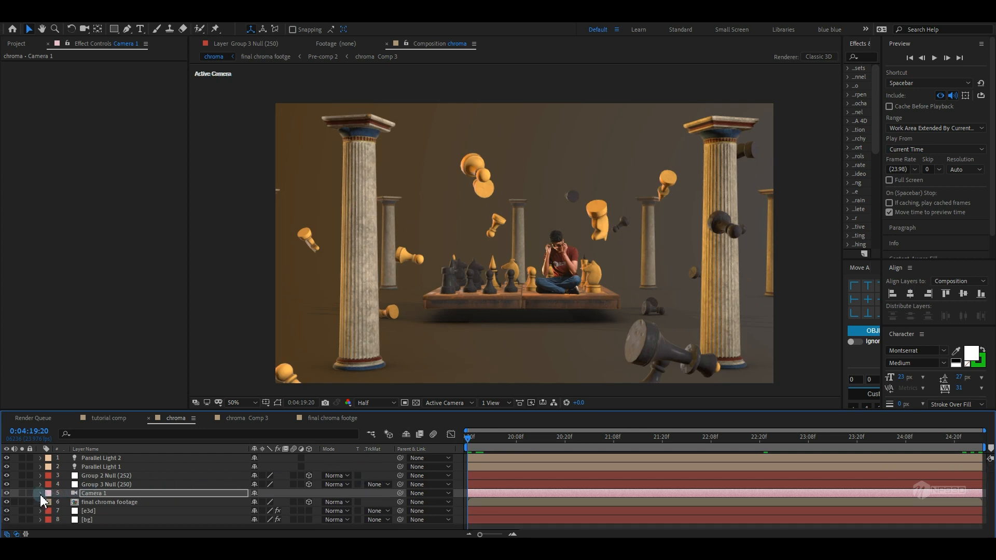
{"action": "key", "text": "a"}
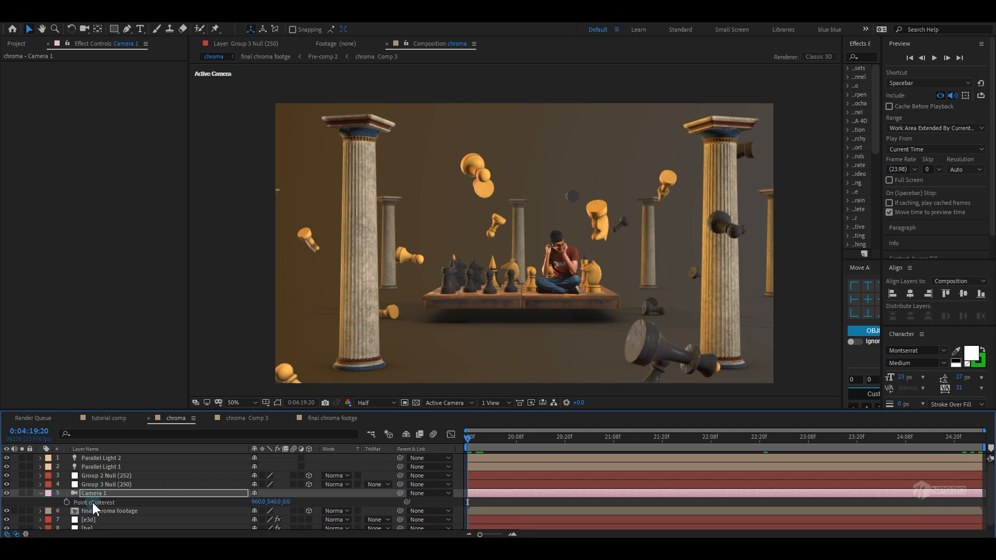
{"action": "left_click", "coordinate": [67, 503], "text": "alt"}
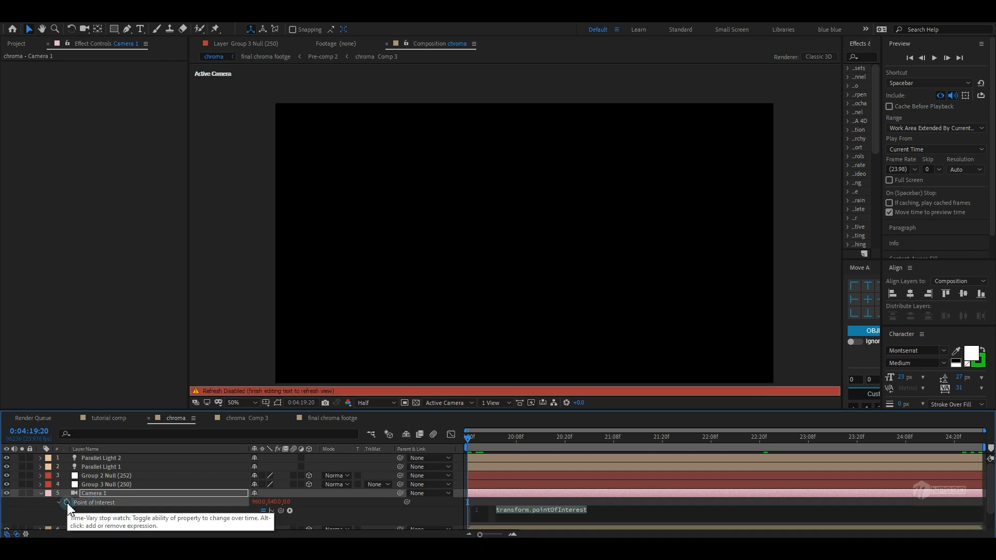
{"action": "type", "text": "wiggle"}
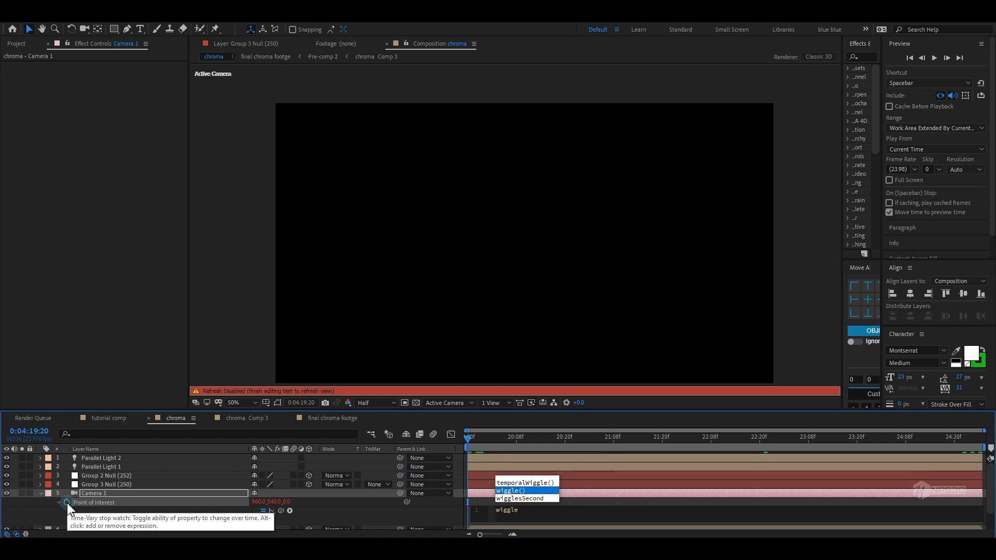
{"action": "key", "text": "Return"}
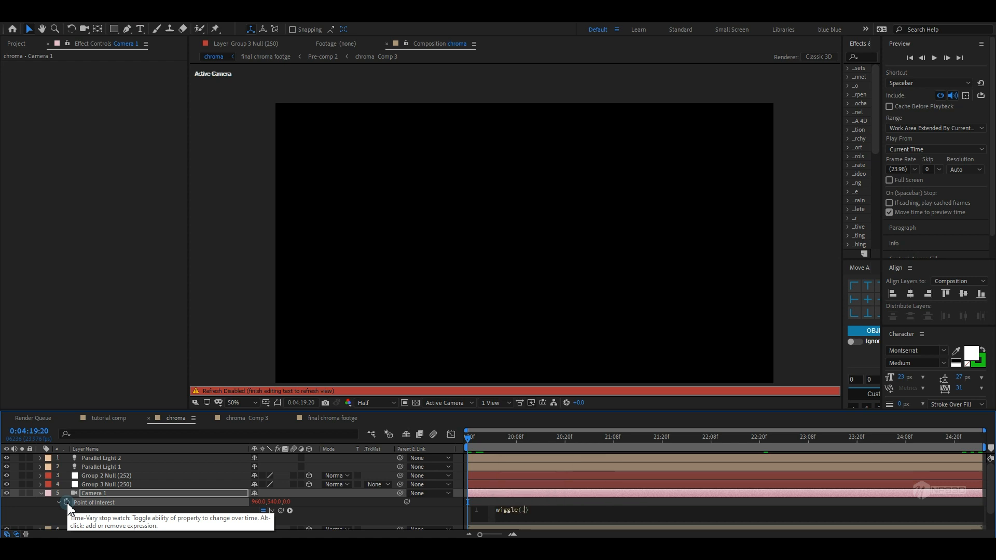
{"action": "type", "text": ".4,12"}
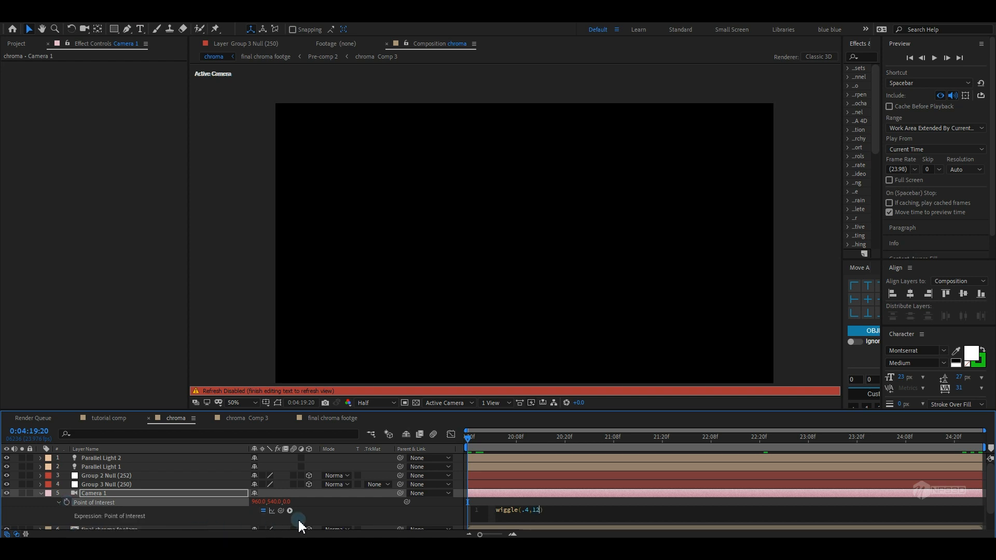
{"action": "left_click", "coordinate": [297, 519]}
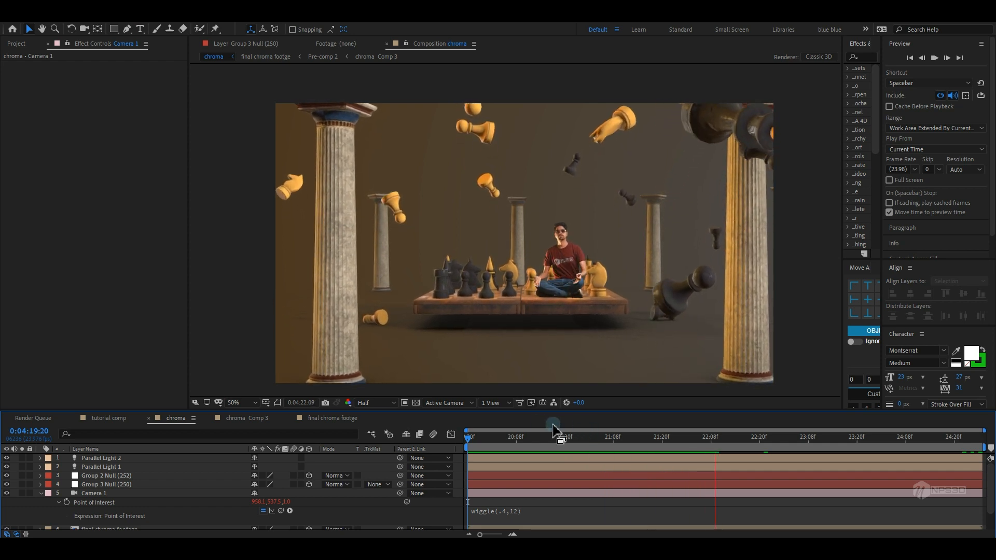
Preview the camera animation and dismiss the error dialog
{"action": "key", "text": "space"}
{"action": "key", "text": "space"}
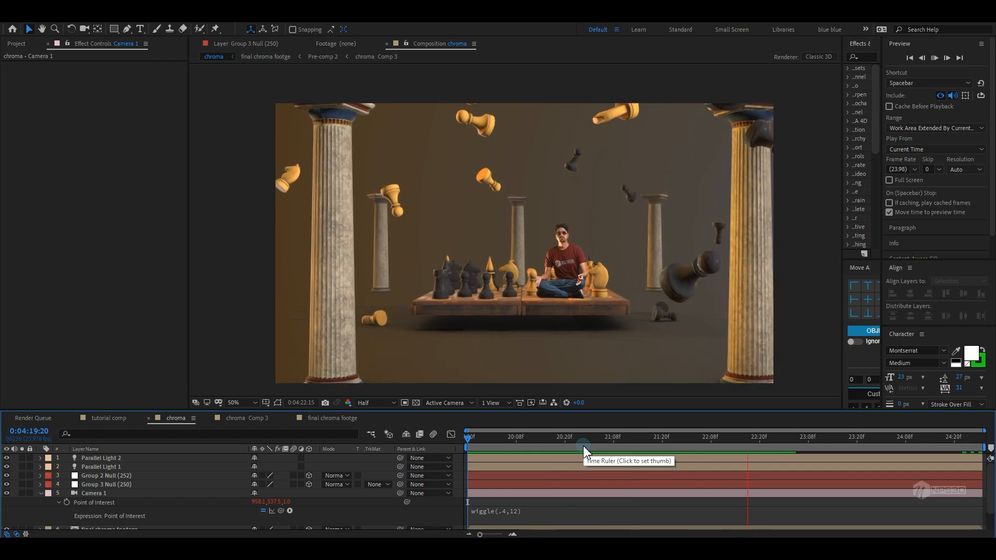
{"action": "key", "text": "space"}
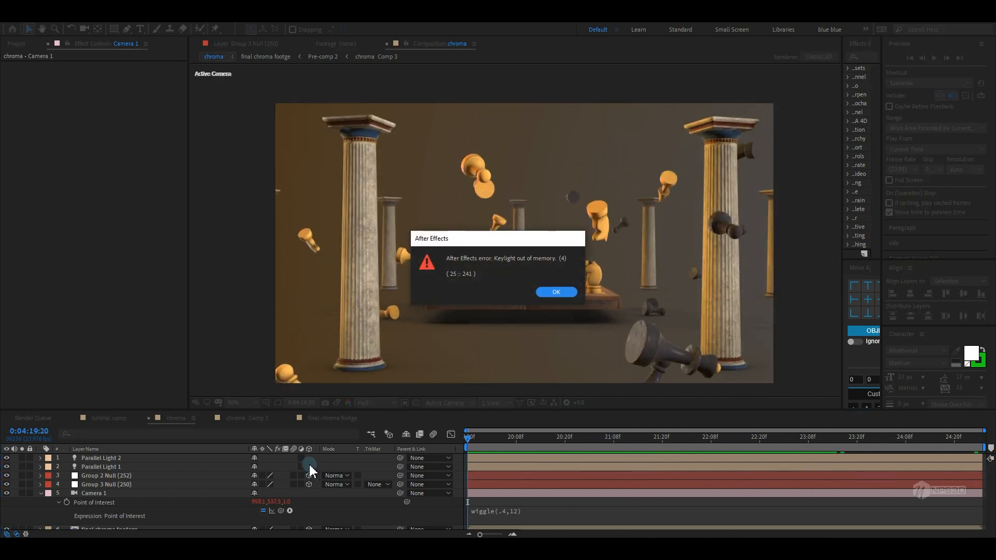
{"action": "left_click", "coordinate": [557, 292]}
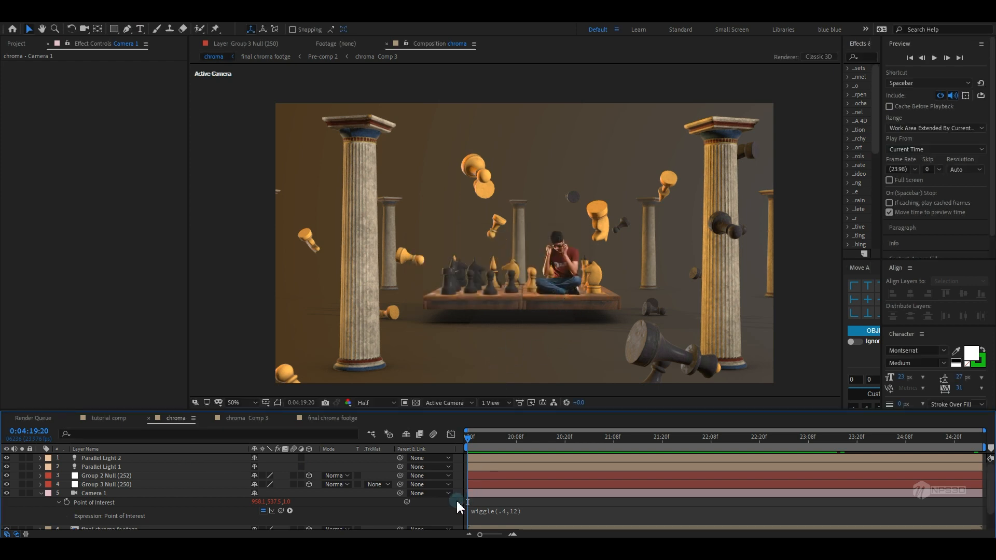
Collapse Camera 1 and preview the final frames of the scene
{"action": "left_click", "coordinate": [42, 494]}
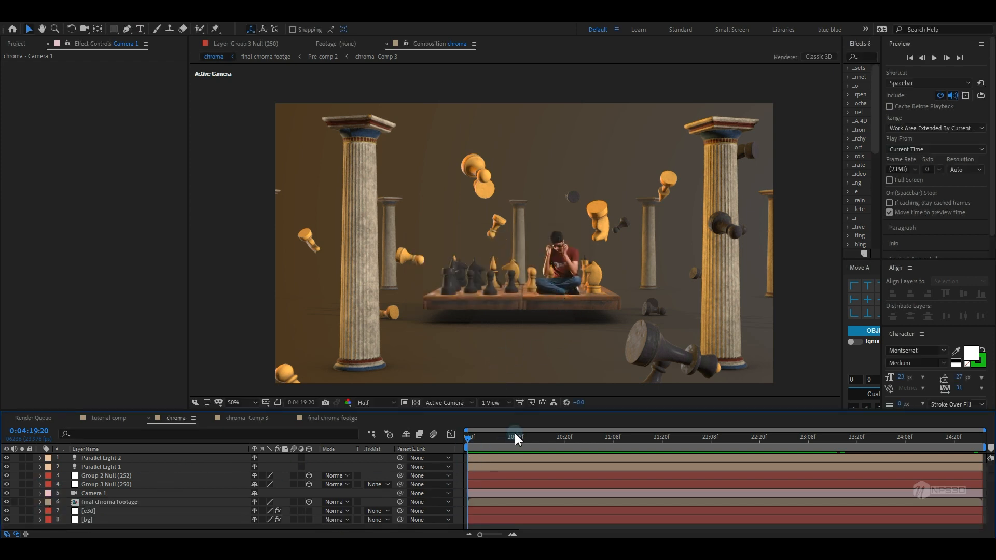
{"action": "left_click_drag", "start_coordinate": [515, 434], "coordinate": [929, 445]}
{"action": "key", "text": "space"}
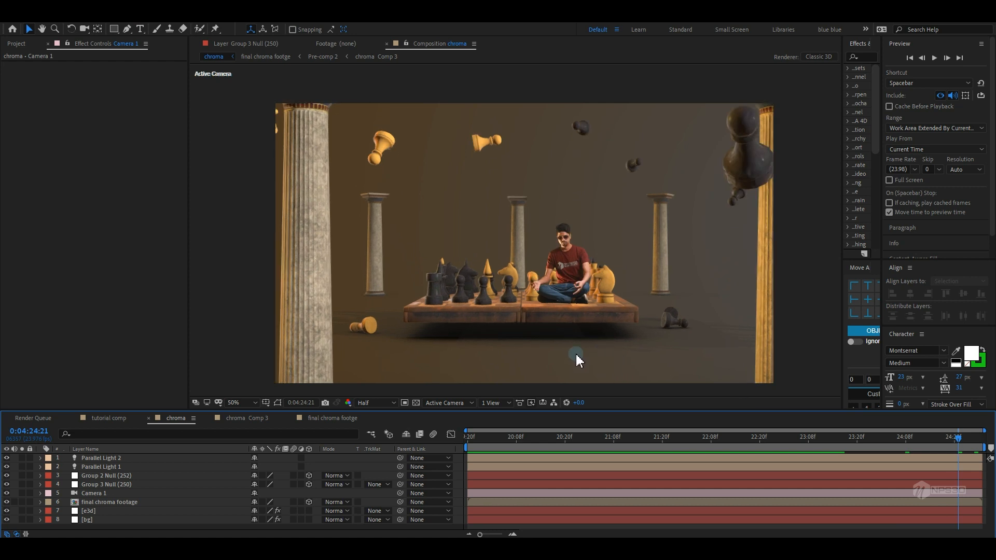
{"action": "left_click_drag", "start_coordinate": [531, 443], "coordinate": [959, 440]}
Zoom in on the keyed person and set the preview resolution to Full
{"action": "scroll", "coordinate": [640, 298], "scroll_direction": "up", "scroll_amount": 4}
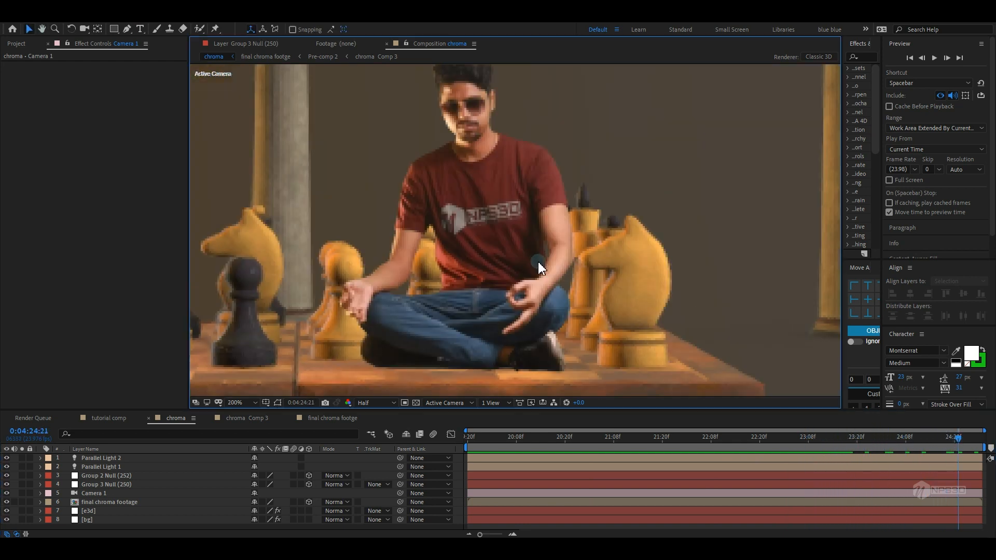
{"action": "left_click", "coordinate": [380, 404]}
{"action": "left_click", "coordinate": [369, 421]}
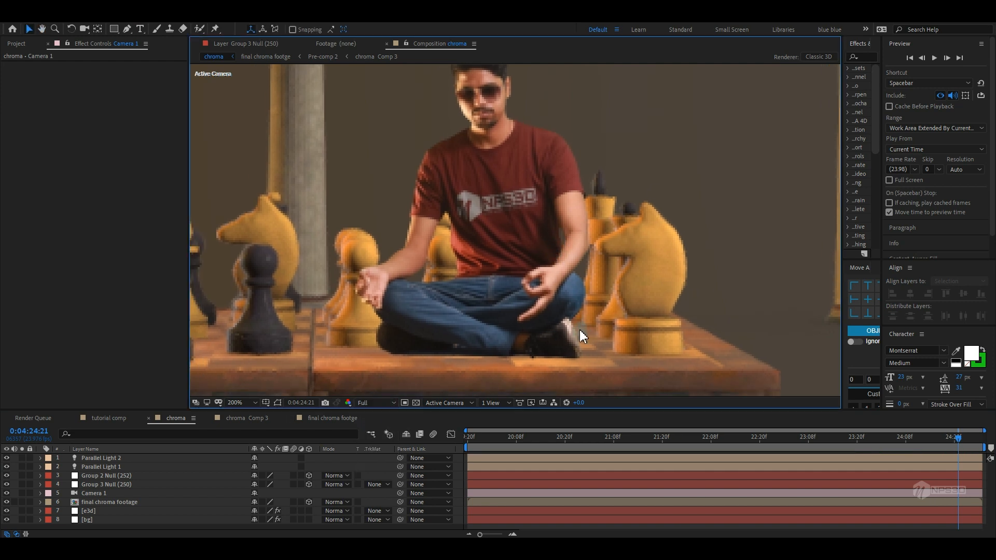
Select the final chroma footage layer and inspect the key edges up close
{"action": "left_click", "coordinate": [92, 501]}
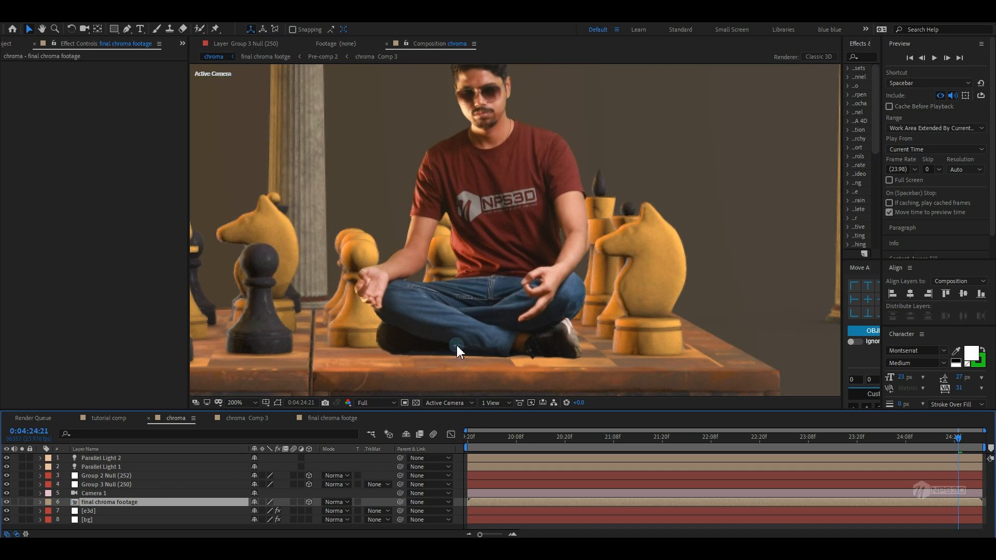
{"action": "scroll", "coordinate": [496, 313], "scroll_direction": "down", "scroll_amount": 3}
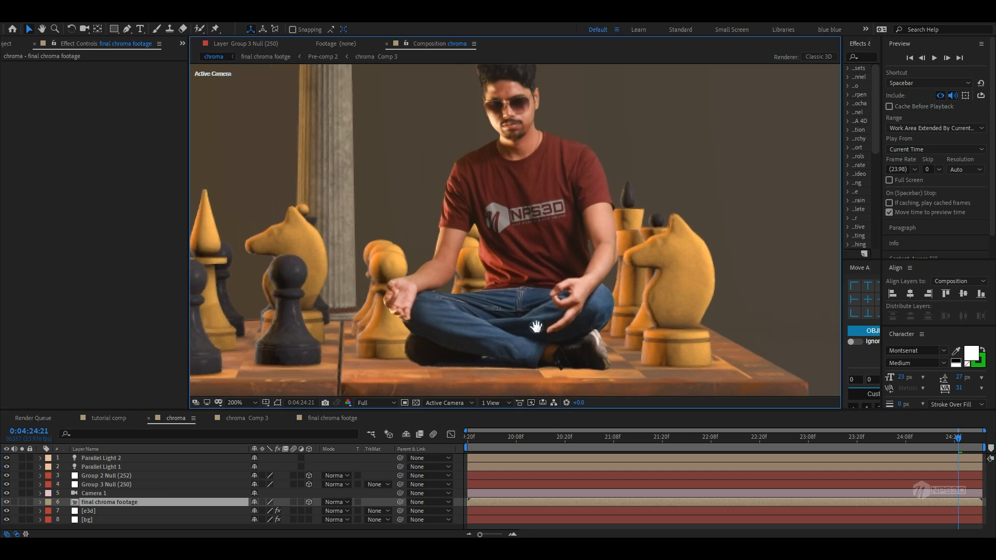
{"action": "left_click_drag", "start_coordinate": [569, 317], "coordinate": [583, 316]}
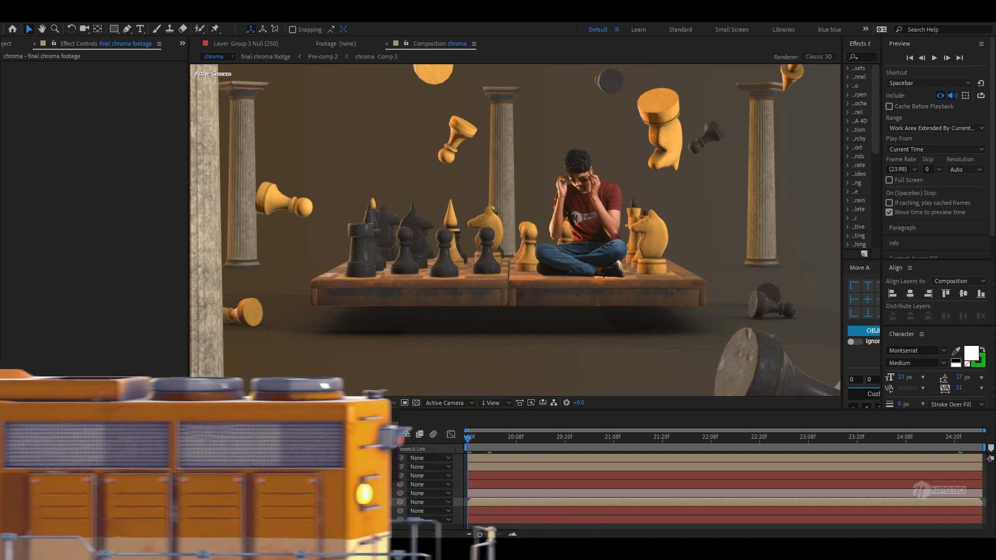
Preview the whole scene at fit size and save the project
{"action": "left_click", "coordinate": [376, 421]}
{"action": "key", "text": "space"}
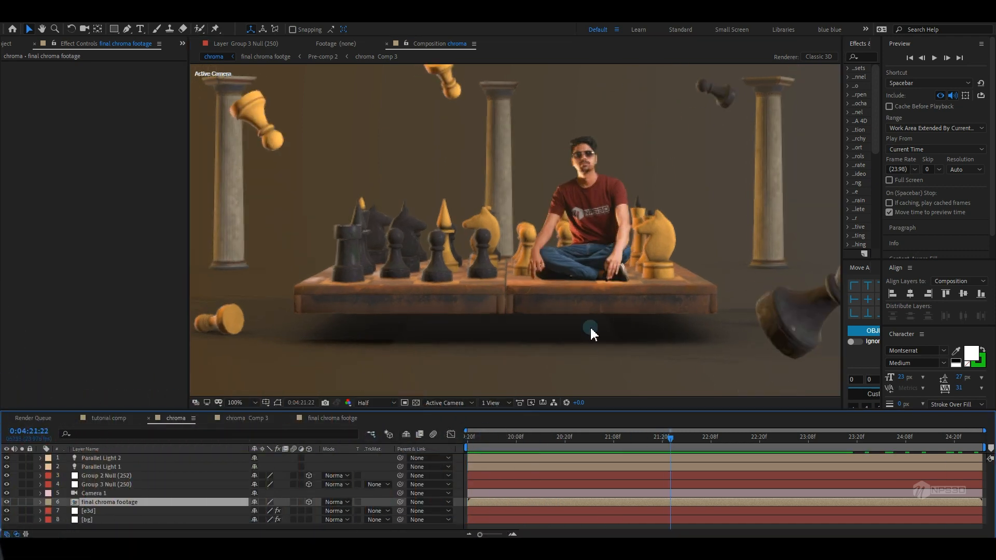
{"action": "scroll", "coordinate": [590, 328], "scroll_direction": "down", "scroll_amount": 3}
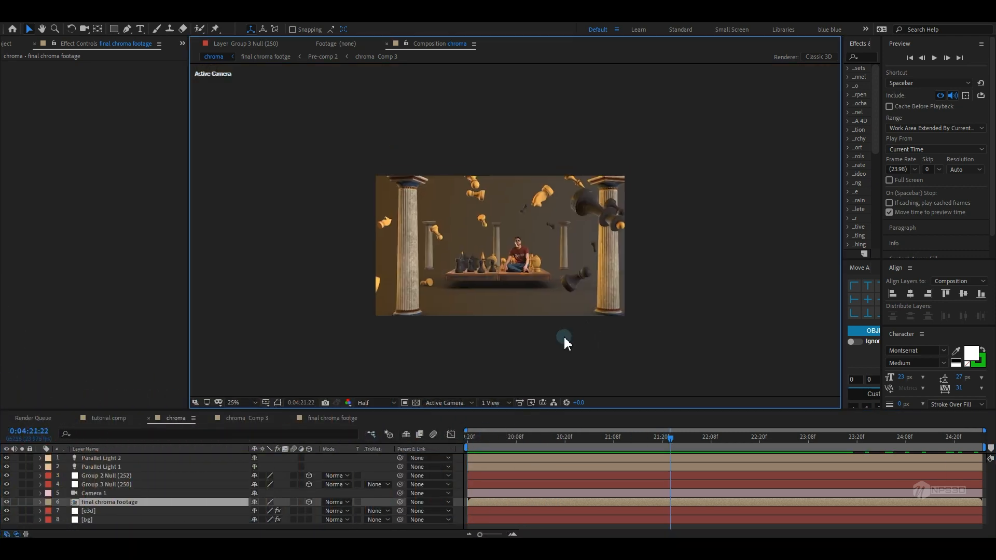
{"action": "scroll", "coordinate": [566, 336], "scroll_direction": "up", "scroll_amount": 2}
{"action": "key", "text": "ctrl+s"}
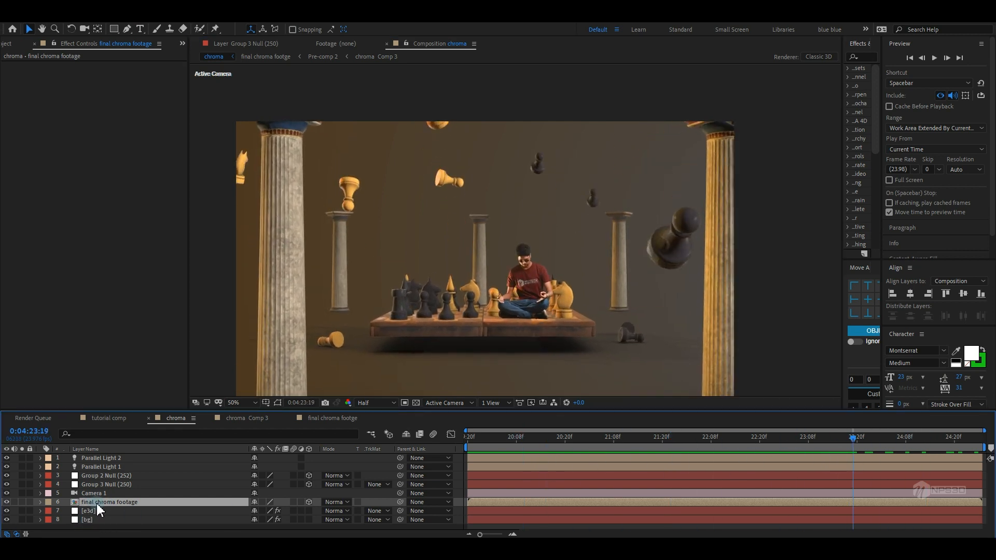
Duplicate the final chroma footage layer and hide the duplicate's visibility
{"action": "key", "text": "ctrl+d"}
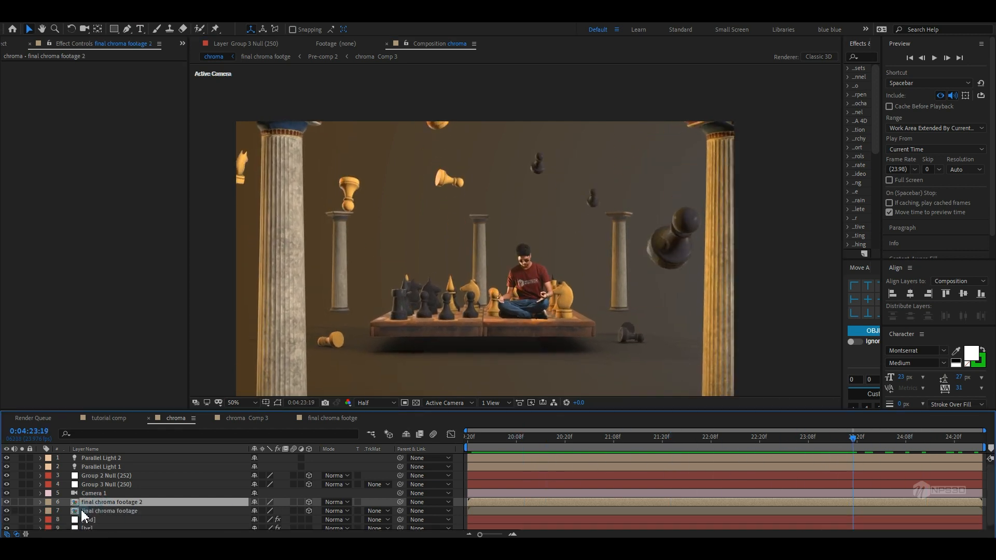
{"action": "left_click", "coordinate": [309, 502]}
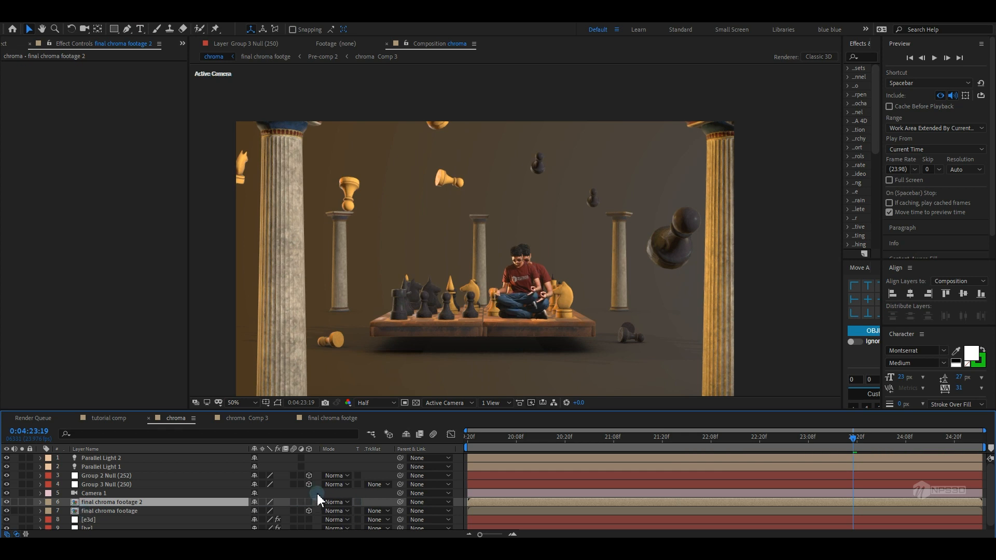
{"action": "left_click", "coordinate": [7, 502]}
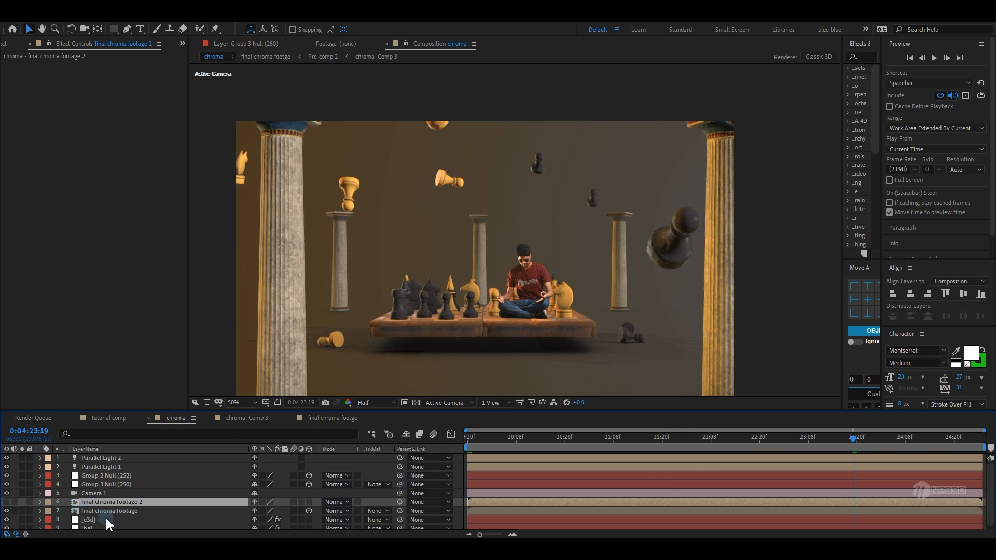
On the e3d layer, set Custom Texture Map Layer 1 to final chroma footage 2
{"action": "left_click", "coordinate": [104, 520]}
{"action": "left_click", "coordinate": [14, 162]}
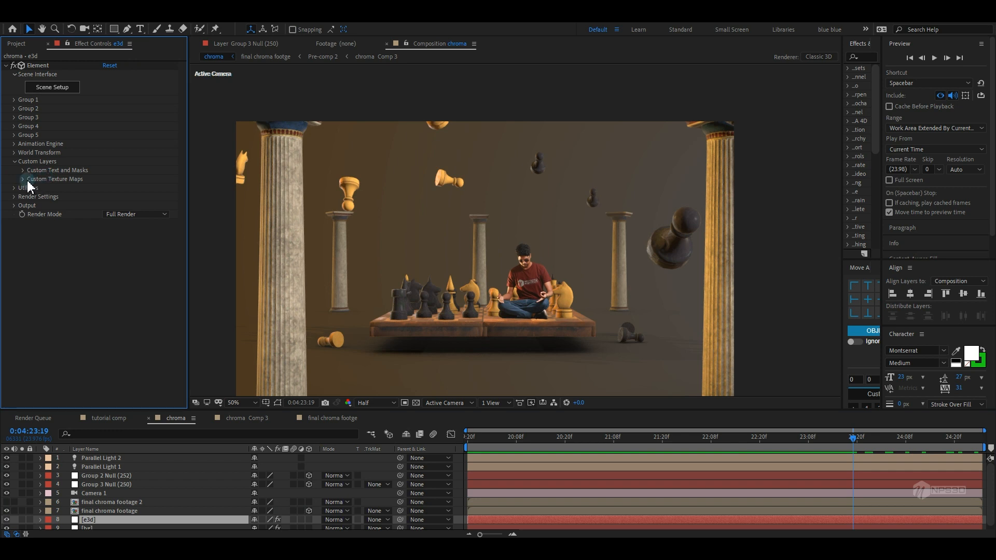
{"action": "left_click", "coordinate": [23, 179]}
{"action": "left_click", "coordinate": [119, 188]}
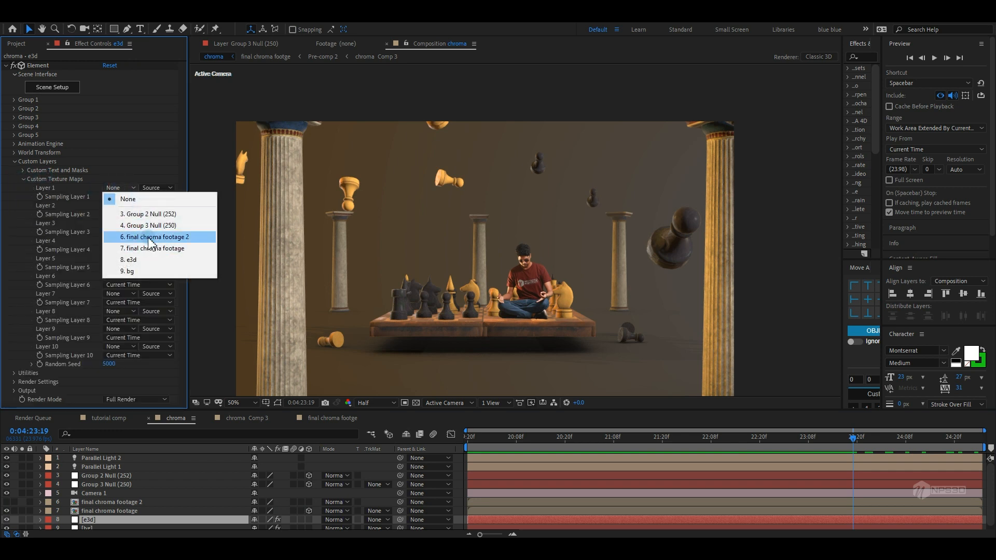
{"action": "left_click", "coordinate": [148, 236]}
{"action": "left_click", "coordinate": [23, 179]}
{"action": "left_click", "coordinate": [14, 161]}
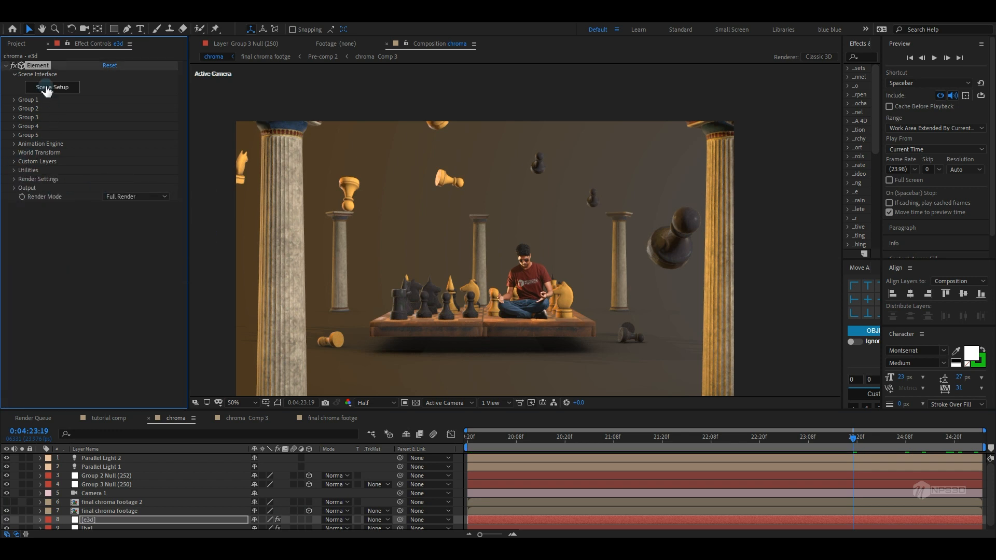
Open Element's Scene Setup, create a plane model and move it into the third Group Folder
{"action": "left_click", "coordinate": [49, 89]}
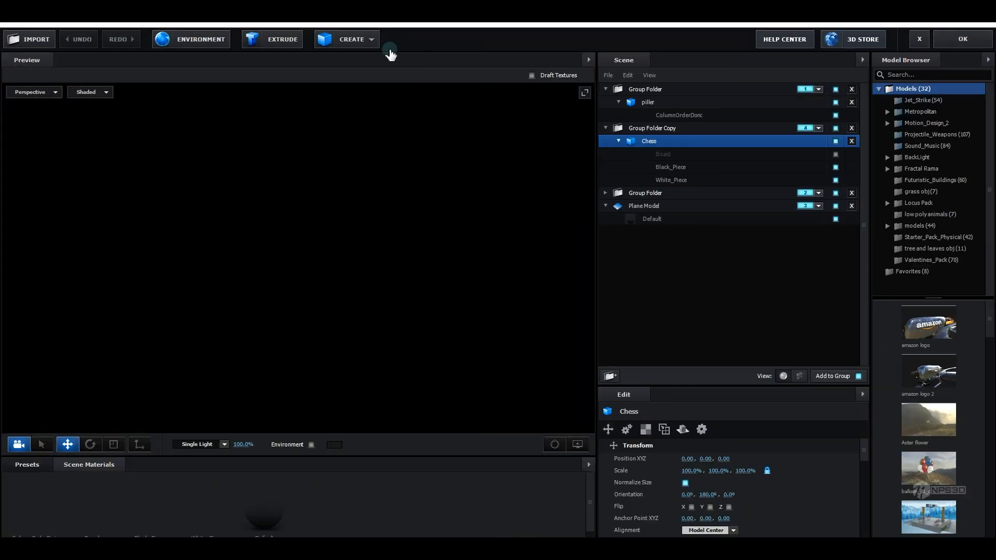
{"action": "left_click", "coordinate": [357, 43]}
{"action": "left_click", "coordinate": [485, 63]}
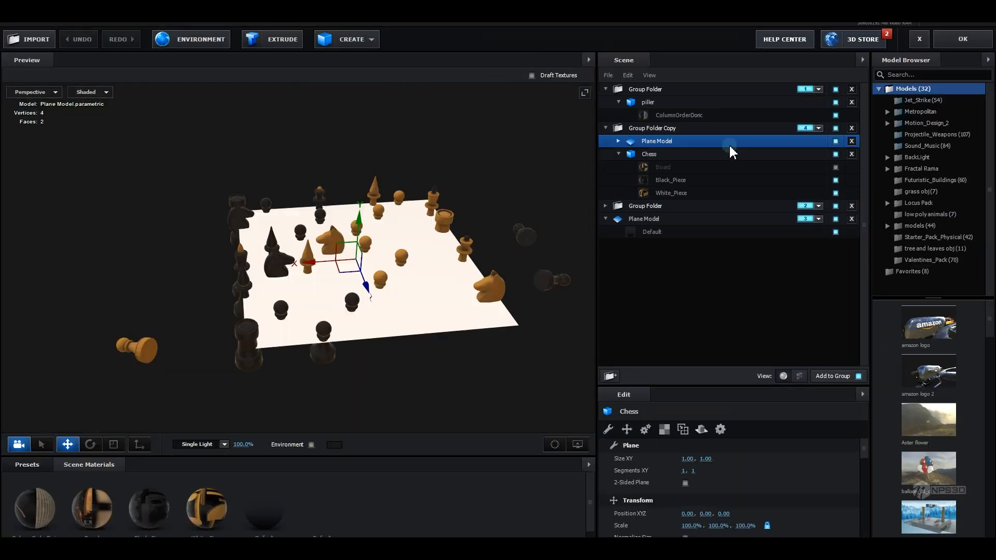
{"action": "left_click", "coordinate": [648, 208]}
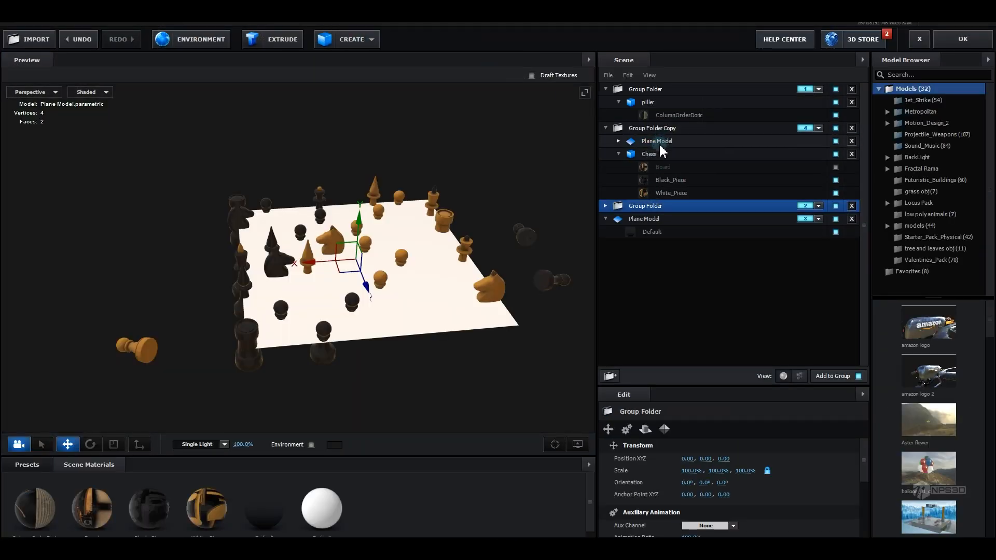
{"action": "left_click_drag", "start_coordinate": [668, 147], "coordinate": [657, 206]}
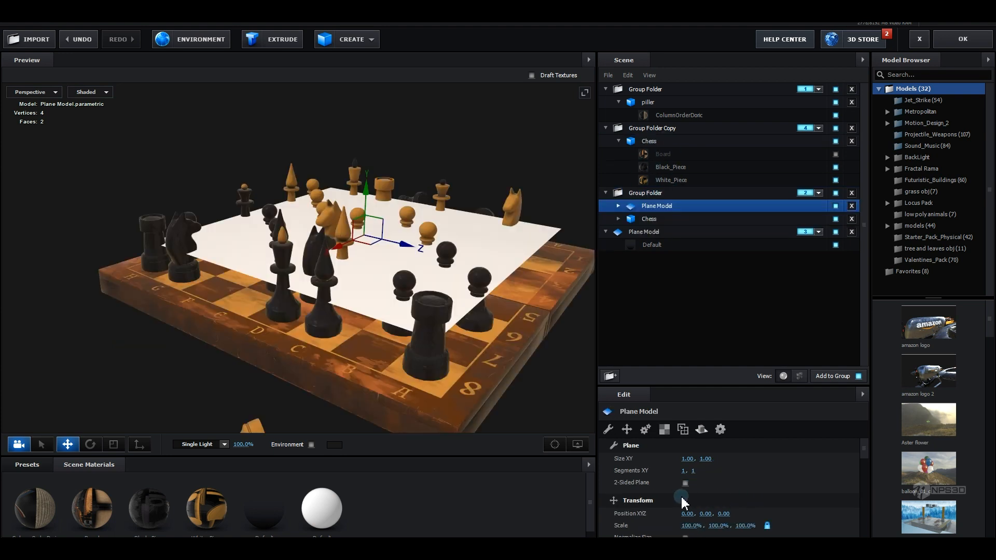
Make the plane two-sided, rotate it upright and move it onto the chess board
{"action": "left_click", "coordinate": [686, 484]}
{"action": "key", "text": "r"}
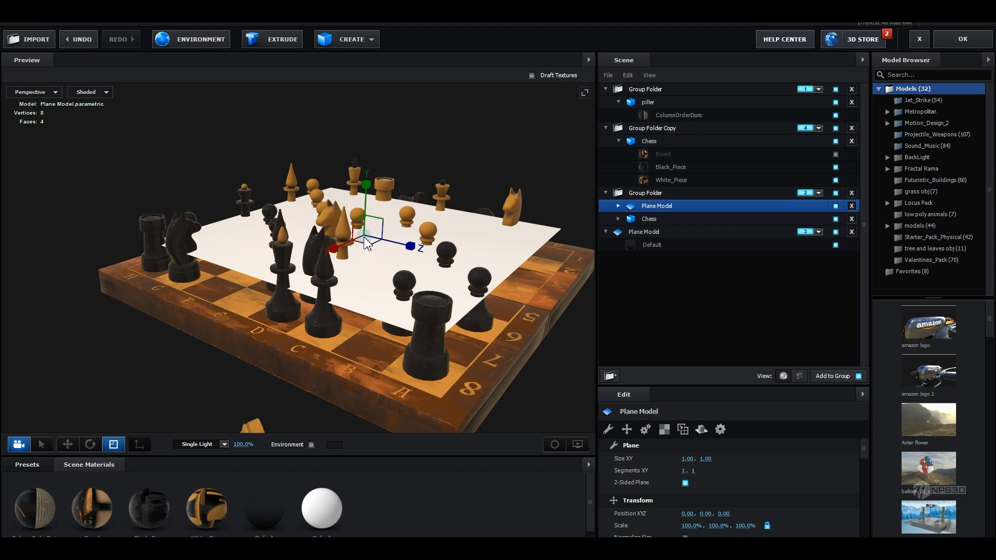
{"action": "key", "text": "e"}
{"action": "left_click_drag", "start_coordinate": [337, 239], "coordinate": [278, 305]}
{"action": "left_click_drag", "start_coordinate": [381, 310], "coordinate": [241, 253]}
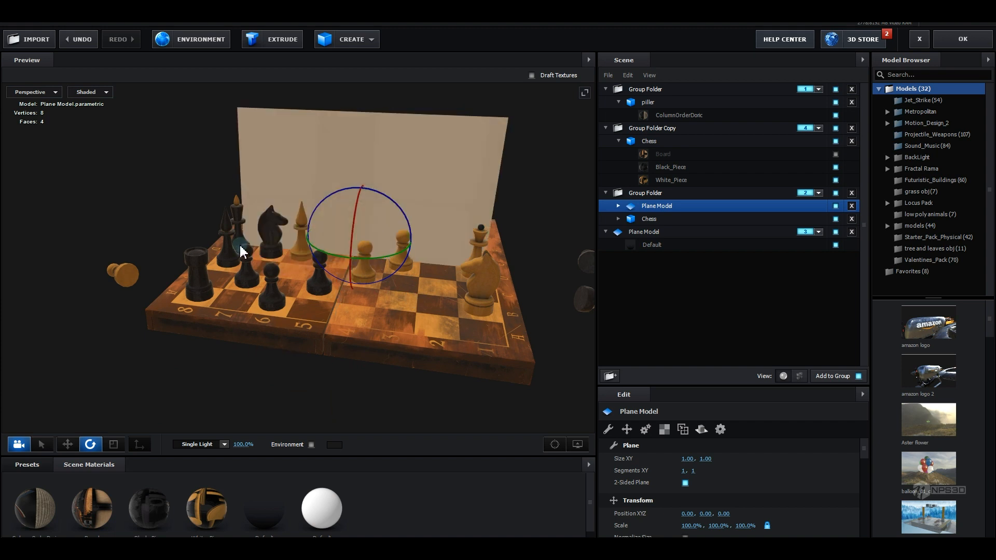
{"action": "key", "text": "w"}
{"action": "left_click_drag", "start_coordinate": [339, 294], "coordinate": [400, 313]}
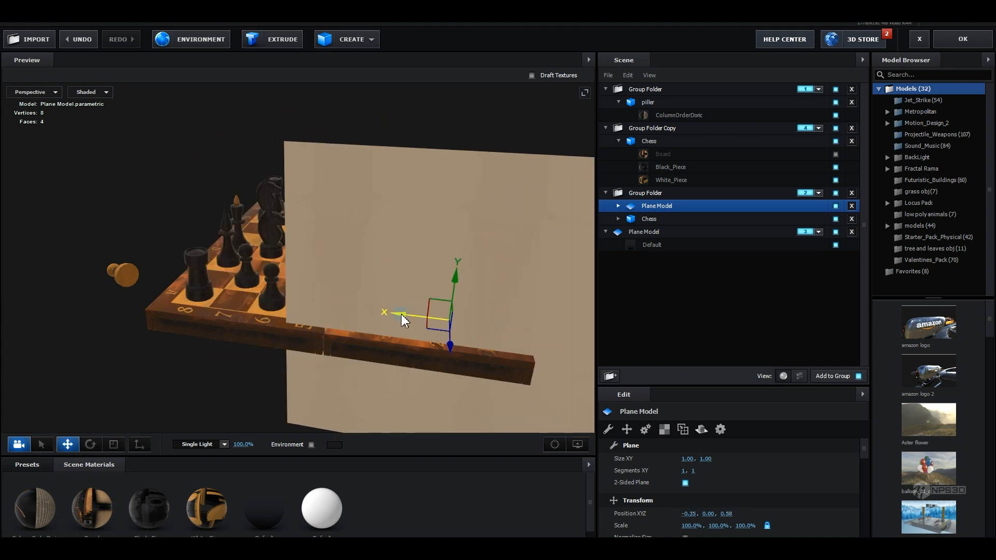
Assign Custom Layer 1 as the diffuse texture of the plane's Default material
{"action": "left_click", "coordinate": [619, 206]}
{"action": "left_click", "coordinate": [669, 219]}
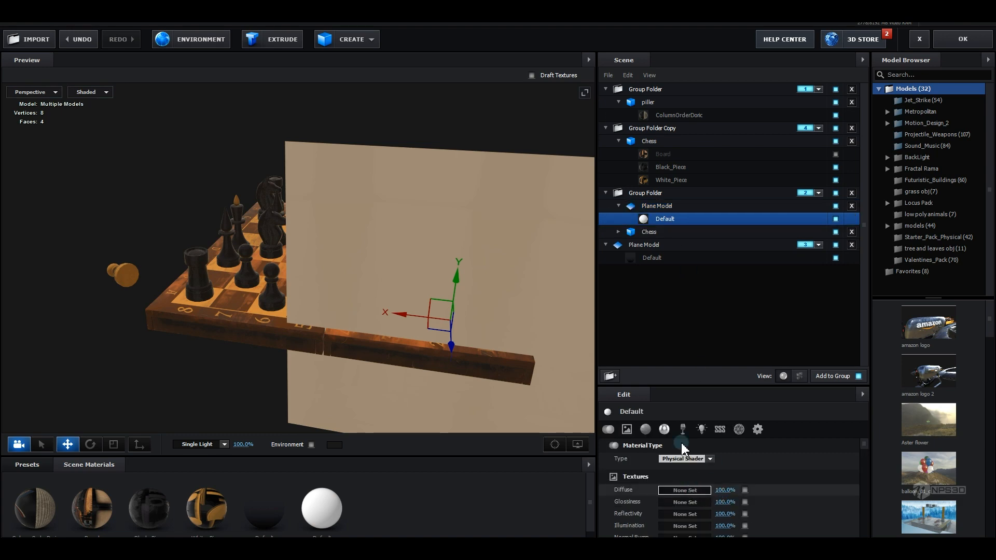
{"action": "left_click", "coordinate": [685, 490]}
{"action": "left_click", "coordinate": [685, 356]}
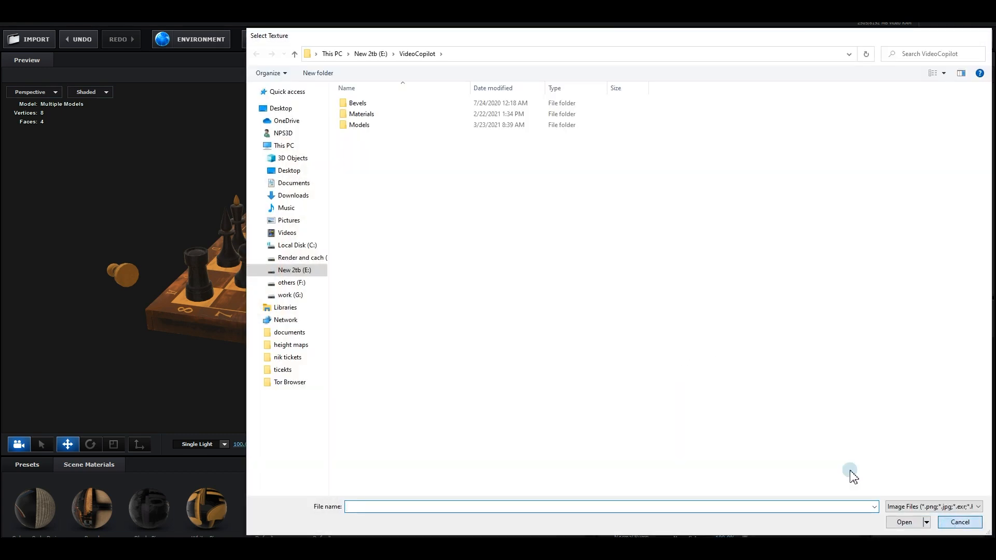
{"action": "left_click", "coordinate": [960, 522]}
{"action": "left_click", "coordinate": [681, 351]}
{"action": "left_click", "coordinate": [716, 360]}
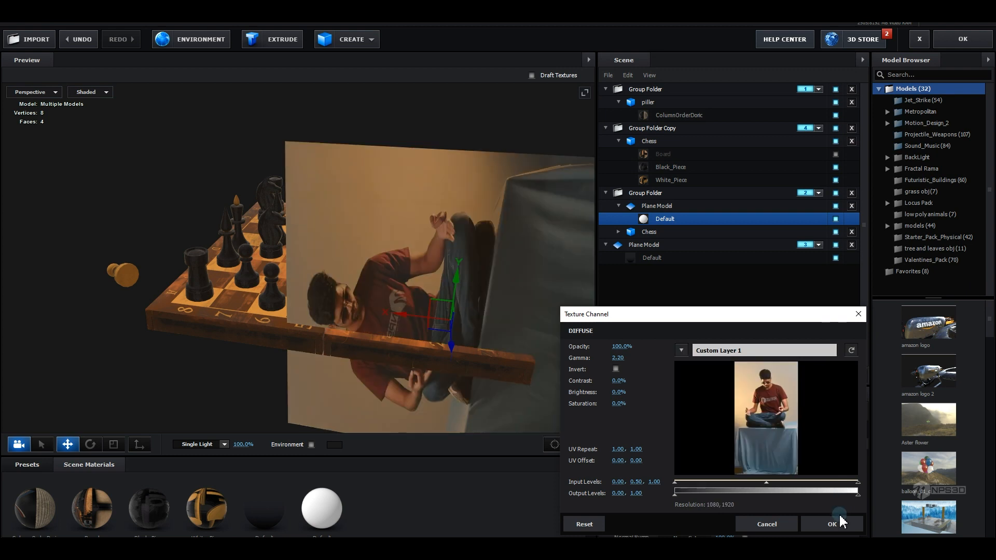
{"action": "left_click", "coordinate": [840, 519]}
Rotate and reposition the textured plane so the person sits upright on the board
{"action": "left_click_drag", "start_coordinate": [508, 321], "coordinate": [408, 274]}
{"action": "key", "text": "r"}
{"action": "key", "text": "e"}
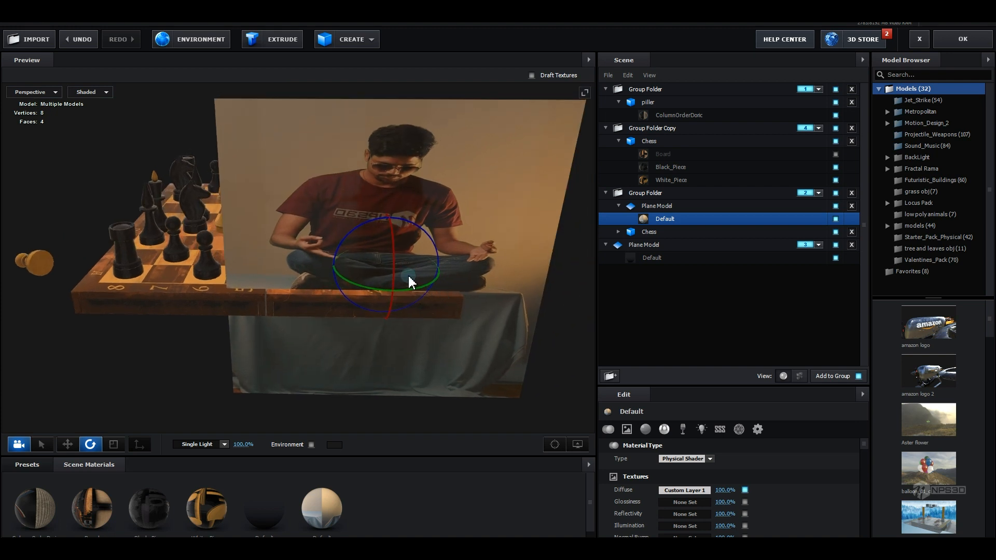
{"action": "key", "text": "r"}
{"action": "left_click_drag", "start_coordinate": [346, 258], "coordinate": [647, 268]}
{"action": "key", "text": "e"}
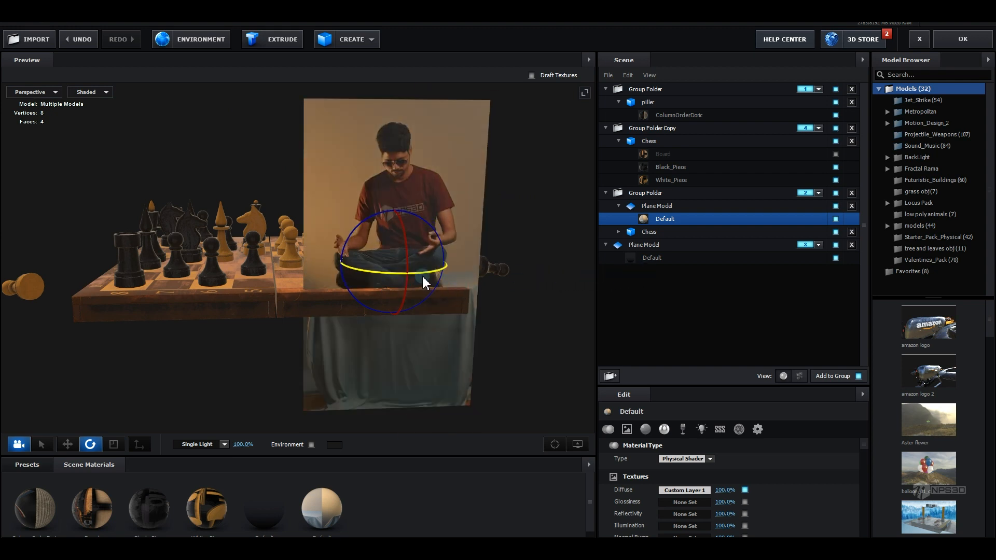
{"action": "key", "text": "w"}
{"action": "left_click_drag", "start_coordinate": [390, 231], "coordinate": [394, 225]}
{"action": "left_click_drag", "start_coordinate": [354, 259], "coordinate": [369, 340]}
Set the plane material's Alpha Threshold to 0.57 to cut out the background
{"action": "scroll", "coordinate": [371, 332], "scroll_direction": "up", "scroll_amount": 2}
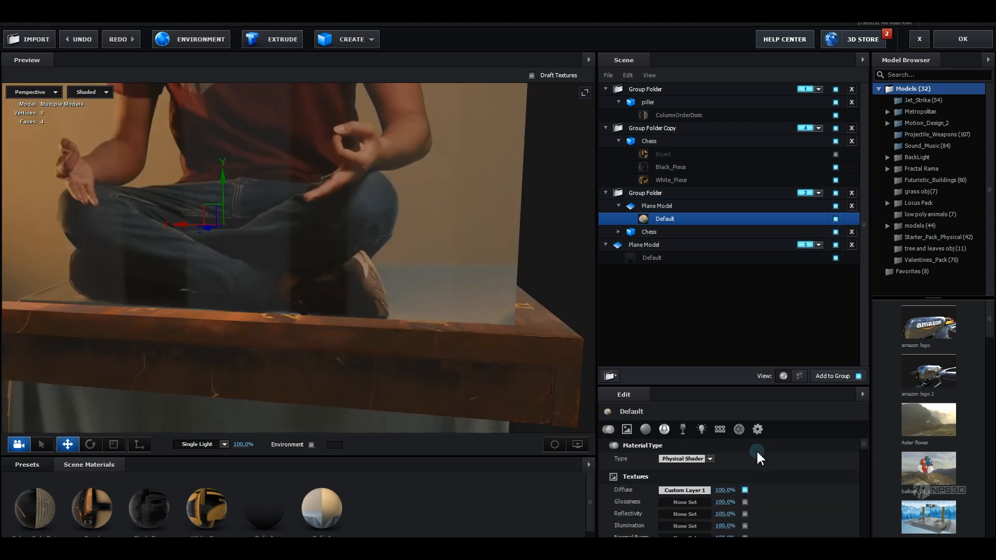
{"action": "left_click", "coordinate": [758, 431]}
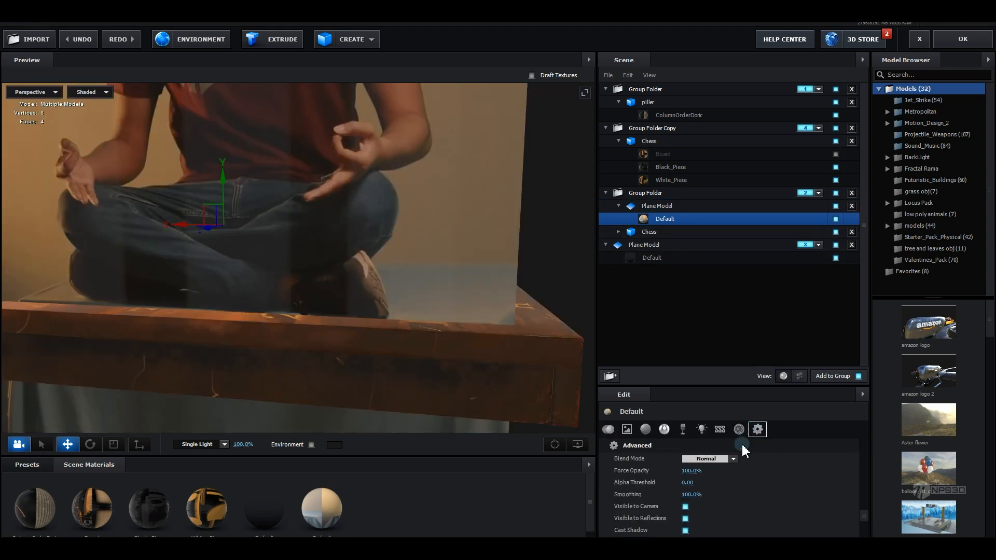
{"action": "mouse_move", "coordinate": [690, 485]}
{"action": "left_mouse_down"}
{"action": "mouse_move", "coordinate": [721, 478]}
{"action": "mouse_move", "coordinate": [704, 480]}
{"action": "left_mouse_up"}
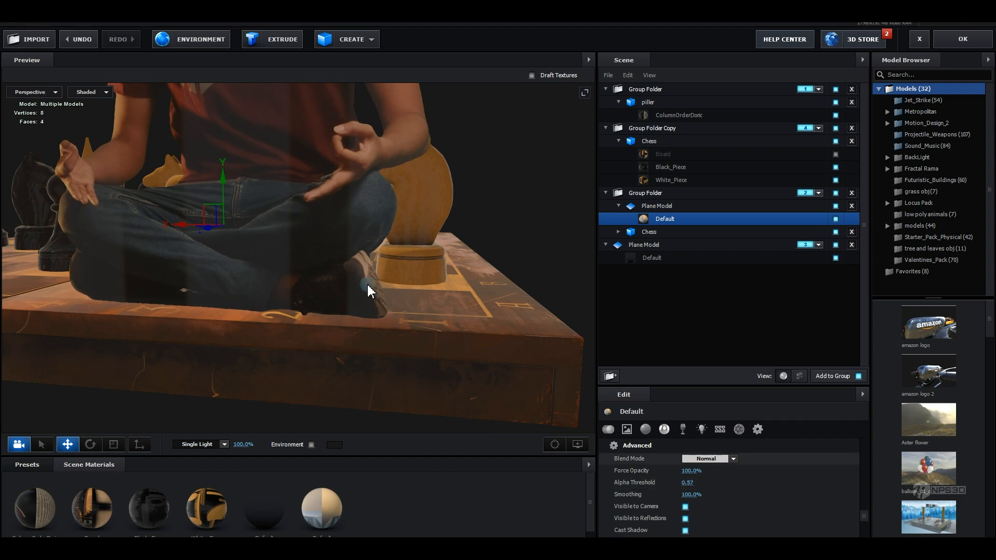
Position the person plane on the board's edge and close Scene Setup
{"action": "scroll", "coordinate": [369, 289], "scroll_direction": "down", "scroll_amount": 5}
{"action": "left_click_drag", "start_coordinate": [369, 288], "coordinate": [531, 275]}
{"action": "scroll", "coordinate": [406, 255], "scroll_direction": "up", "scroll_amount": 5}
{"action": "scroll", "coordinate": [456, 281], "scroll_direction": "down", "scroll_amount": 3}
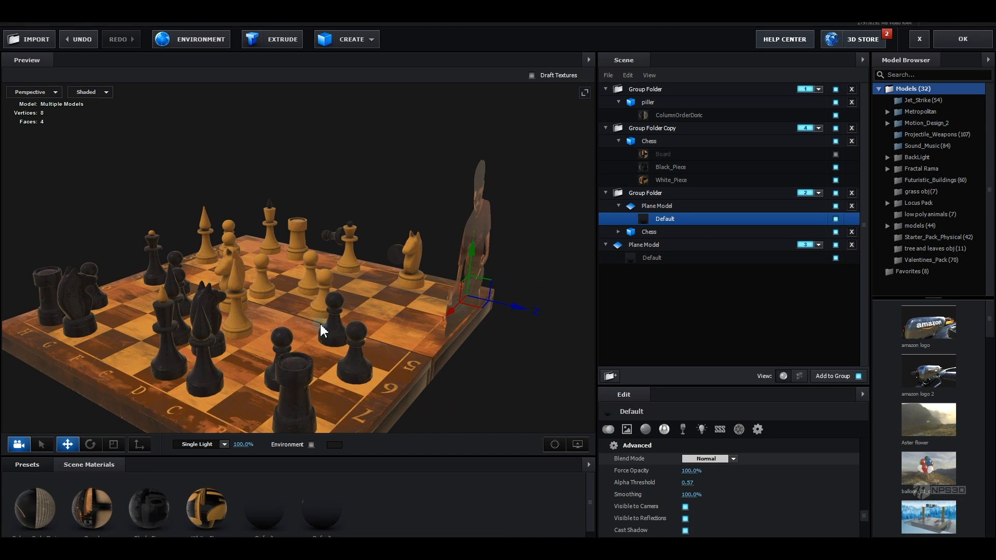
{"action": "mouse_move", "coordinate": [320, 325]}
{"action": "left_mouse_down"}
{"action": "mouse_move", "coordinate": [332, 333]}
{"action": "mouse_move", "coordinate": [352, 327]}
{"action": "mouse_move", "coordinate": [328, 341]}
{"action": "left_mouse_up"}
{"action": "scroll", "coordinate": [328, 341], "scroll_direction": "up", "scroll_amount": 2}
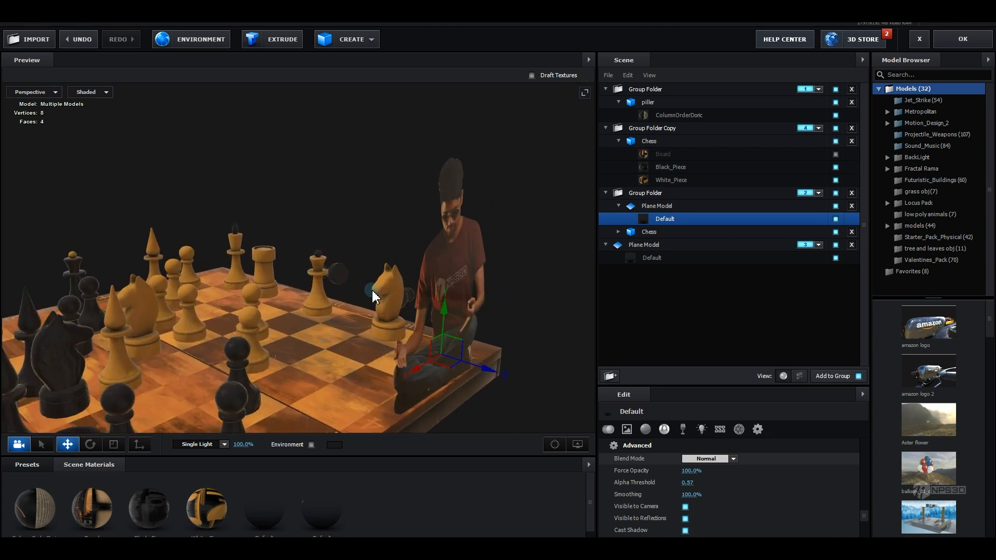
{"action": "left_click_drag", "start_coordinate": [372, 289], "coordinate": [395, 300]}
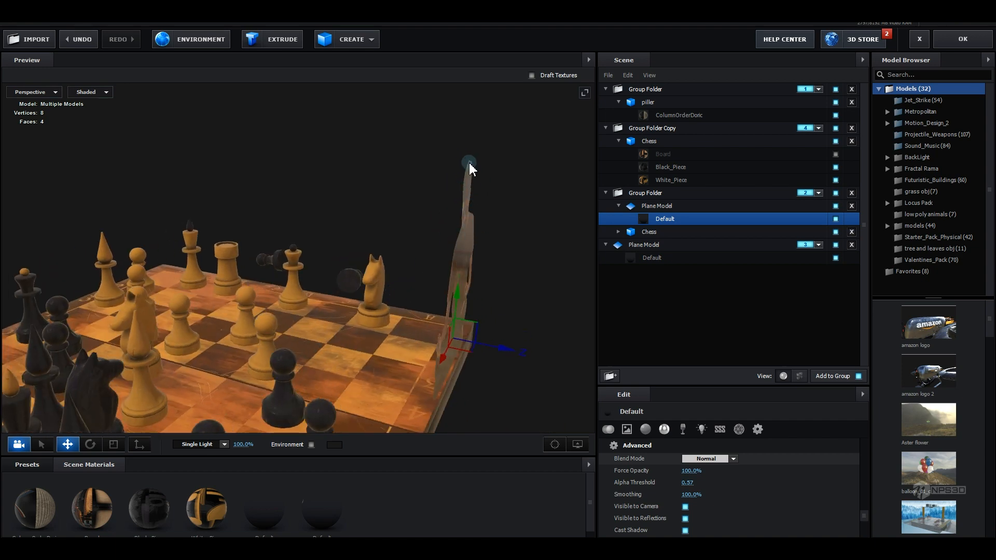
{"action": "left_click_drag", "start_coordinate": [475, 182], "coordinate": [430, 218]}
{"action": "left_click_drag", "start_coordinate": [494, 232], "coordinate": [521, 294]}
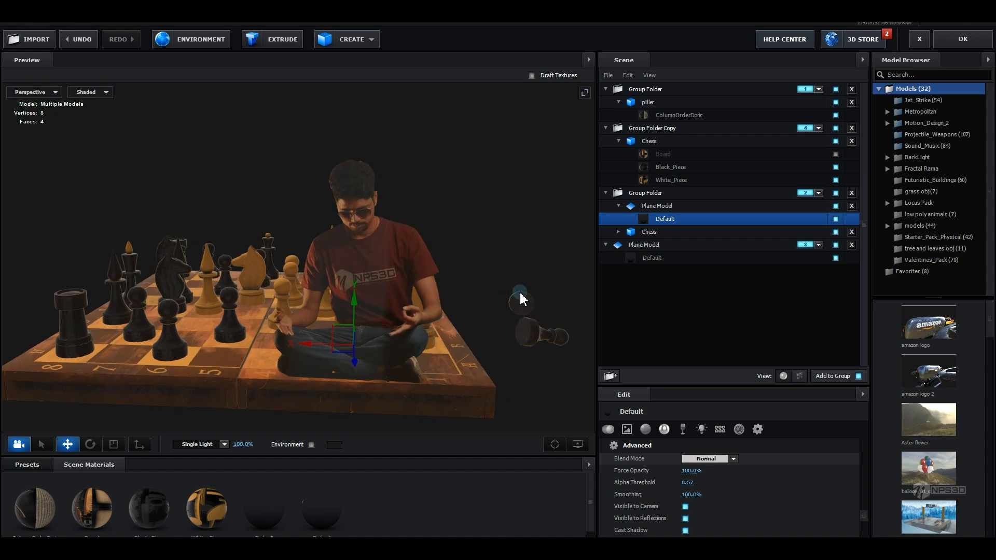
{"action": "left_click", "coordinate": [966, 45]}
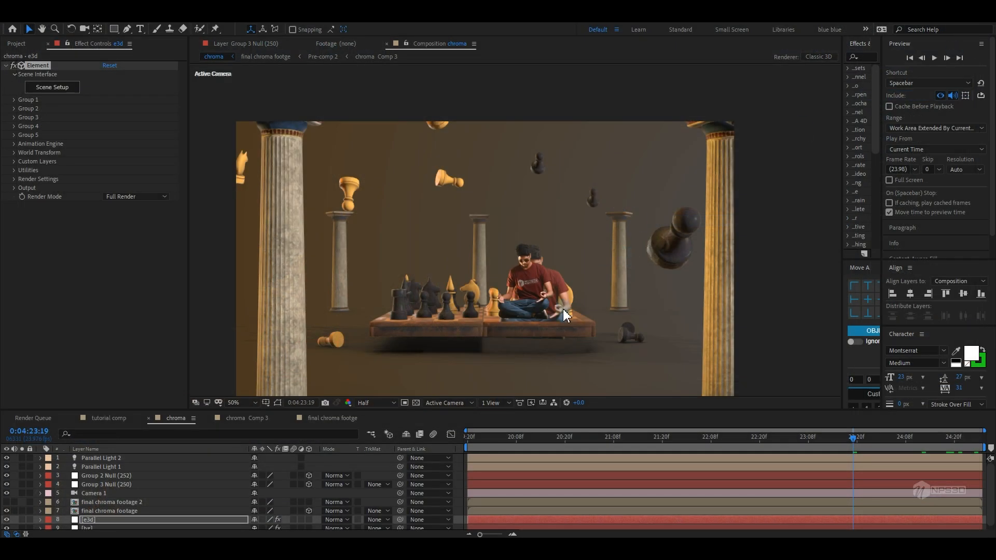
Expand Group 2's Channel 4 and set its X position to -0.30
{"action": "left_click", "coordinate": [13, 108]}
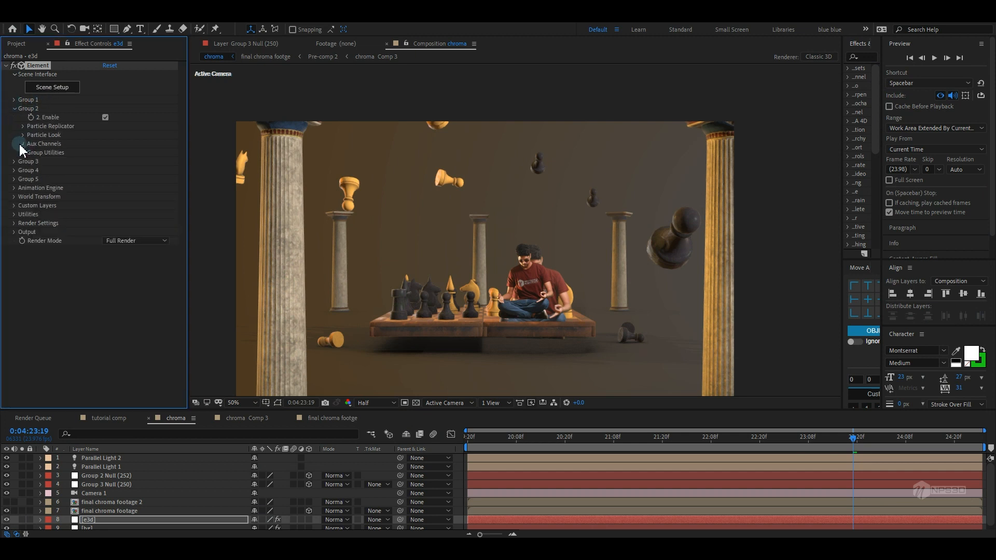
{"action": "scroll", "coordinate": [19, 142], "scroll_direction": "down", "scroll_amount": 1}
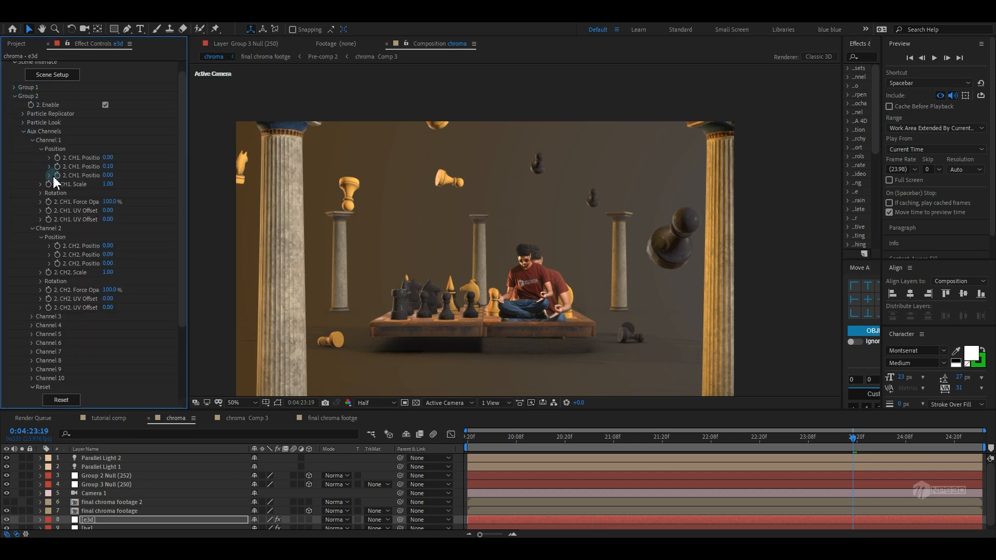
{"action": "left_click", "coordinate": [31, 325]}
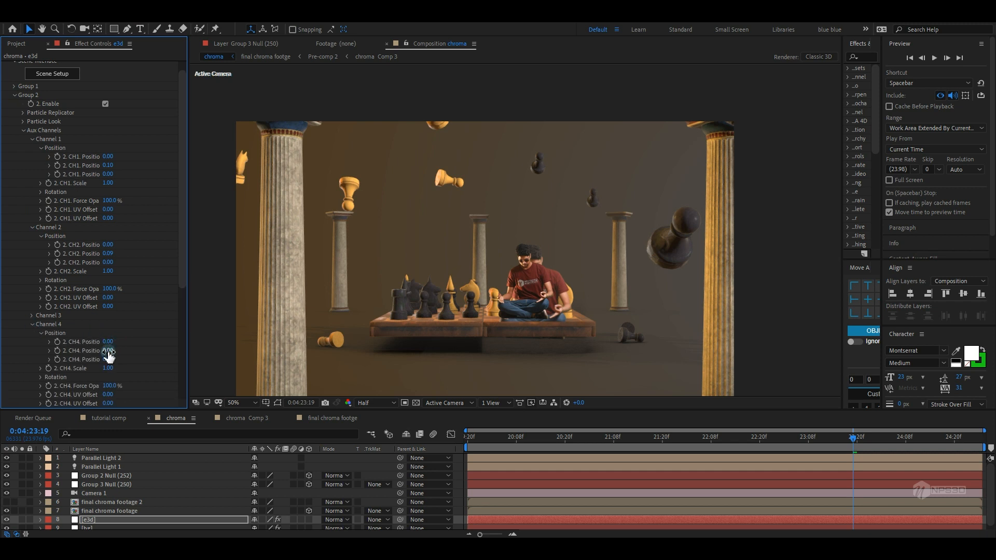
{"action": "left_click_drag", "start_coordinate": [108, 343], "coordinate": [98, 344]}
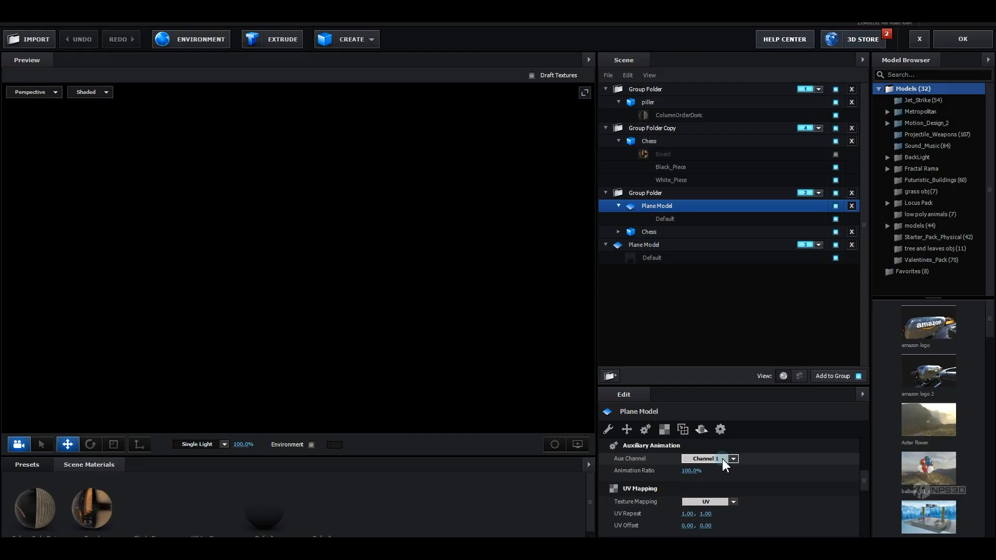
Assign the person plane's Aux Channel to Channel 4 and close Scene Setup
{"action": "left_click", "coordinate": [726, 459]}
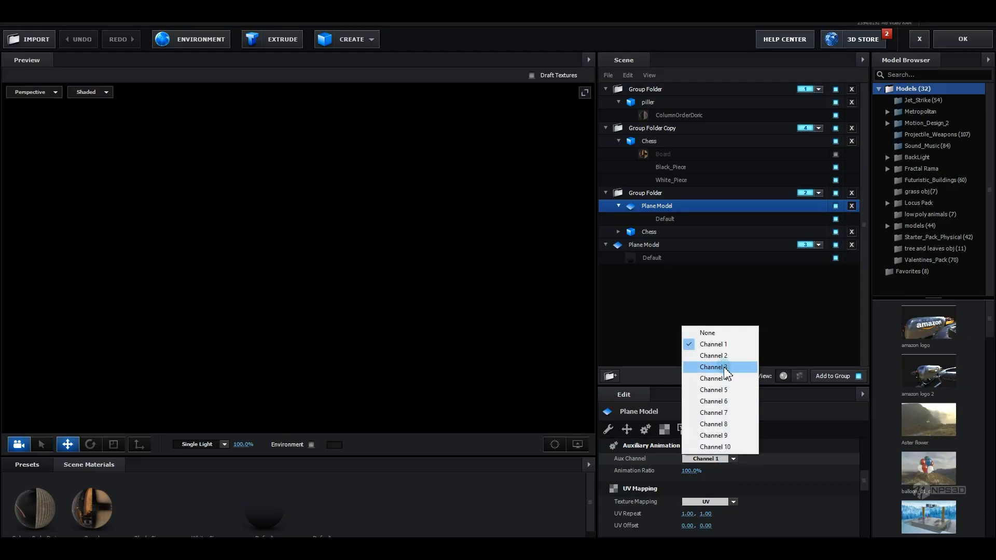
{"action": "left_click", "coordinate": [714, 378]}
{"action": "left_click", "coordinate": [957, 39]}
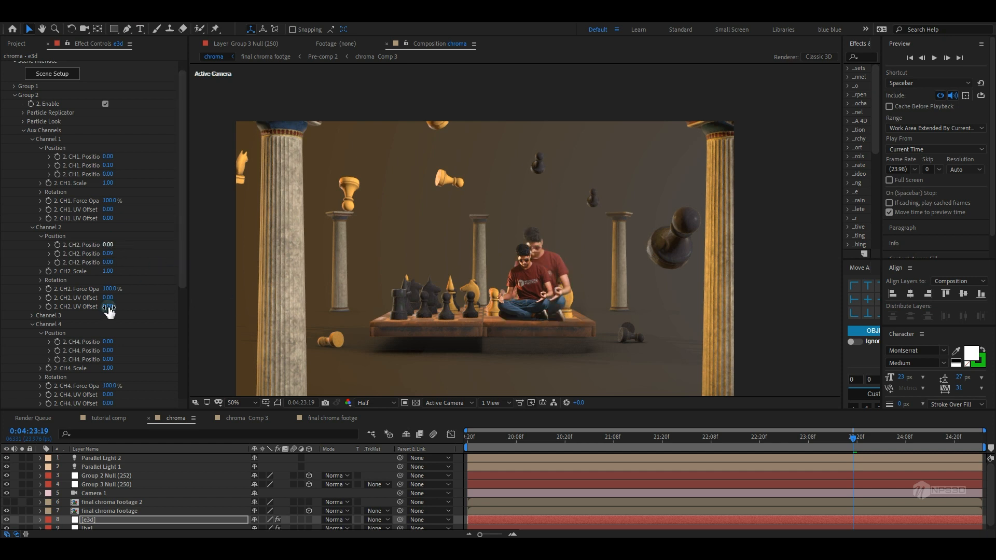
Adjust the Group 2 Channel 4 scale to 0.78 to shrink the person
{"action": "scroll", "coordinate": [111, 312], "scroll_direction": "down", "scroll_amount": 1}
{"action": "left_click_drag", "start_coordinate": [109, 324], "coordinate": [20, 372]}
Inspect the scene from the Top view and Custom View 1
{"action": "left_click", "coordinate": [451, 403]}
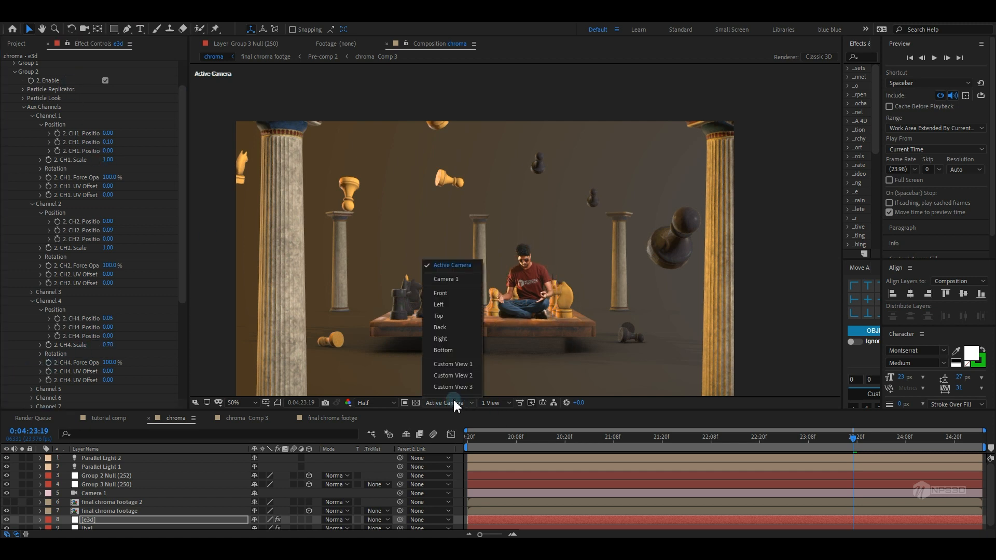
{"action": "left_click", "coordinate": [448, 314]}
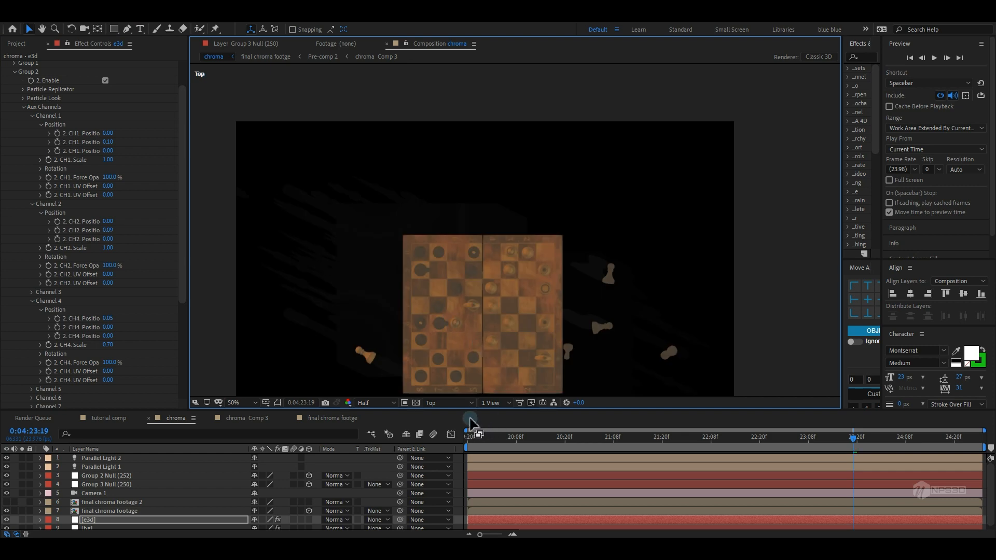
{"action": "left_click", "coordinate": [453, 403]}
{"action": "left_click", "coordinate": [461, 365]}
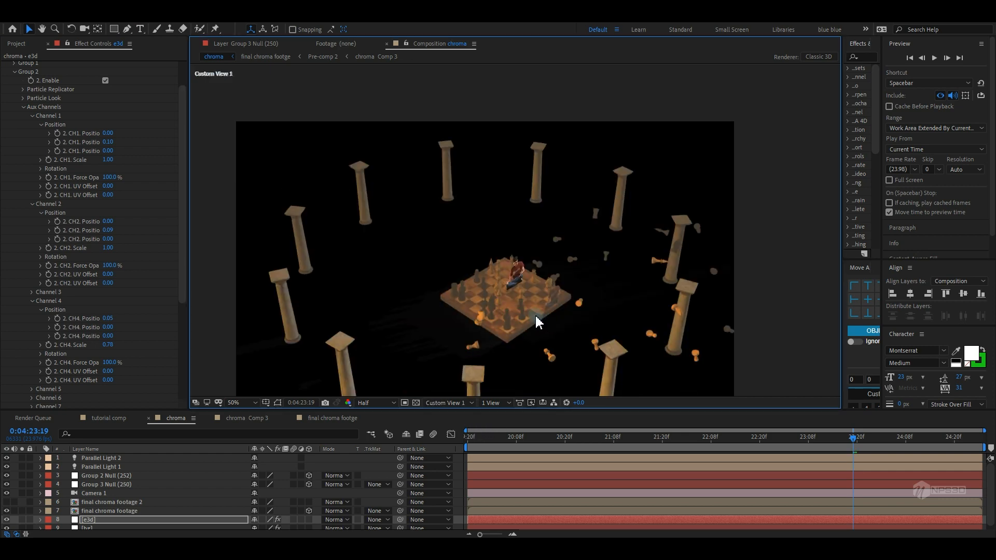
{"action": "mouse_move", "coordinate": [536, 321]}
{"action": "left_mouse_down"}
{"action": "mouse_move", "coordinate": [519, 223]}
{"action": "mouse_move", "coordinate": [553, 316]}
{"action": "left_mouse_up"}
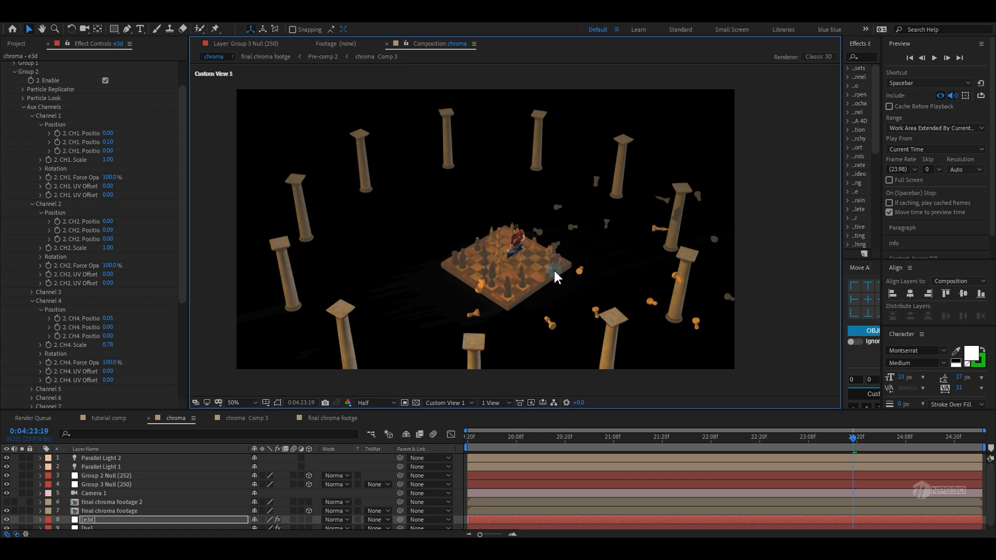
Open Element Scene Setup and, on the person plane's Default material, set AO Mode to Ignore and turn off Receive Shadow
{"action": "scroll", "coordinate": [62, 88], "scroll_direction": "up", "scroll_amount": 3}
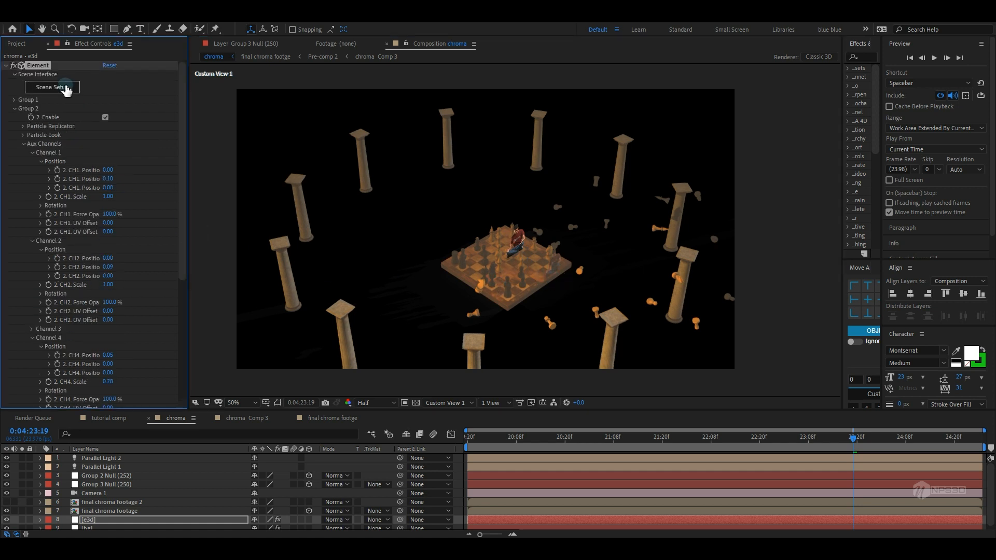
{"action": "left_click", "coordinate": [65, 88]}
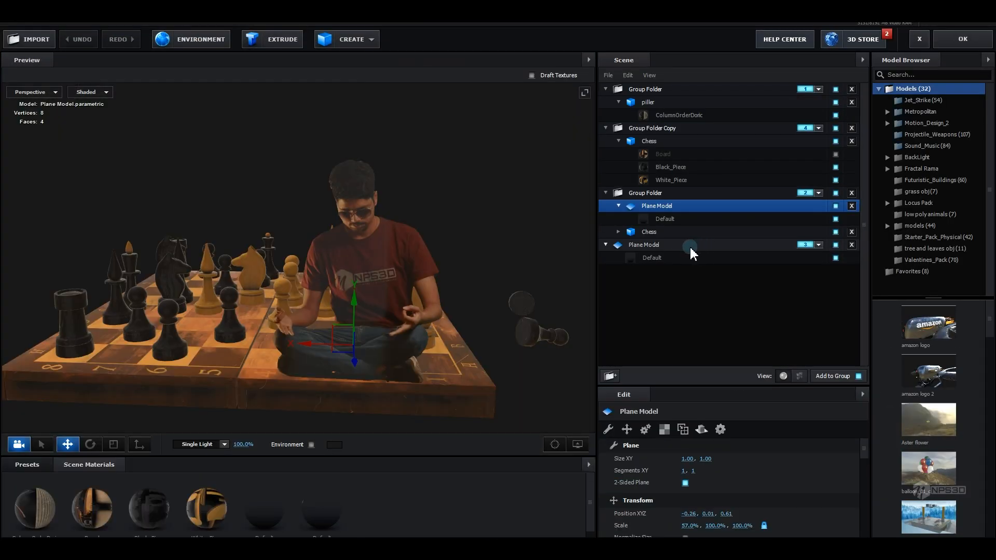
{"action": "left_click", "coordinate": [674, 219]}
{"action": "left_click", "coordinate": [758, 430]}
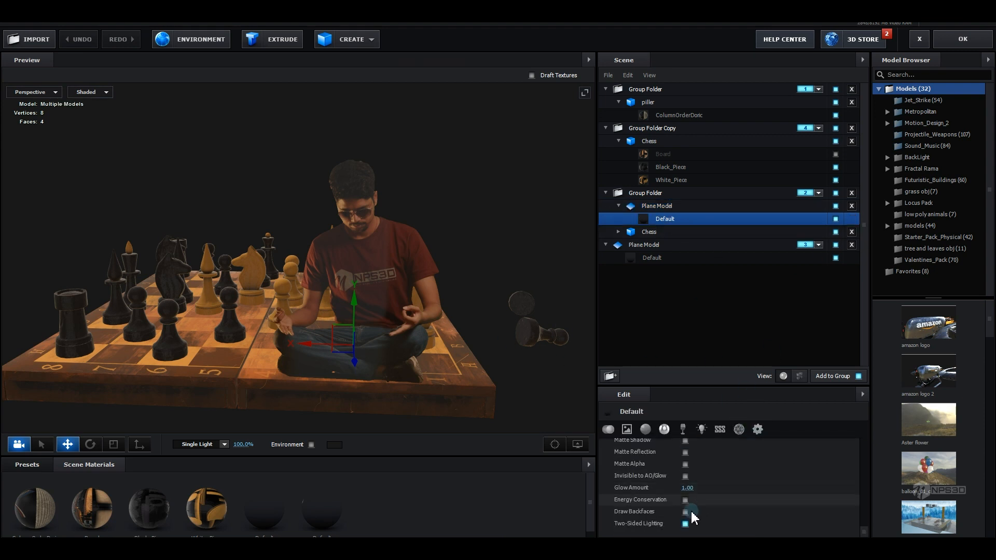
{"action": "left_click", "coordinate": [686, 512]}
{"action": "scroll", "coordinate": [688, 510], "scroll_direction": "up", "scroll_amount": 5}
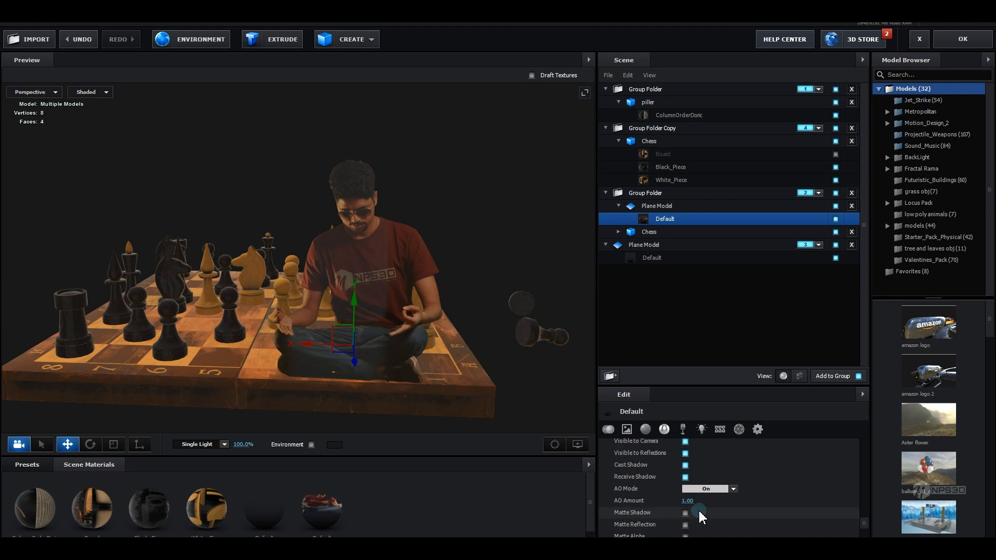
{"action": "left_click", "coordinate": [701, 490]}
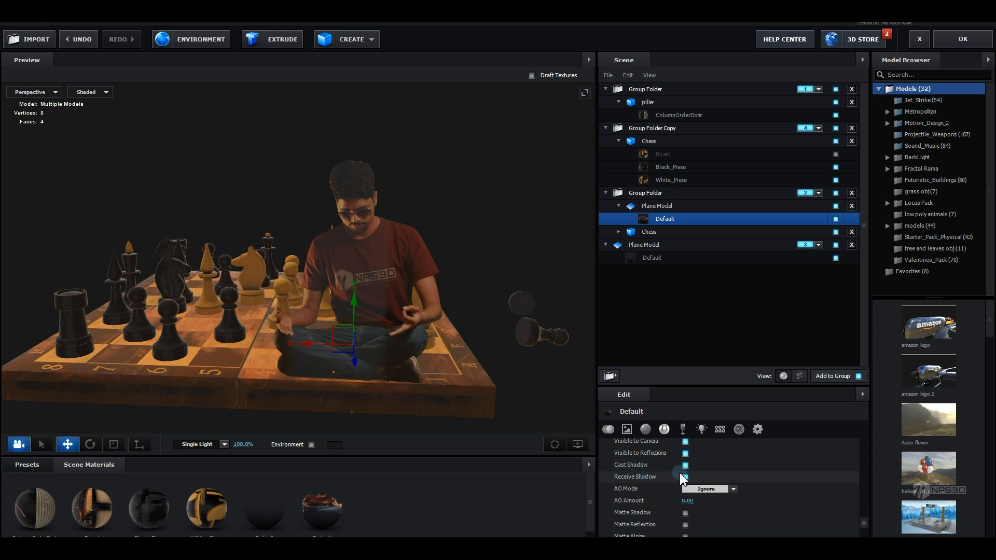
{"action": "left_click", "coordinate": [686, 477]}
Turn off Visible to Camera for the person plane's material and close Scene Setup
{"action": "left_click_drag", "start_coordinate": [422, 357], "coordinate": [486, 373]}
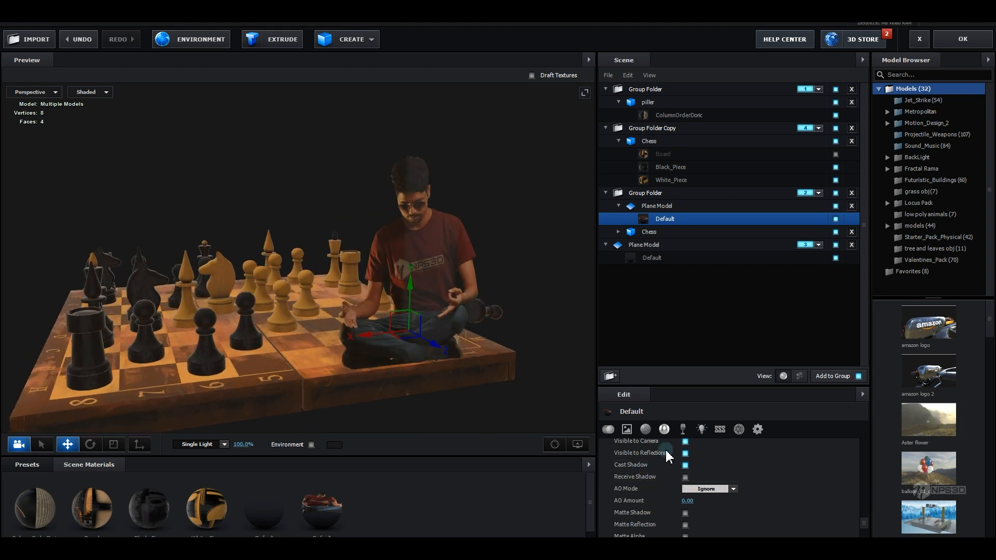
{"action": "scroll", "coordinate": [706, 466], "scroll_direction": "up", "scroll_amount": 1}
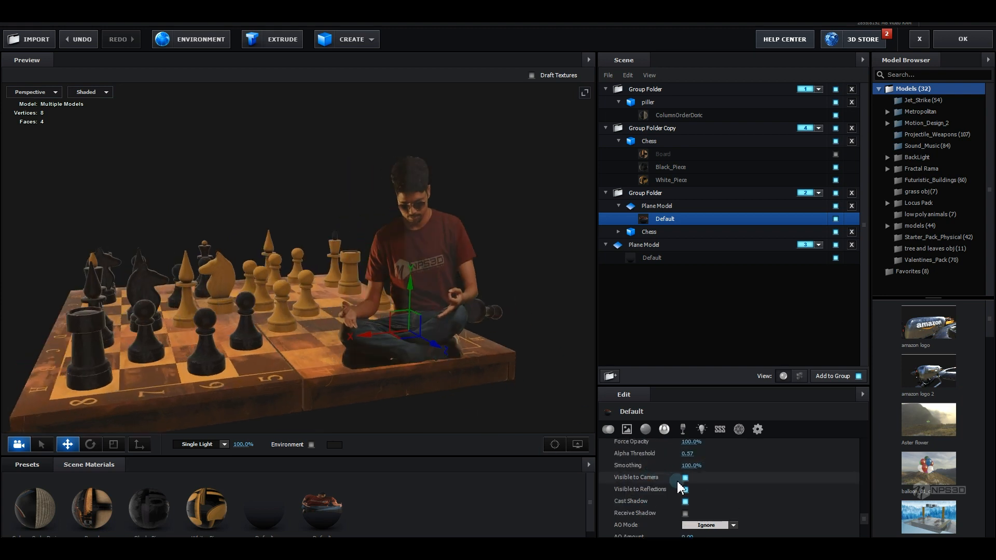
{"action": "left_click", "coordinate": [685, 478]}
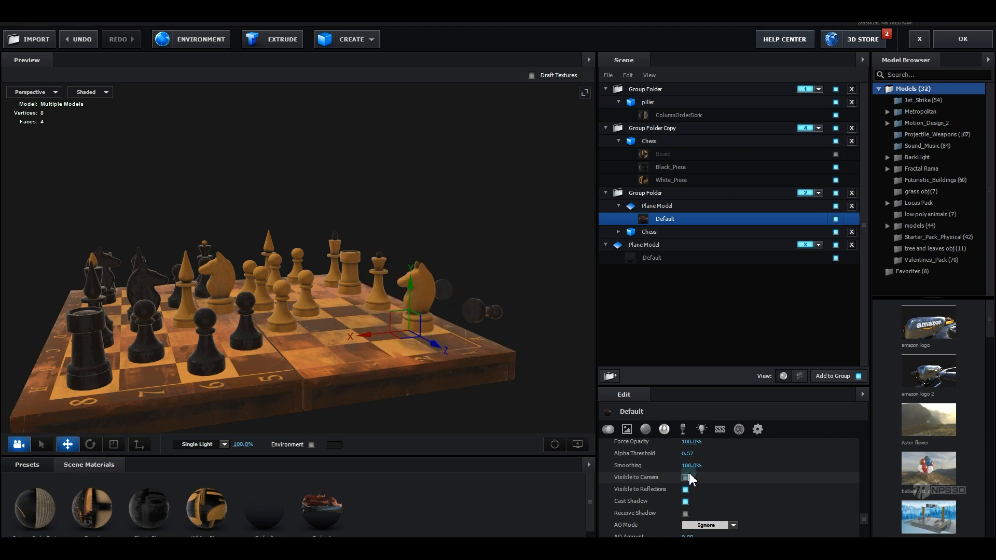
{"action": "left_click", "coordinate": [968, 42]}
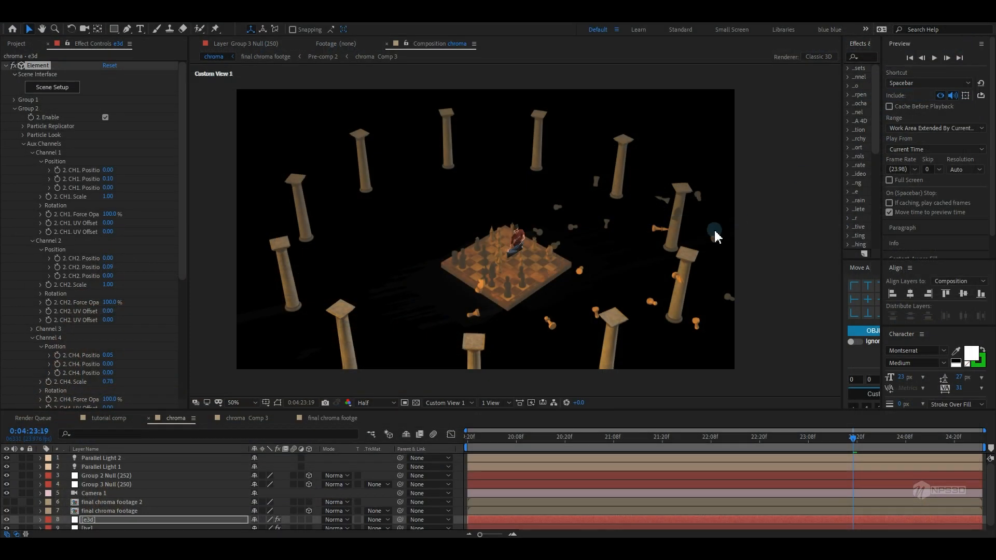
Preview the scene through the Active Camera, then return to Custom View 1
{"action": "left_click", "coordinate": [445, 404]}
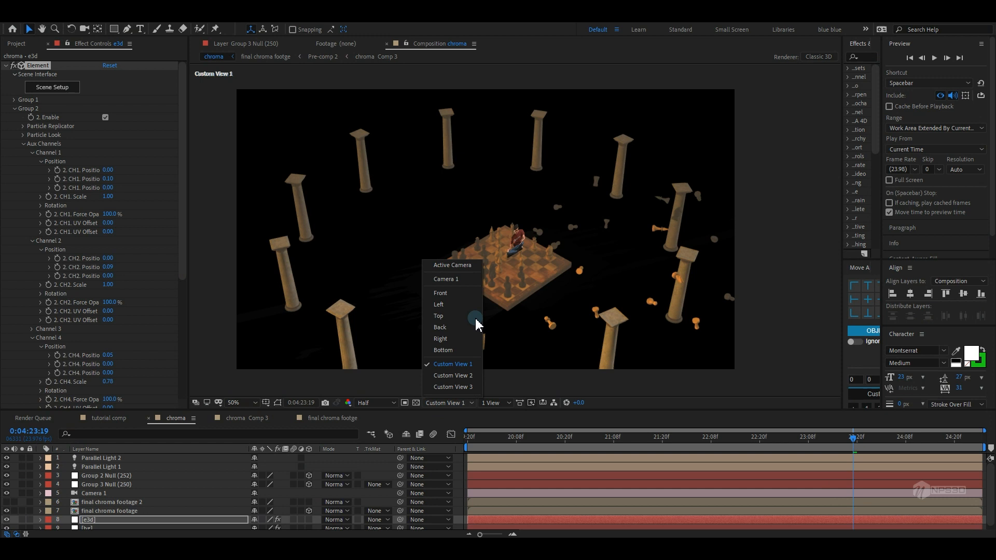
{"action": "left_click", "coordinate": [452, 266]}
{"action": "left_click", "coordinate": [109, 467]}
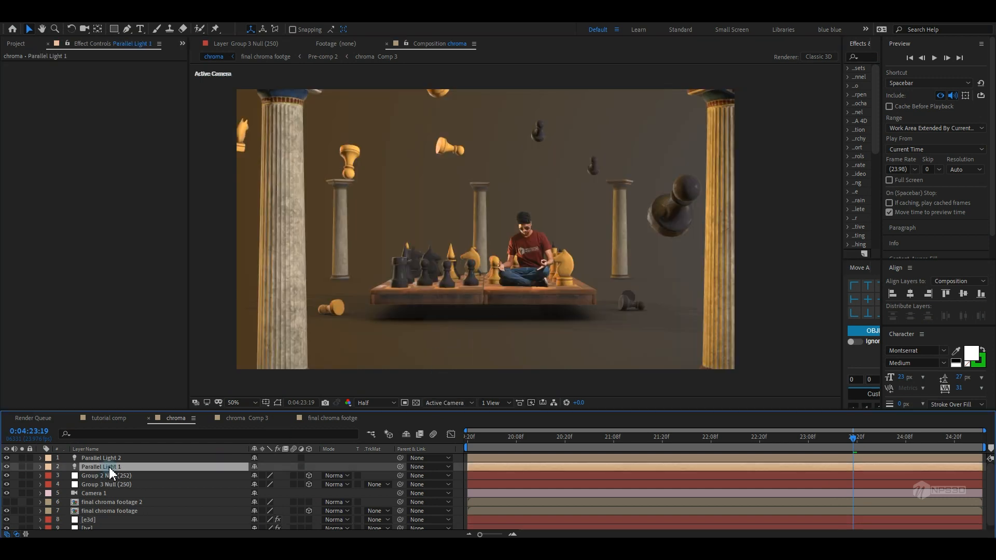
{"action": "left_click", "coordinate": [460, 401]}
{"action": "left_click", "coordinate": [465, 371]}
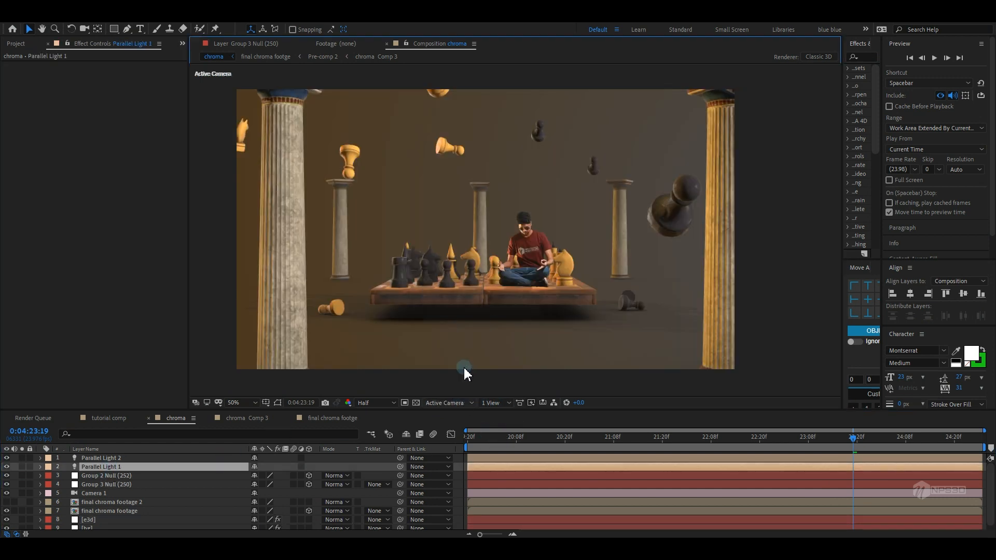
Open the Fog options under the Element layer's Render Settings and inspect the scene
{"action": "left_click", "coordinate": [98, 519]}
{"action": "scroll", "coordinate": [50, 265], "scroll_direction": "down", "scroll_amount": 8}
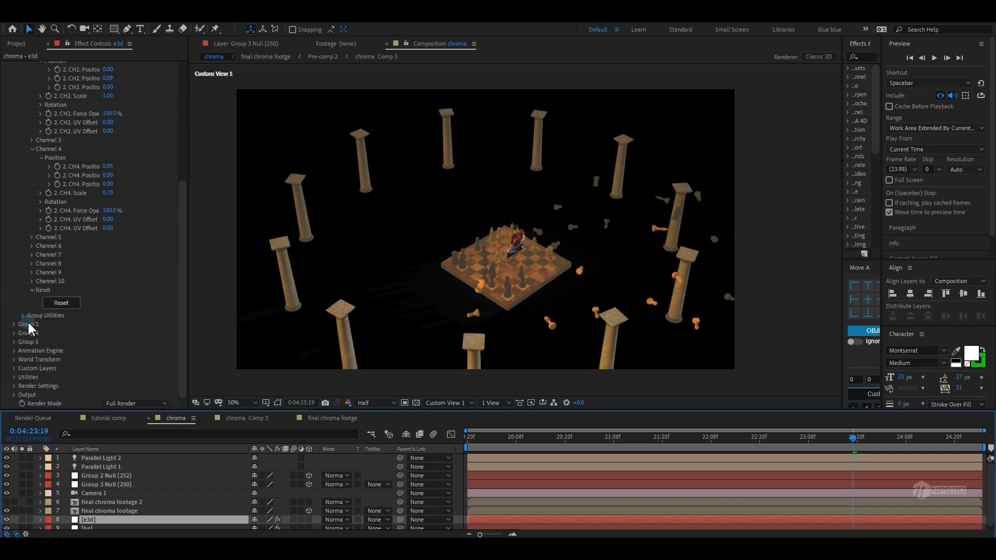
{"action": "left_click", "coordinate": [14, 386]}
{"action": "scroll", "coordinate": [21, 381], "scroll_direction": "down", "scroll_amount": 5}
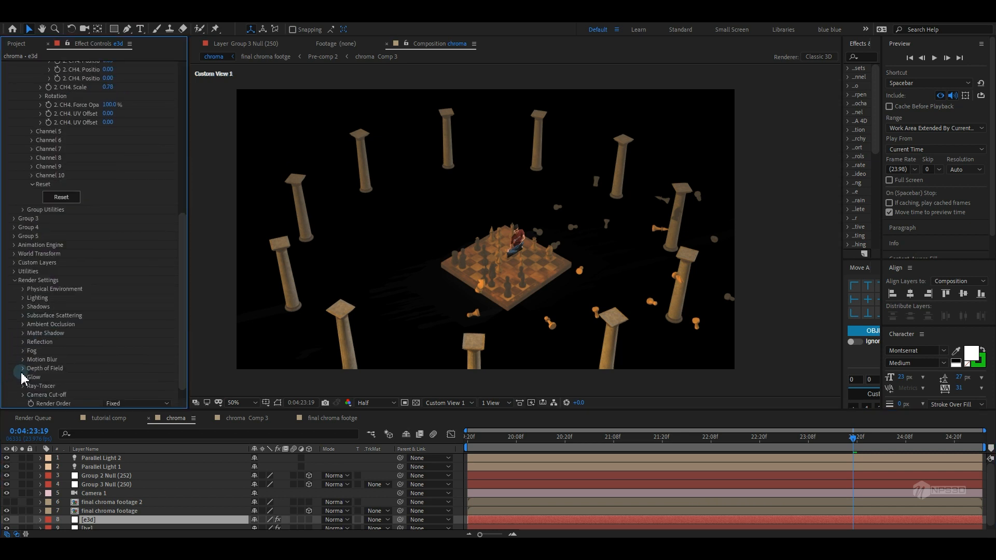
{"action": "left_click", "coordinate": [22, 351]}
{"action": "left_click", "coordinate": [110, 358]}
{"action": "left_click", "coordinate": [106, 361]}
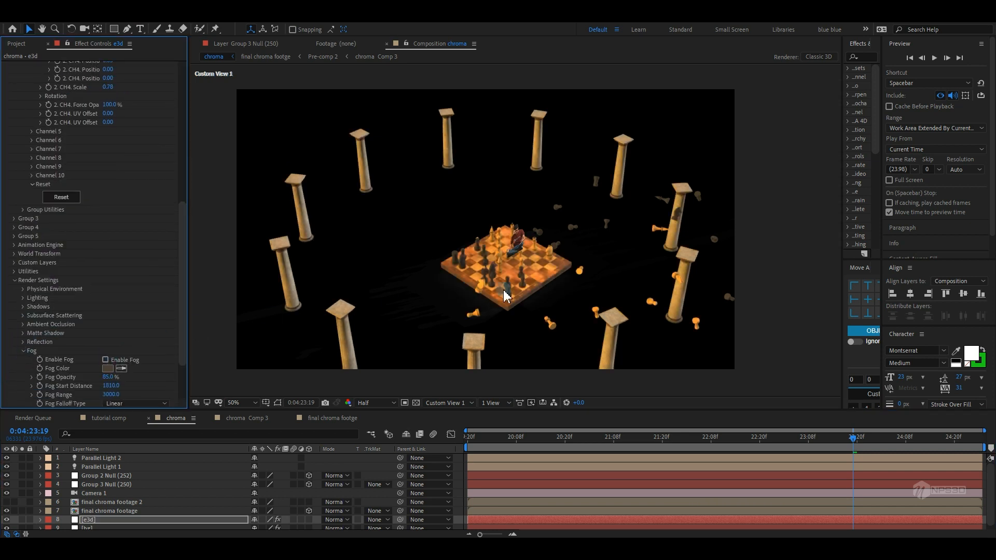
{"action": "left_click_drag", "start_coordinate": [593, 279], "coordinate": [568, 263]}
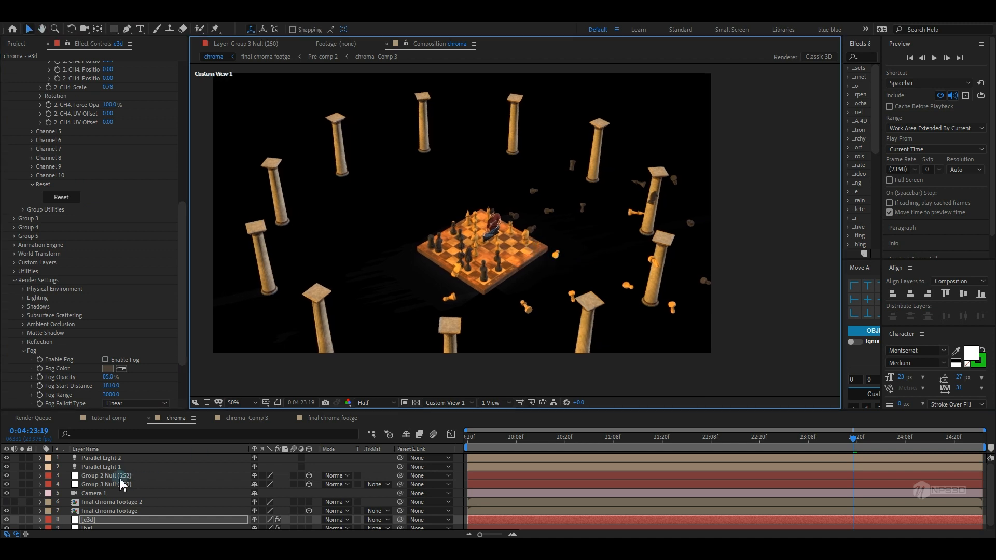
Move the final chroma footage layer onto the chess board beside the person
{"action": "left_click", "coordinate": [119, 511]}
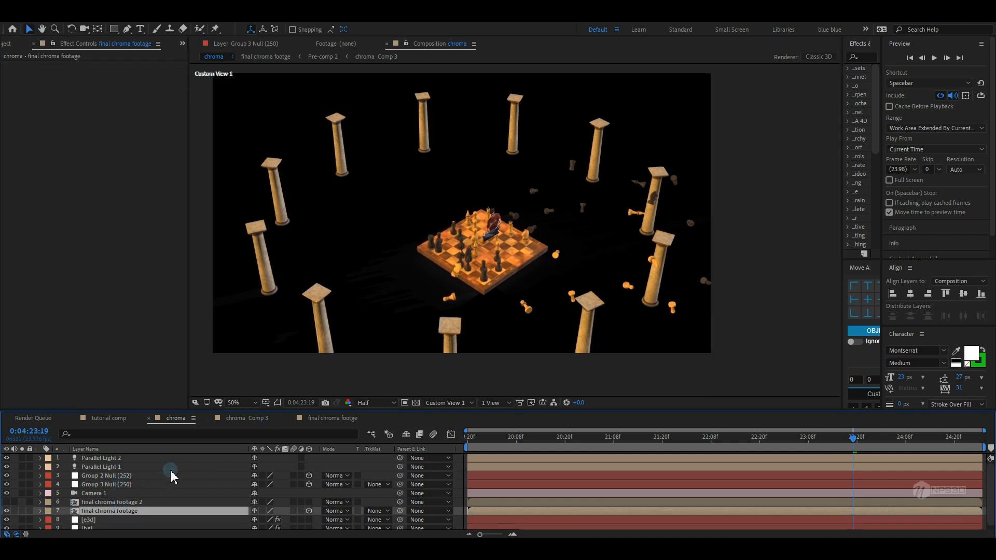
{"action": "key", "text": "ctrl+shift+h"}
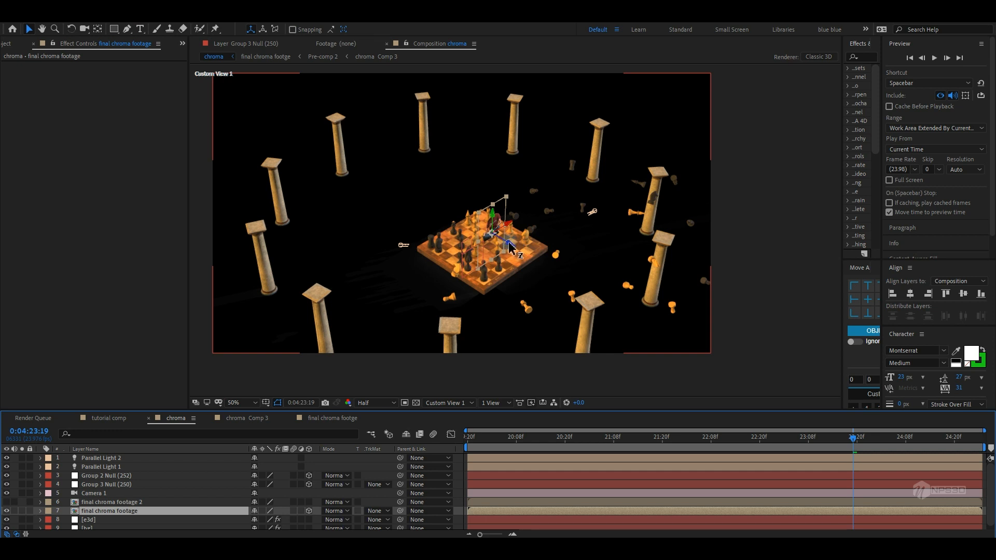
{"action": "left_click_drag", "start_coordinate": [510, 248], "coordinate": [583, 285]}
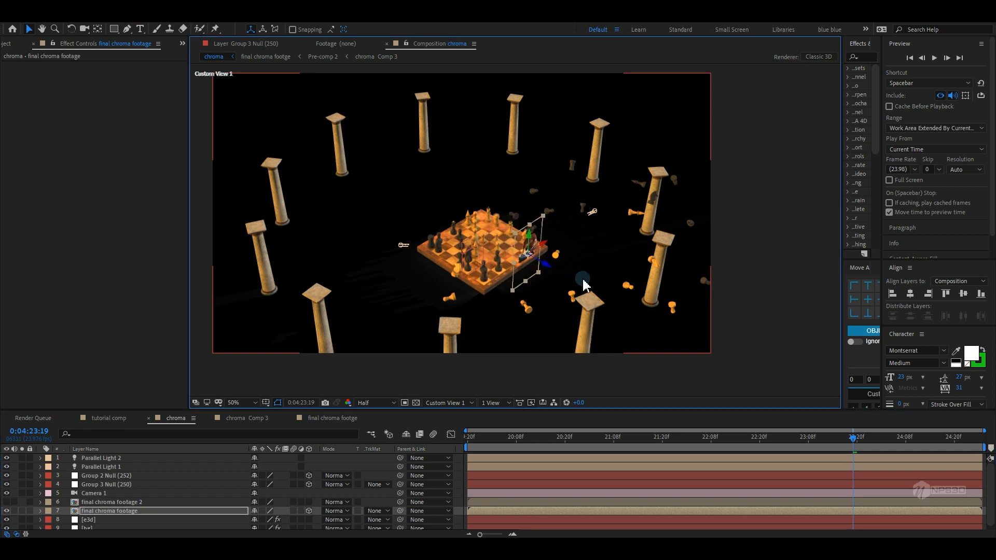
{"action": "scroll", "coordinate": [511, 317], "scroll_direction": "up", "scroll_amount": 2}
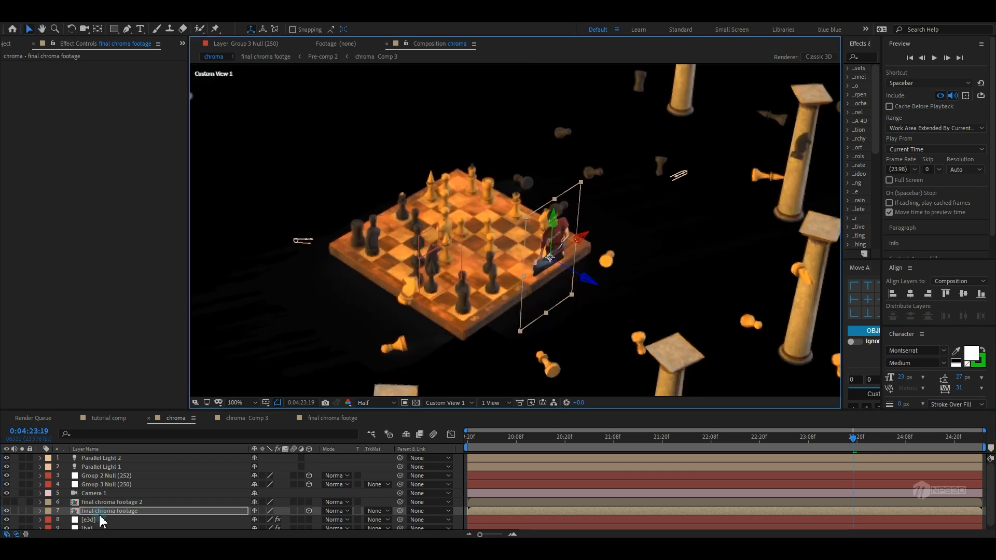
Increase Parallel Light 1's Shadow Darkness in its Light Settings
{"action": "double_click", "coordinate": [116, 466]}
{"action": "left_click", "coordinate": [134, 355]}
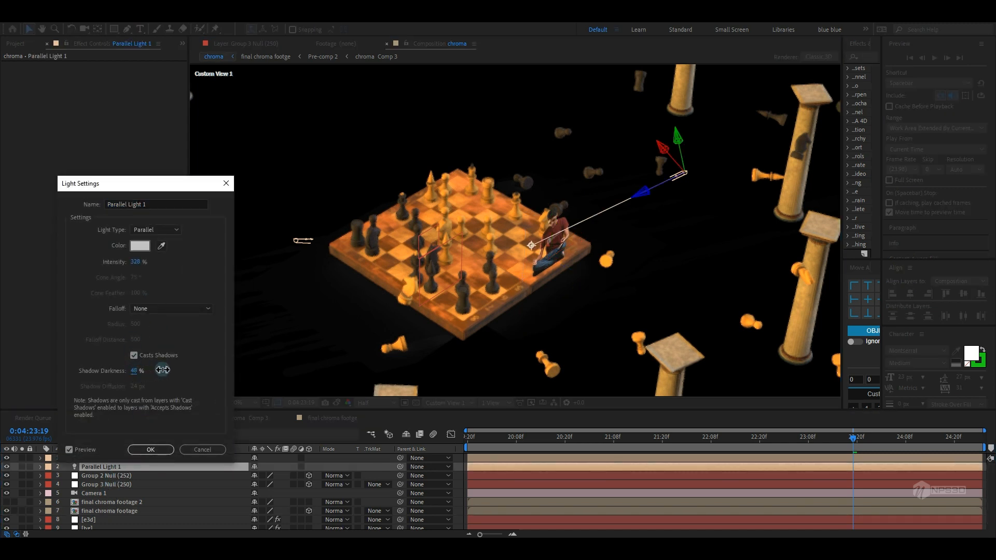
{"action": "left_click_drag", "start_coordinate": [162, 370], "coordinate": [192, 365]}
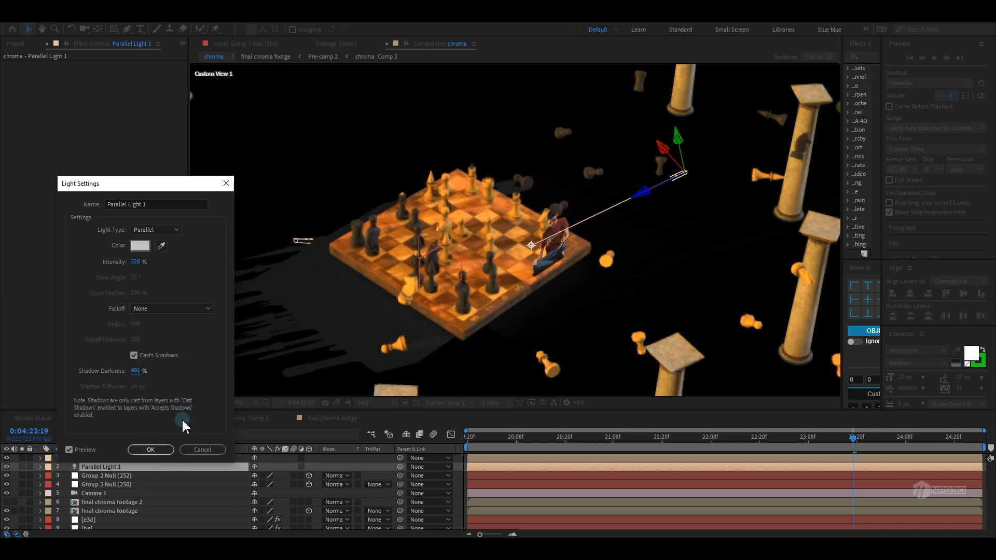
{"action": "left_click", "coordinate": [151, 450]}
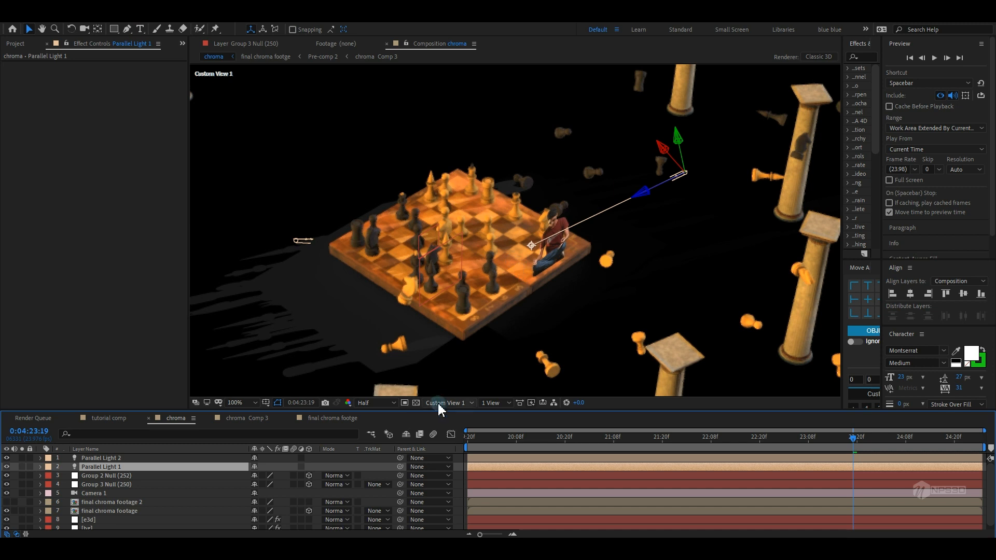
Switch preview resolution to Full and reposition Parallel Light 1 above the board to recast the shadows
{"action": "left_click", "coordinate": [376, 403]}
{"action": "left_click", "coordinate": [376, 414]}
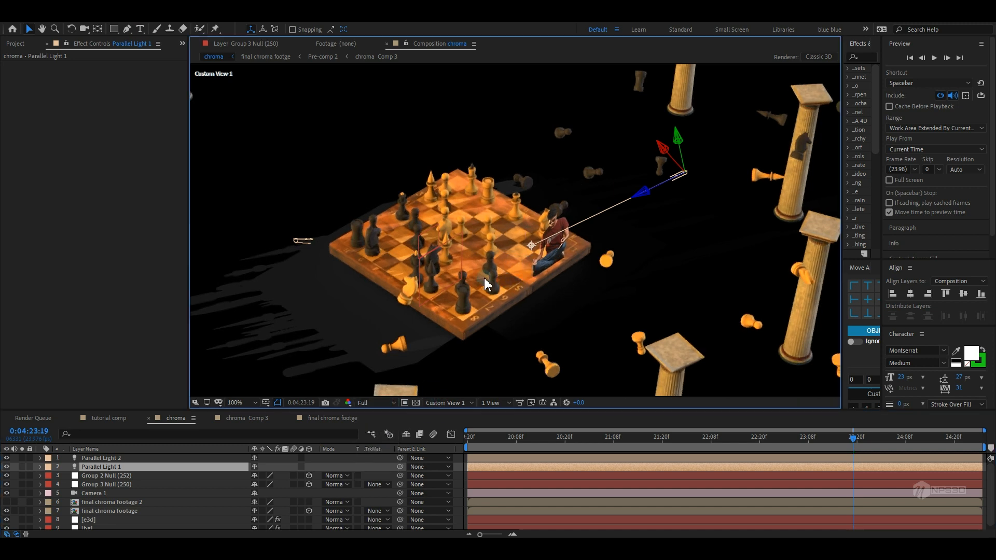
{"action": "left_click_drag", "start_coordinate": [684, 165], "coordinate": [694, 330]}
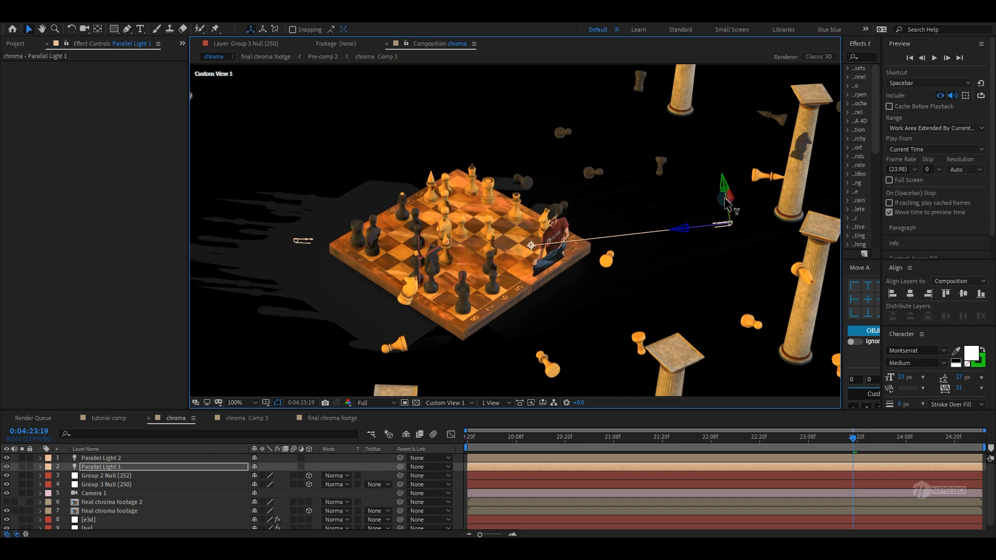
{"action": "left_click_drag", "start_coordinate": [596, 82], "coordinate": [553, 95]}
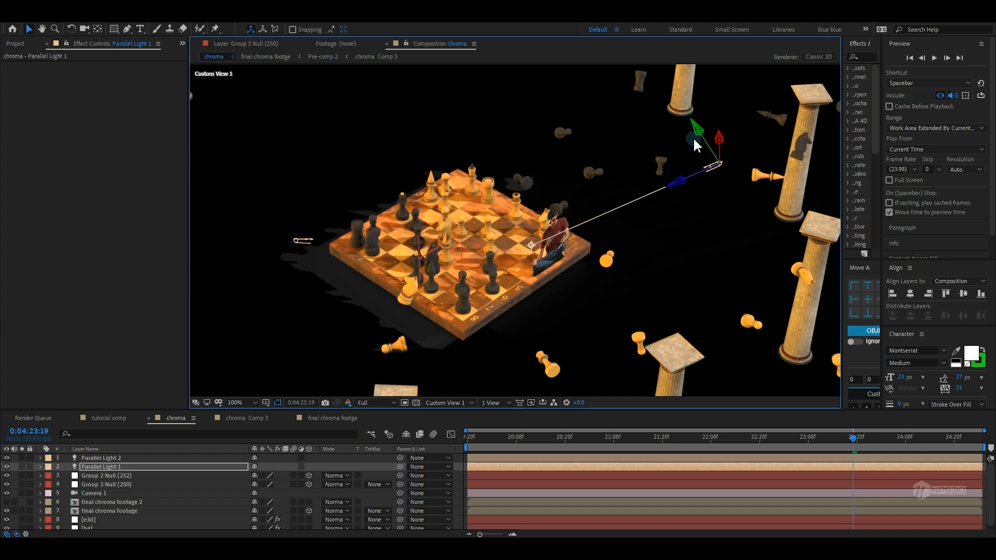
{"action": "left_click_drag", "start_coordinate": [700, 137], "coordinate": [721, 158]}
{"action": "left_click_drag", "start_coordinate": [698, 201], "coordinate": [674, 193]}
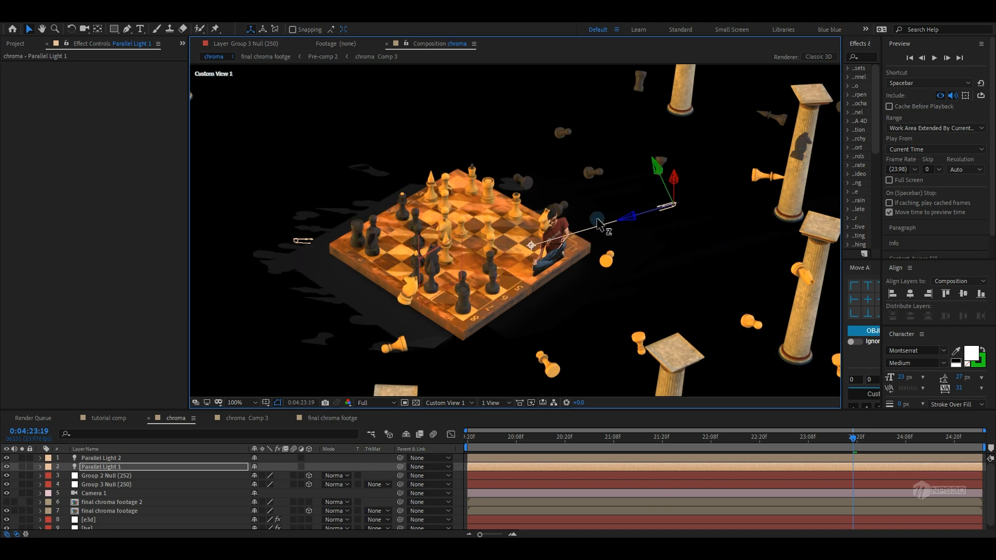
{"action": "left_click_drag", "start_coordinate": [659, 109], "coordinate": [707, 196]}
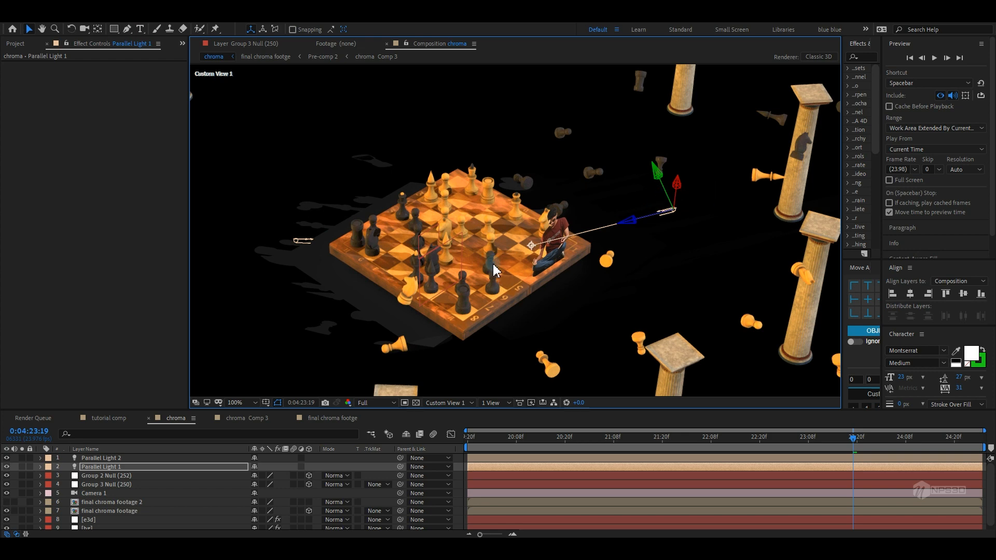
{"action": "scroll", "coordinate": [493, 269], "scroll_direction": "up", "scroll_amount": 2}
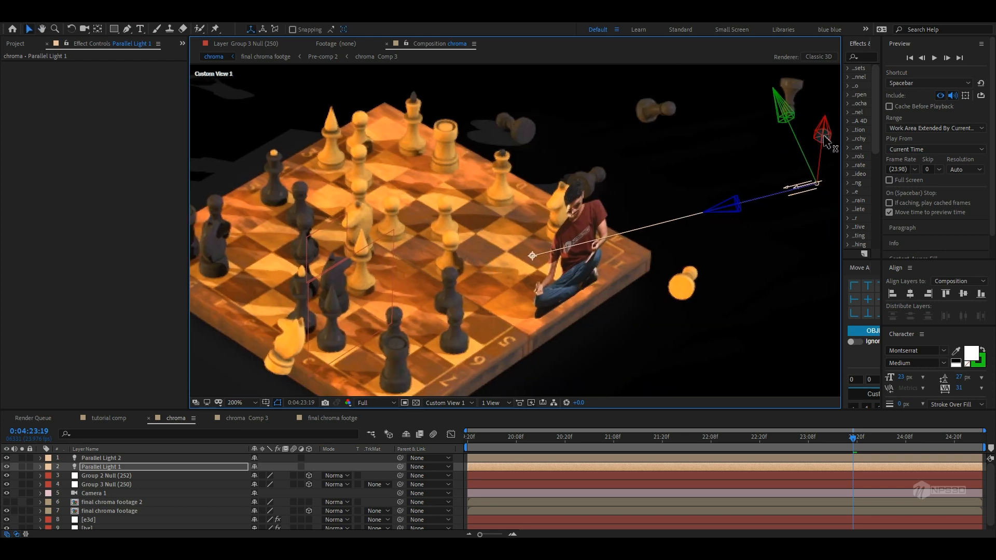
{"action": "left_click_drag", "start_coordinate": [825, 140], "coordinate": [837, 81]}
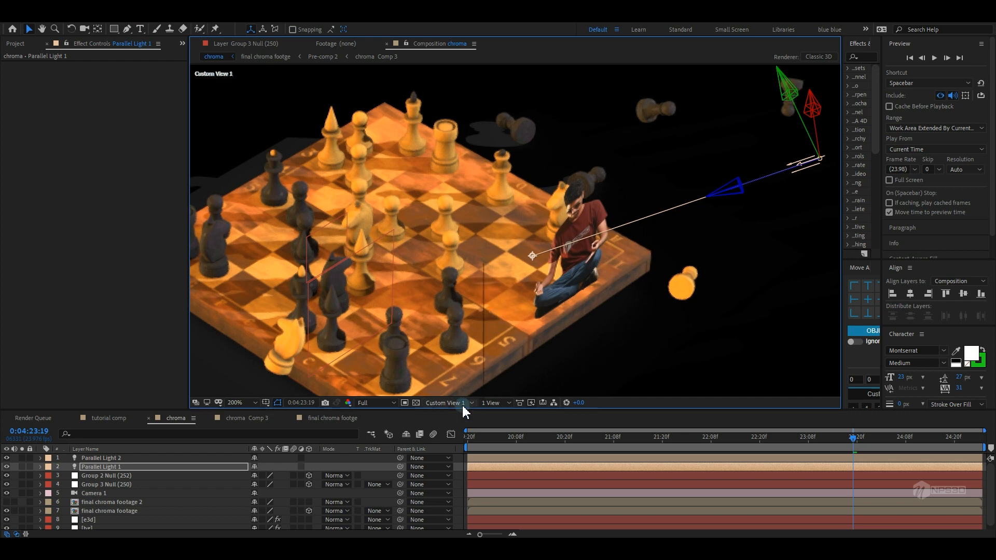
Undo the last five light and preview changes
{"action": "left_click", "coordinate": [466, 406]}
{"action": "left_click", "coordinate": [483, 418]}
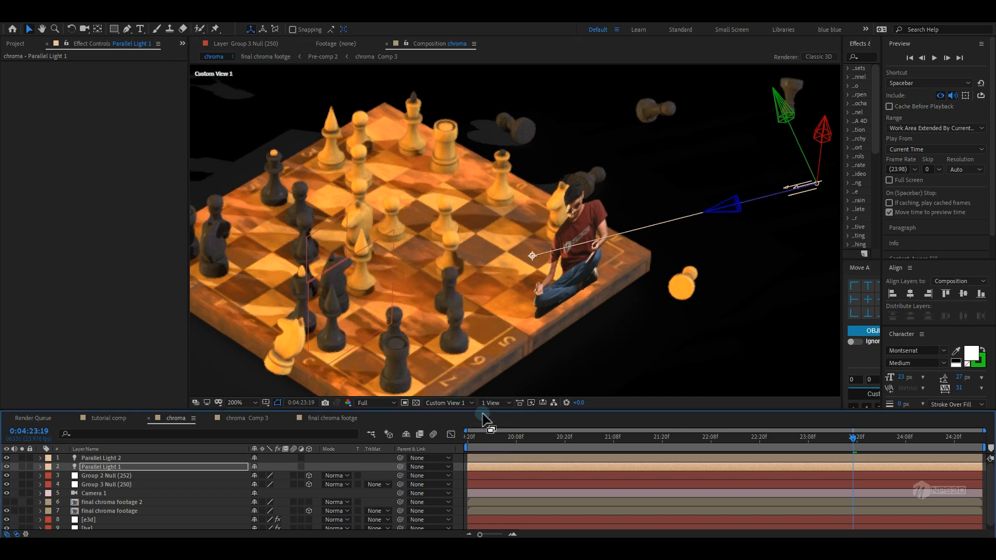
{"action": "key", "text": "ctrl+z"}
{"action": "key", "text": "ctrl+z"}
{"action": "key", "text": "ctrl+z"}
{"action": "key", "text": "ctrl+z"}
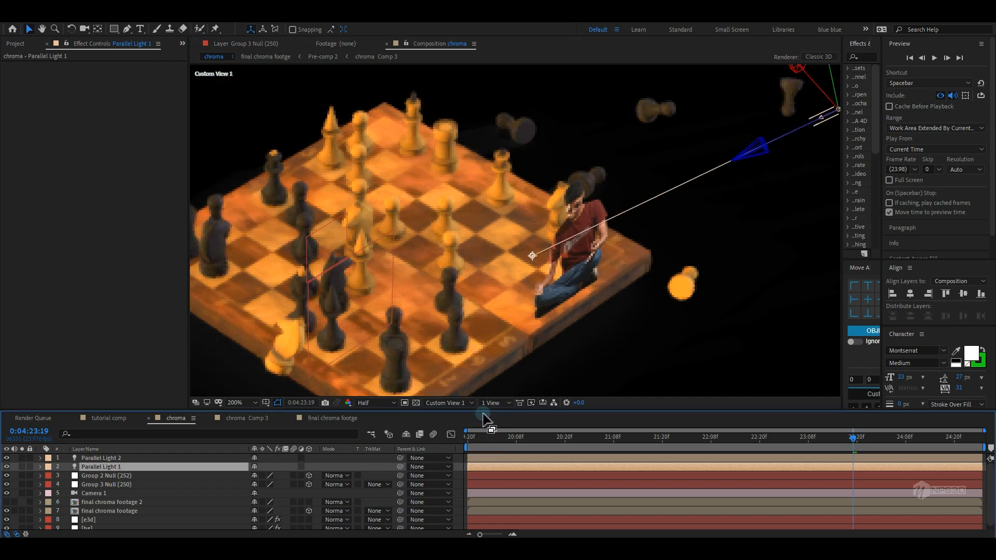
{"action": "key", "text": "ctrl+z"}
{"action": "key", "text": "ctrl+z"}
Switch the viewer to the Active Camera and save the project
{"action": "left_click", "coordinate": [462, 404]}
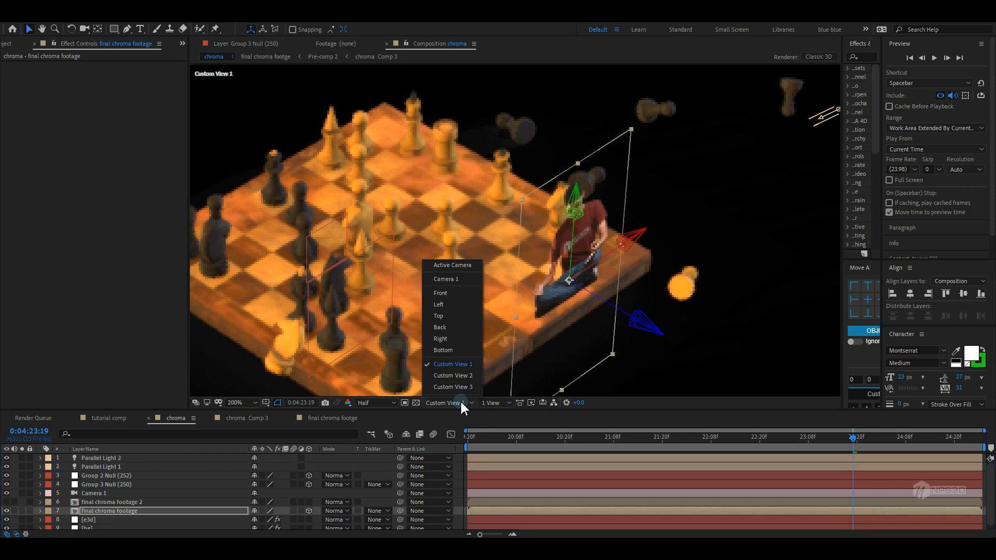
{"action": "left_click", "coordinate": [475, 267]}
{"action": "scroll", "coordinate": [535, 266], "scroll_direction": "down", "scroll_amount": 2}
{"action": "key", "text": "ctrl+s"}
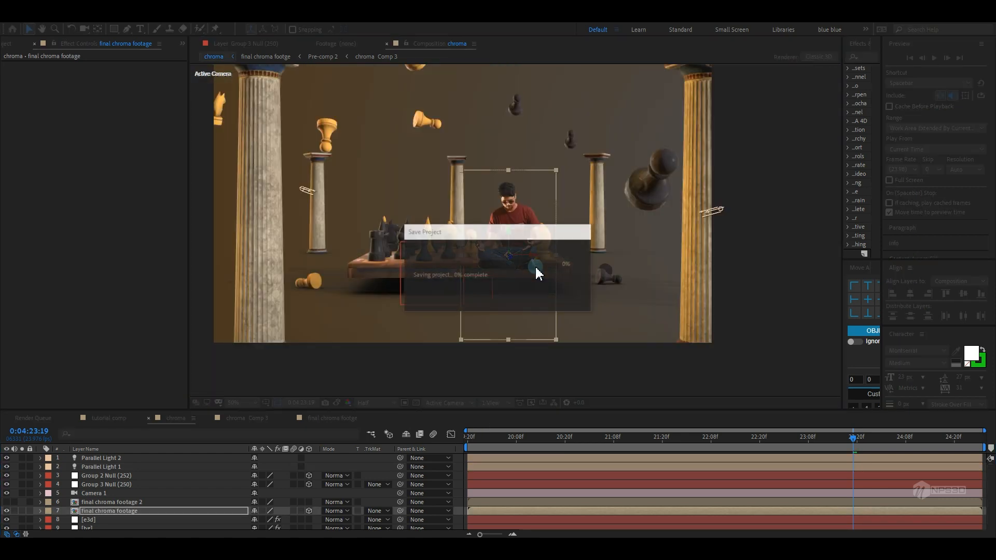
Undo the last action and toggle the layer controls off
{"action": "key", "text": "ctrl+z"}
{"action": "key", "text": "ctrl+shift+h"}
{"action": "scroll", "coordinate": [484, 307], "scroll_direction": "up", "scroll_amount": 2}
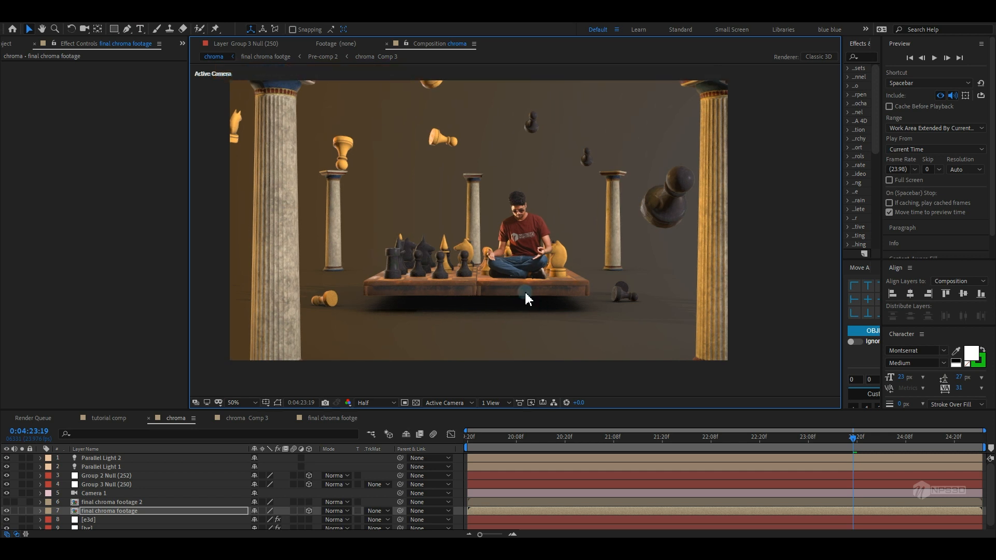
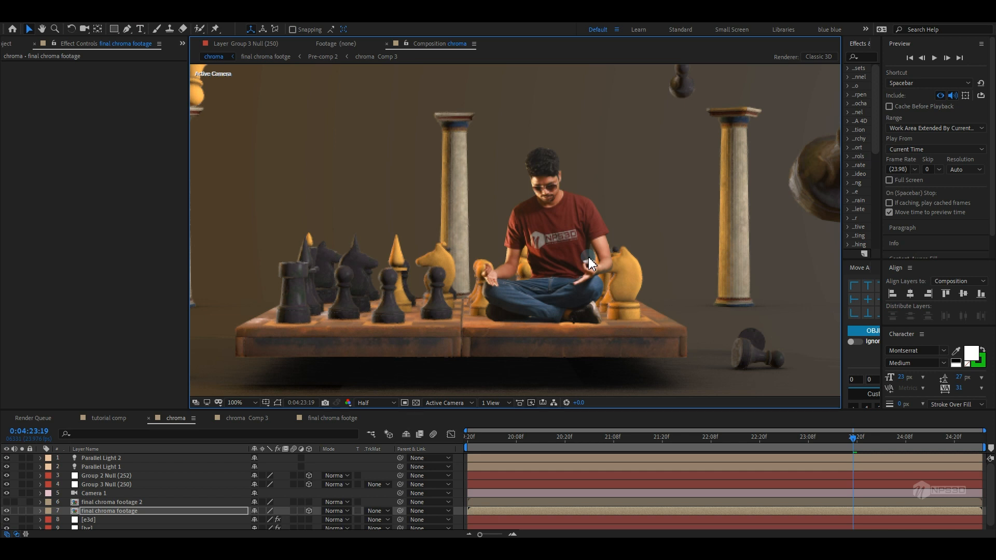
Add a new adjustment layer to the chroma composition and move it to the top of the layer stack
{"action": "scroll", "coordinate": [539, 334], "scroll_direction": "down", "scroll_amount": 2}
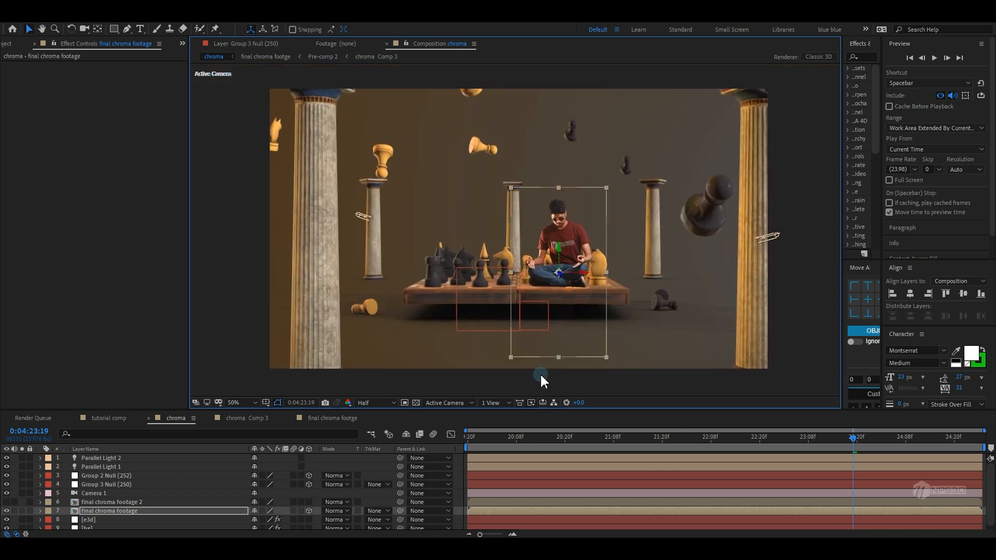
{"action": "key", "text": "ctrl+shift+h"}
{"action": "left_click_drag", "start_coordinate": [552, 327], "coordinate": [563, 341]}
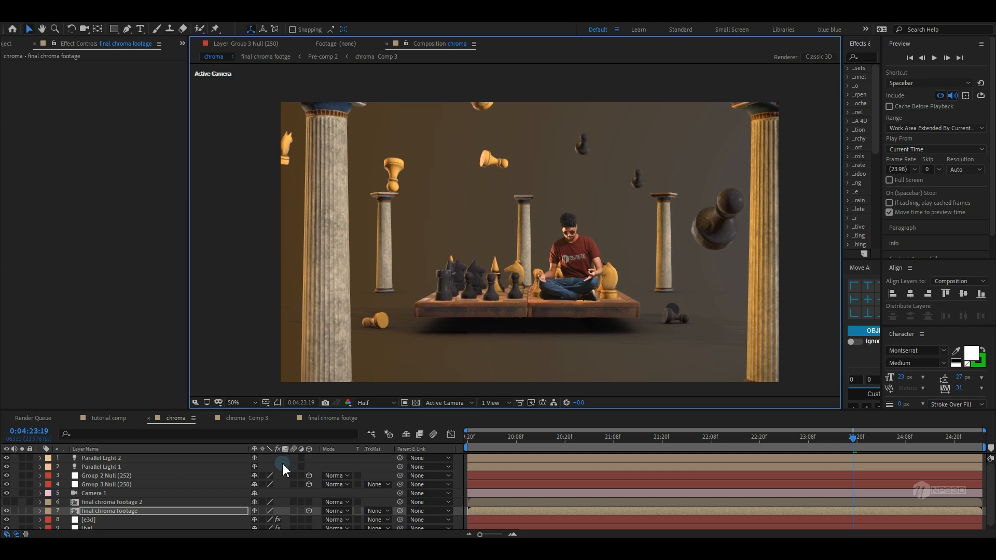
{"action": "key", "text": "grave"}
{"action": "right_click", "coordinate": [142, 373]}
{"action": "mouse_move", "coordinate": [155, 378]}
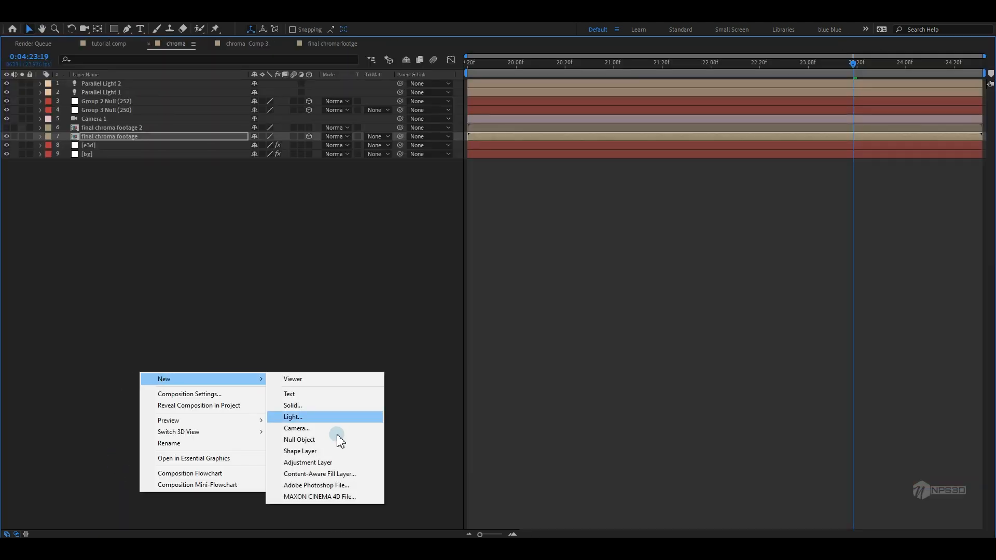
{"action": "left_click", "coordinate": [311, 462]}
{"action": "left_click_drag", "start_coordinate": [125, 137], "coordinate": [156, 82]}
{"action": "key", "text": "grave"}
Apply Selective Color to the adjustment layer and adjust the cyan amount for the Blues
{"action": "key", "text": "ctrl+space"}
{"action": "type", "text": "sele"}
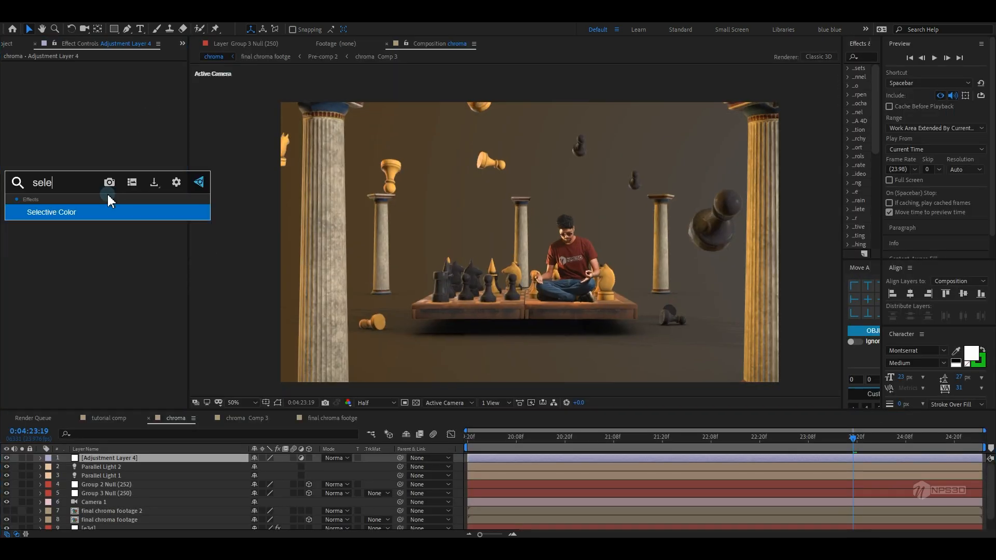
{"action": "key", "text": "Return"}
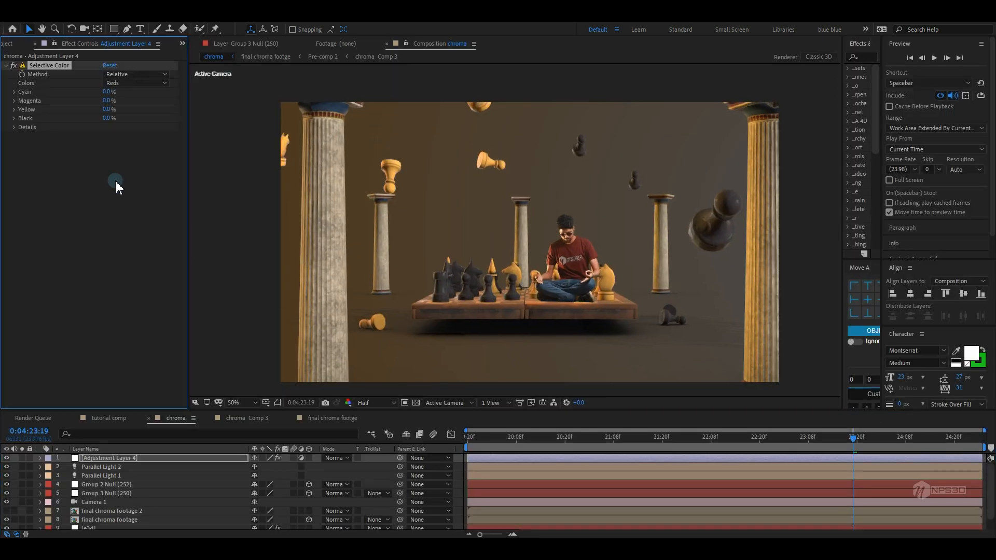
{"action": "key", "text": "comma"}
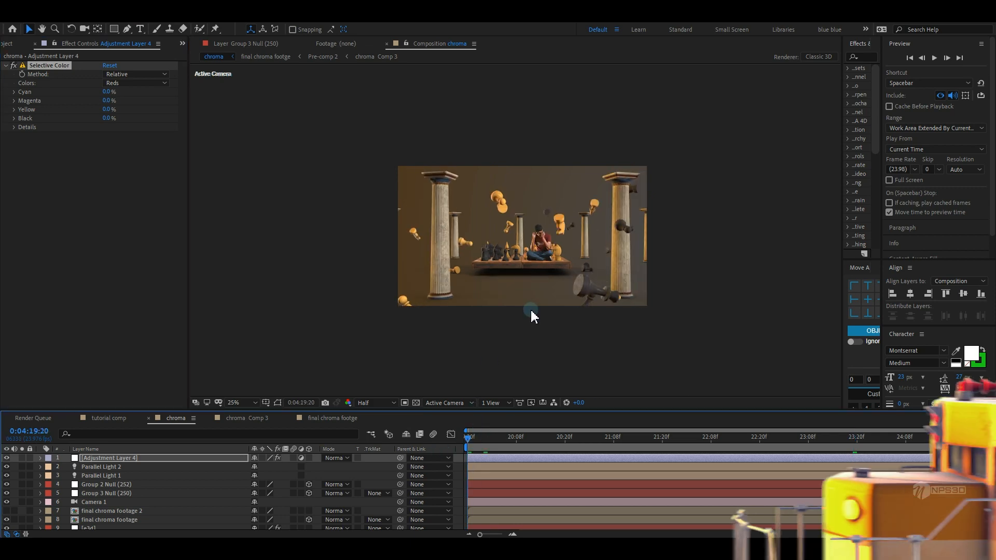
{"action": "key", "text": "period"}
{"action": "left_click", "coordinate": [115, 82]}
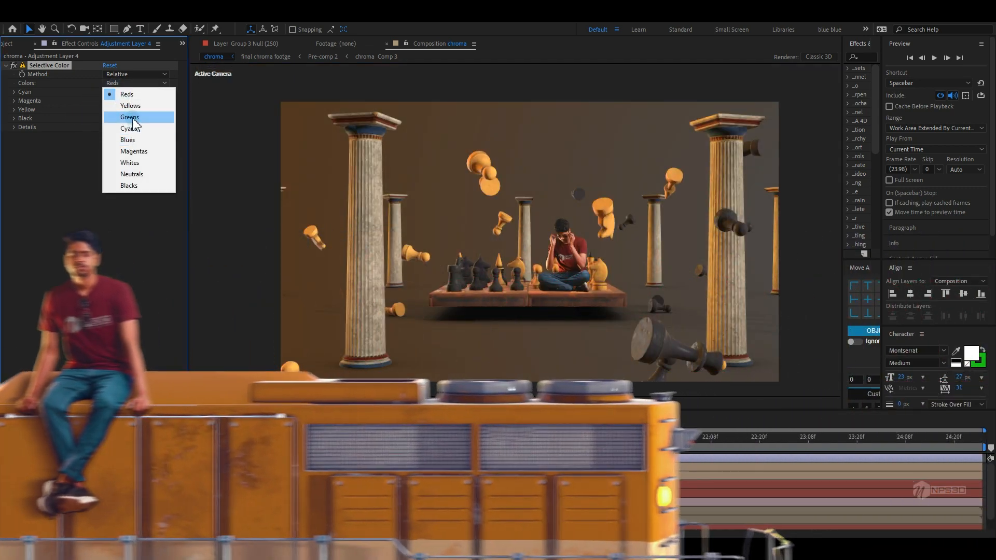
{"action": "left_click", "coordinate": [127, 140]}
{"action": "left_click_drag", "start_coordinate": [107, 100], "coordinate": [83, 100]}
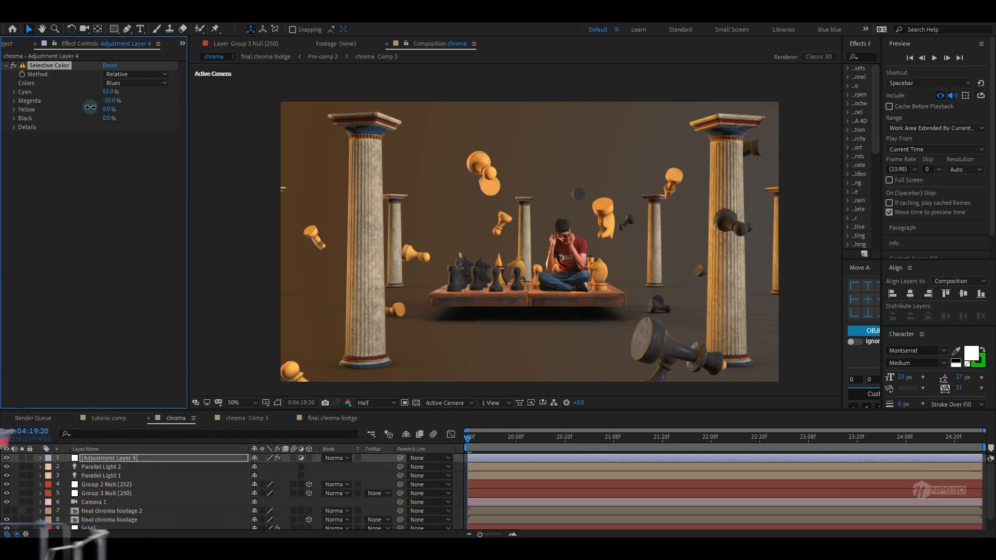
Switch Selective Color through Cyans to Blacks and set the Blacks' black amount to -5%
{"action": "left_click", "coordinate": [128, 84]}
{"action": "left_click", "coordinate": [121, 128]}
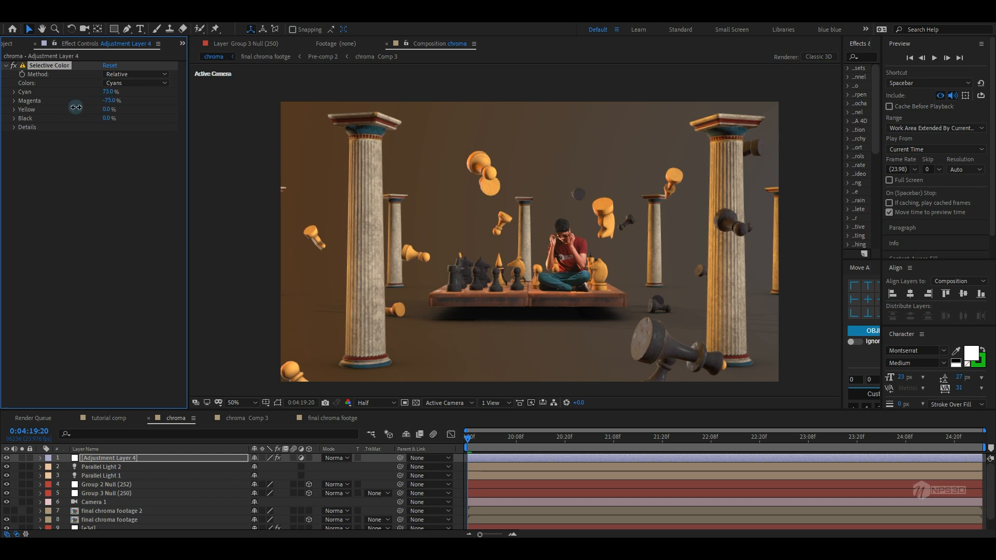
{"action": "left_click", "coordinate": [138, 84]}
{"action": "left_click", "coordinate": [129, 184]}
{"action": "left_click", "coordinate": [107, 119]}
{"action": "type", "text": "-5"}
{"action": "left_click", "coordinate": [115, 163]}
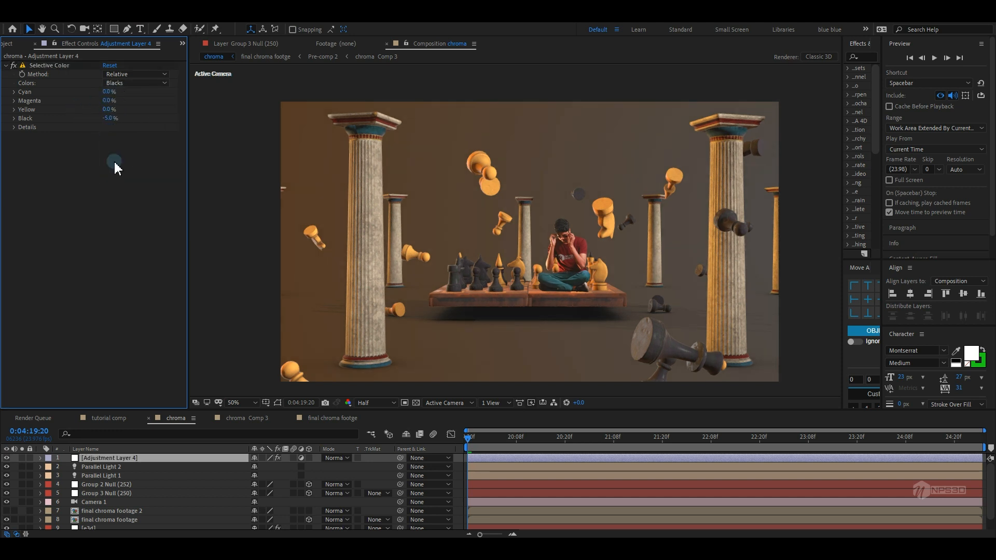
Preview the graded animation, then add another new adjustment layer above the rest
{"action": "left_click_drag", "start_coordinate": [558, 431], "coordinate": [836, 426]}
{"action": "key", "text": "space"}
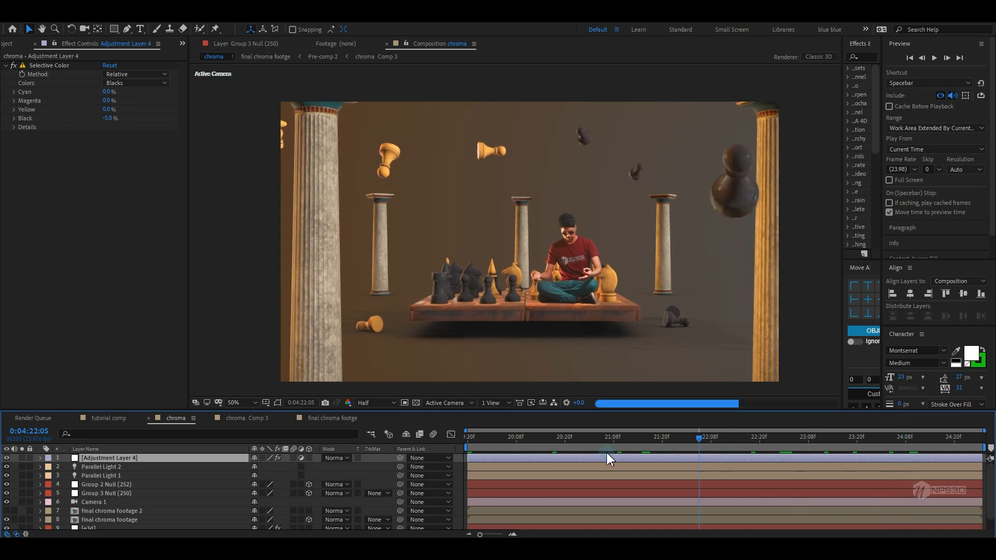
{"action": "key", "text": "grave"}
{"action": "right_click", "coordinate": [227, 377]}
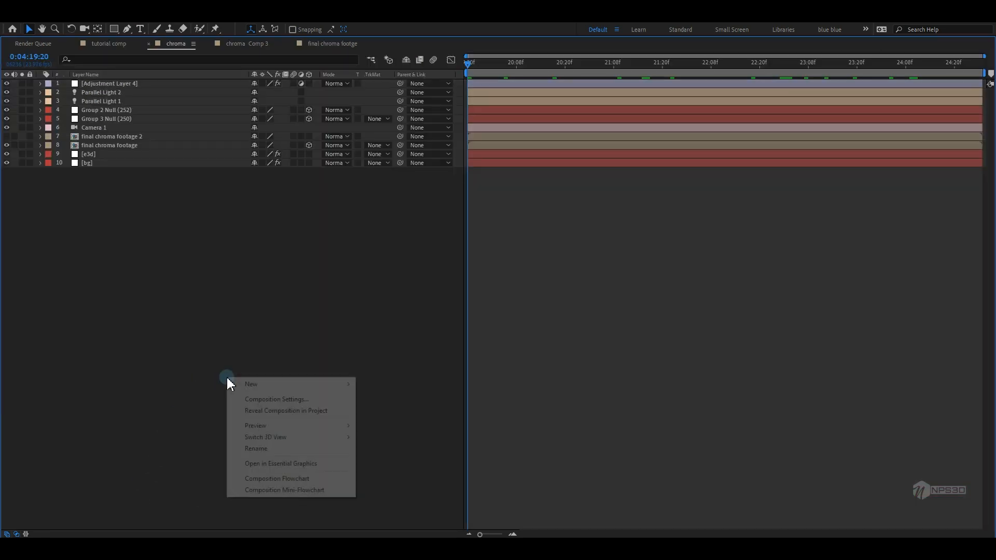
{"action": "mouse_move", "coordinate": [249, 384]}
{"action": "left_click", "coordinate": [396, 467]}
{"action": "key", "text": "grave"}
Apply Curves to the new adjustment layer and bend the RGB curve with two points for gentle contrast
{"action": "key", "text": "ctrl+space"}
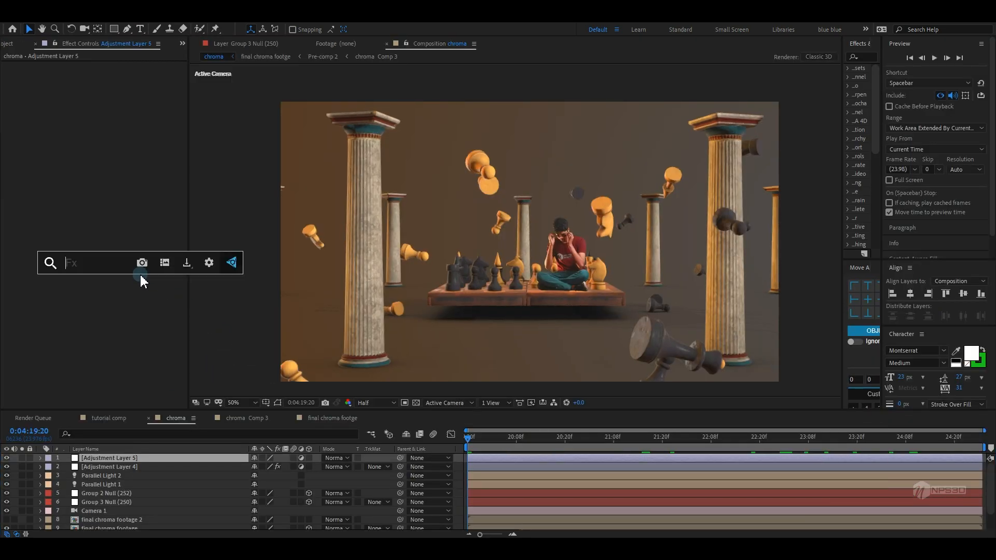
{"action": "type", "text": "cu"}
{"action": "left_click", "coordinate": [114, 290]}
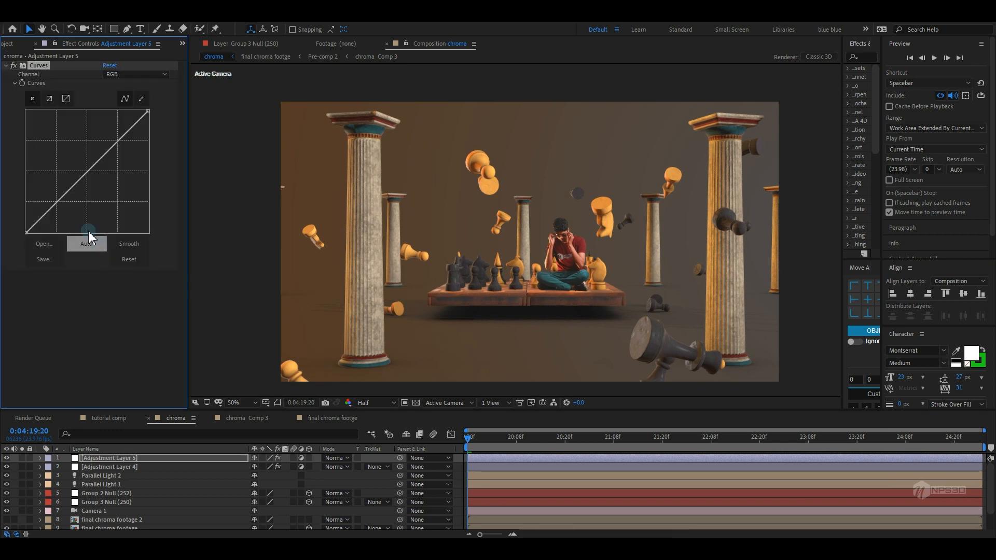
{"action": "left_click", "coordinate": [66, 200]}
{"action": "left_click_drag", "start_coordinate": [65, 201], "coordinate": [67, 198]}
{"action": "left_click_drag", "start_coordinate": [99, 165], "coordinate": [97, 161]}
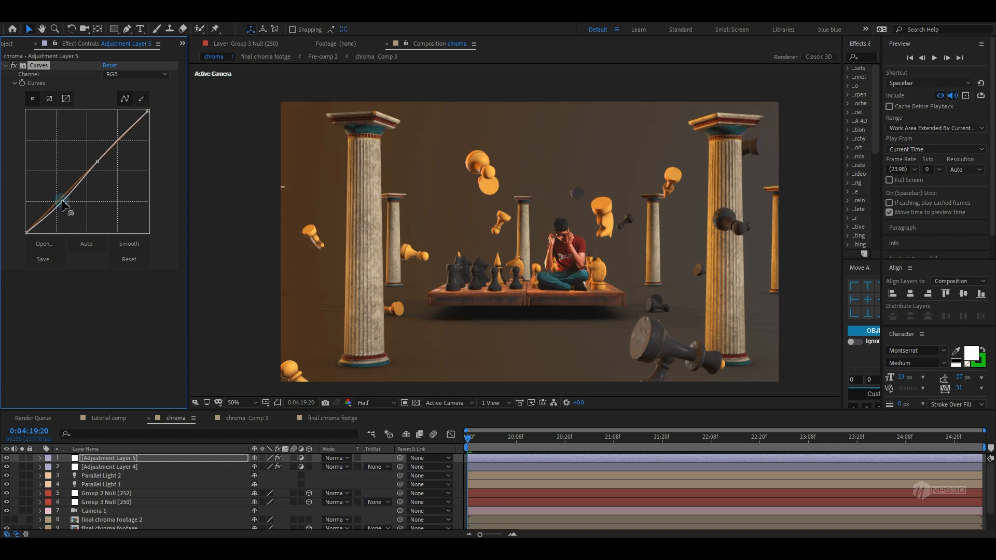
Lower the fog opacity in the e3d layer's Element render settings to 66%
{"action": "scroll", "coordinate": [108, 510], "scroll_direction": "down", "scroll_amount": 1}
{"action": "left_click", "coordinate": [94, 517]}
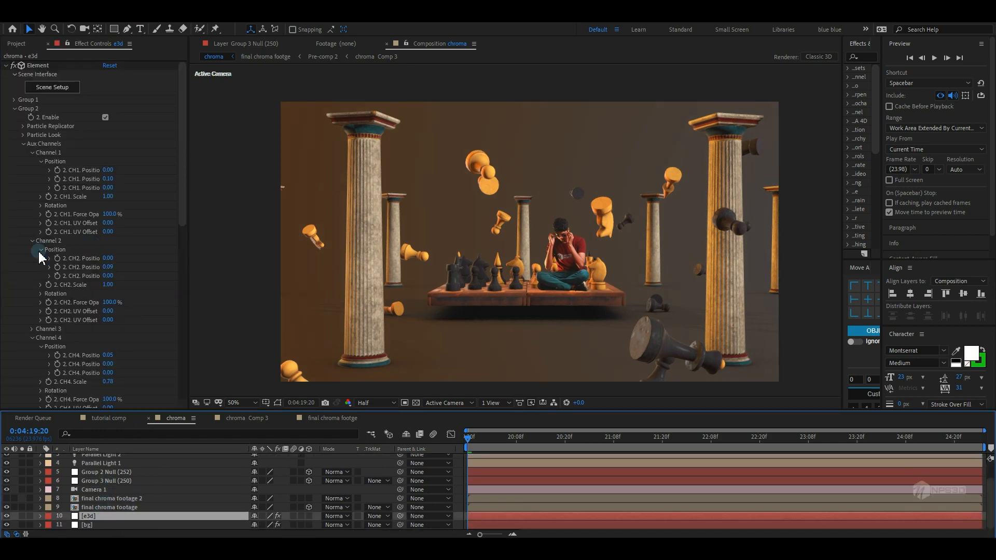
{"action": "scroll", "coordinate": [44, 338], "scroll_direction": "down", "scroll_amount": 10}
{"action": "left_click", "coordinate": [125, 290]}
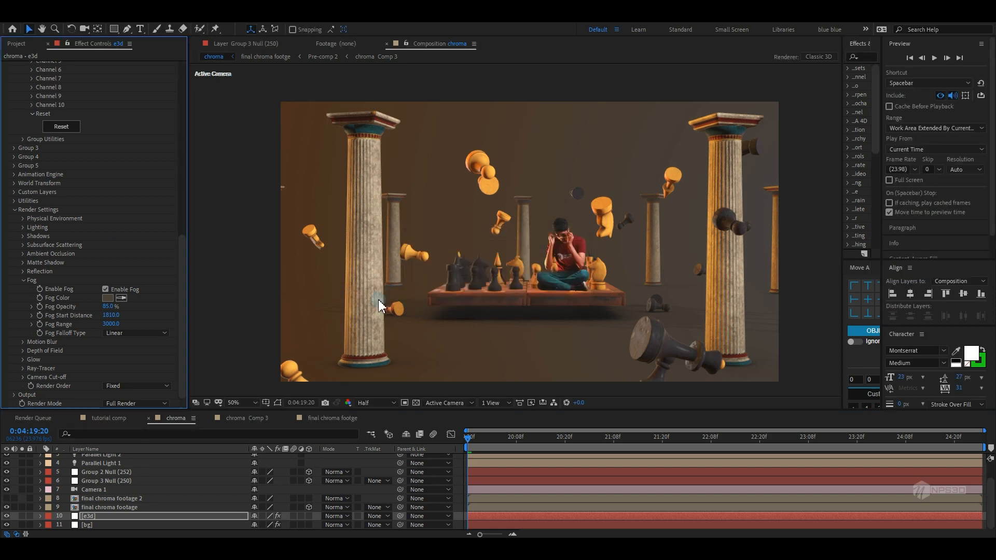
{"action": "left_click_drag", "start_coordinate": [111, 306], "coordinate": [161, 313]}
{"action": "scroll", "coordinate": [550, 294], "scroll_direction": "up", "scroll_amount": 1}
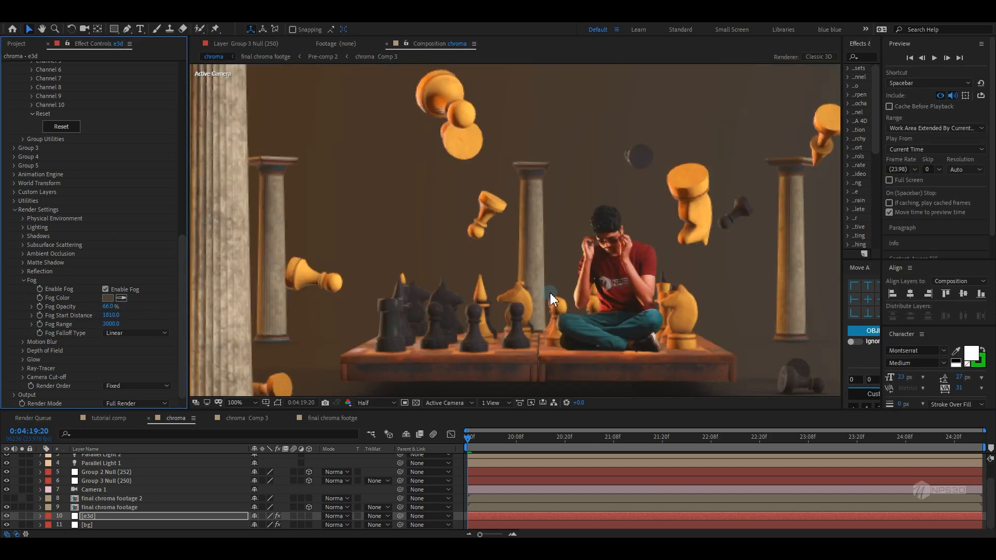
{"action": "left_click_drag", "start_coordinate": [586, 308], "coordinate": [571, 296]}
{"action": "left_click_drag", "start_coordinate": [488, 440], "coordinate": [727, 432]}
{"action": "scroll", "coordinate": [632, 339], "scroll_direction": "down", "scroll_amount": 4}
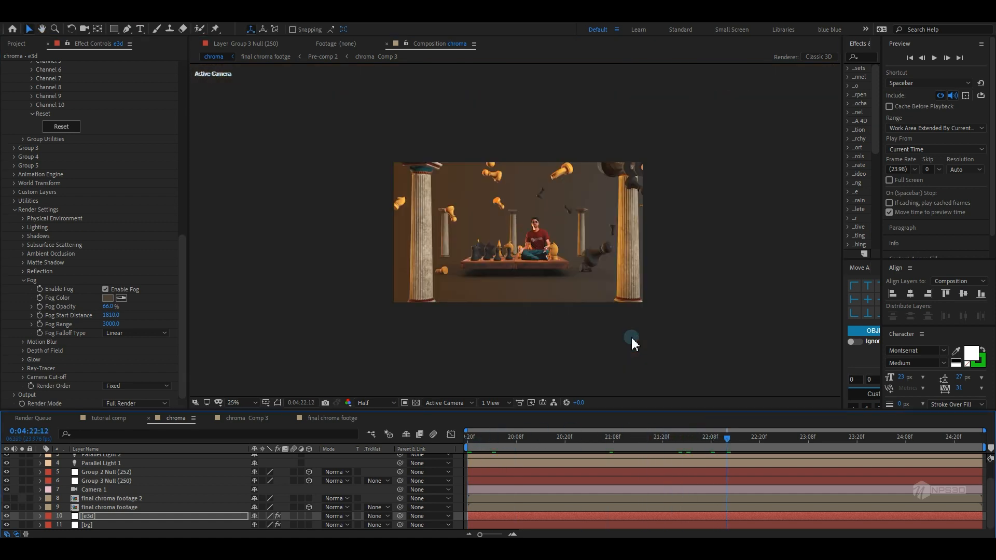
Turn on Depth of Field in Camera 1's camera options
{"action": "scroll", "coordinate": [92, 506], "scroll_direction": "up", "scroll_amount": 2}
{"action": "left_click", "coordinate": [91, 507]}
{"action": "key", "text": "a"}
{"action": "key", "text": "a"}
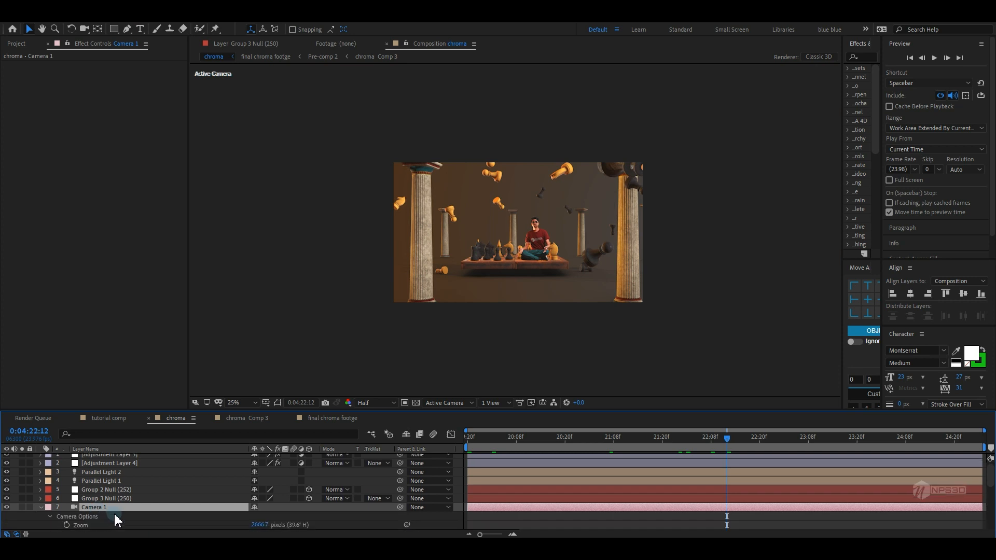
{"action": "scroll", "coordinate": [166, 507], "scroll_direction": "down", "scroll_amount": 2}
{"action": "left_click", "coordinate": [258, 482]}
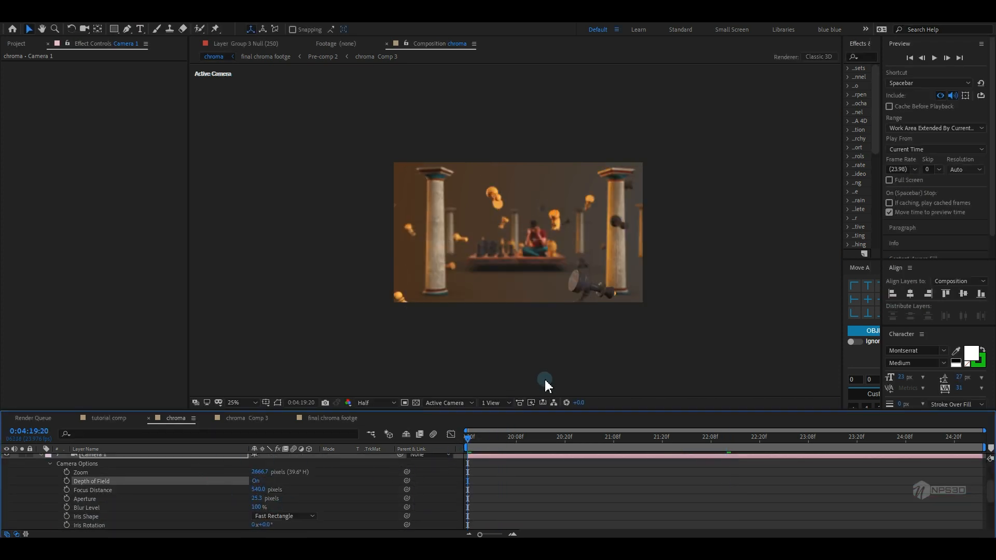
Enable keyframing for Camera 1's focus distance at the current time
{"action": "left_click_drag", "start_coordinate": [544, 378], "coordinate": [534, 382]}
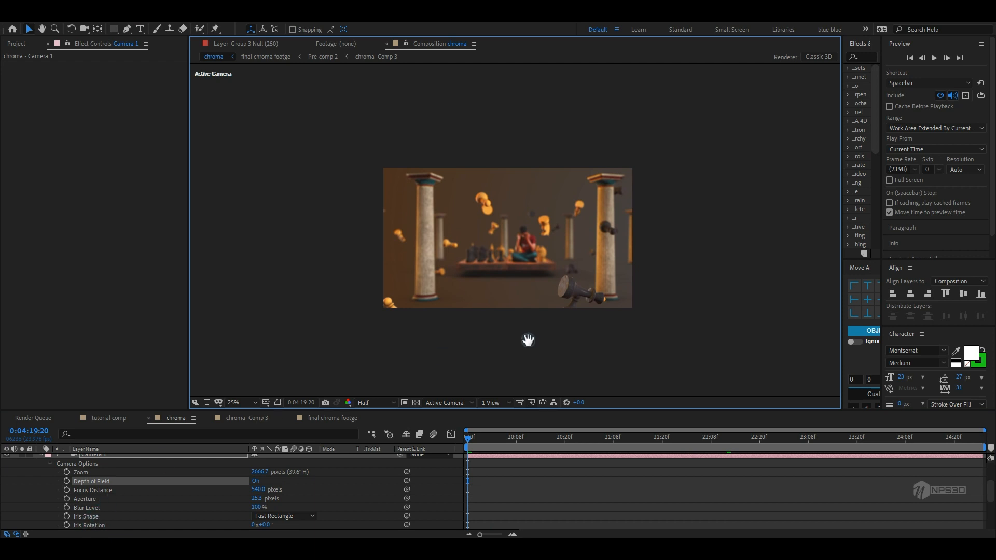
{"action": "left_click", "coordinate": [254, 402]}
{"action": "left_click", "coordinate": [257, 228]}
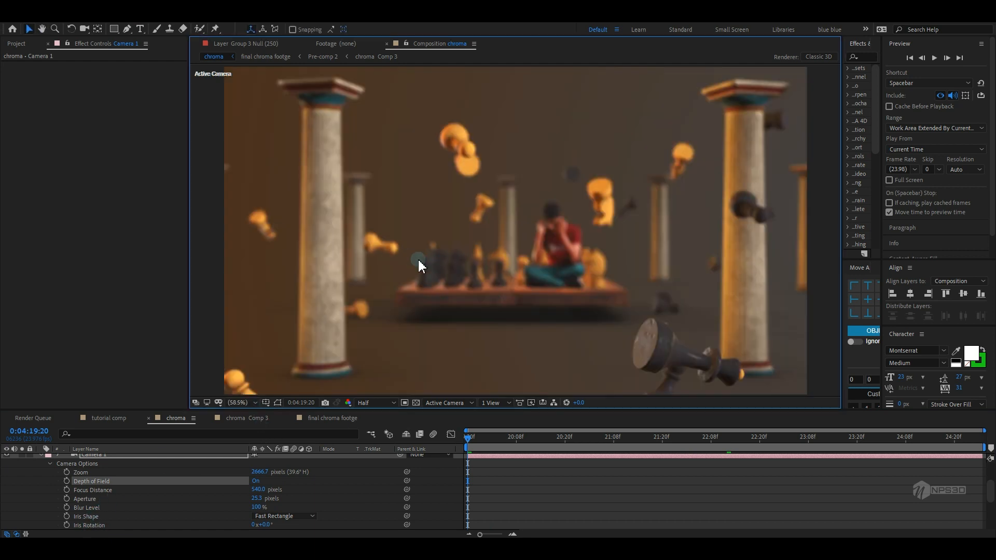
{"action": "left_click", "coordinate": [66, 490]}
{"action": "left_click", "coordinate": [459, 403]}
{"action": "left_click", "coordinate": [460, 364]}
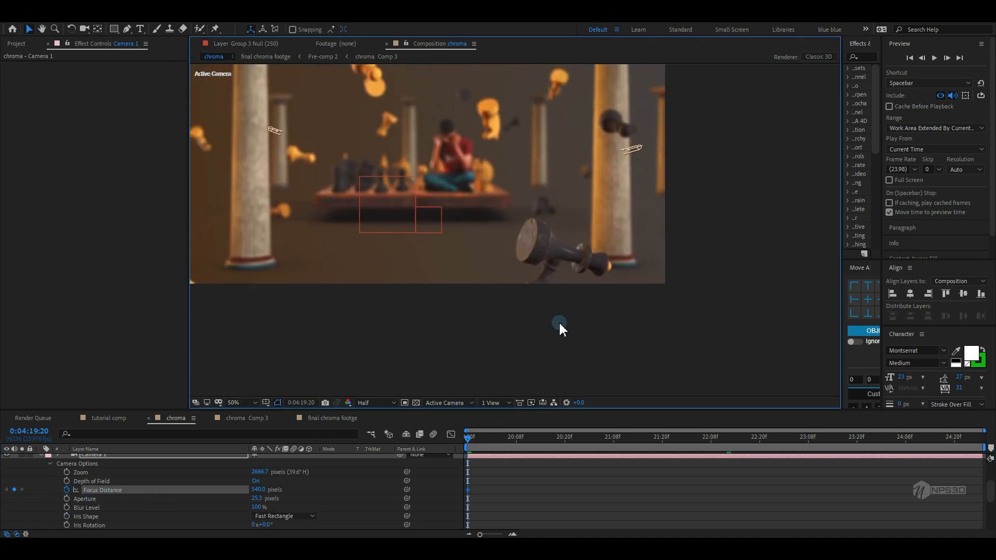
In the Top view at 21:08, set the camera's focus distance to about 2065 pixels to land on the board
{"action": "left_click", "coordinate": [612, 441]}
{"action": "left_click", "coordinate": [387, 404]}
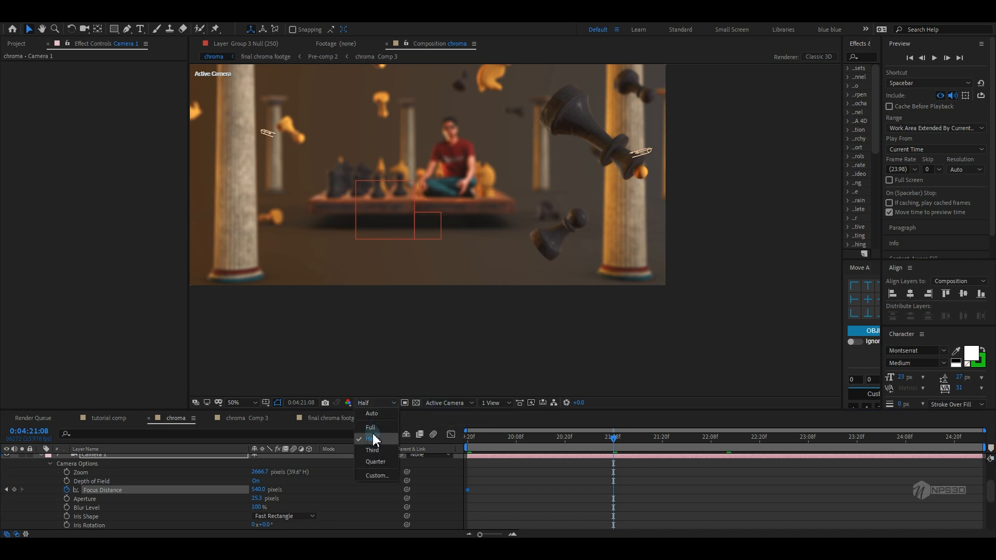
{"action": "left_click", "coordinate": [445, 404]}
{"action": "left_click", "coordinate": [446, 318]}
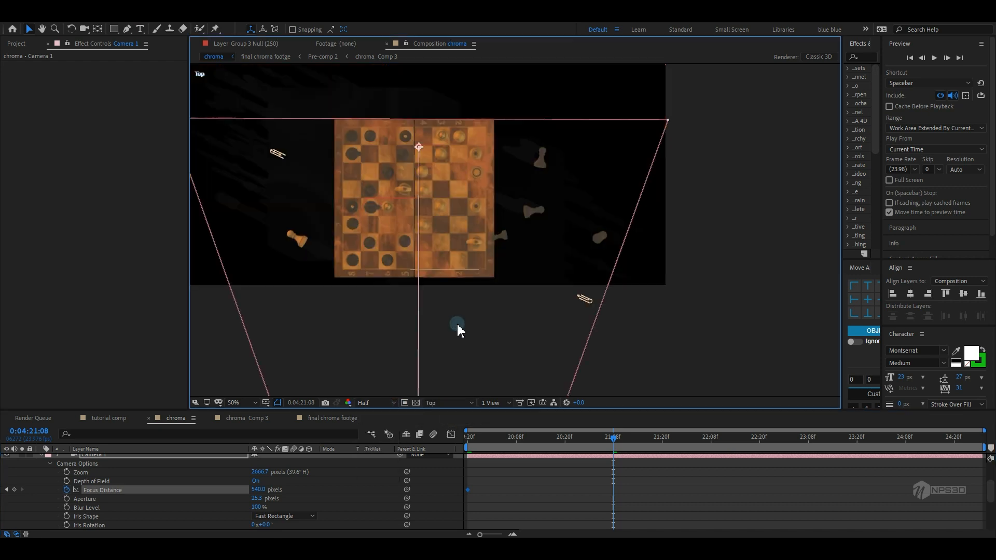
{"action": "left_click_drag", "start_coordinate": [528, 289], "coordinate": [536, 237]}
{"action": "left_click_drag", "start_coordinate": [287, 486], "coordinate": [978, 412]}
Add focus distance keyframes of about 1910 pixels at 23:20 and about 1834 pixels at 25:02
{"action": "left_click", "coordinate": [857, 447]}
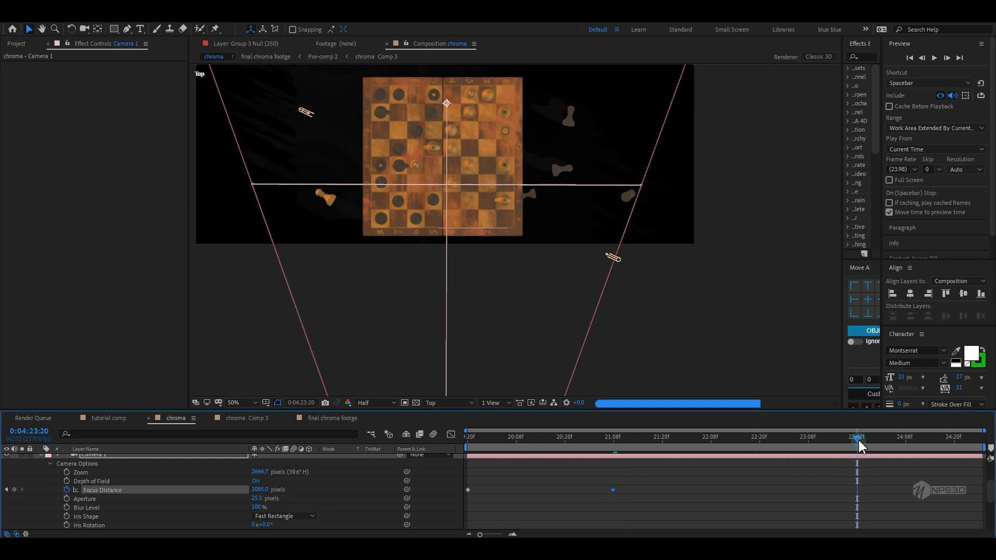
{"action": "left_click_drag", "start_coordinate": [261, 491], "coordinate": [190, 510]}
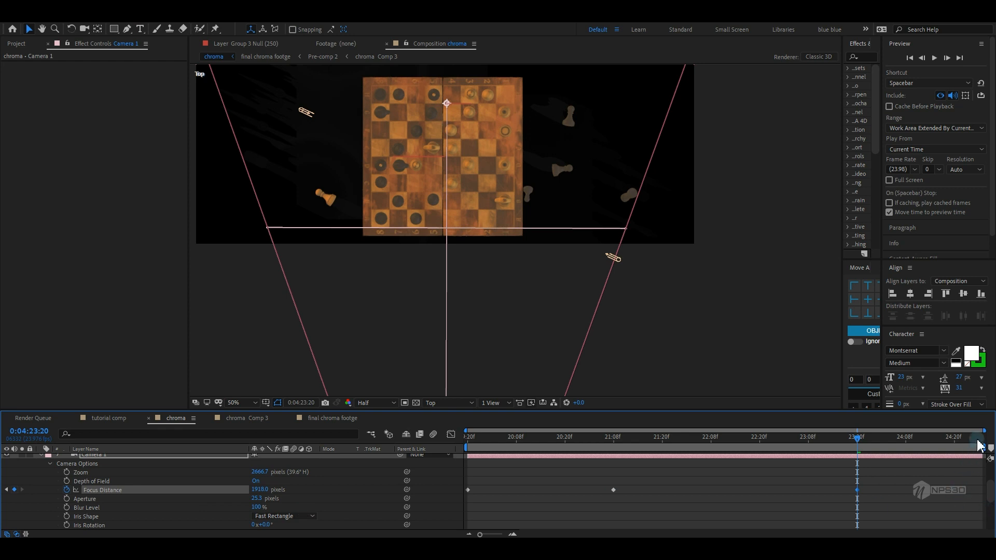
{"action": "left_click", "coordinate": [979, 445]}
{"action": "left_click_drag", "start_coordinate": [256, 496], "coordinate": [218, 498]}
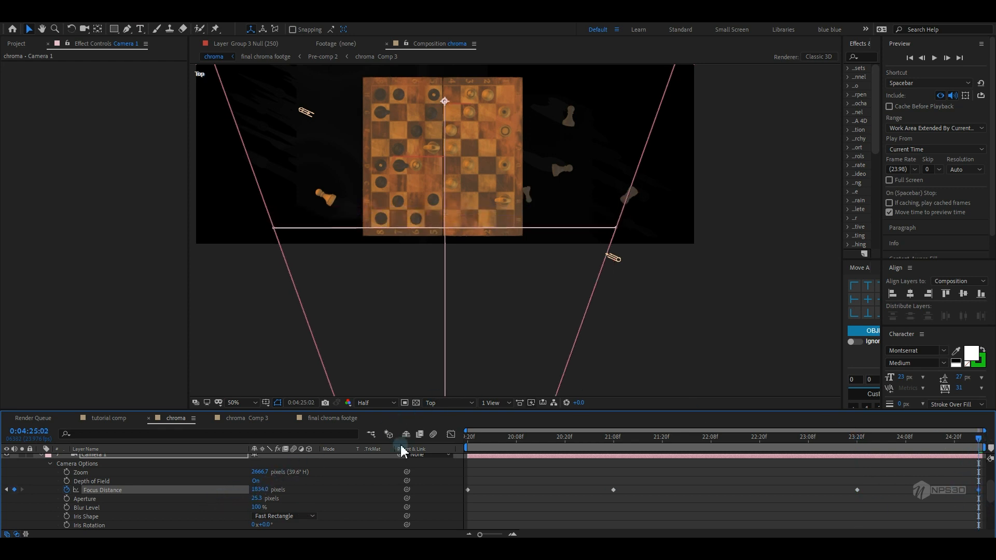
Return to the Active Camera view, set aperture to 60 pixels and blur level to 120%, and save
{"action": "left_click", "coordinate": [450, 404]}
{"action": "left_click", "coordinate": [453, 267]}
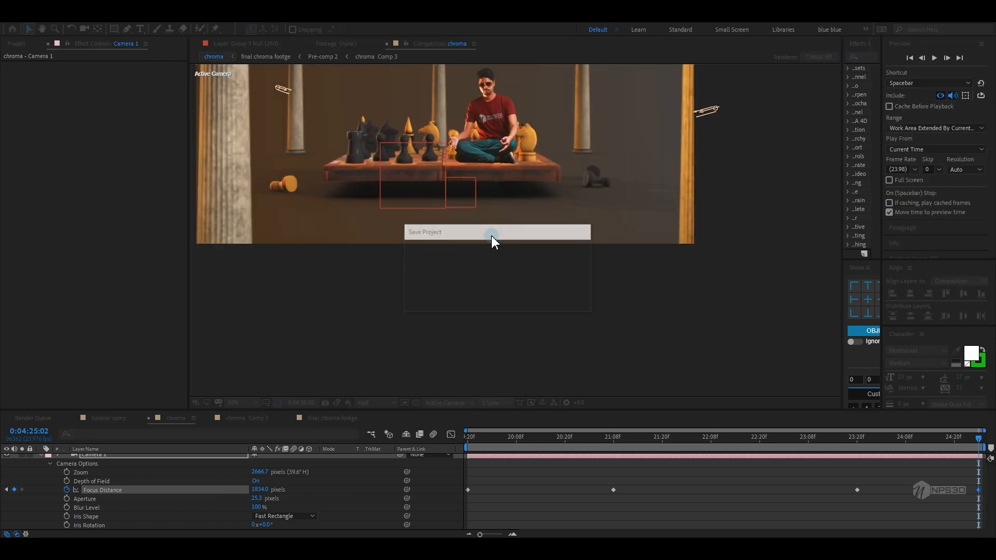
{"action": "left_click", "coordinate": [257, 500]}
{"action": "type", "text": "60"}
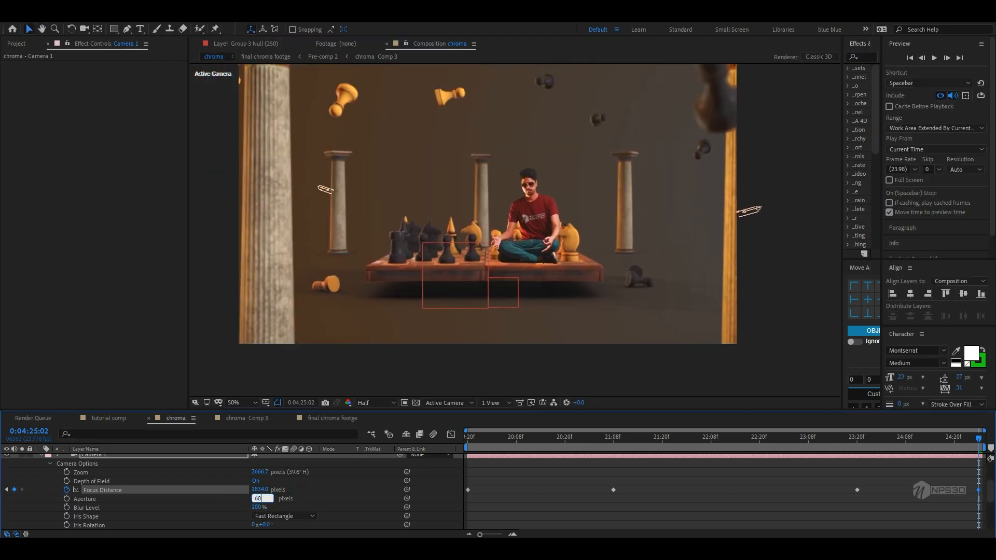
{"action": "left_click", "coordinate": [321, 502]}
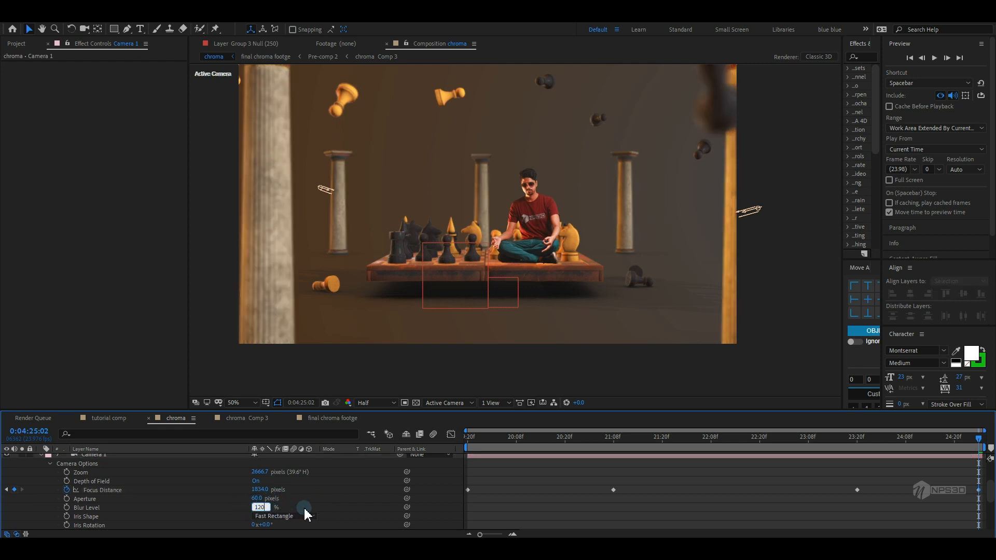
{"action": "key", "text": "ctrl+s"}
Collapse the camera properties, go back to the start, and add another new adjustment layer
{"action": "scroll", "coordinate": [290, 477], "scroll_direction": "up", "scroll_amount": 2}
{"action": "left_click", "coordinate": [41, 482]}
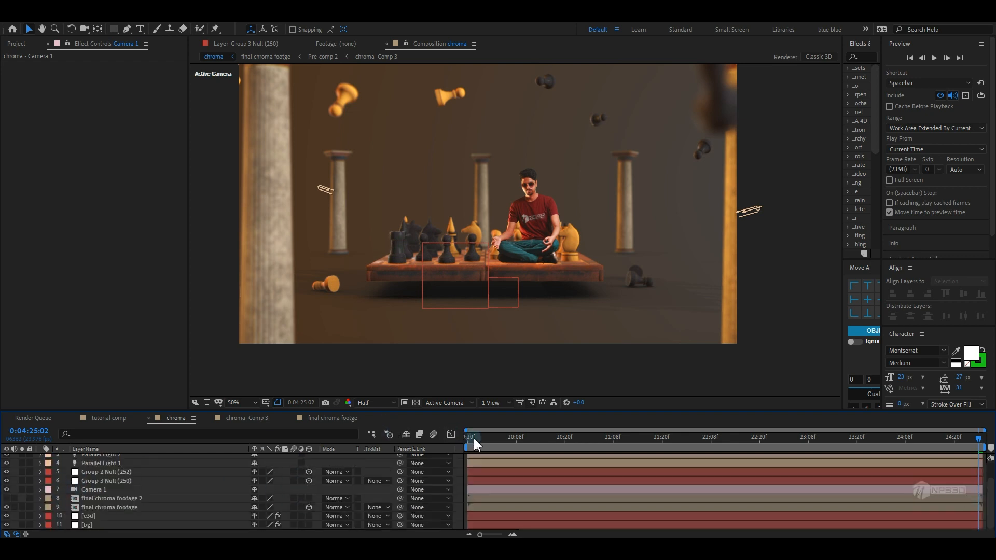
{"action": "left_click", "coordinate": [474, 441]}
{"action": "key", "text": "h"}
{"action": "left_click_drag", "start_coordinate": [511, 342], "coordinate": [517, 353]}
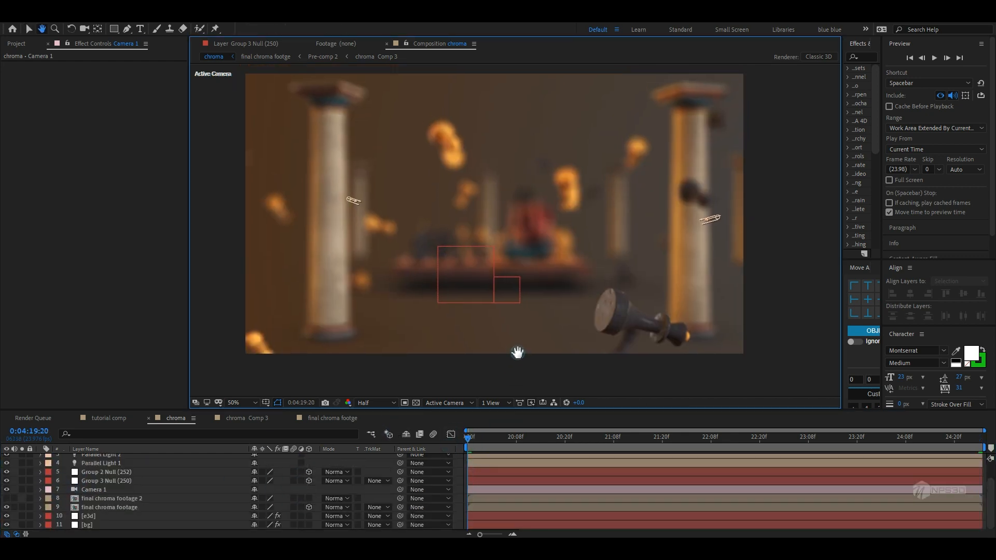
{"action": "key", "text": "v"}
{"action": "key", "text": "grave"}
{"action": "right_click", "coordinate": [128, 335]}
{"action": "mouse_move", "coordinate": [151, 341]}
{"action": "left_click", "coordinate": [310, 425]}
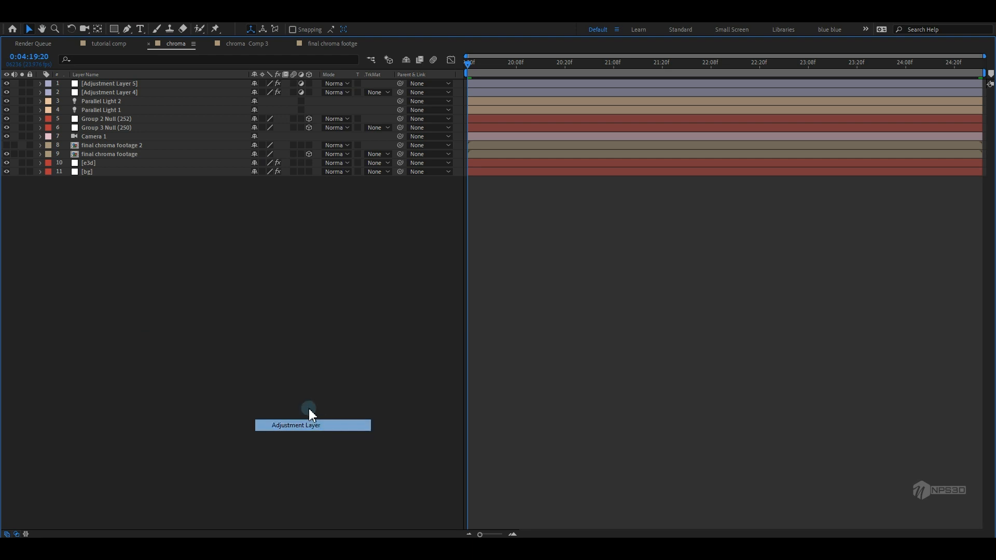
Apply Sharpen to the new adjustment layer and set its Sharpen Amount to 12
{"action": "key", "text": "grave"}
{"action": "key", "text": "ctrl+space"}
{"action": "type", "text": "sh"}
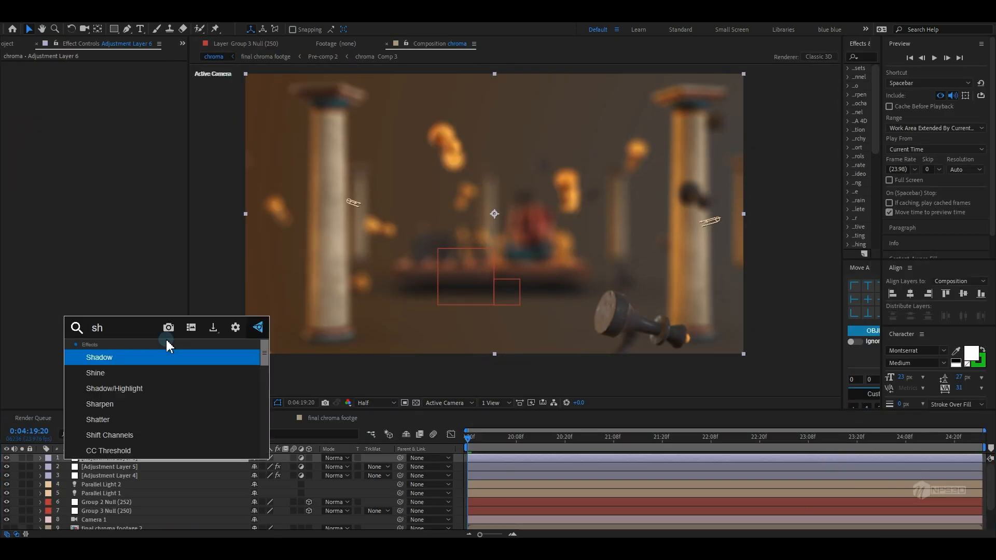
{"action": "type", "text": "ar"}
{"action": "left_click", "coordinate": [143, 354]}
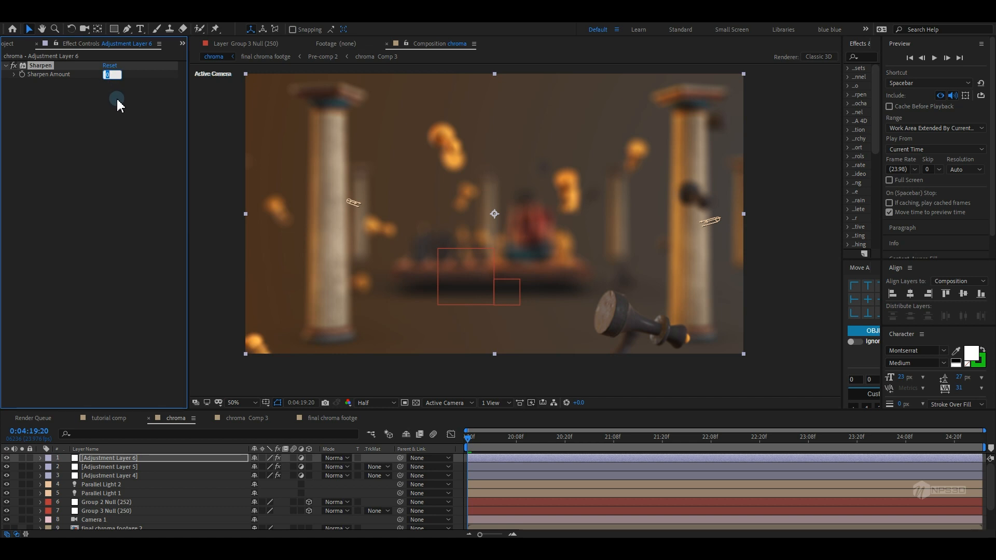
{"action": "type", "text": "6"}
{"action": "key", "text": "Return"}
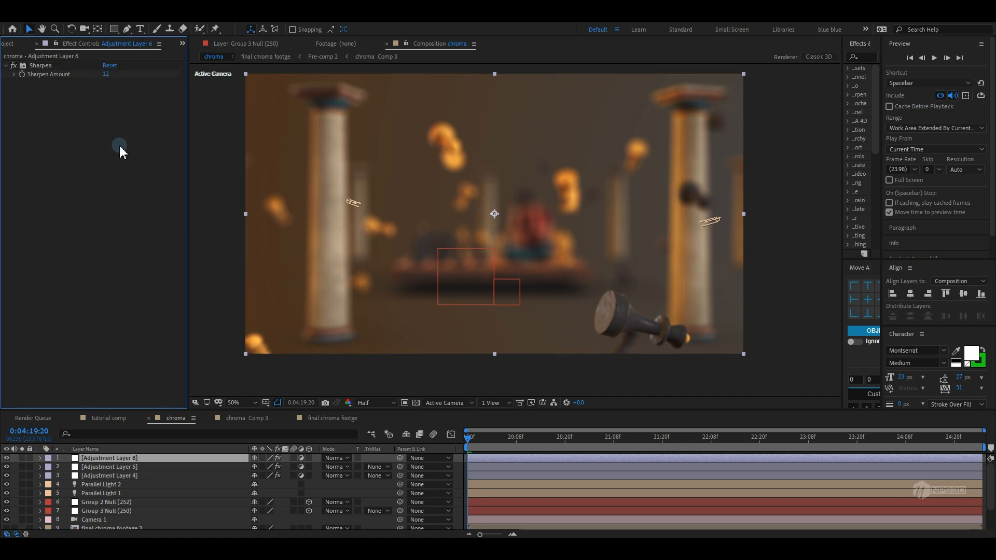
Add a Noise effect to the same adjustment layer with an amount of 6%
{"action": "key", "text": "ctrl+space"}
{"action": "type", "text": "noi"}
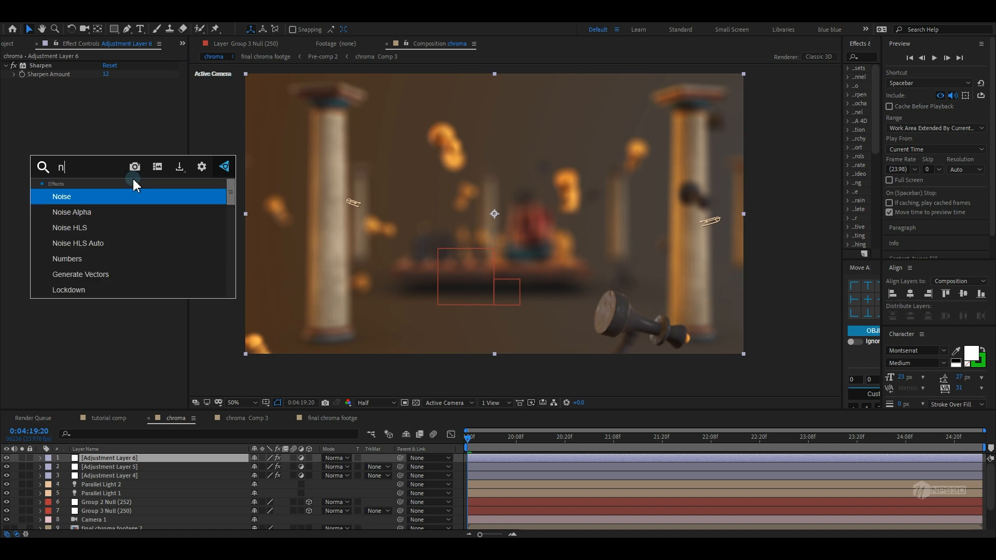
{"action": "left_click", "coordinate": [116, 198]}
{"action": "left_click", "coordinate": [108, 92]}
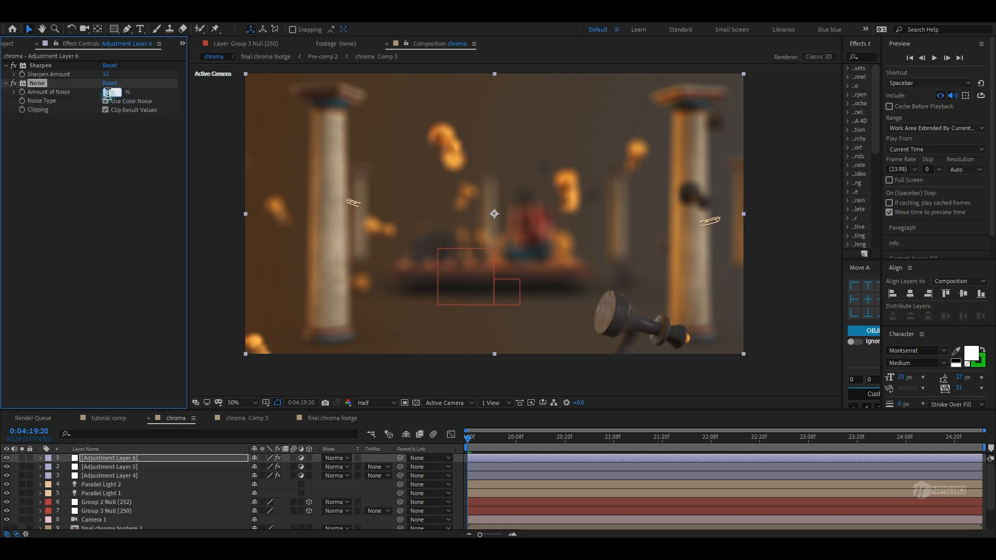
{"action": "type", "text": "67"}
{"action": "key", "text": "BackSpace"}
{"action": "left_click", "coordinate": [118, 212]}
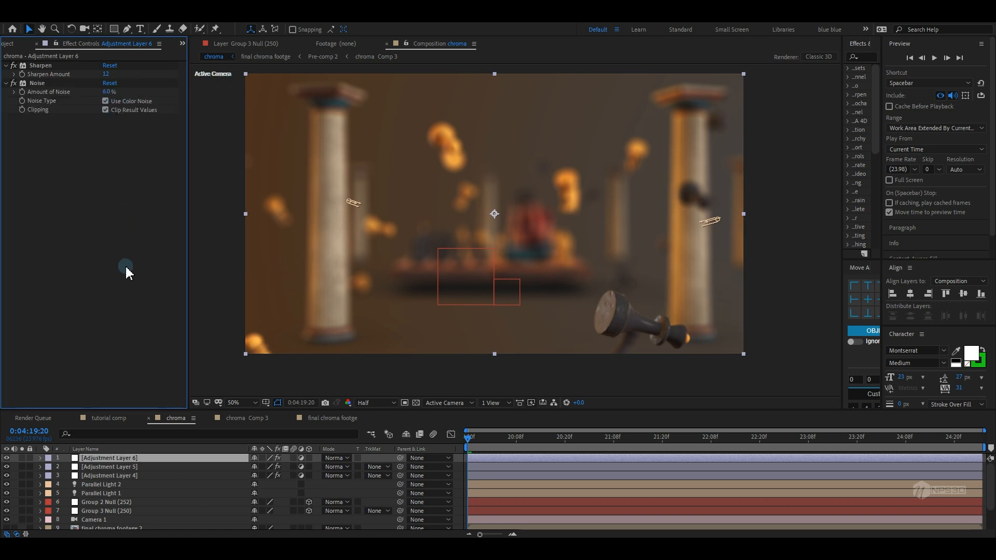
{"action": "key", "text": "grave"}
{"action": "right_click", "coordinate": [145, 345]}
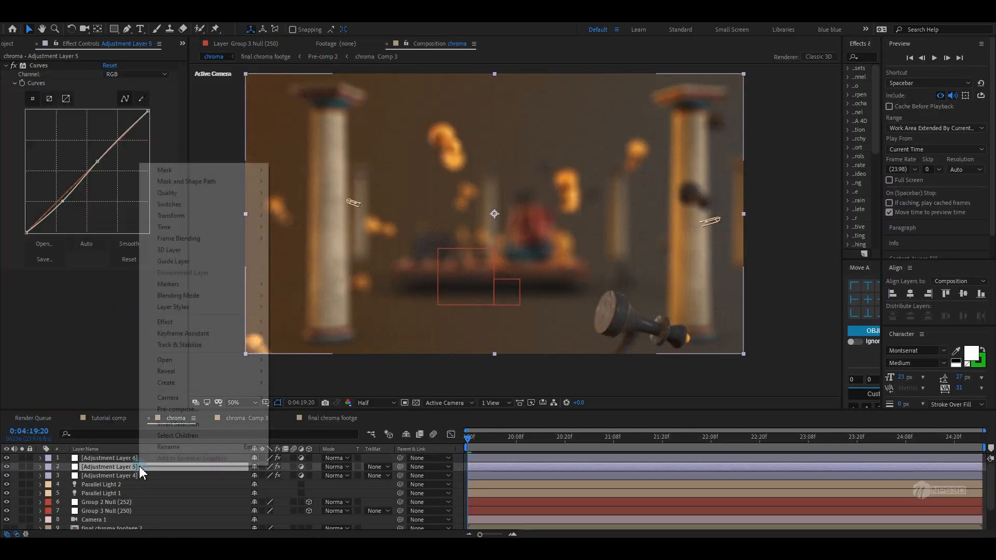
{"action": "left_click", "coordinate": [94, 504]}
Create a new white solid layer in the composition
{"action": "key", "text": "grave"}
{"action": "right_click", "coordinate": [138, 409]}
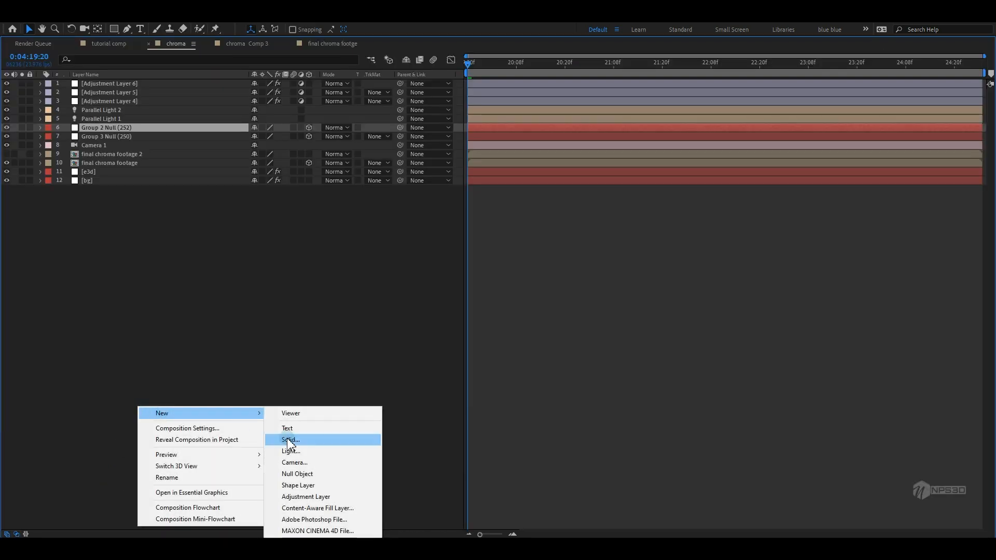
{"action": "left_click", "coordinate": [298, 438]}
{"action": "left_click", "coordinate": [211, 189]}
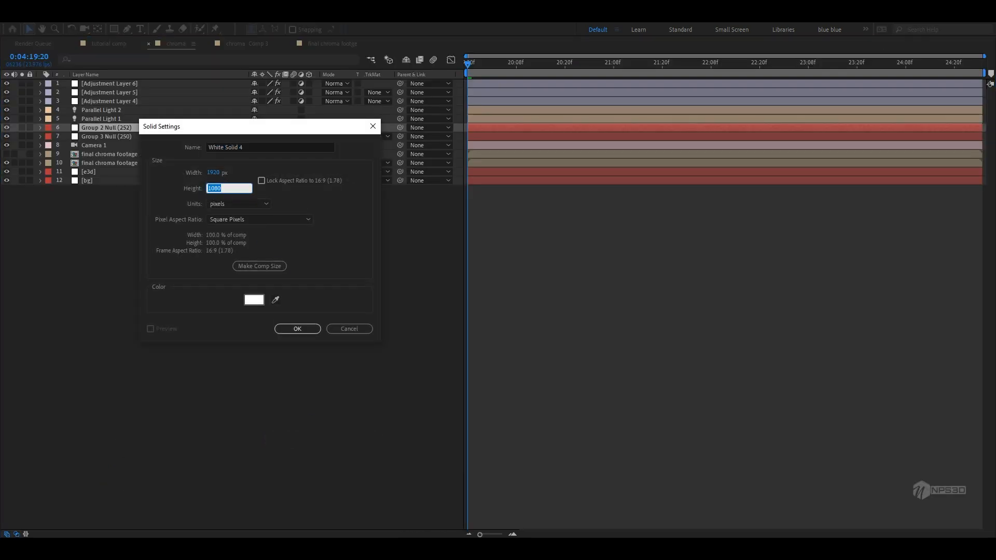
{"action": "left_click", "coordinate": [304, 328]}
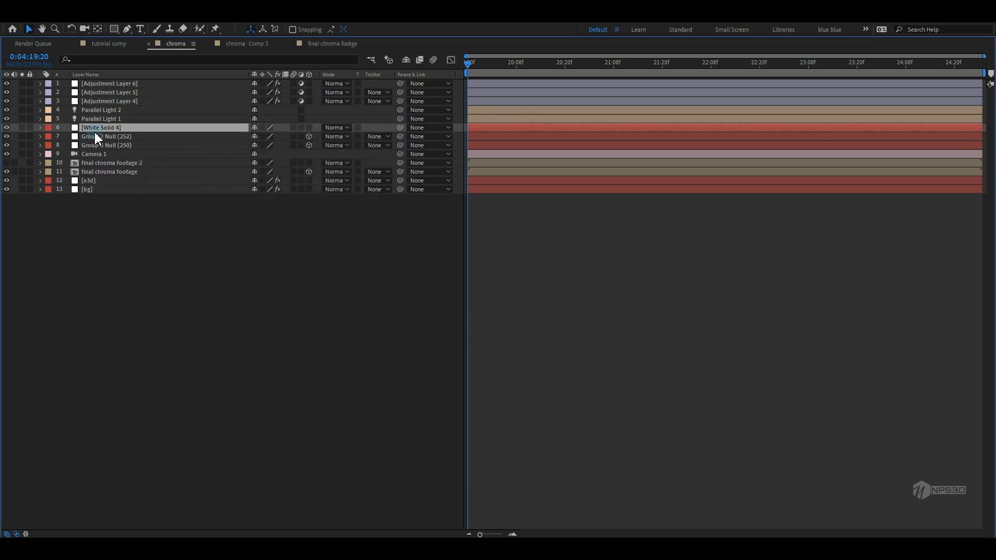
Move the white solid to the top of the layer stack and set its blend mode to Stencil Alpha
{"action": "left_click_drag", "start_coordinate": [95, 131], "coordinate": [149, 84]}
{"action": "key", "text": "grave"}
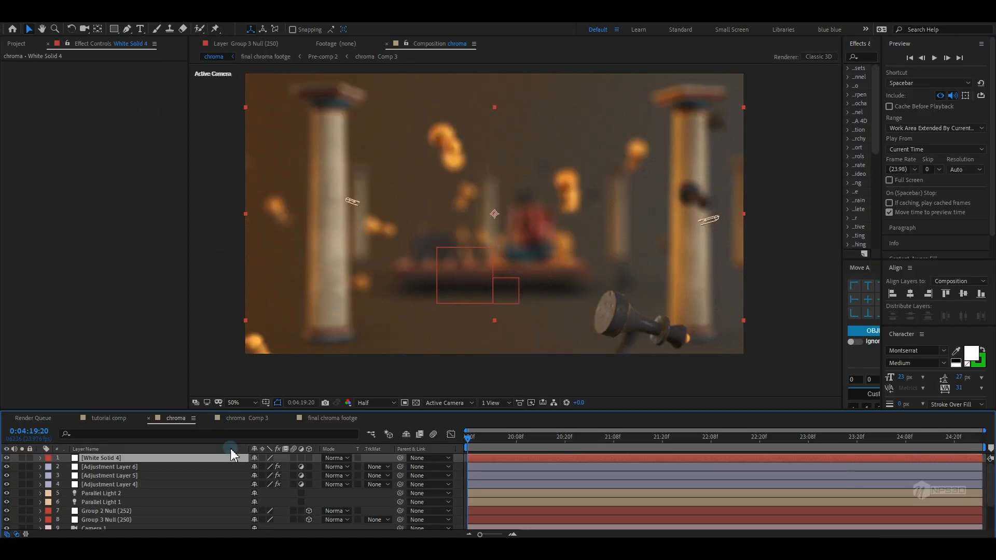
{"action": "key", "text": "F4"}
{"action": "key", "text": "F4"}
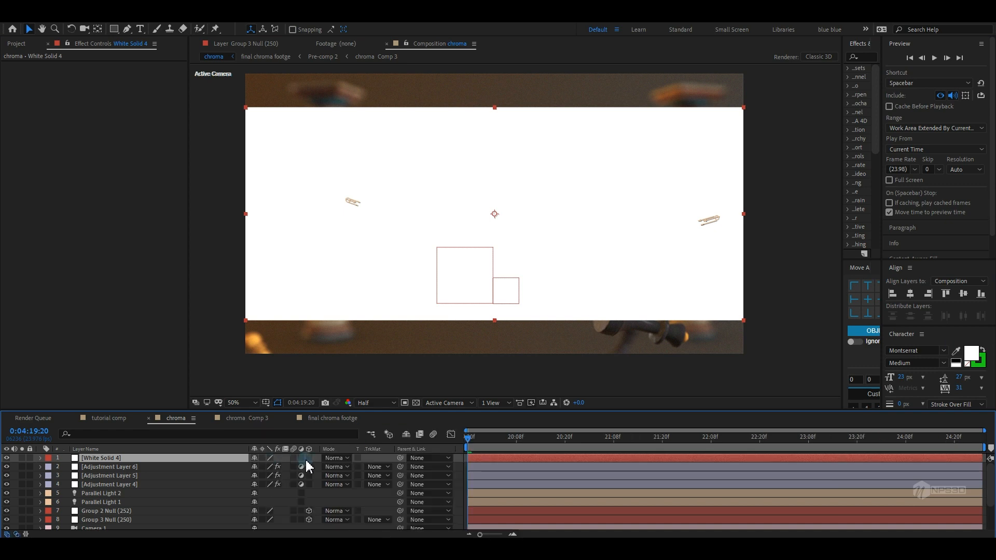
{"action": "left_click", "coordinate": [336, 459]}
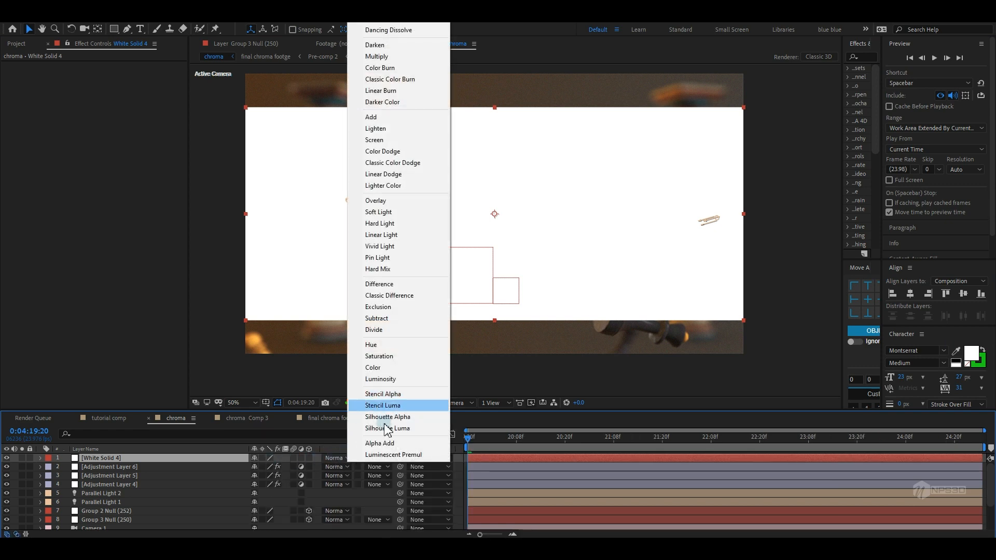
{"action": "left_click", "coordinate": [393, 394]}
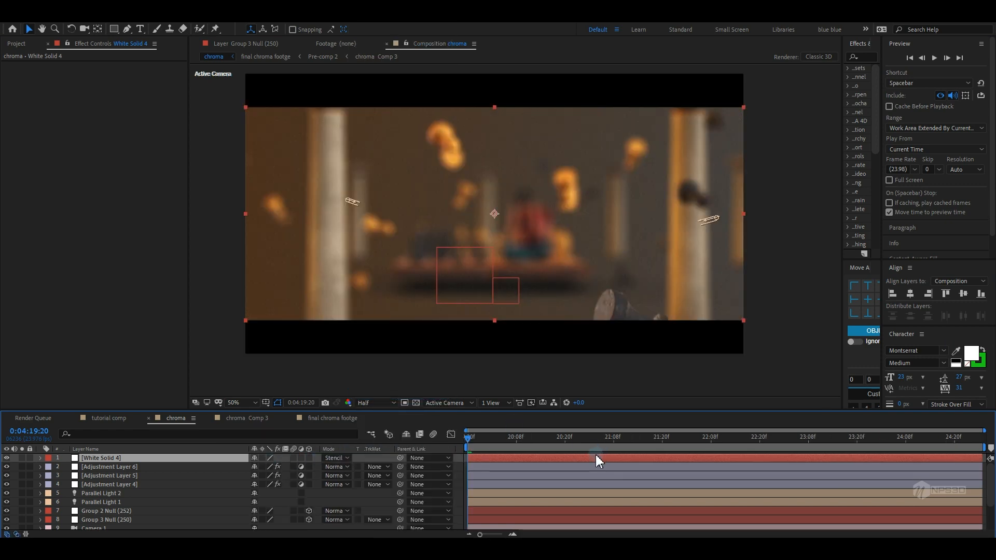
Apply Fast Box Blur to the final chroma footage with Blur Radius 1 and Repeat Edge Pixels, then save
{"action": "double_click", "coordinate": [596, 459]}
{"action": "left_click", "coordinate": [713, 432]}
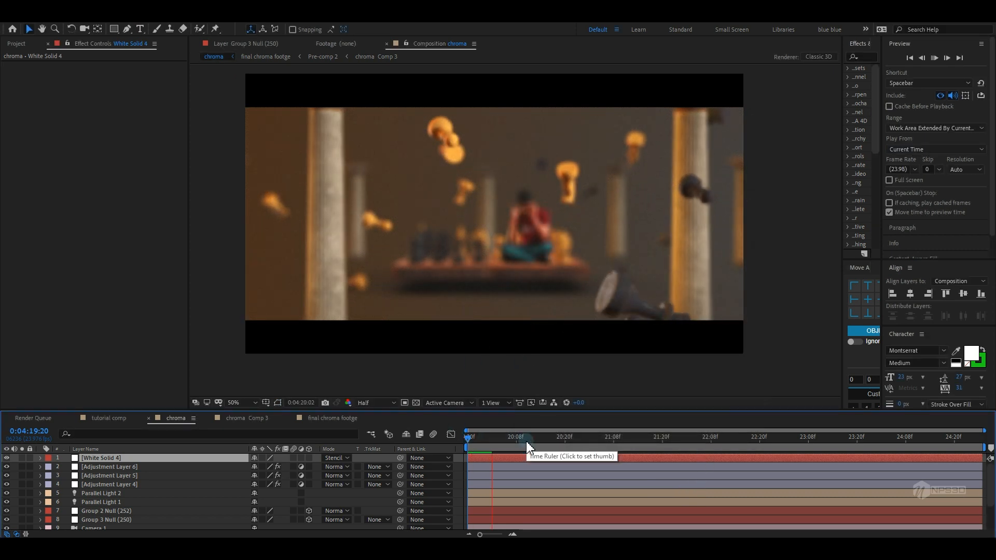
{"action": "left_click", "coordinate": [705, 439]}
{"action": "left_click_drag", "start_coordinate": [705, 438], "coordinate": [776, 442]}
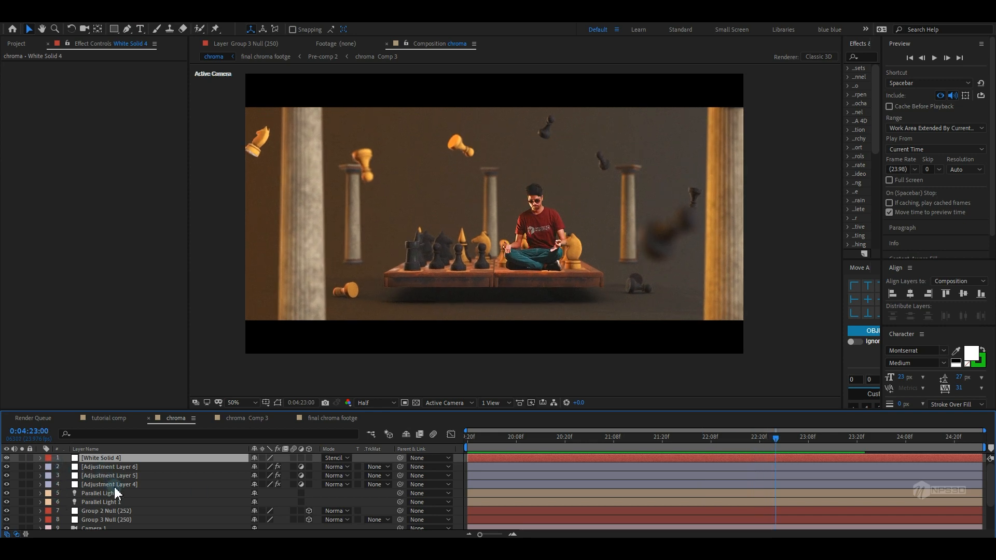
{"action": "scroll", "coordinate": [115, 493], "scroll_direction": "down", "scroll_amount": 3}
{"action": "left_click", "coordinate": [108, 506]}
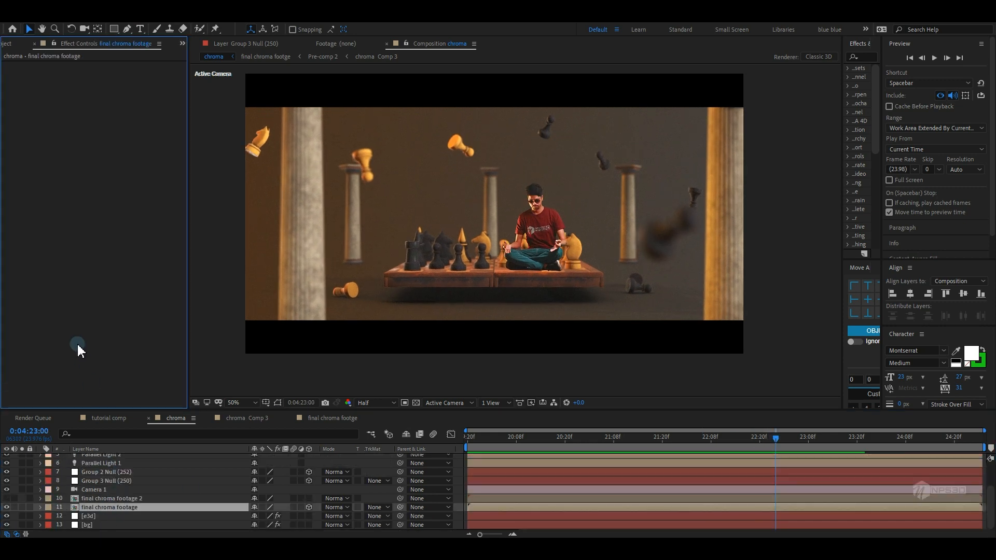
{"action": "key", "text": "ctrl+space"}
{"action": "type", "text": "fa"}
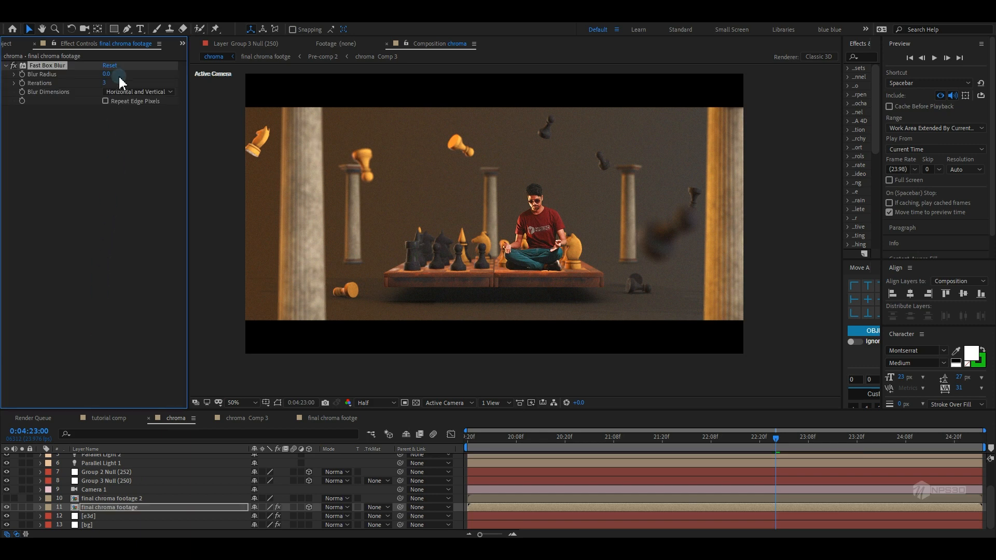
{"action": "left_click_drag", "start_coordinate": [108, 75], "coordinate": [111, 75]}
{"action": "left_click", "coordinate": [104, 117]}
{"action": "left_click", "coordinate": [95, 176]}
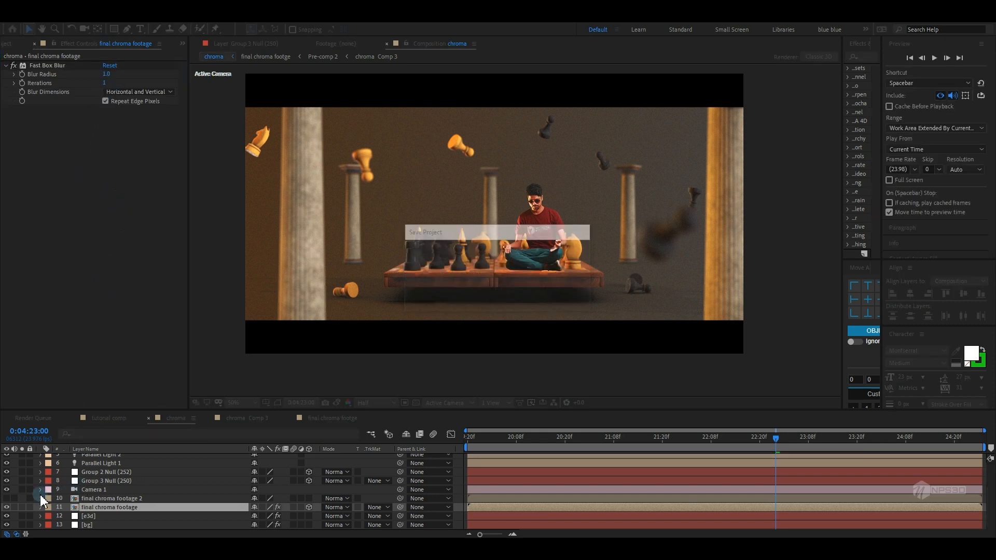
Apply a Curves effect to the final chroma footage layer
{"action": "left_click", "coordinate": [6, 508]}
{"action": "left_click", "coordinate": [6, 508]}
{"action": "key", "text": "ctrl+space"}
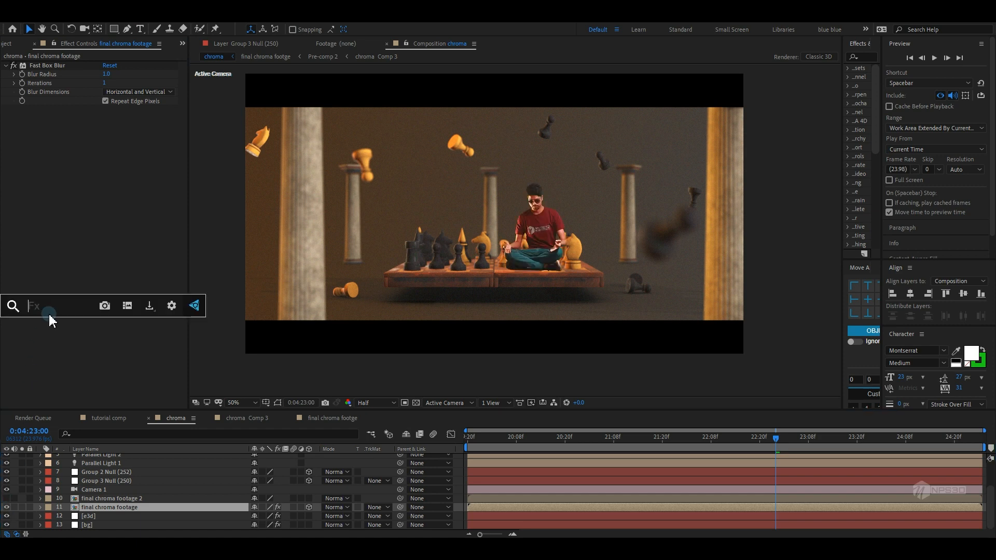
{"action": "type", "text": "c"}
{"action": "left_click", "coordinate": [58, 334]}
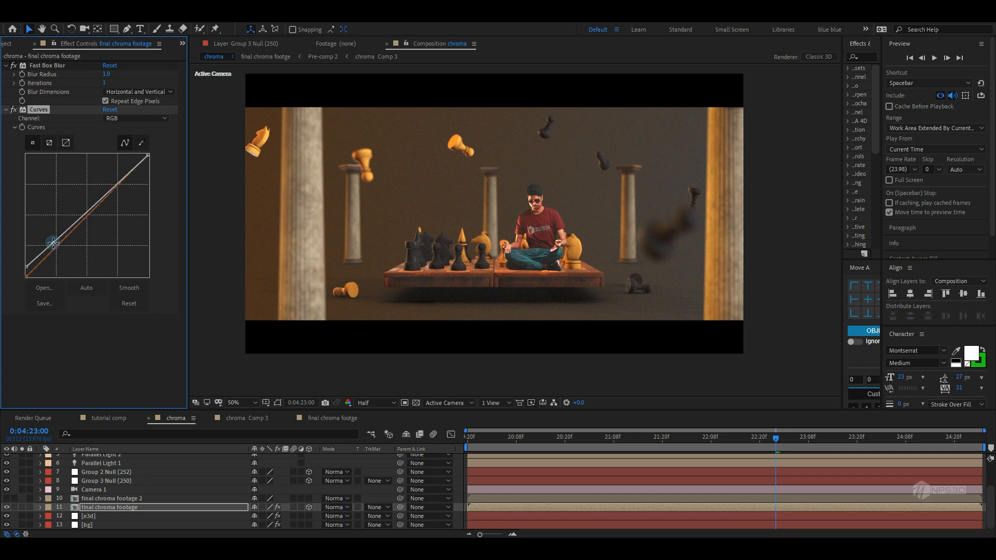
{"action": "left_click_drag", "start_coordinate": [478, 450], "coordinate": [940, 446]}
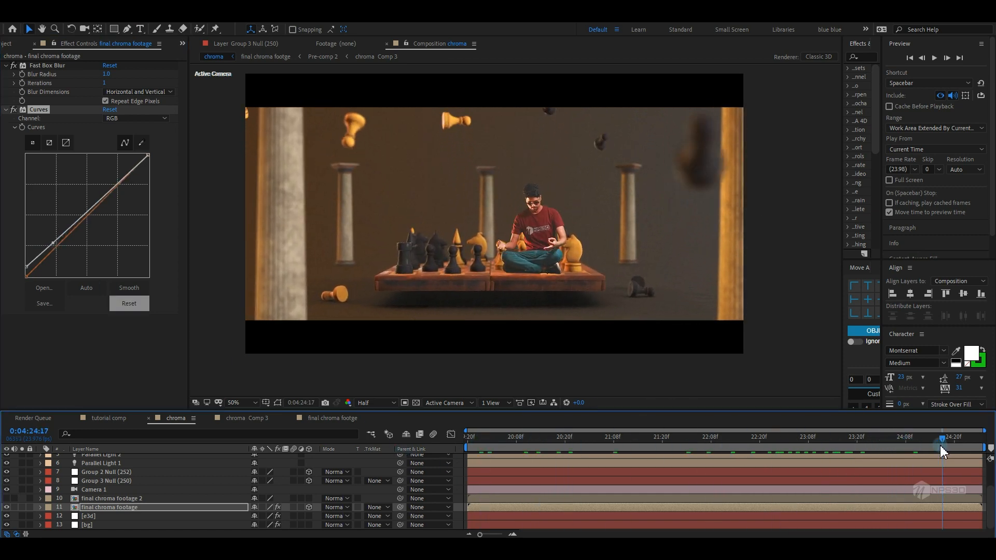
Inspect the e3d layer's fog settings and the top adjustment layer's effects
{"action": "left_click", "coordinate": [97, 516]}
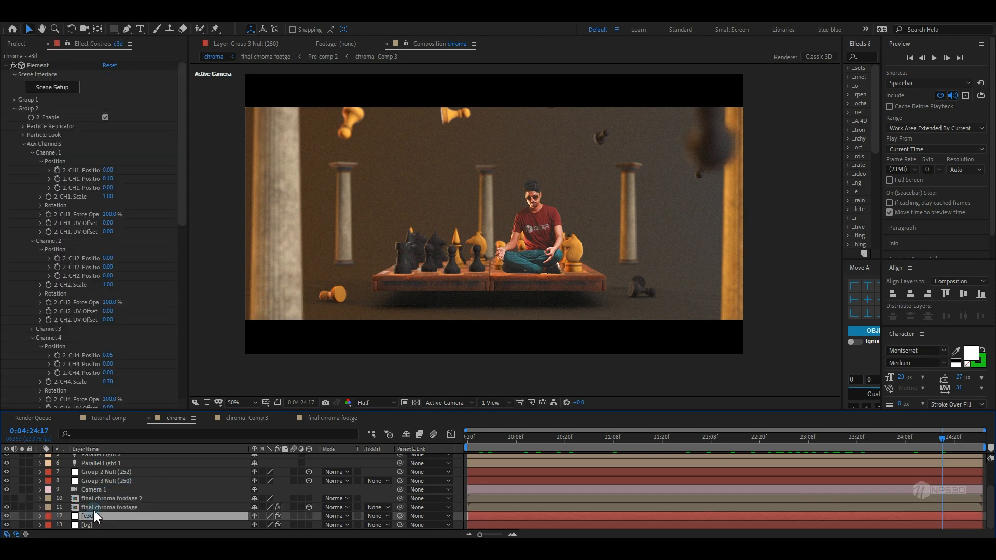
{"action": "left_click", "coordinate": [22, 145]}
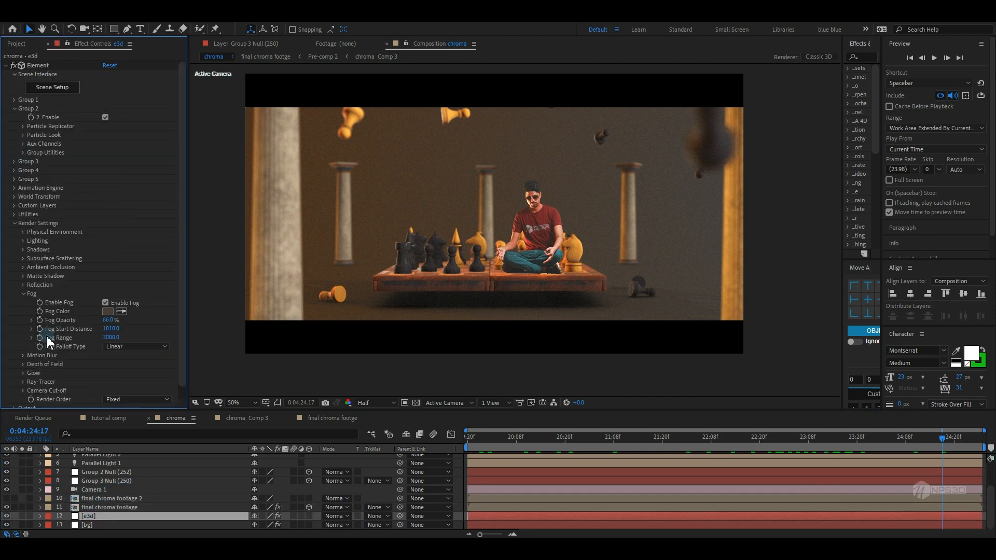
{"action": "scroll", "coordinate": [88, 467], "scroll_direction": "up", "scroll_amount": 2}
{"action": "left_click", "coordinate": [99, 458]}
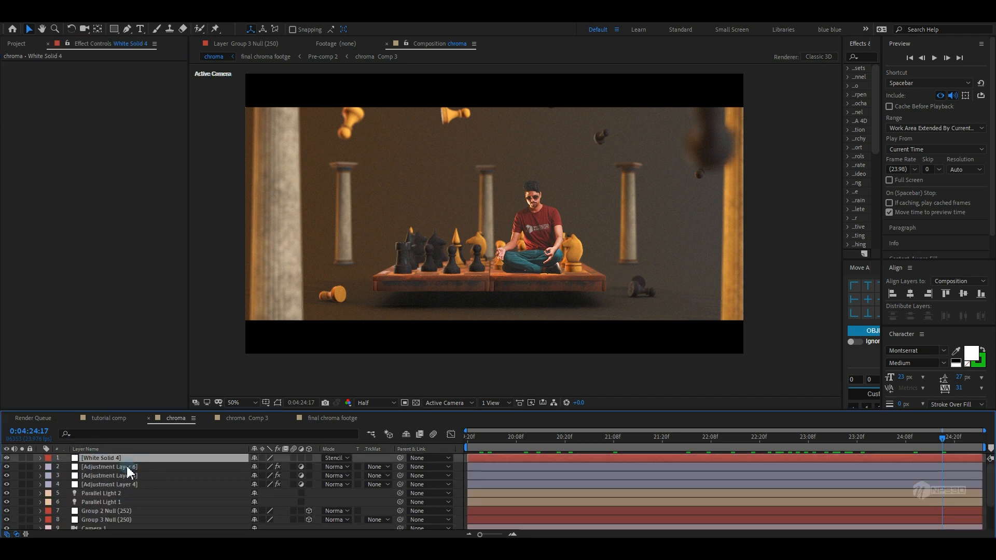
{"action": "left_click", "coordinate": [128, 468]}
{"action": "left_click", "coordinate": [13, 83]}
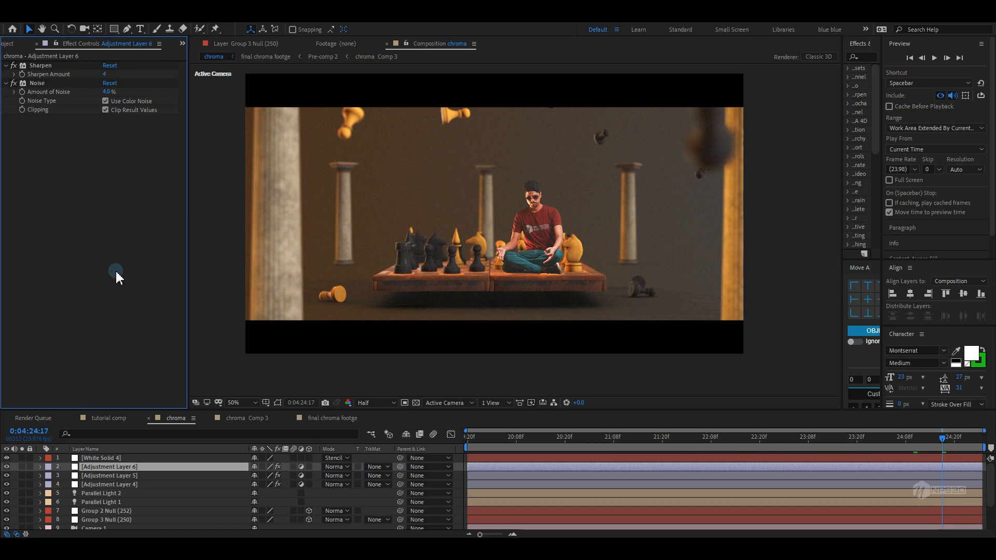
Play back the composition at fit-to-window size to preview the result
{"action": "key", "text": "space"}
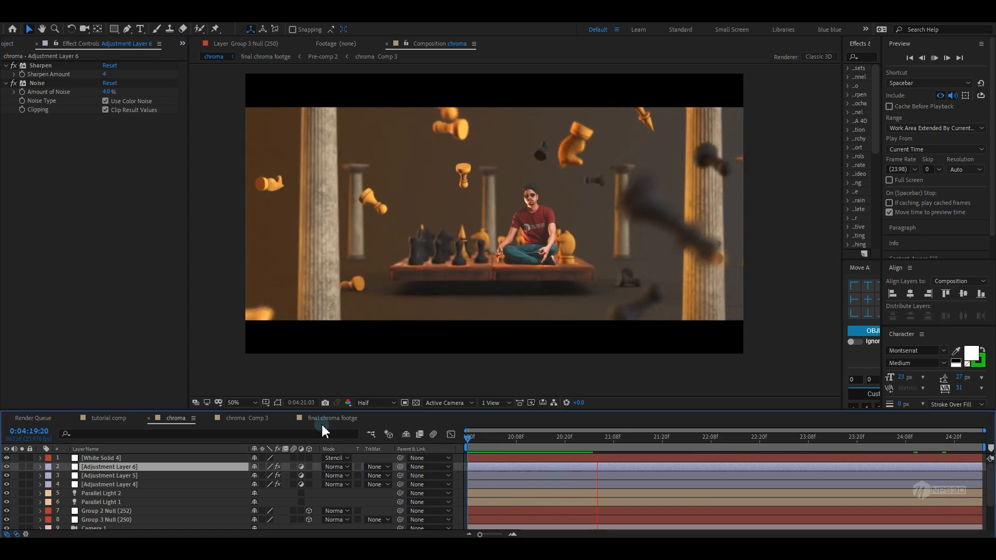
{"action": "left_click", "coordinate": [248, 404]}
{"action": "left_click", "coordinate": [259, 232]}
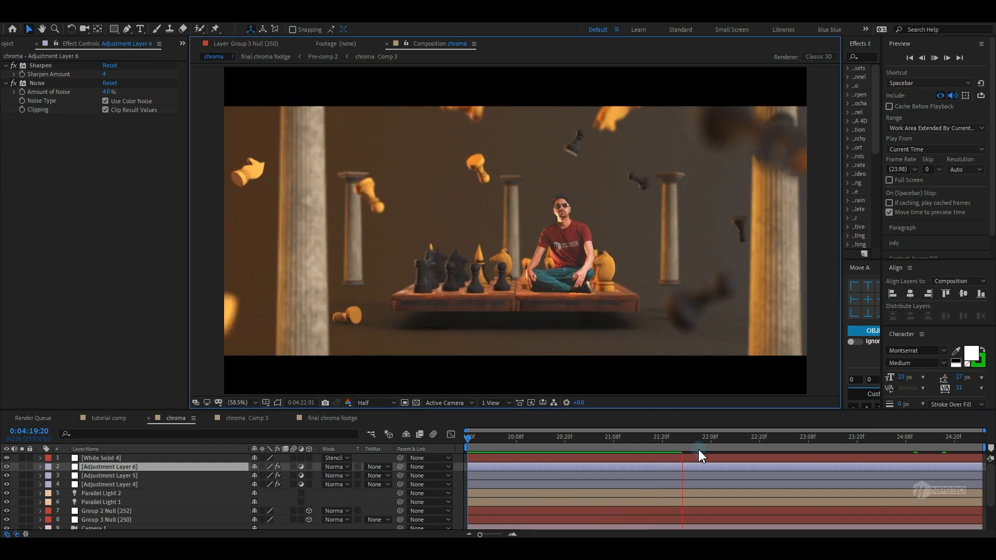